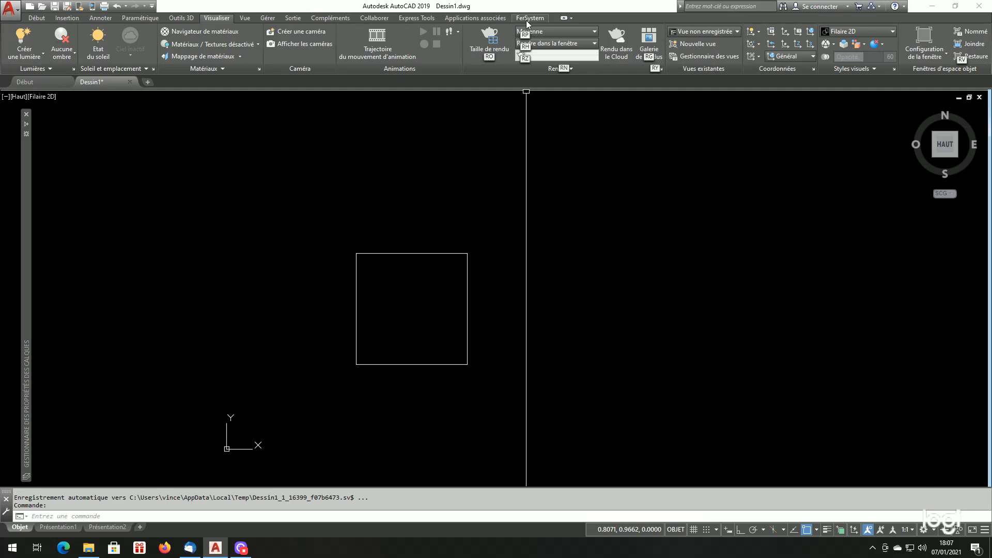
Step: Open the FerSystem frame generator and configure a Cadre rectangulaire with Crochet norm. 135° hooks
click(527, 19)
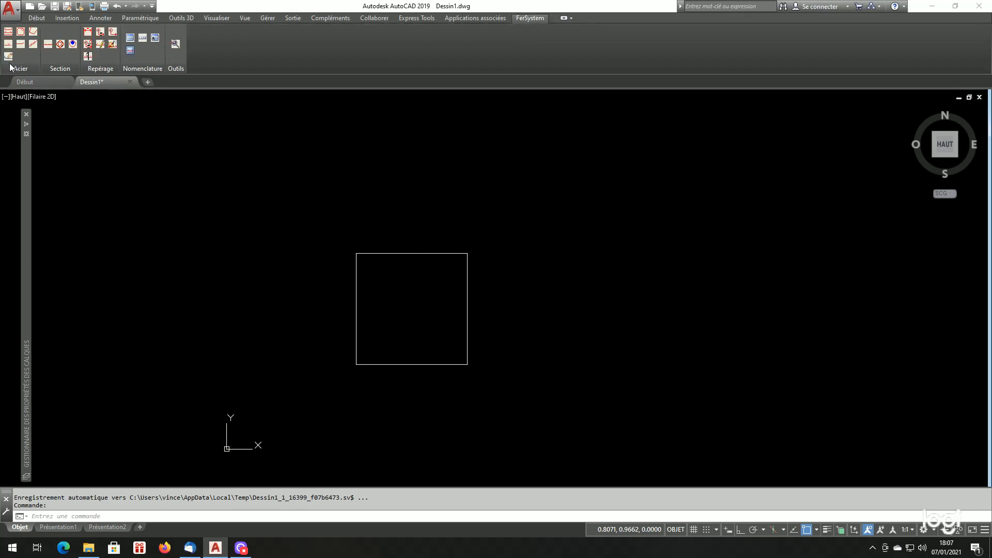
click(21, 33)
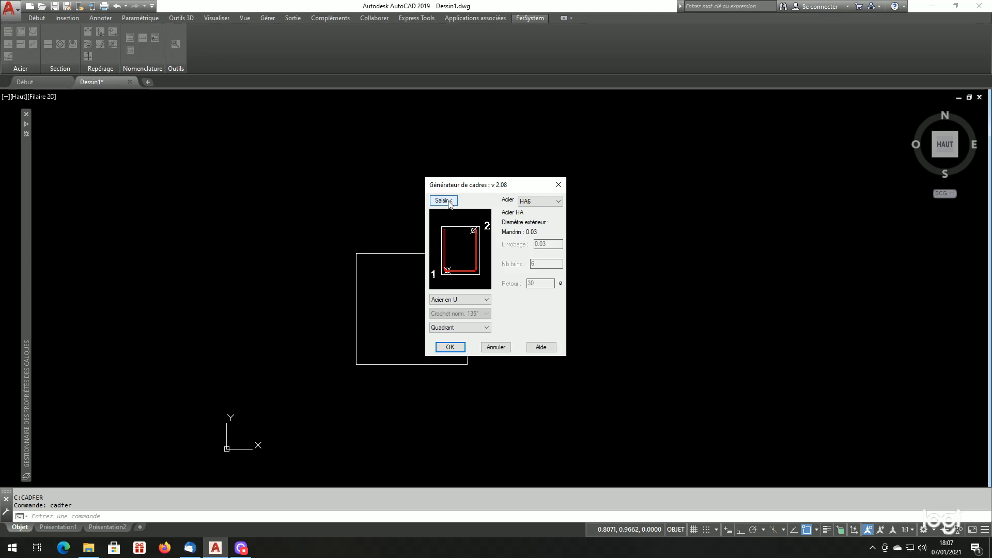
click(449, 299)
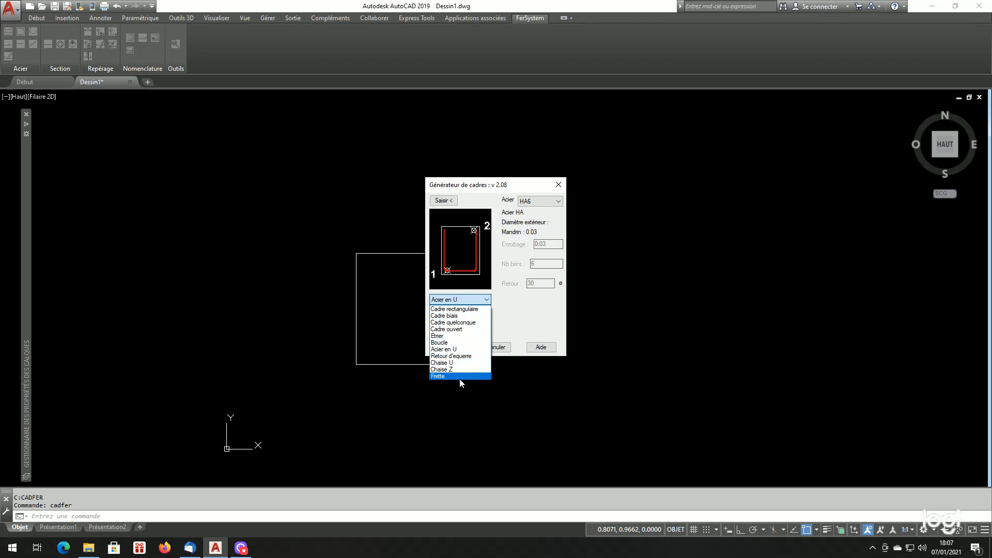
click(463, 310)
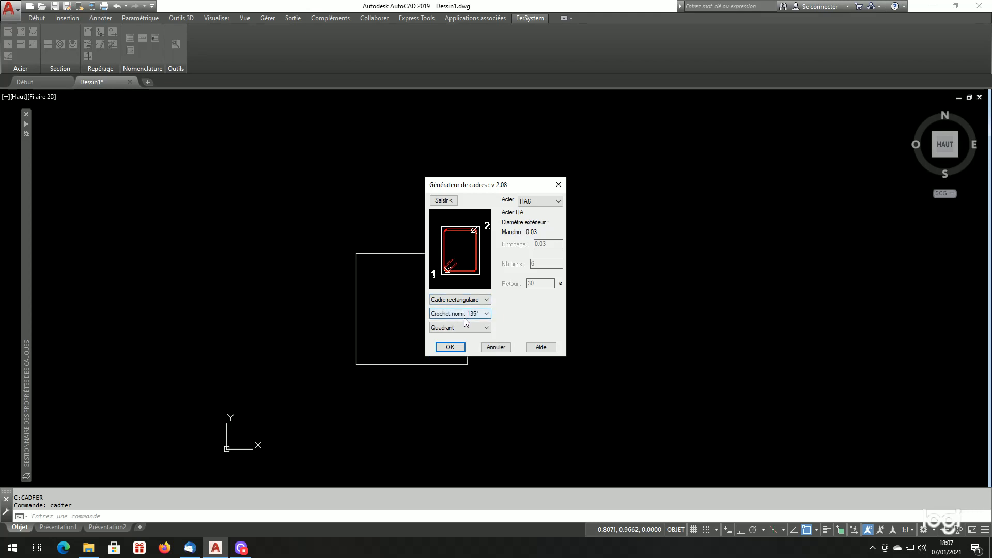
click(464, 314)
click(461, 331)
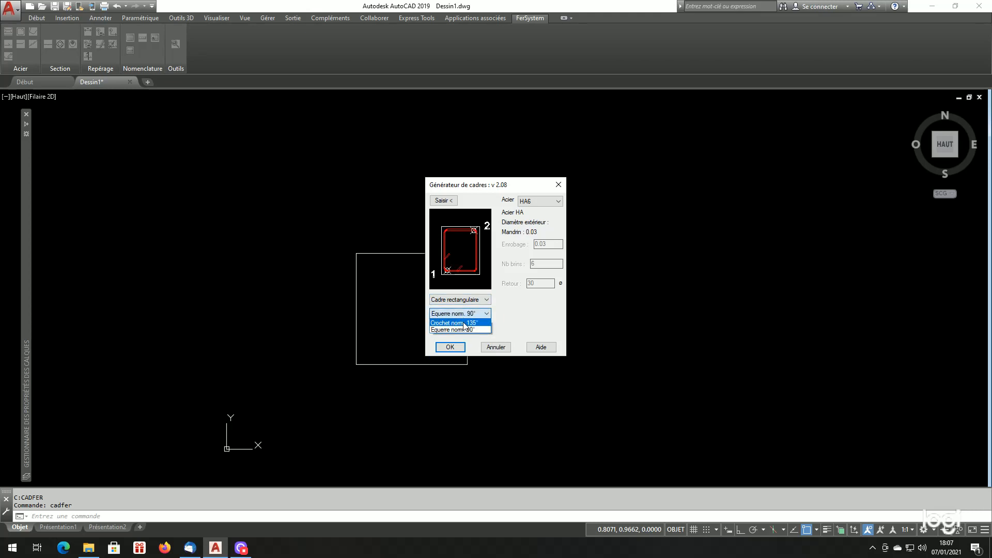
click(463, 322)
Step: Preview the Coffrage and Epure input modes in the frame generator and set the mode to Coffrage
click(464, 328)
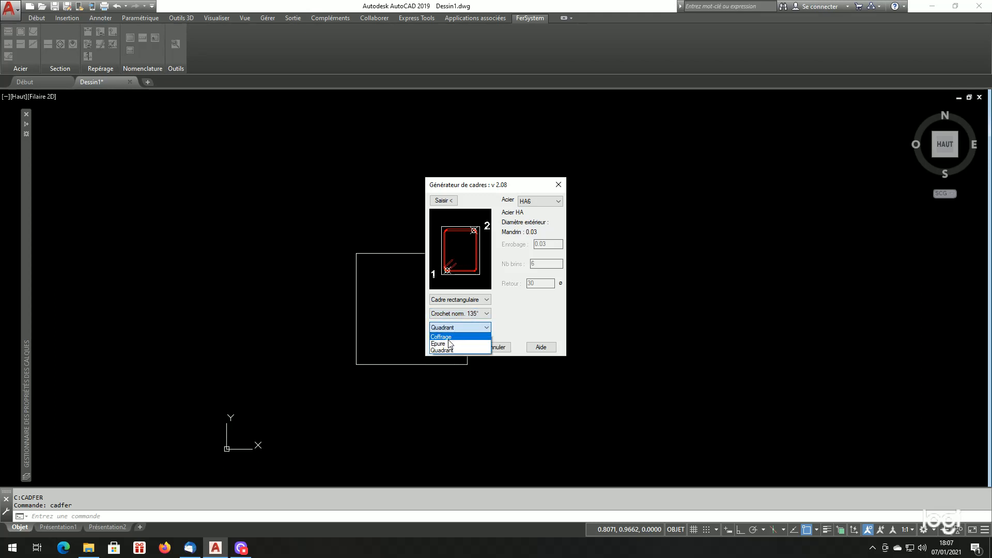
click(448, 336)
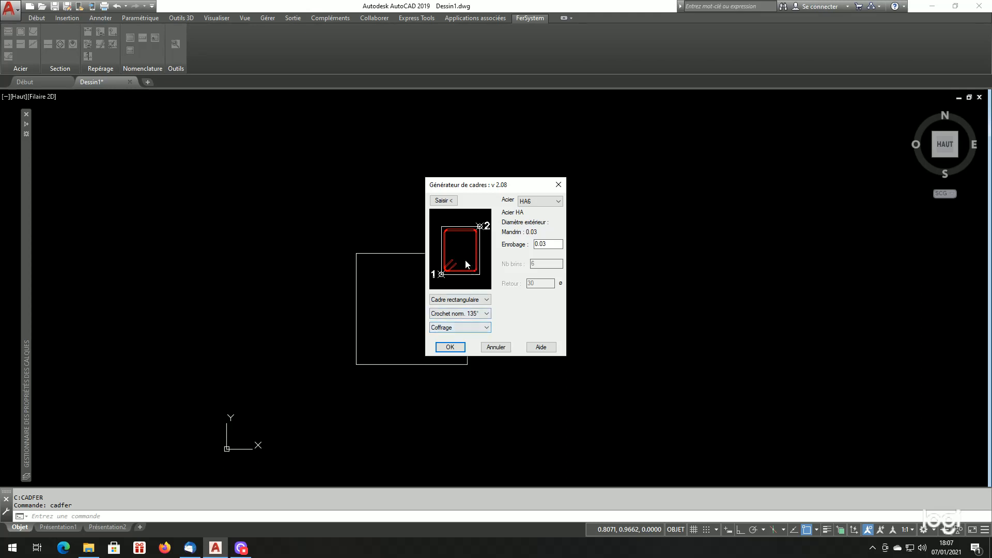
click(463, 326)
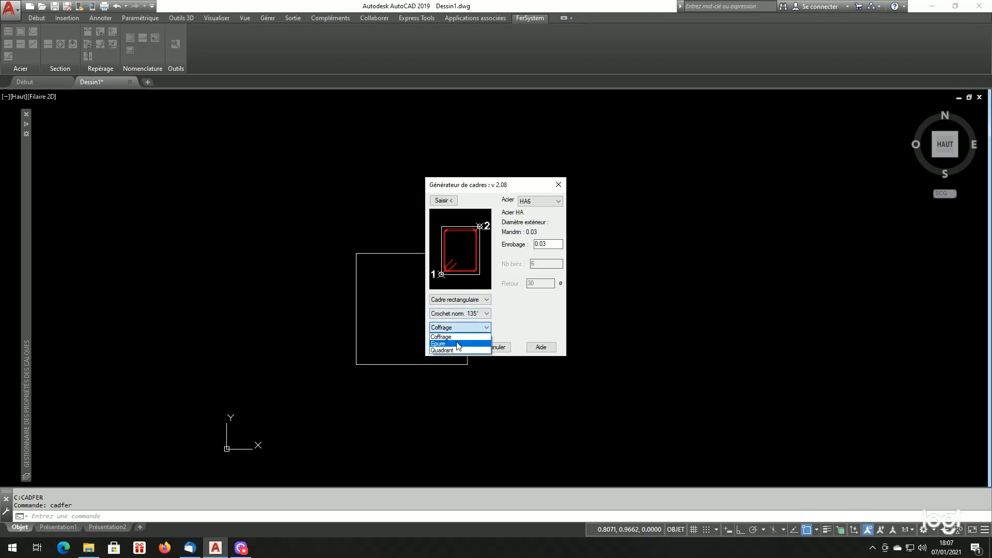
click(457, 342)
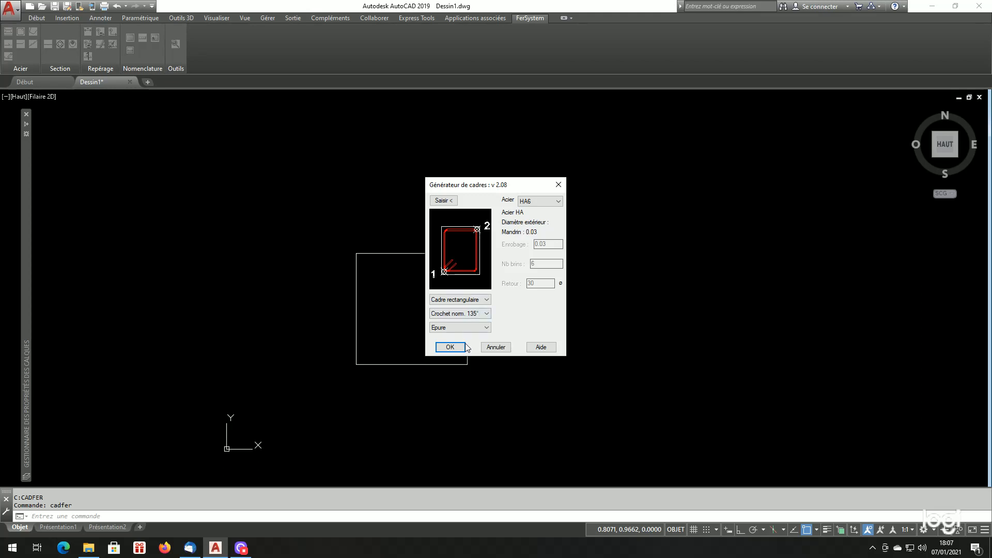
click(460, 327)
click(448, 347)
click(474, 328)
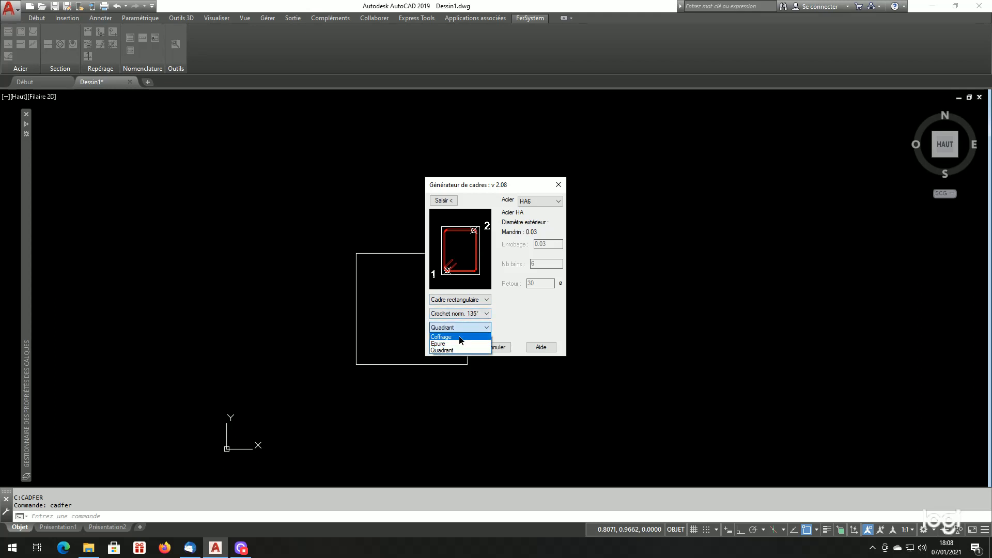
click(460, 337)
Step: Set the frame's steel to HA10 and its concrete cover (Enrobage) to .05
click(532, 201)
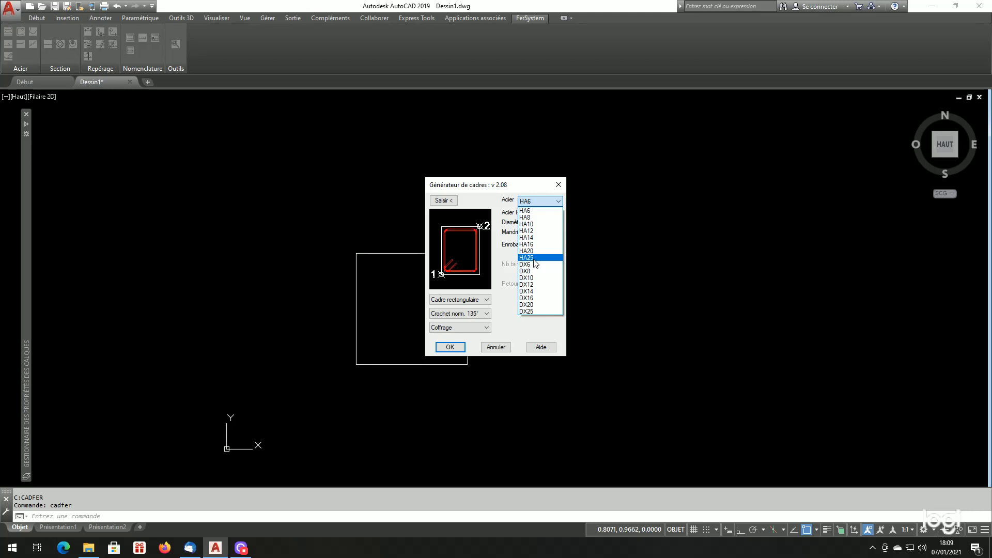
click(538, 226)
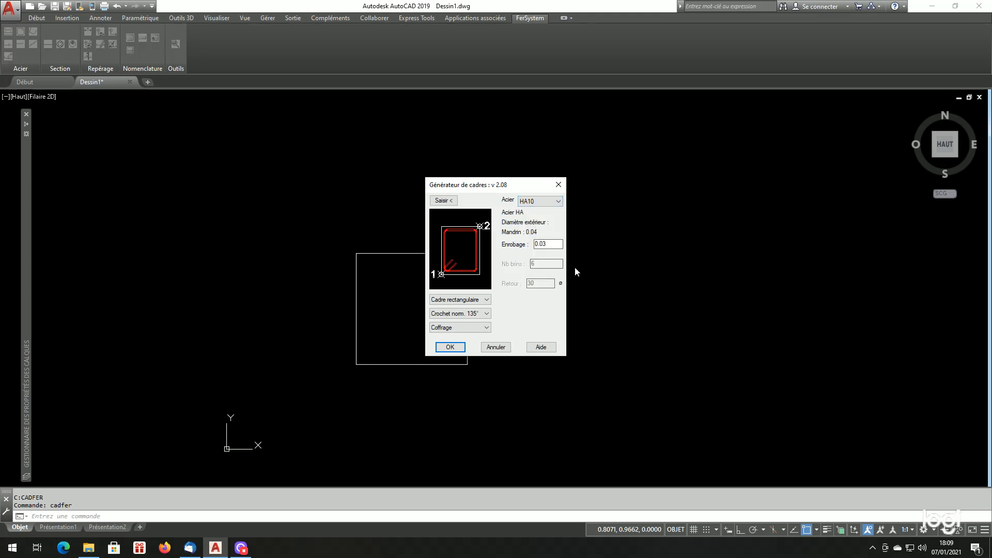
double_click(557, 245)
text(.05)
Step: Generate the rectangular frame using the square's lower-left and upper-right corners as formwork points
click(443, 201)
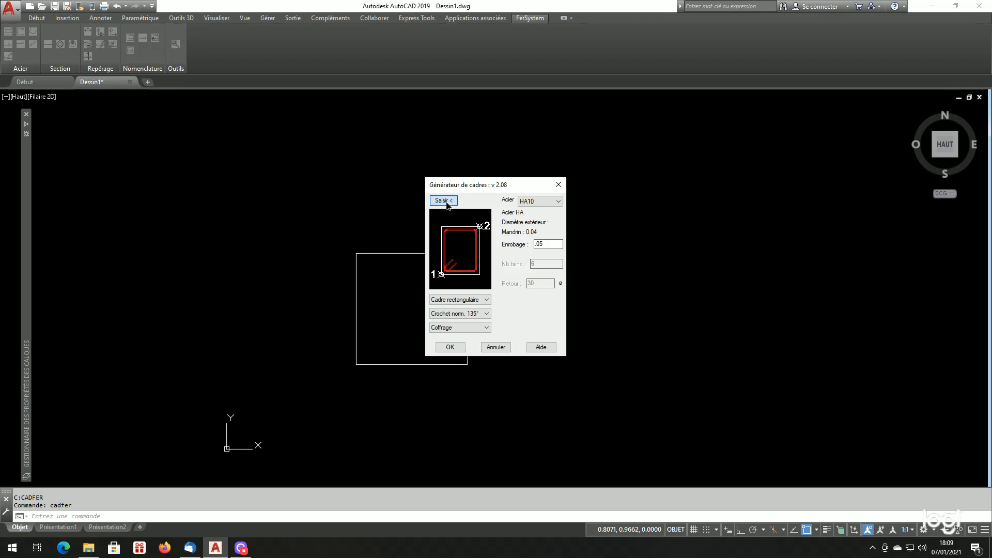
click(363, 361)
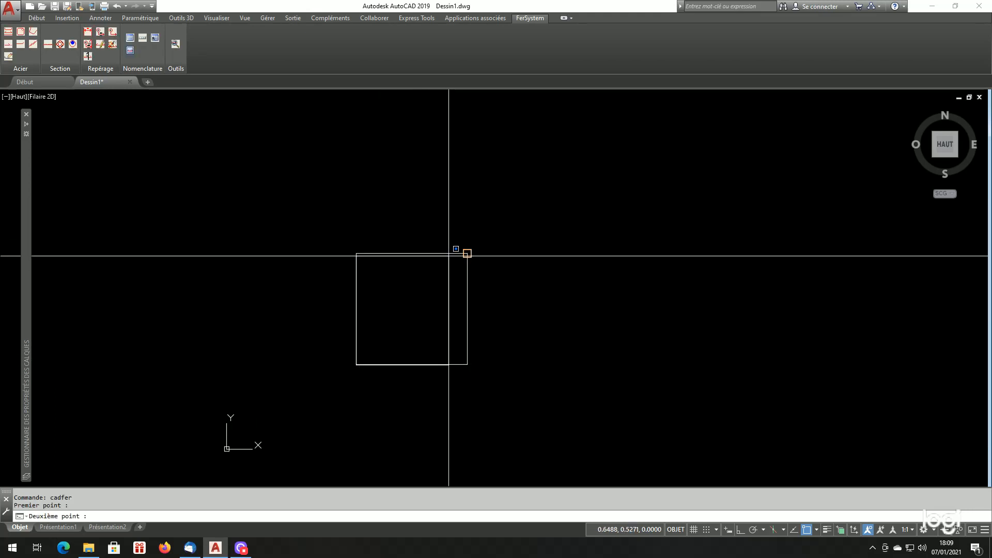
click(450, 261)
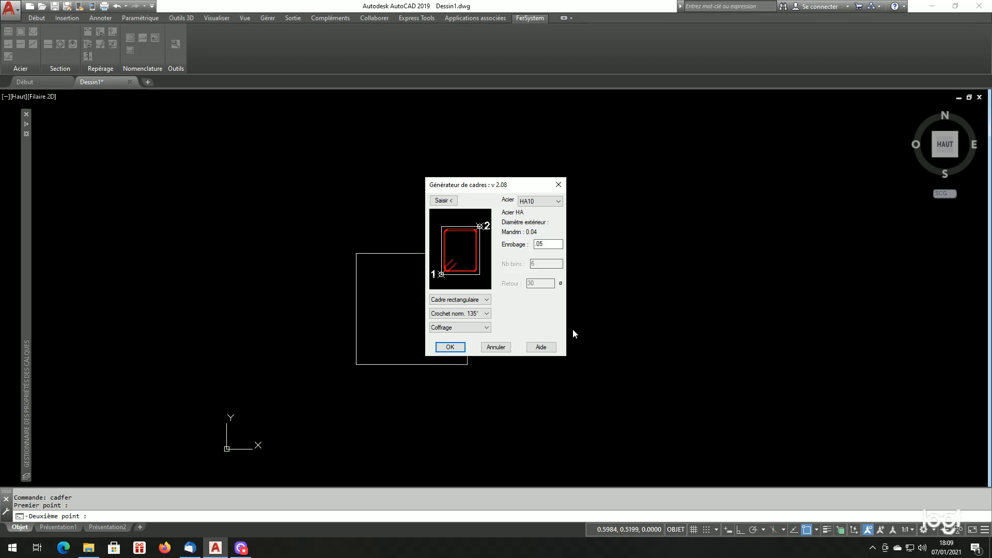
click(452, 347)
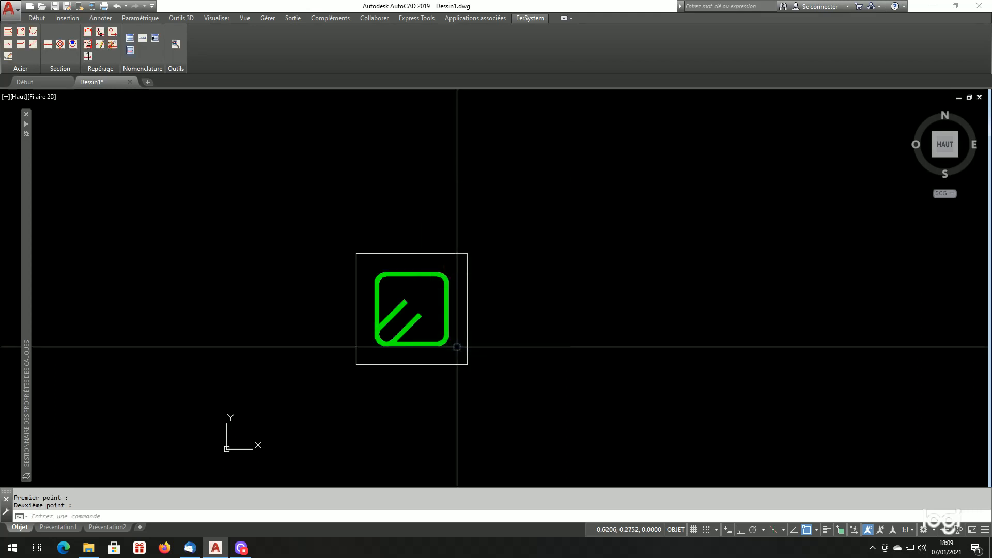
Step: Offset the square formwork outline .05 inward and compare it with the frame's outer edge to check the cover
scroll(361, 347, up, 3)
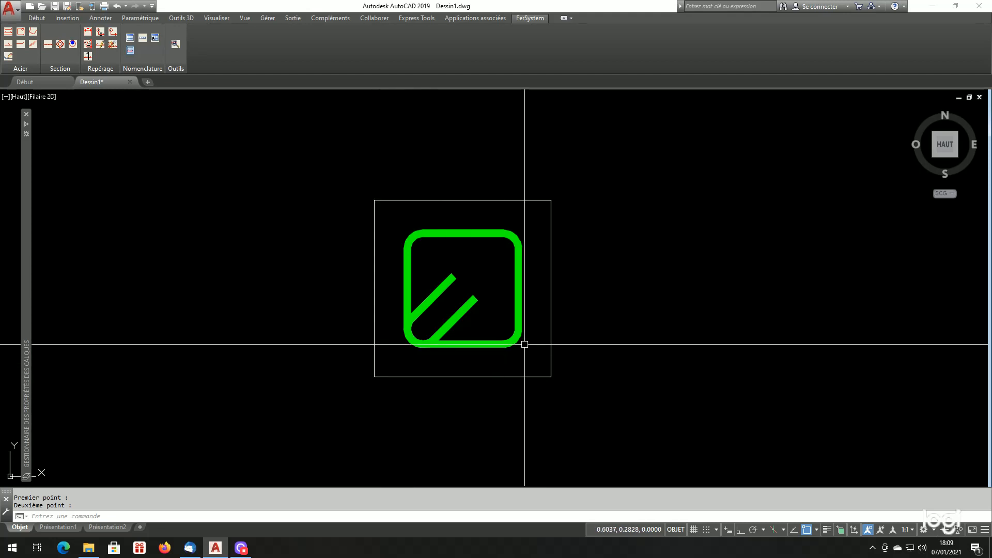
scroll(524, 344, down, 2)
scroll(514, 332, up, 2)
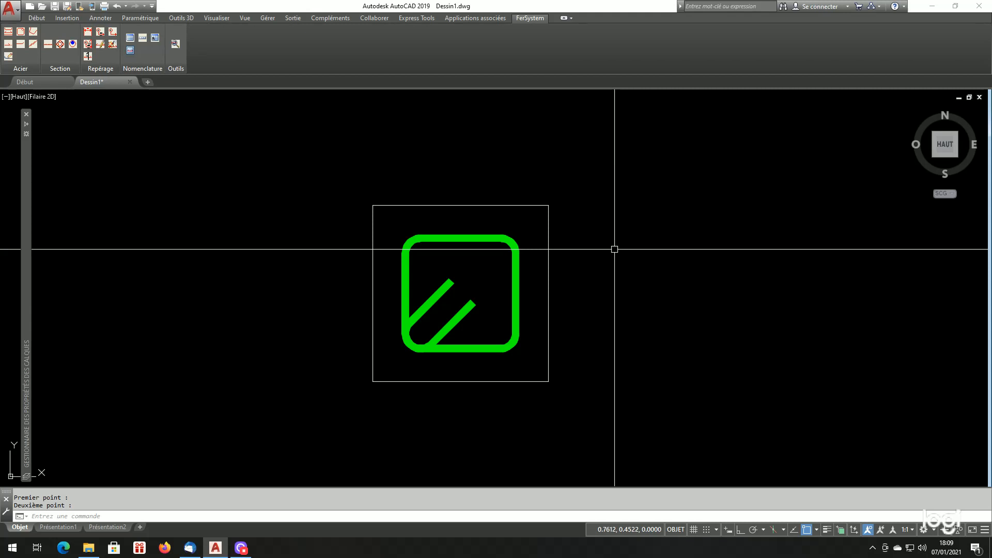
text(dc)
key(Return)
text(.05)
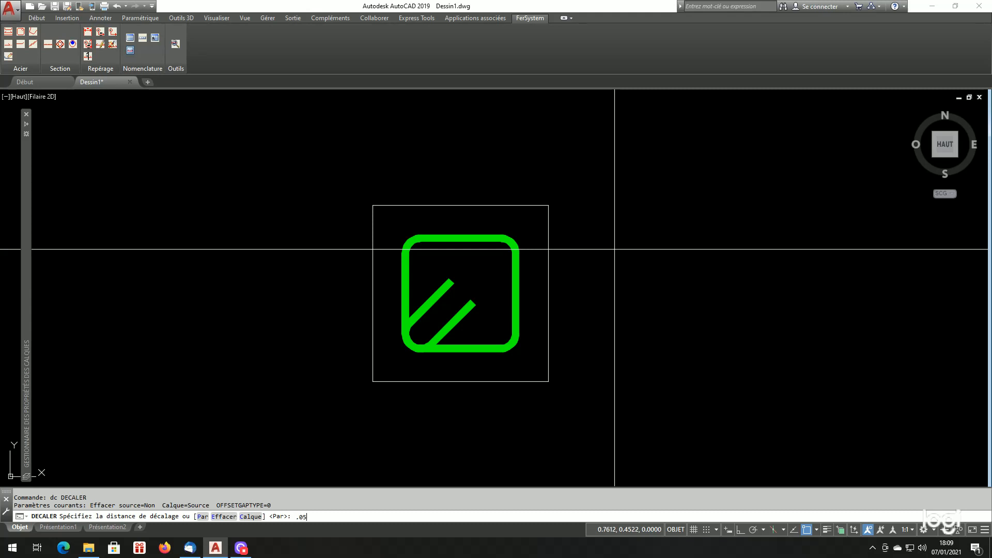
key(Return)
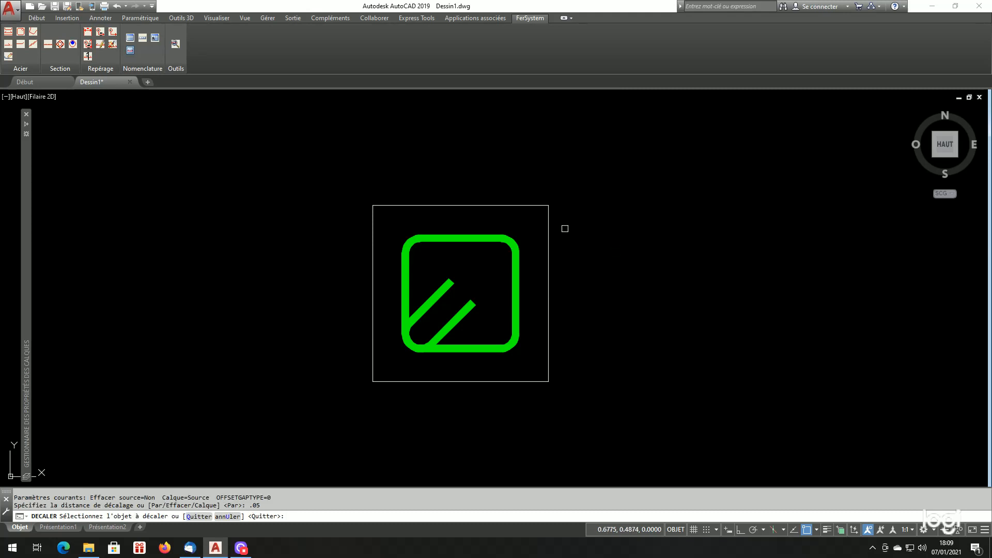
click(548, 233)
click(537, 241)
key(Return)
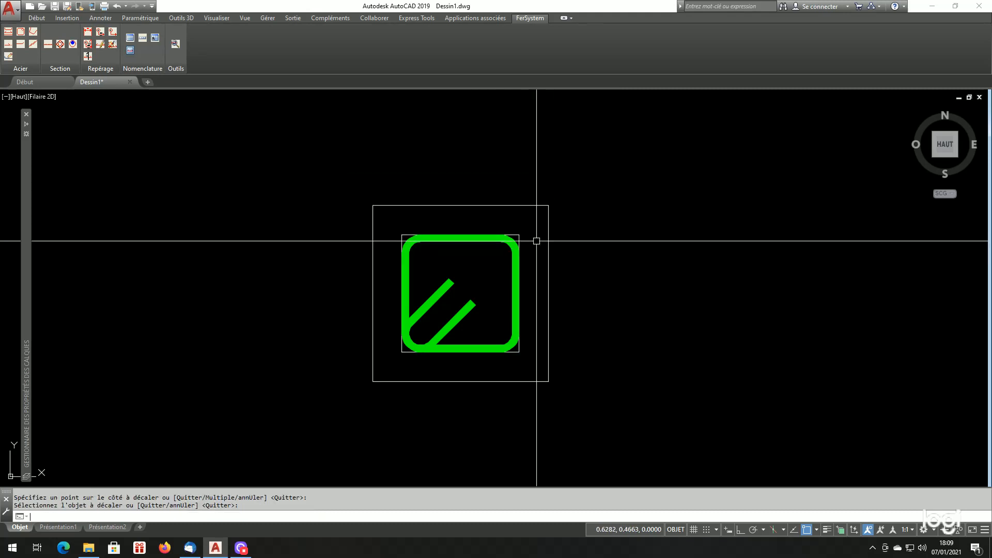
scroll(512, 229, up, 8)
scroll(492, 221, down, 6)
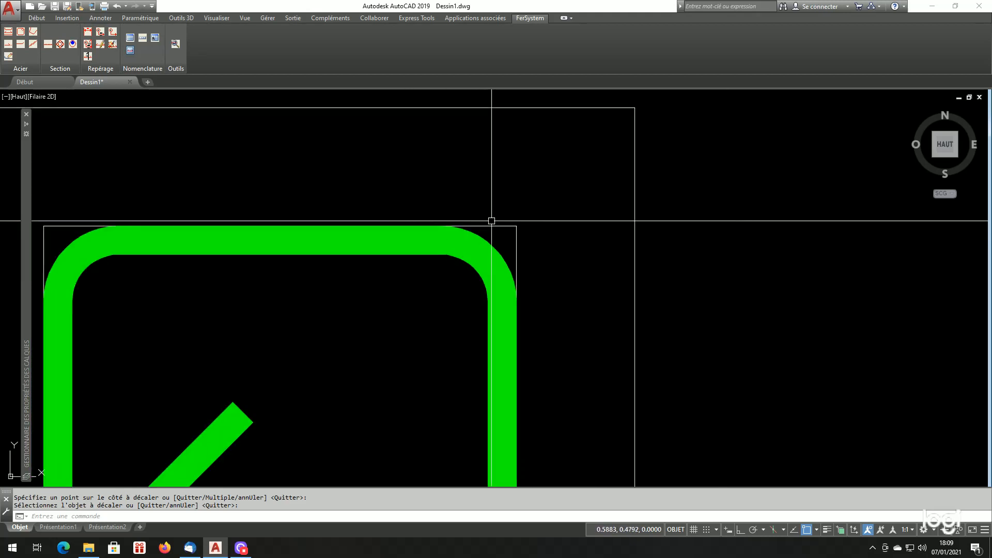
scroll(491, 221, up, 2)
scroll(491, 219, down, 2)
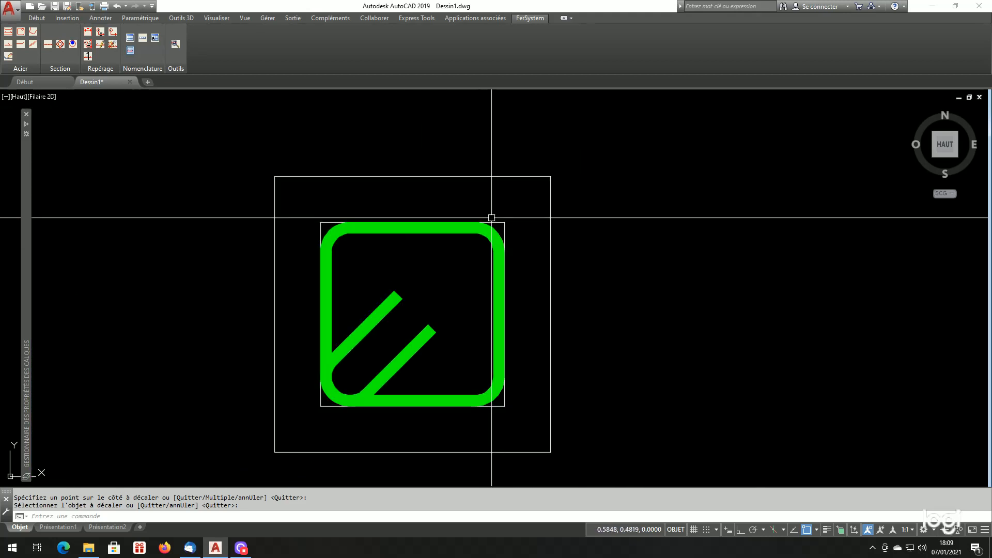
scroll(491, 221, up, 4)
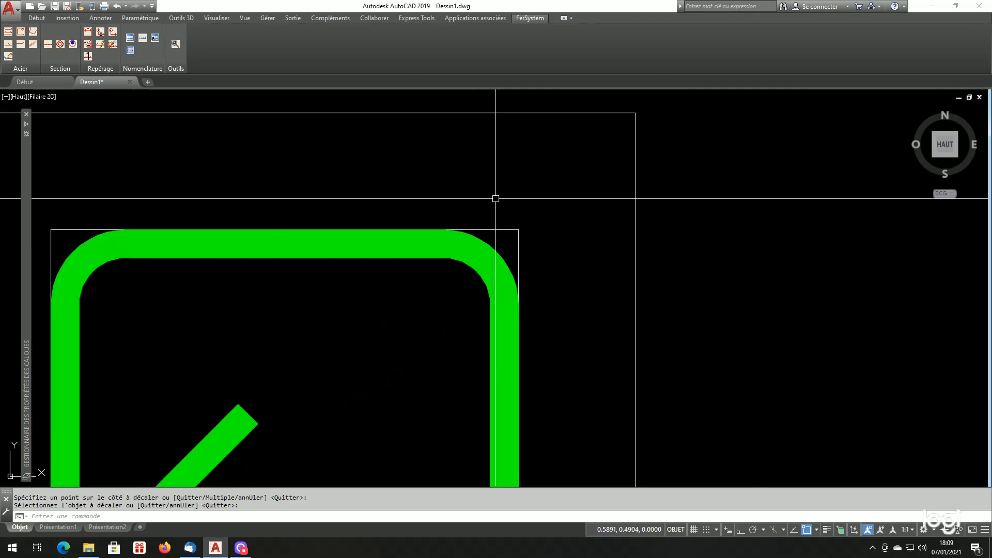
Step: Erase the offset square drawn around the green frame
key(Return)
click(485, 230)
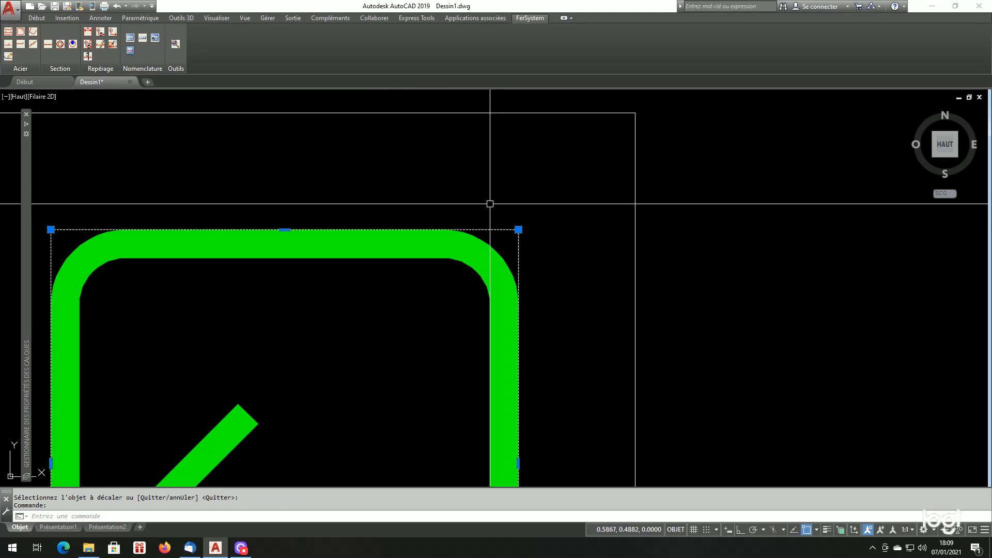
text(ef)
key(Return)
Step: Draw a second formwork rectangle, .3 wide and .5 high, to the right of the square
scroll(520, 210, down, 6)
scroll(553, 250, up, 2)
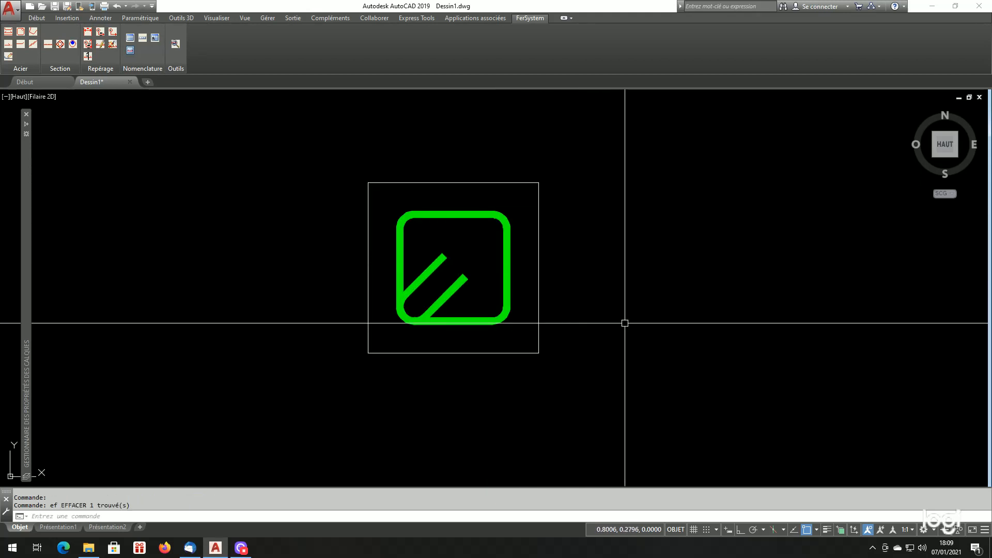
text(rc)
key(Return)
click(607, 355)
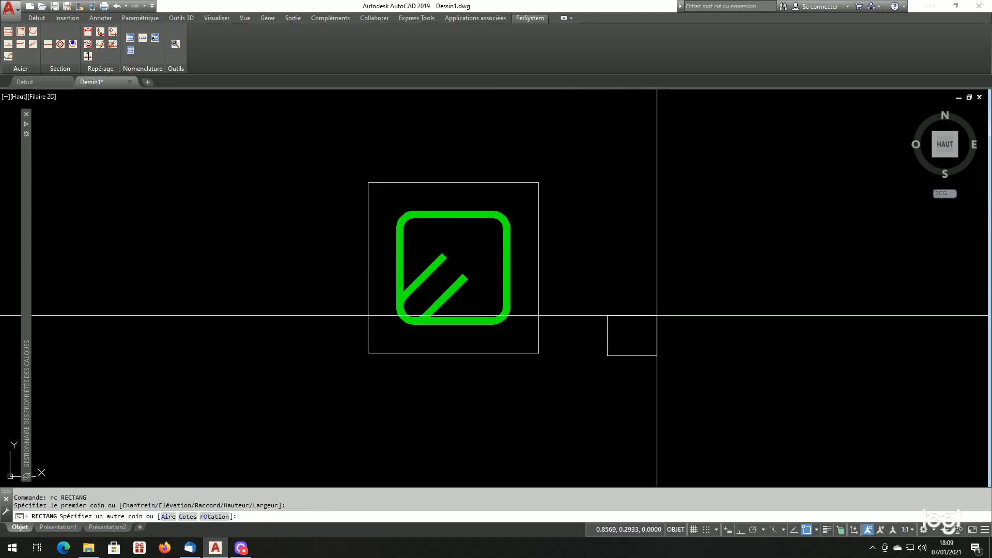
text(@.3,.5)
key(Return)
Step: Reopen the frame generator and set HA12 steel, Equerre norm. 90° hooks and the Epure input mode
scroll(681, 338, down, 5)
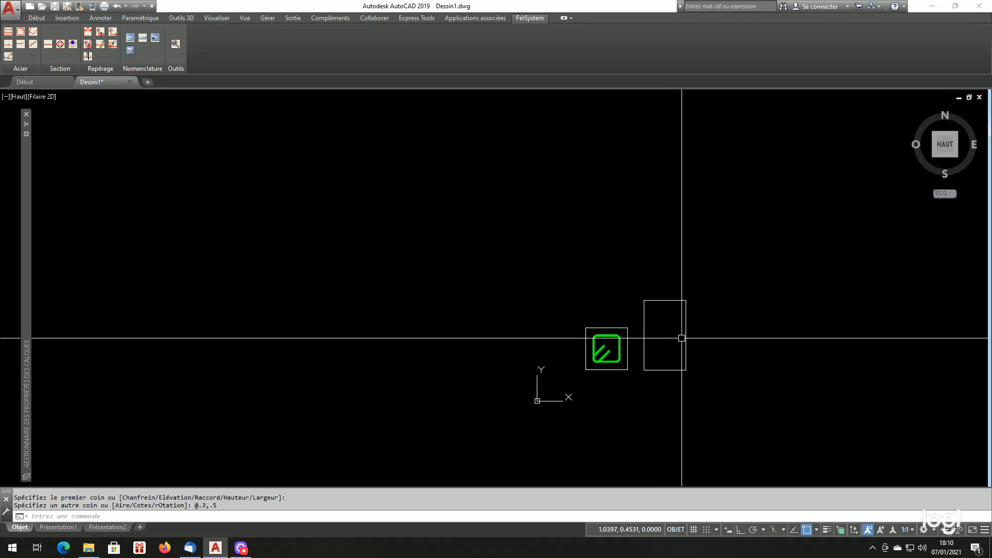
scroll(681, 338, up, 6)
scroll(700, 354, down, 2)
scroll(724, 365, up, 2)
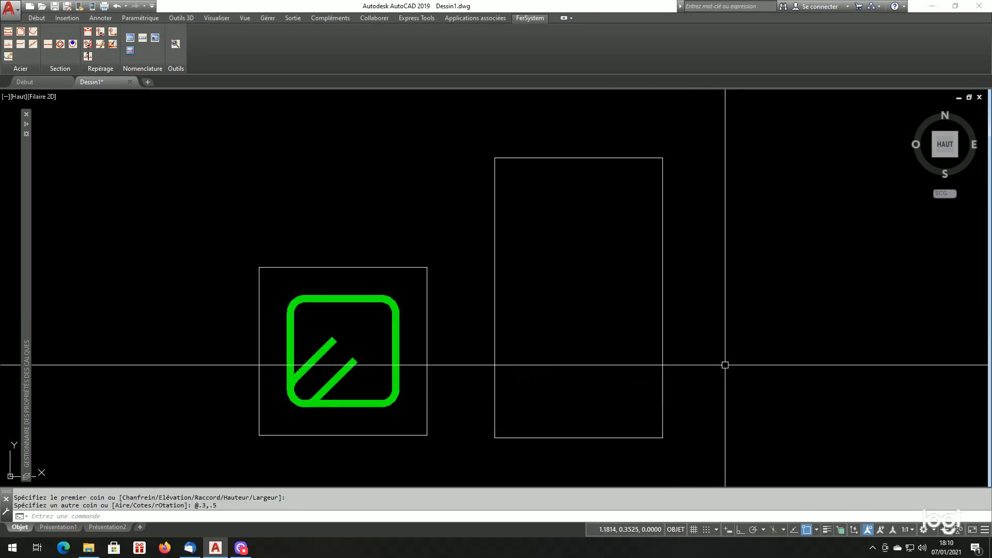
click(21, 31)
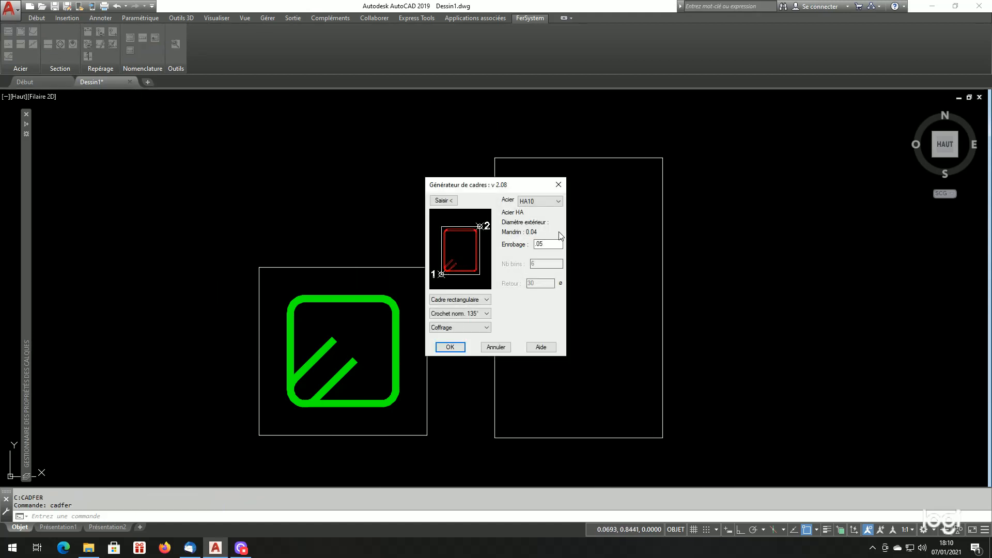
click(537, 201)
click(532, 227)
click(454, 313)
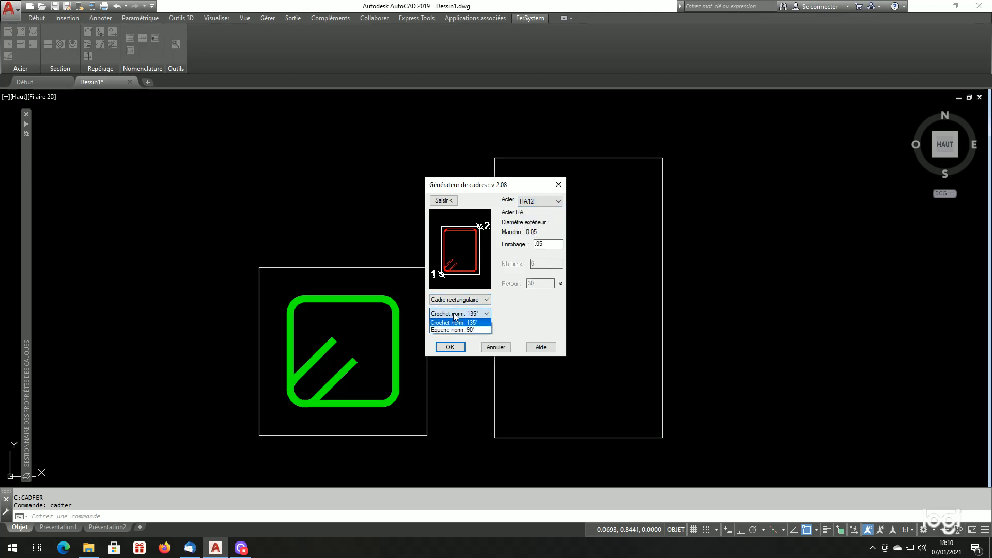
click(453, 329)
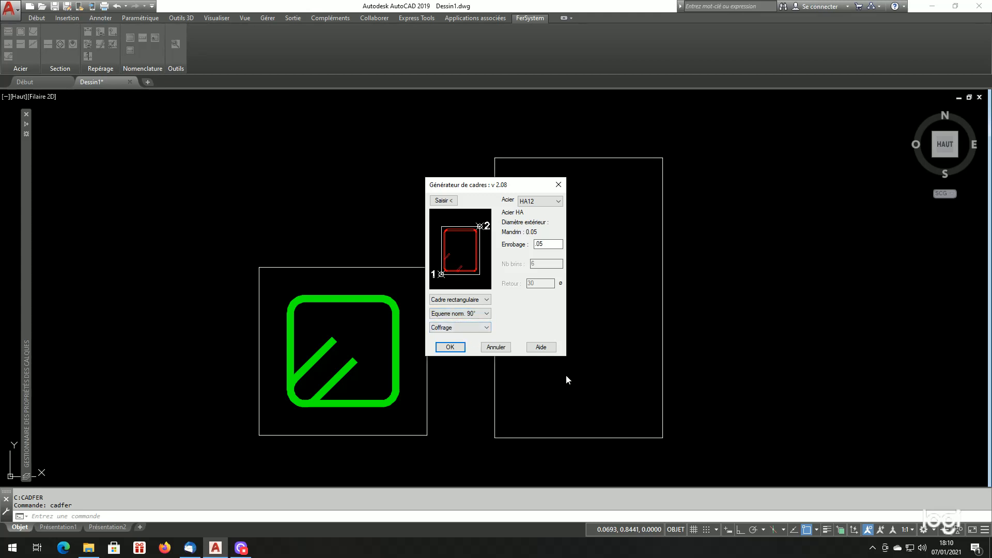
click(472, 327)
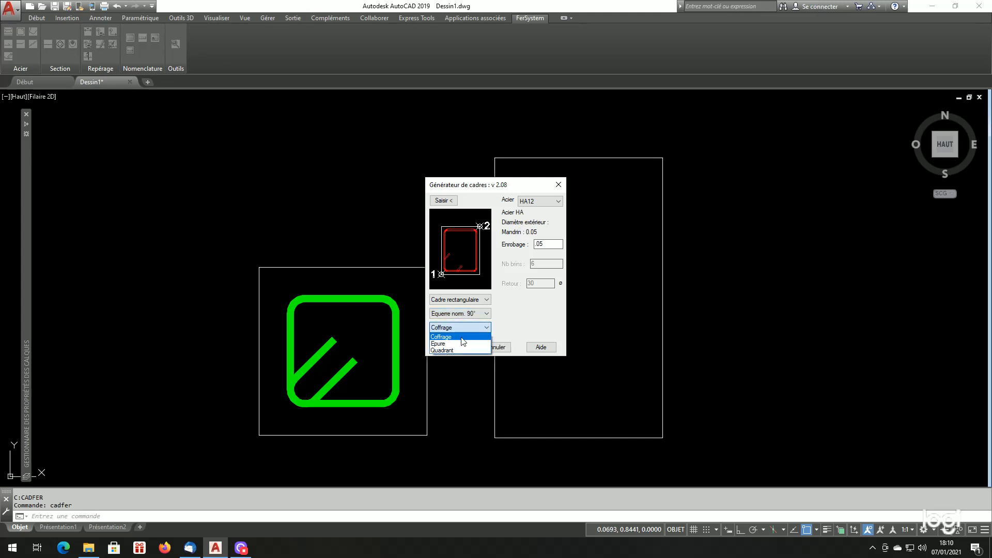
click(459, 343)
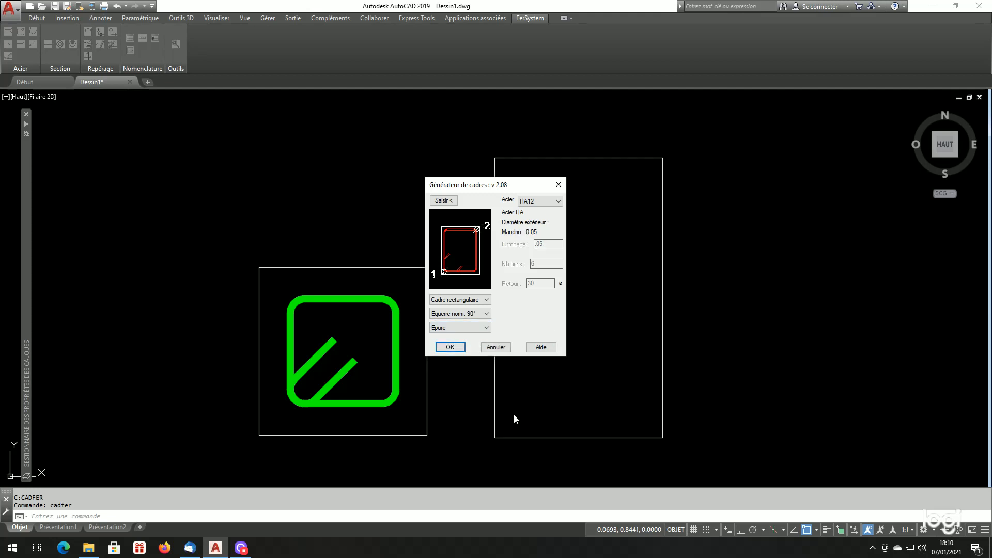
Step: Generate the HA12 rectangular frame in Epure mode from the lower-left to the upper-right corner of the tall formwork rectangle
click(444, 201)
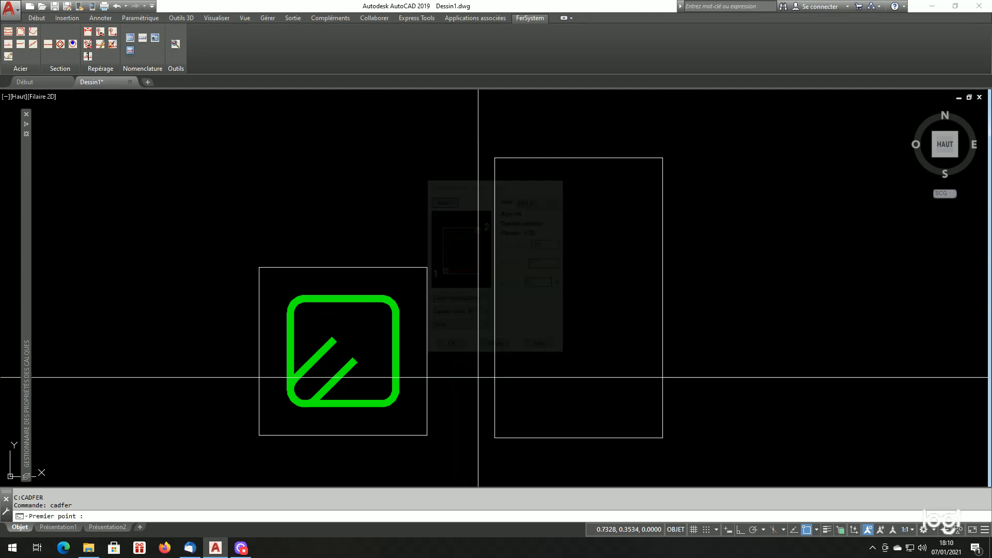
click(494, 438)
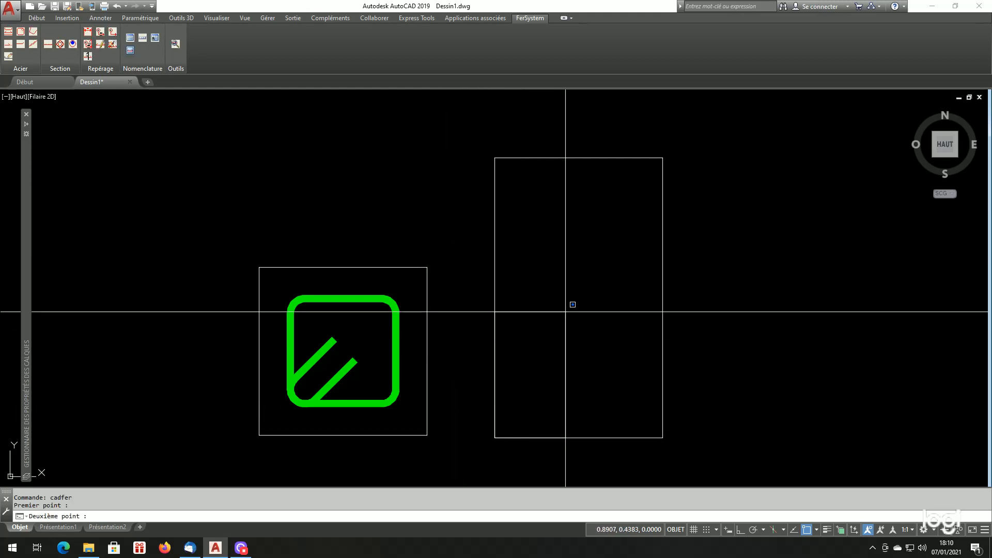
click(638, 163)
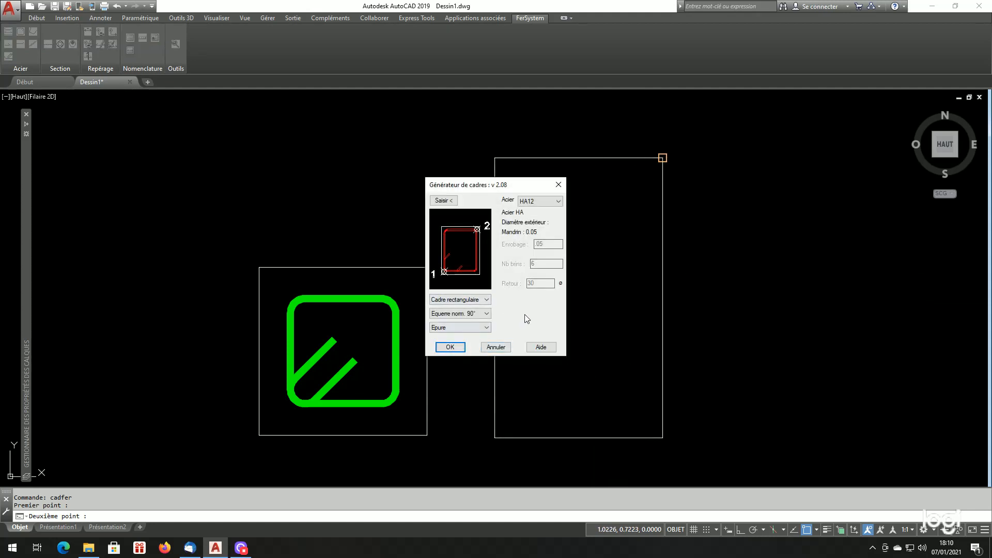
click(449, 347)
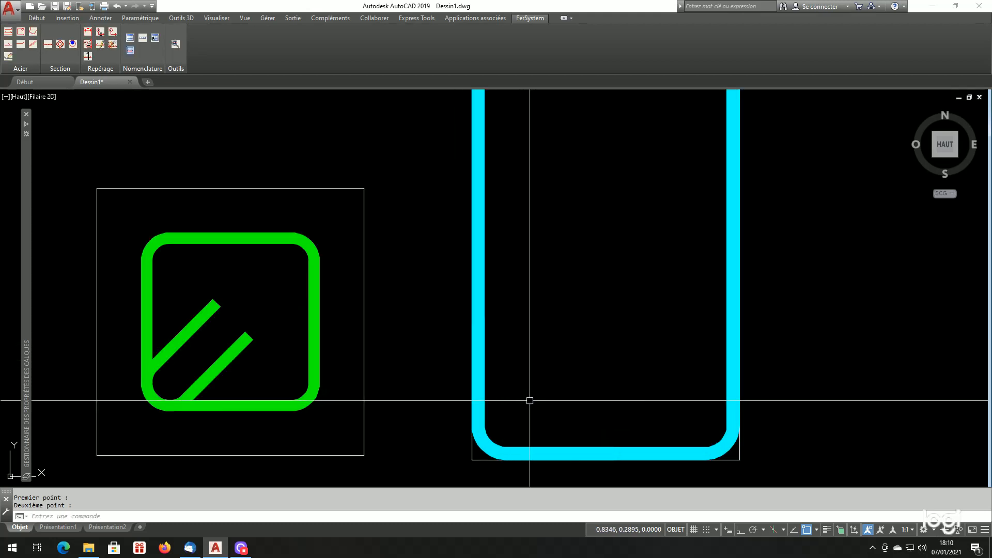
Step: Select the cyan HA12 frame and examine how its outer edge and rounded corners fit the formwork outline
click(486, 391)
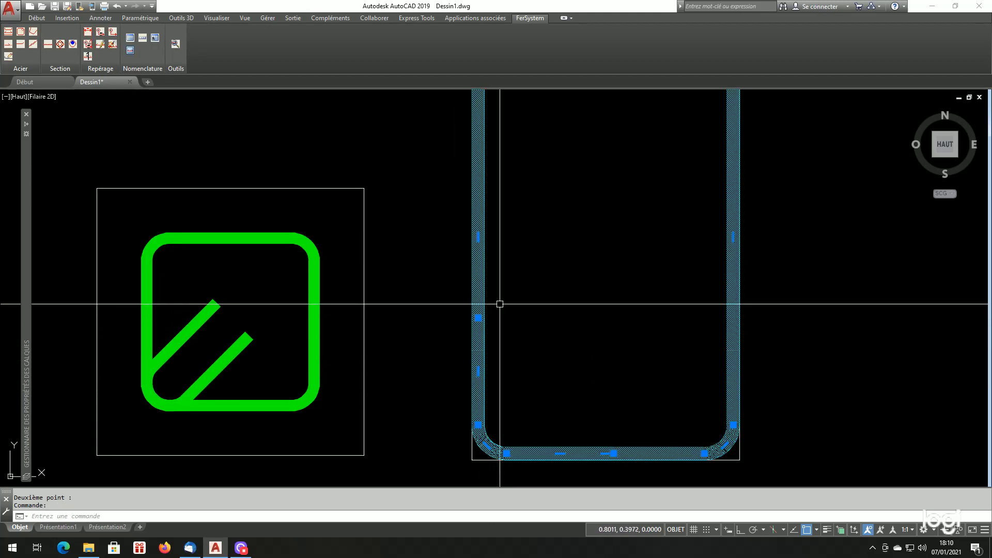
scroll(619, 453, up, 2)
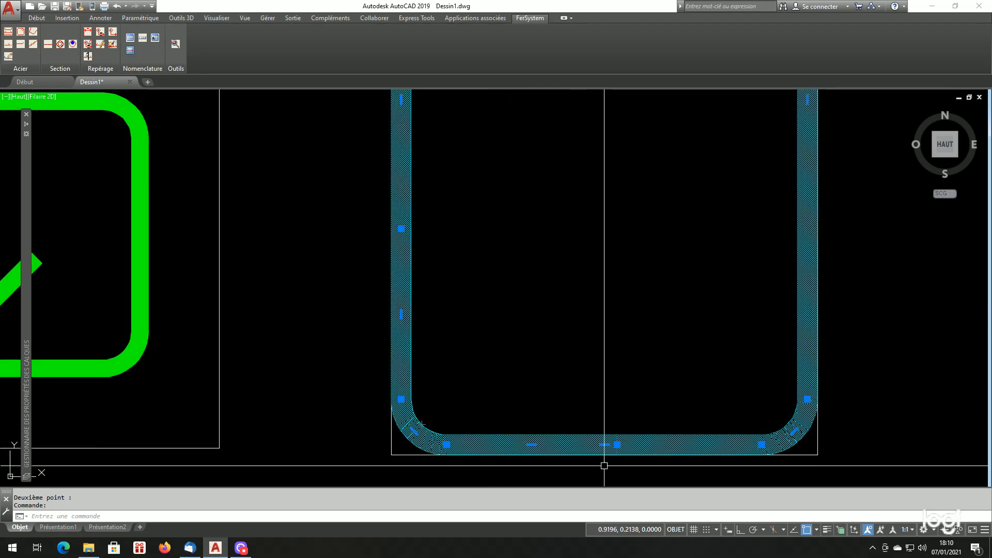
scroll(604, 465, down, 4)
scroll(608, 427, up, 4)
scroll(614, 422, down, 4)
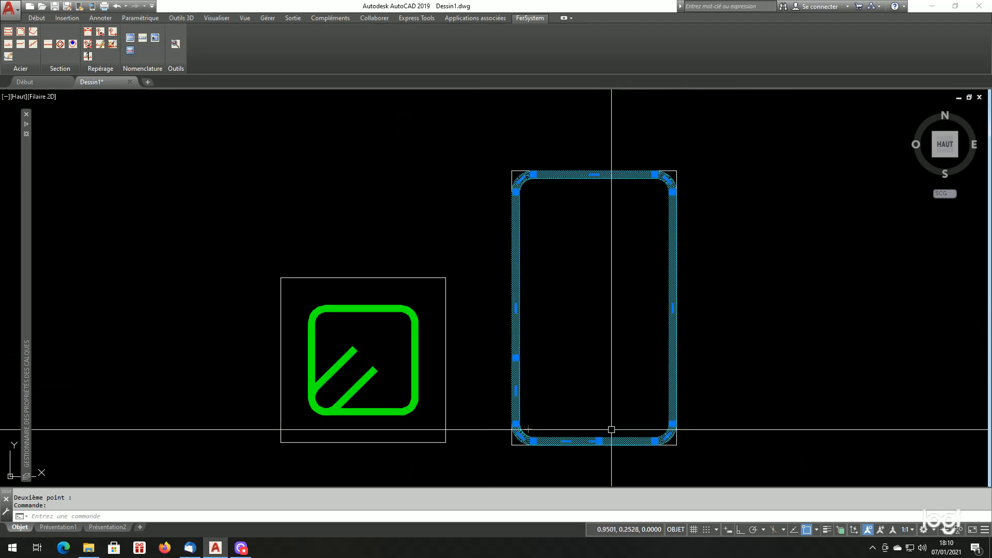
scroll(611, 427, up, 2)
key(Escape)
key(Escape)
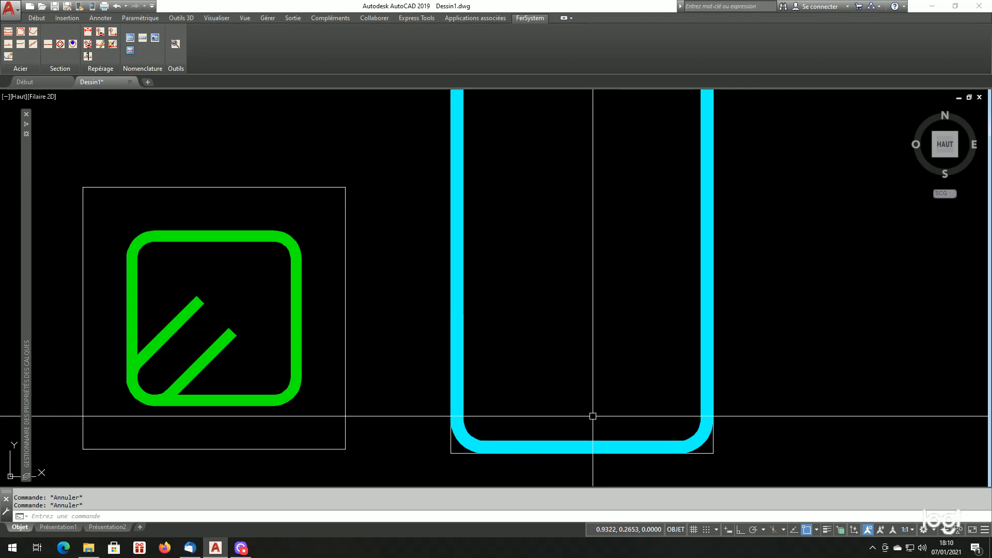
Step: Erase the cyan HA12 frame from the tall rectangle
click(581, 443)
text(ef)
key(Return)
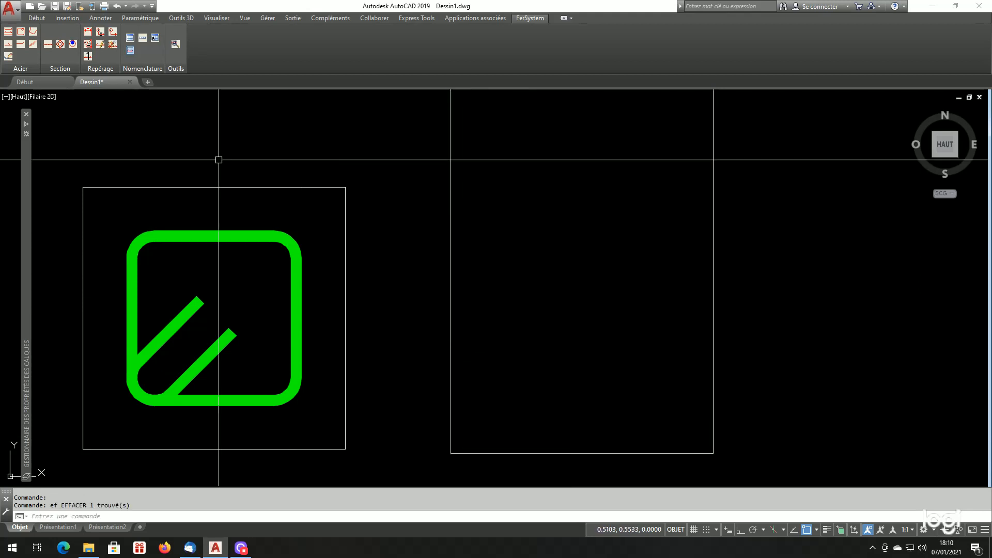
Step: Generate a rectangular HA8 frame in Epure mode between the opposite corners of the tall formwork rectangle
click(23, 31)
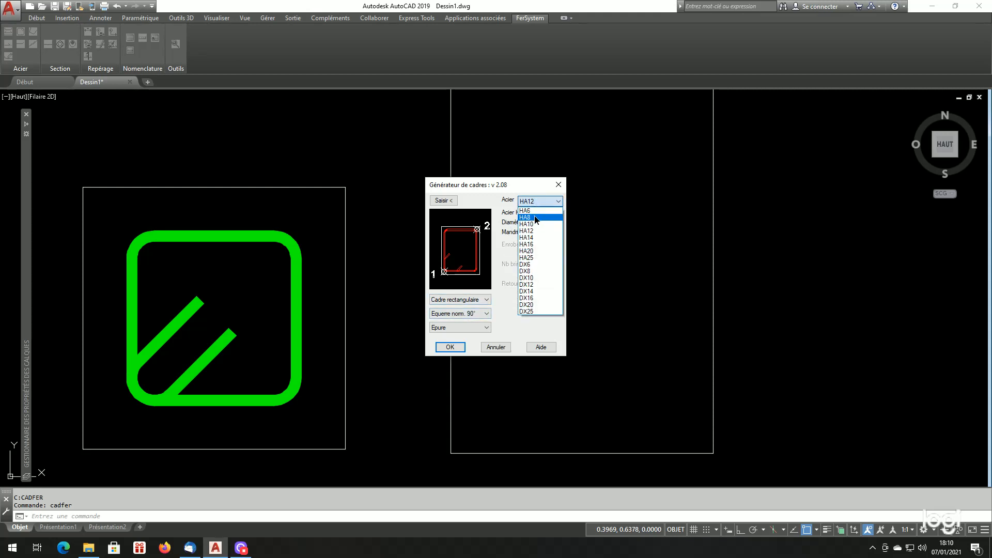
click(536, 219)
click(443, 200)
click(451, 453)
scroll(493, 408, down, 4)
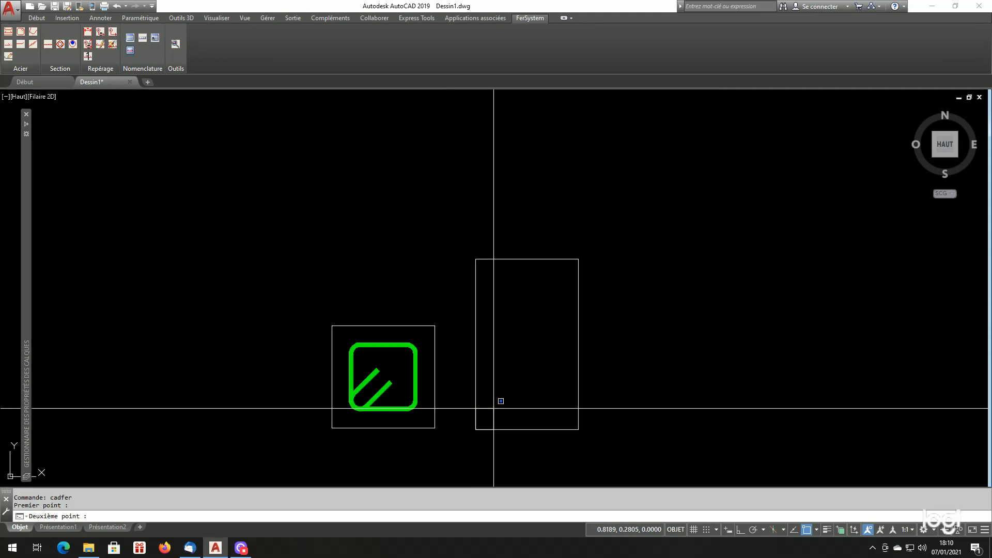
click(578, 259)
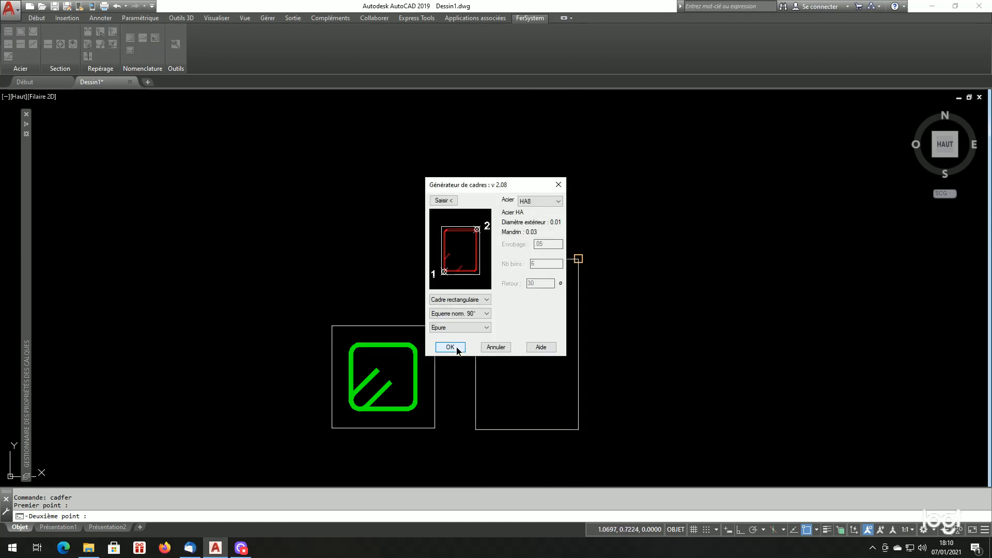
click(457, 349)
Step: Select the yellow HA8 frame and examine its edges and bend radii against the formwork outline and the green frame
scroll(448, 427, up, 5)
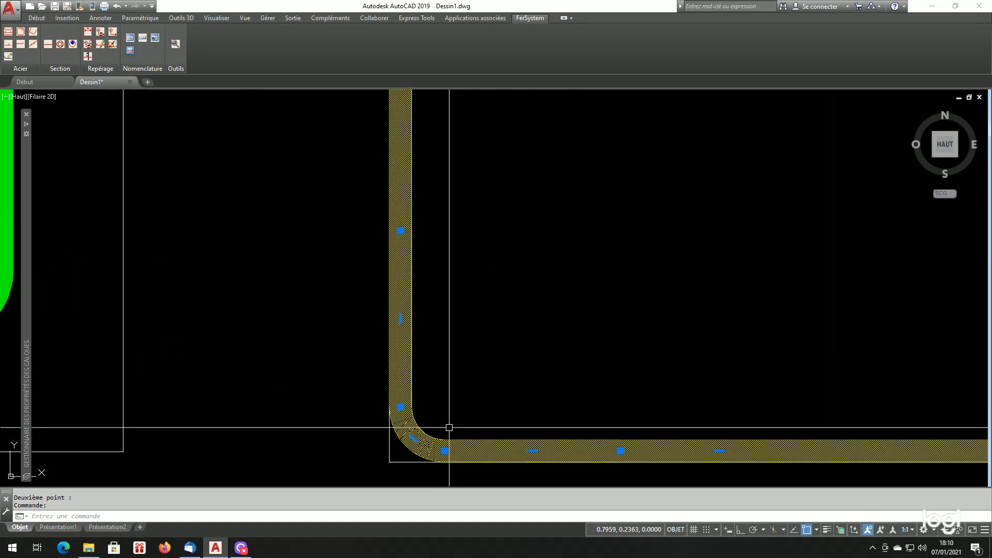
scroll(449, 427, down, 3)
mouse_move(420, 299)
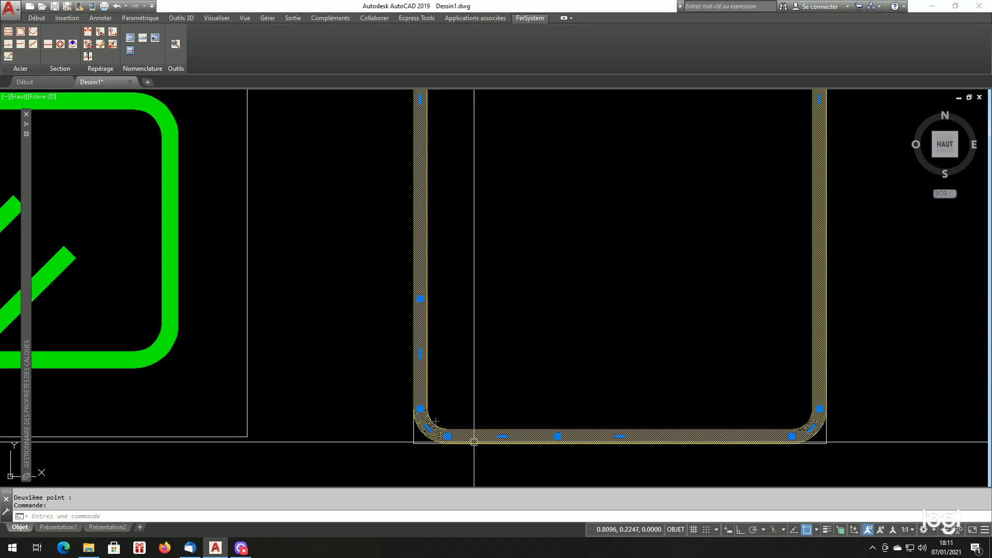
scroll(509, 439, down, 3)
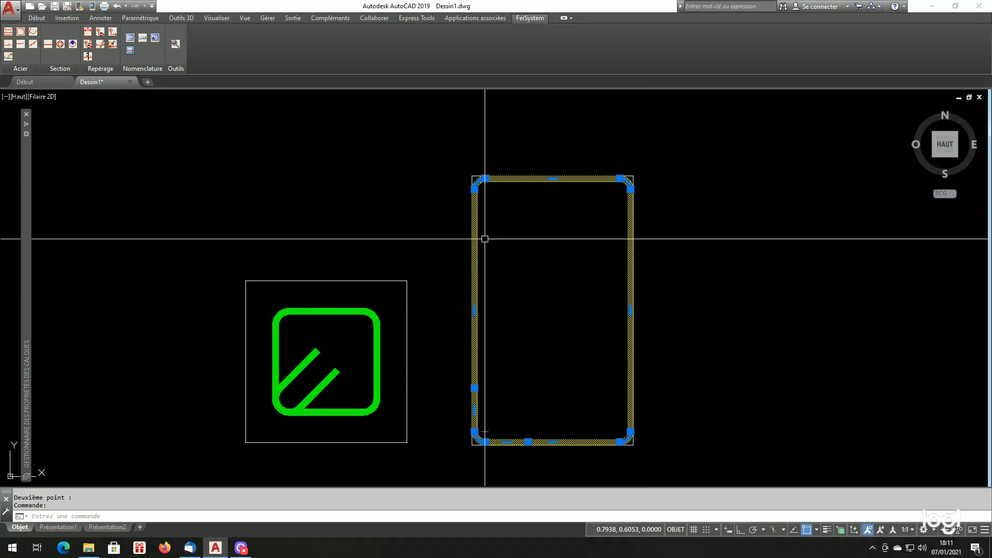
scroll(522, 429, up, 2)
scroll(550, 440, up, 2)
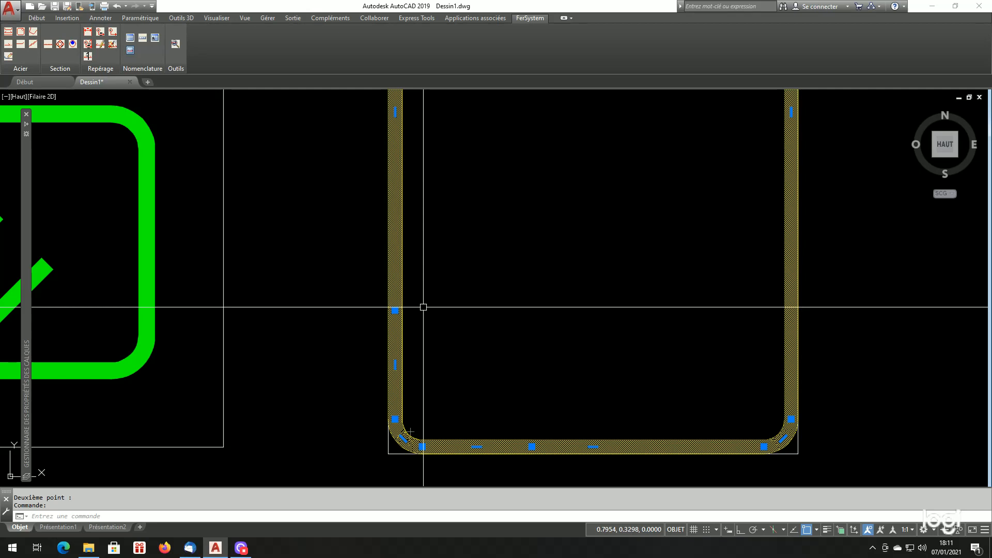
scroll(427, 330, down, 4)
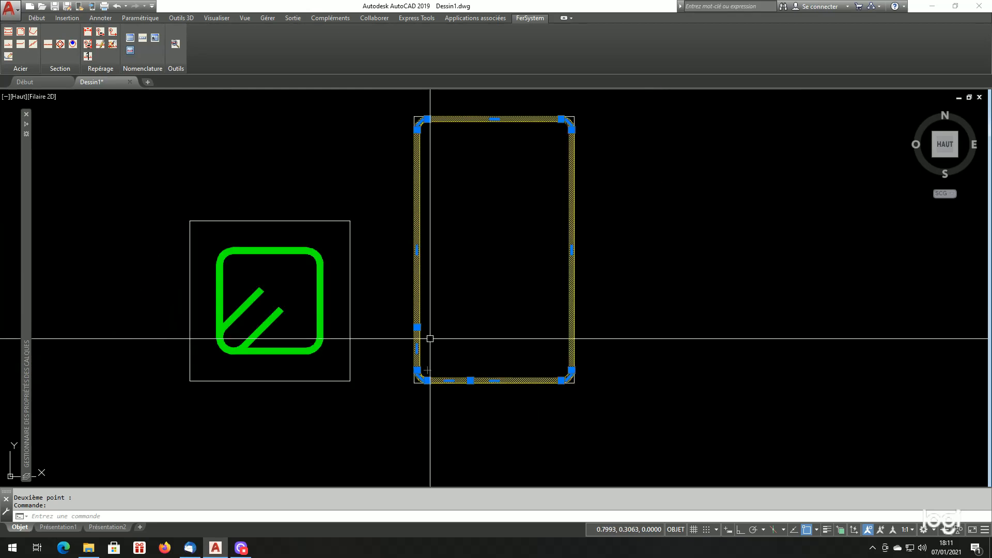
scroll(438, 329, up, 2)
scroll(440, 330, down, 3)
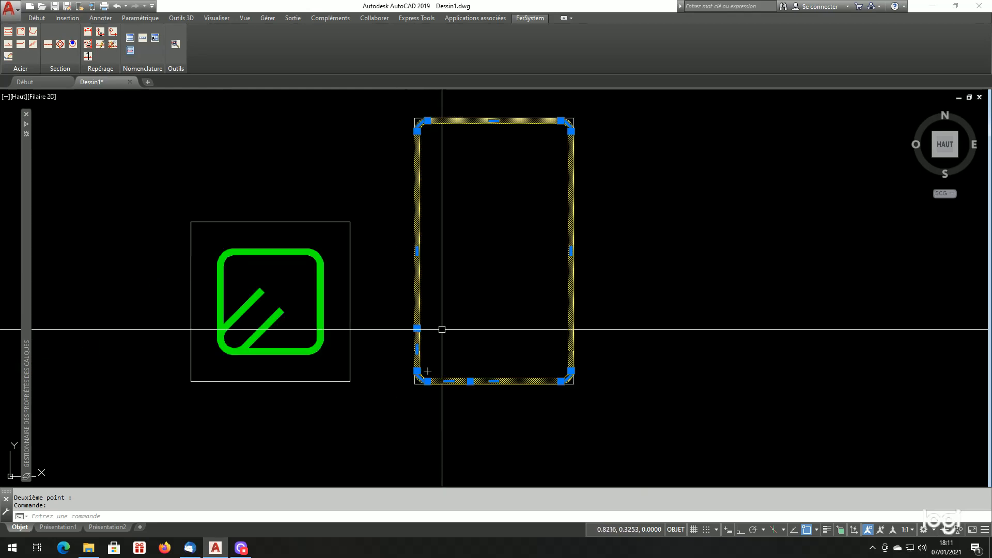
scroll(440, 328, up, 3)
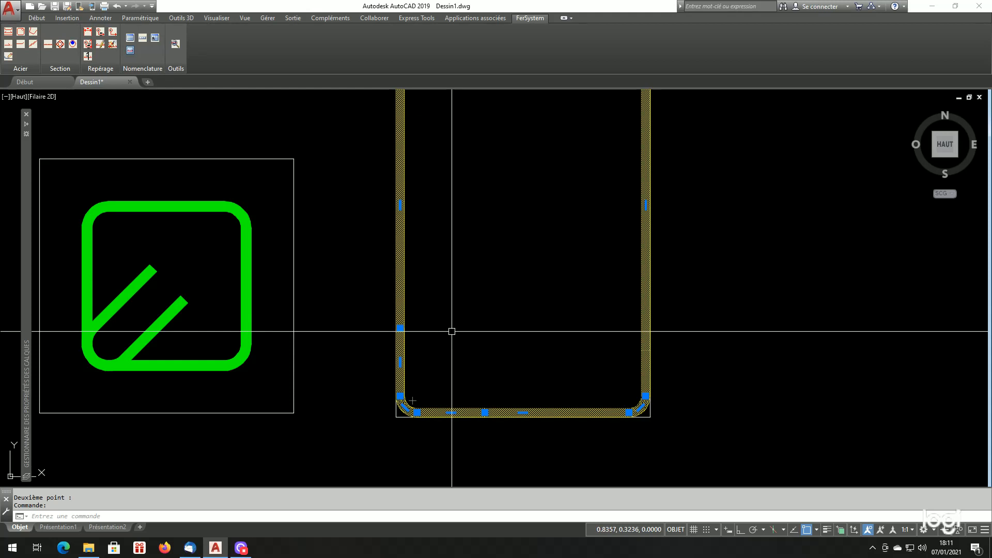
scroll(451, 331, down, 2)
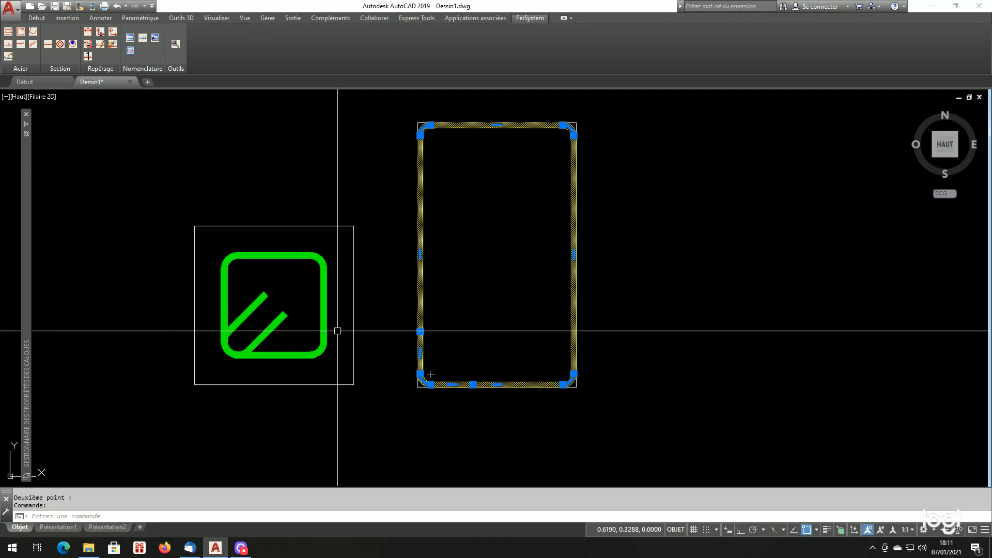
scroll(438, 362, up, 1)
scroll(432, 325, down, 1)
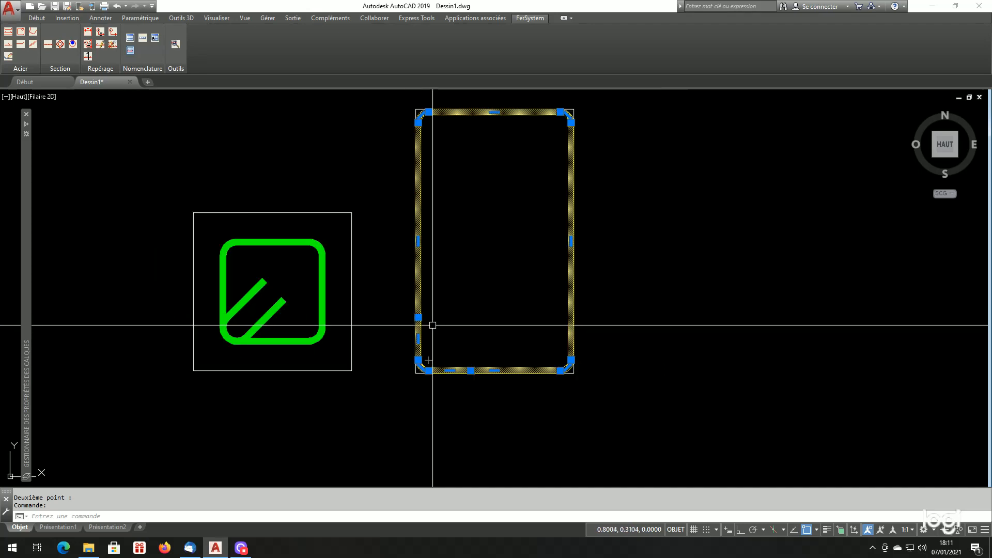
scroll(433, 317, up, 1)
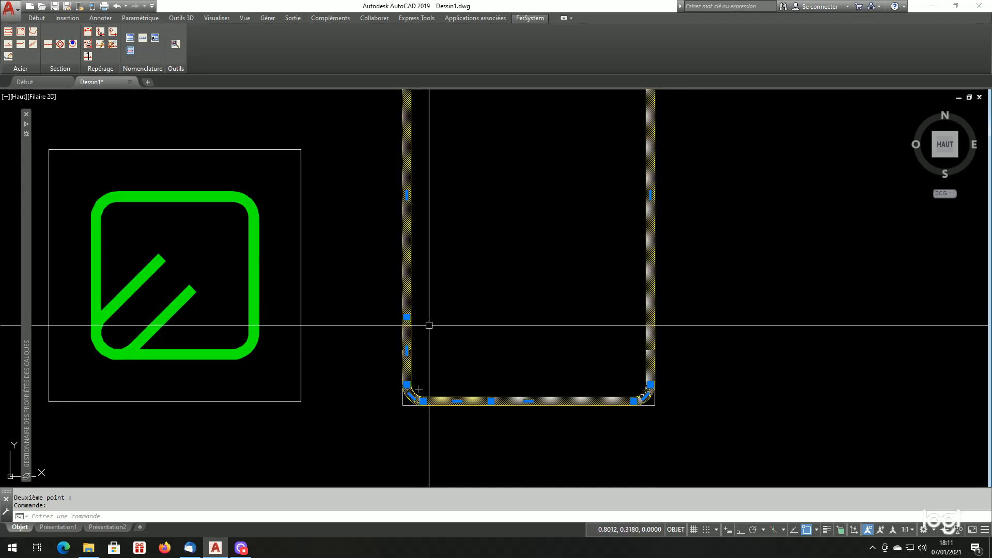
scroll(429, 325, down, 2)
scroll(445, 334, up, 2)
scroll(447, 337, down, 2)
scroll(448, 340, up, 2)
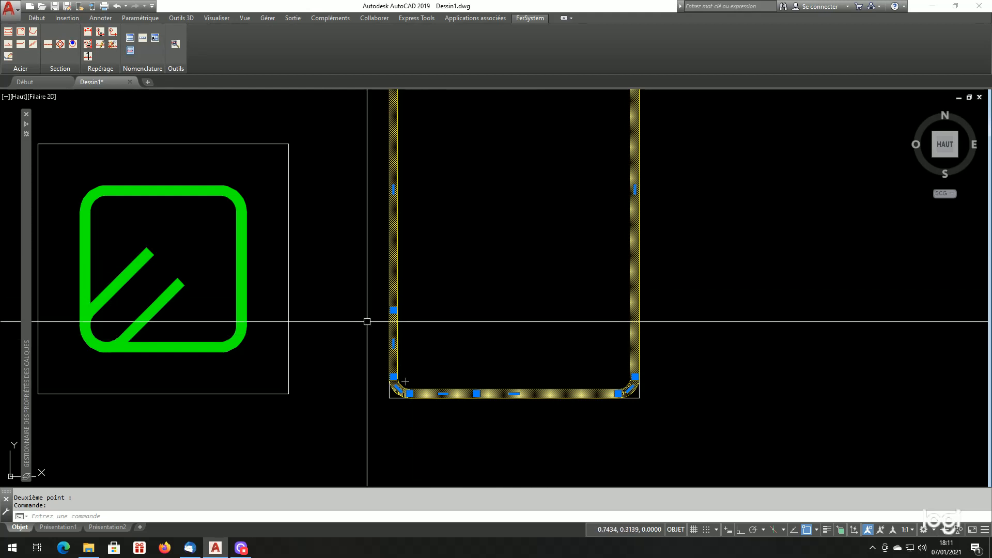
scroll(365, 321, down, 2)
scroll(420, 301, down, 2)
scroll(420, 300, up, 2)
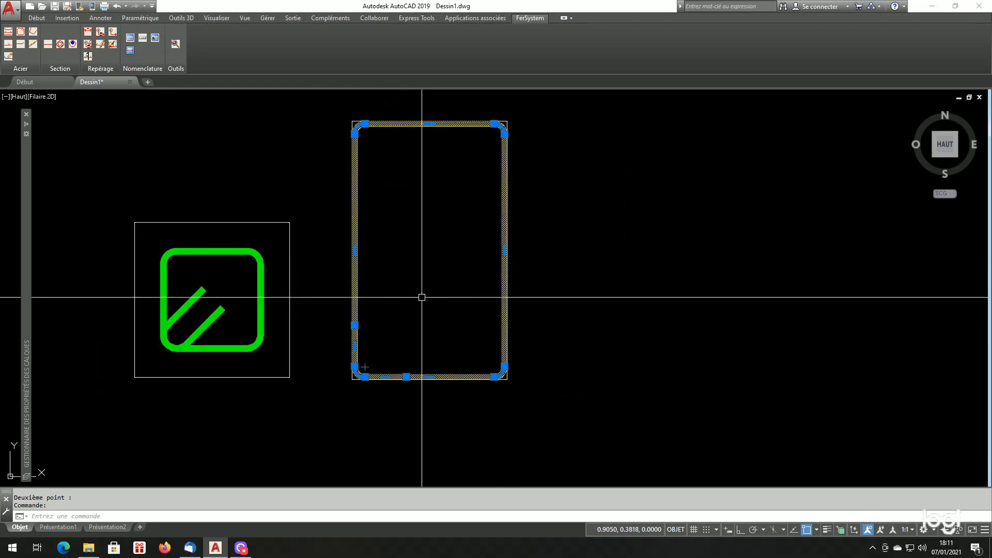
key(Escape)
key(Escape)
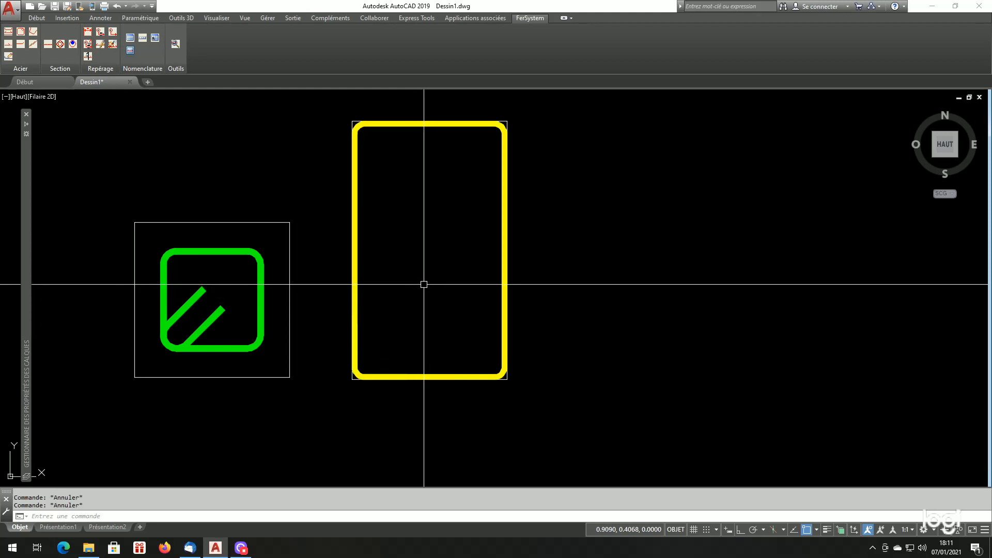
Step: Draw a horizontal line about 0.61 long to the right of the yellow frame, with Ortho on
scroll(421, 285, down, 2)
scroll(516, 289, up, 2)
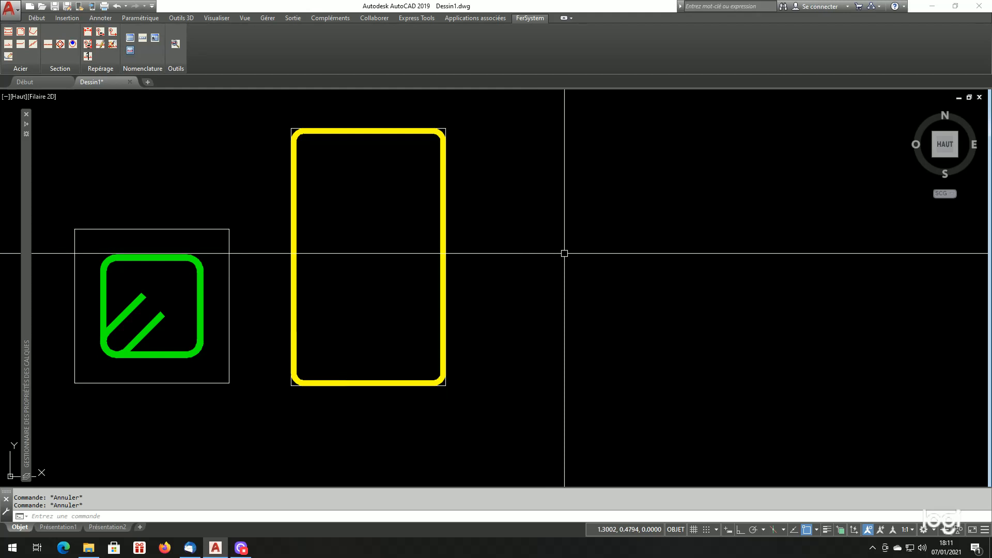
text(l)
key(Return)
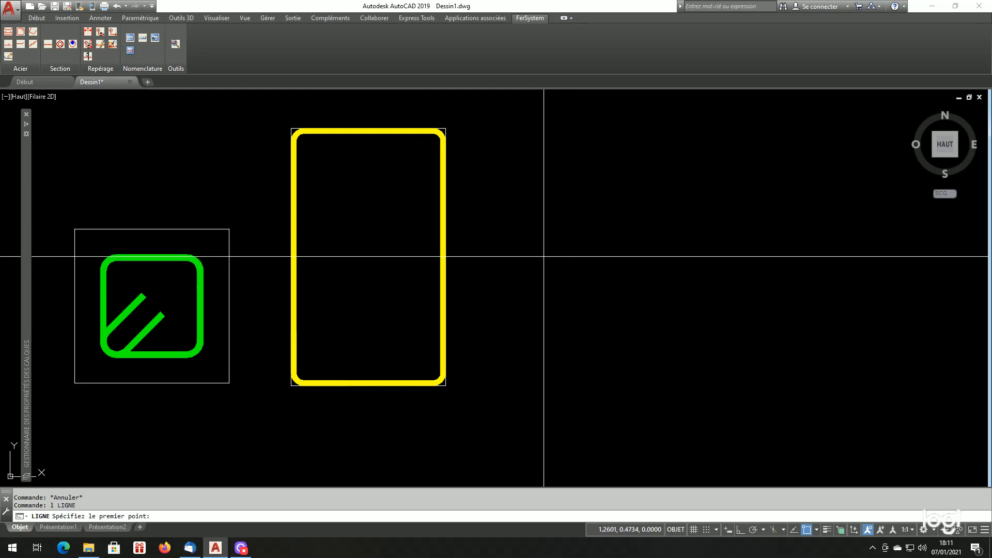
click(543, 256)
key(F8)
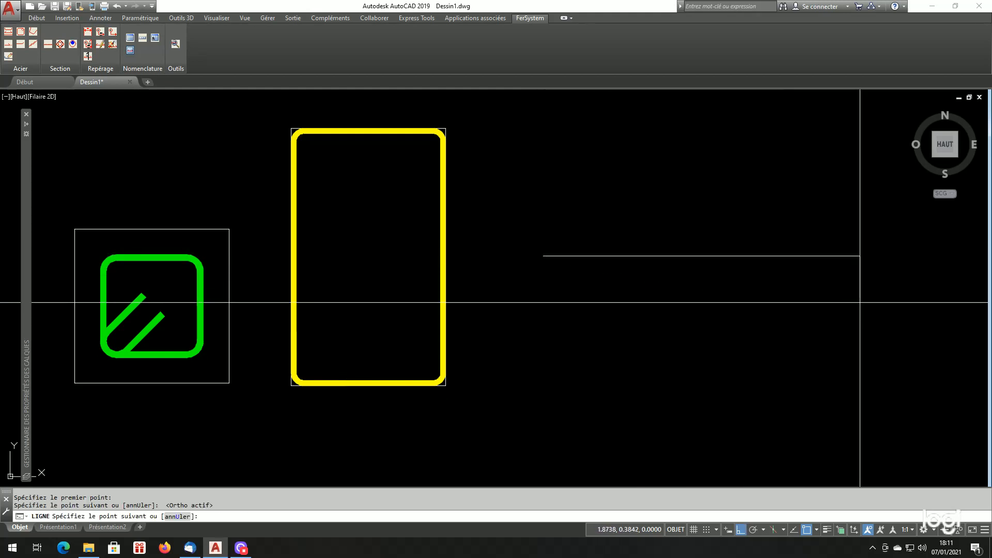
click(860, 303)
key(Return)
Step: Offset the horizontal line .3 downward to form the second edge of the formwork
text(déc)
key(Return)
text(.3)
key(Return)
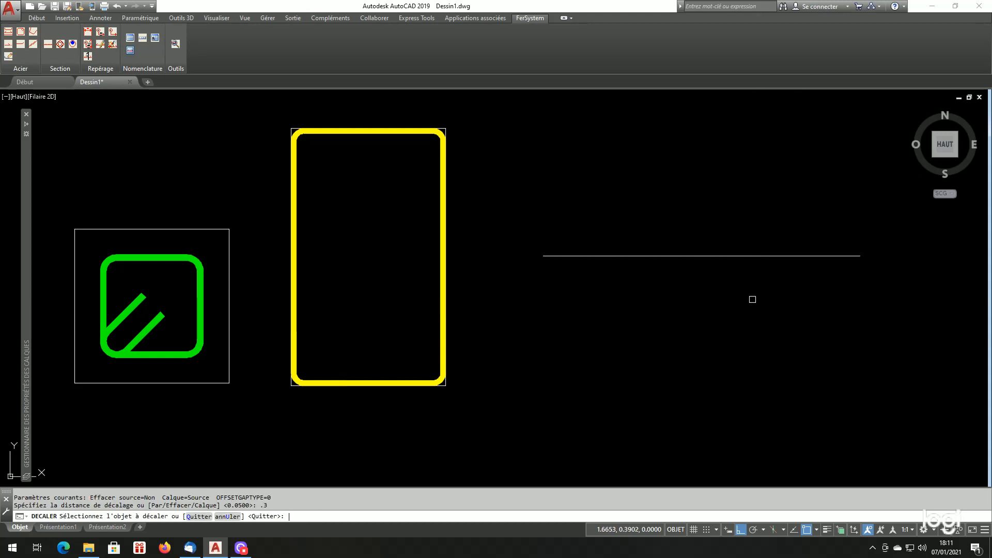
click(774, 257)
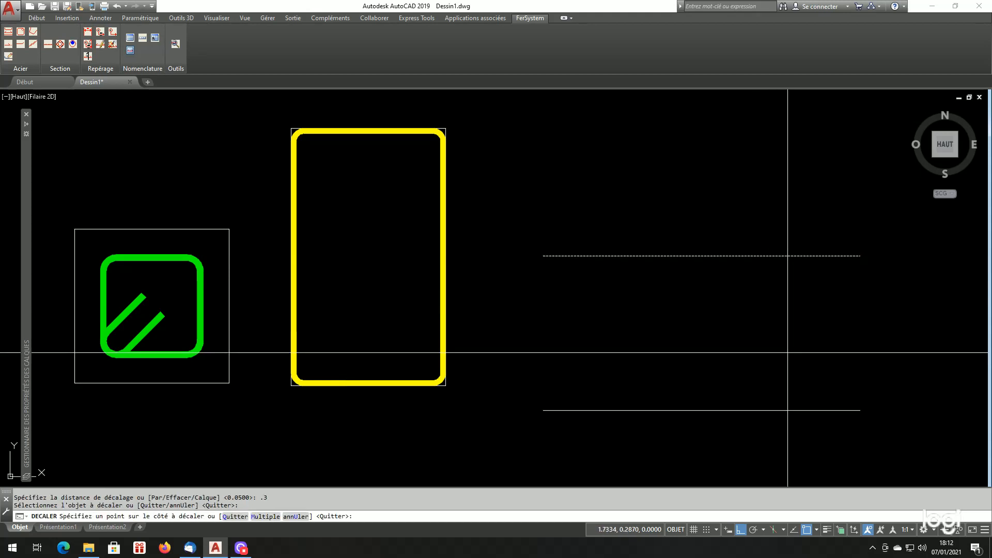
click(786, 355)
scroll(616, 264, down, 2)
key(Return)
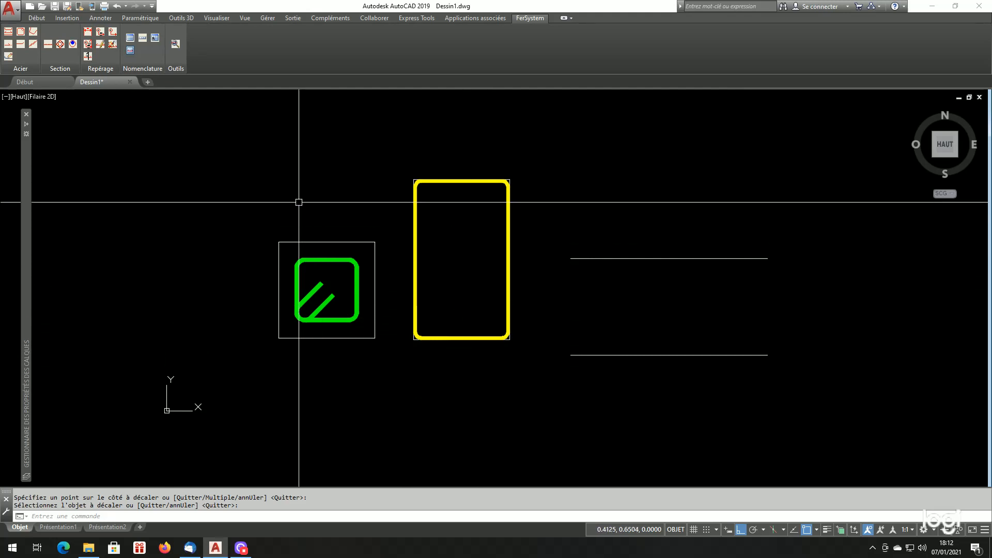
Step: Generate HA12 bars in section along the lower formwork line, placed on its inner side, with 0.200 spacing and .05 cover
click(49, 46)
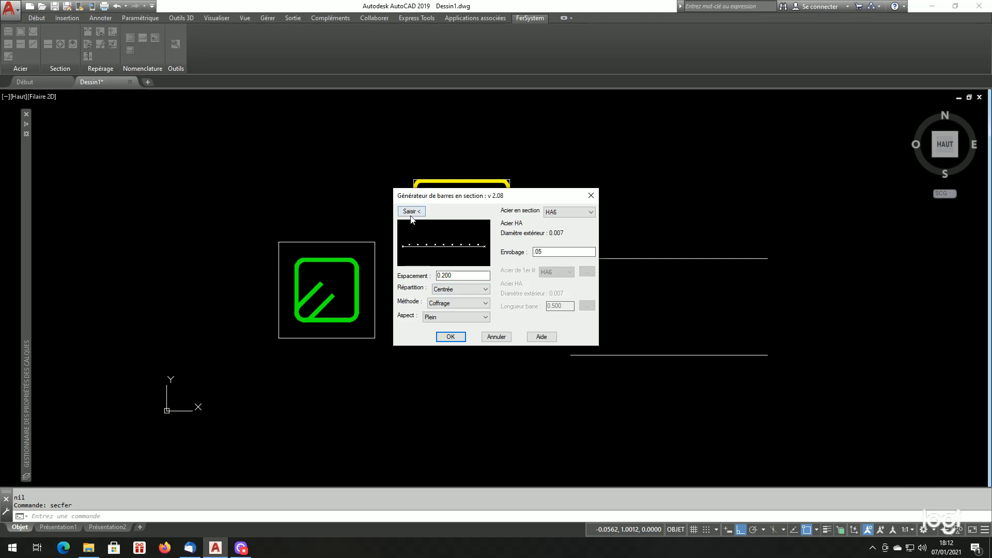
click(575, 212)
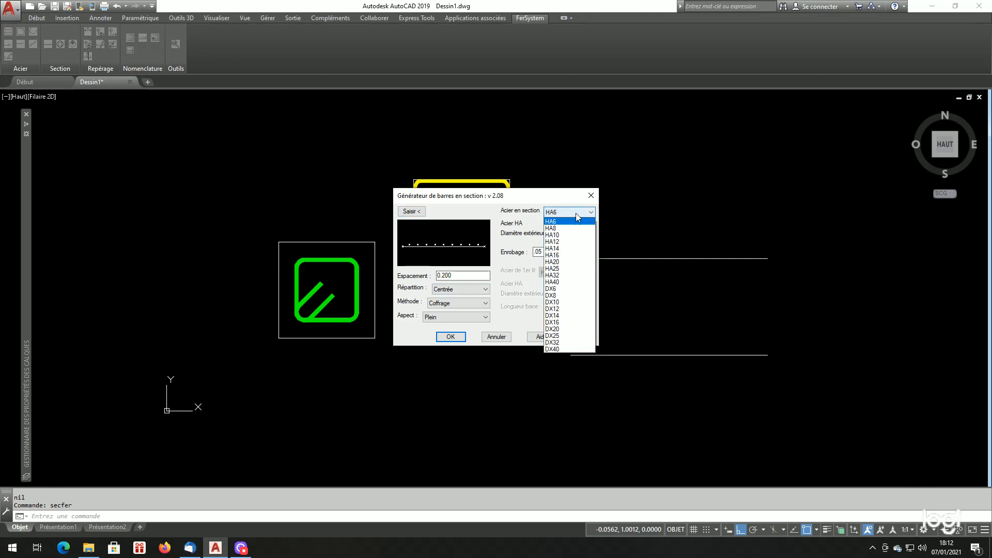
click(552, 241)
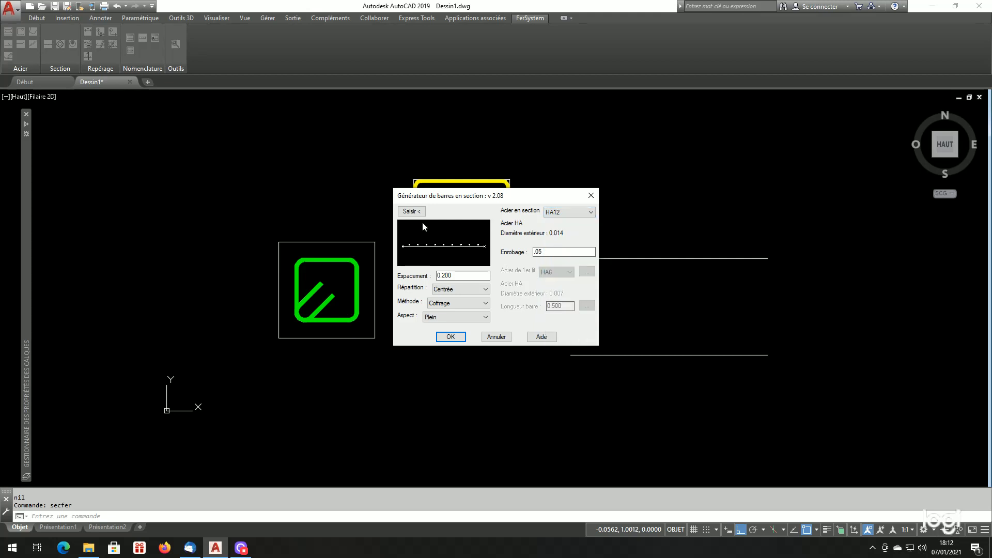
click(413, 211)
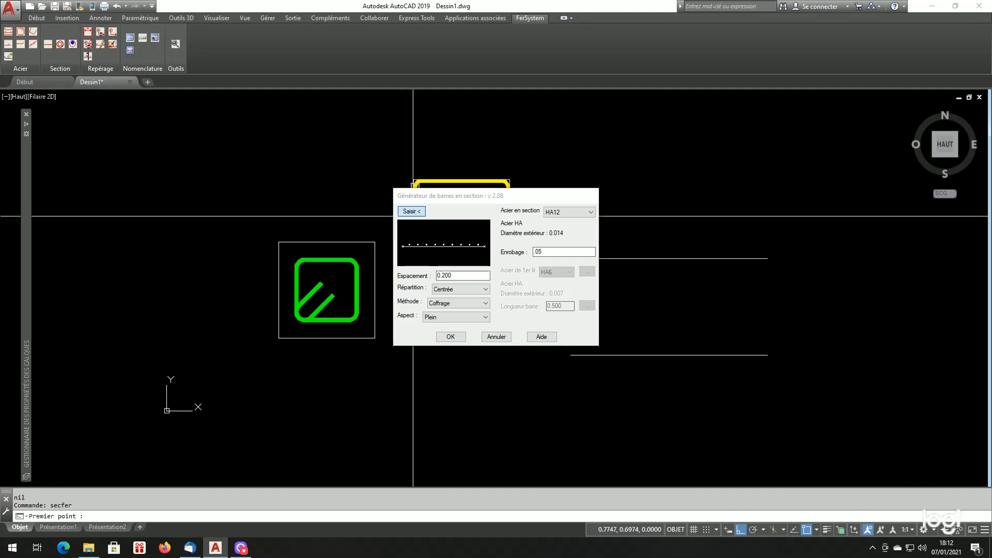
click(571, 355)
click(704, 355)
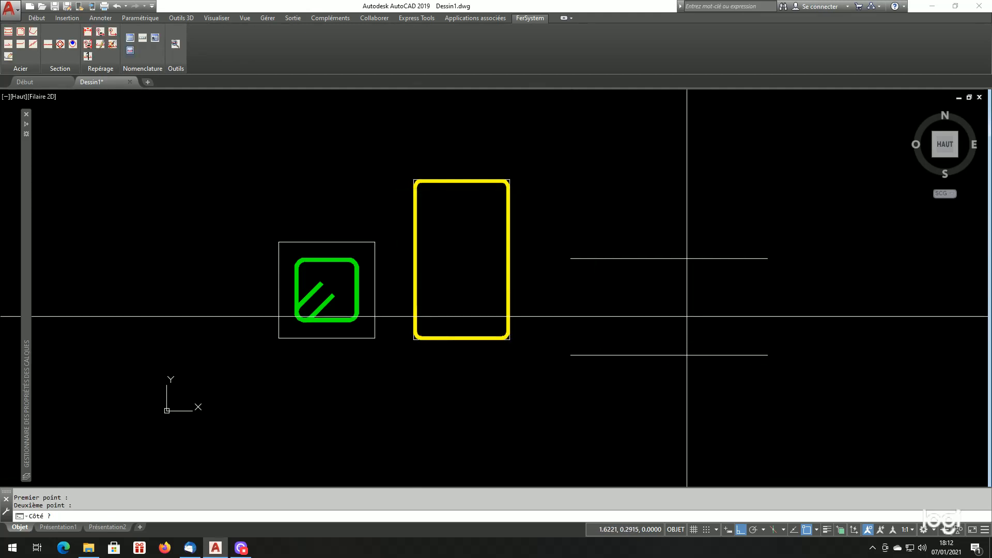
click(449, 337)
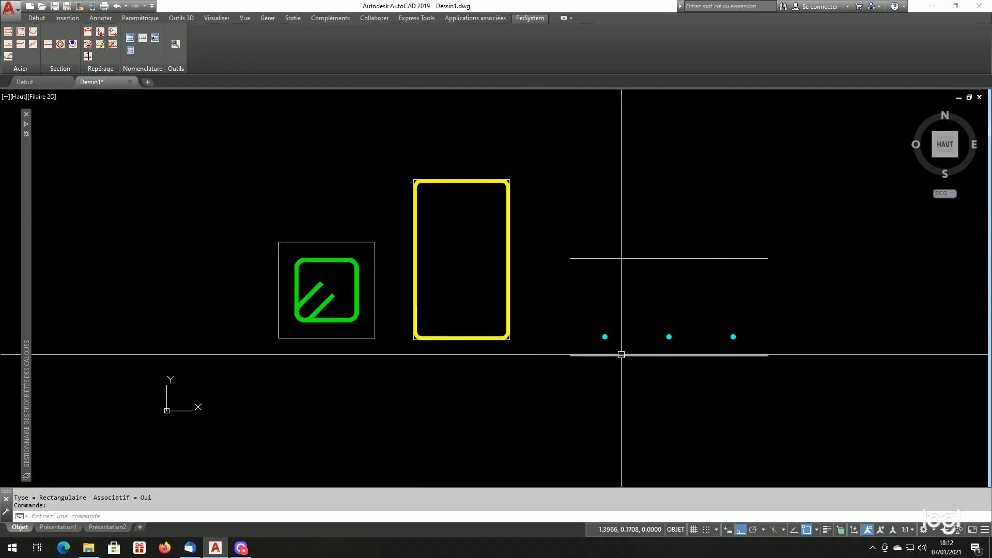
Step: Mirror the row of section bars about the horizontal axis midway between the two formwork lines, keeping the source bars
scroll(624, 354, up, 4)
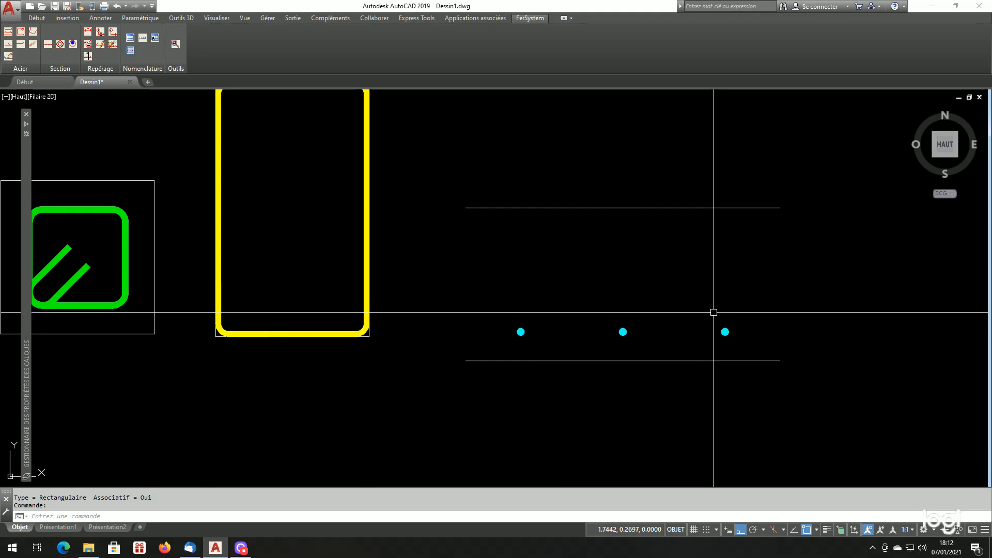
text(mi)
key(Return)
click(737, 312)
click(681, 340)
key(Return)
shift+right_click(702, 252)
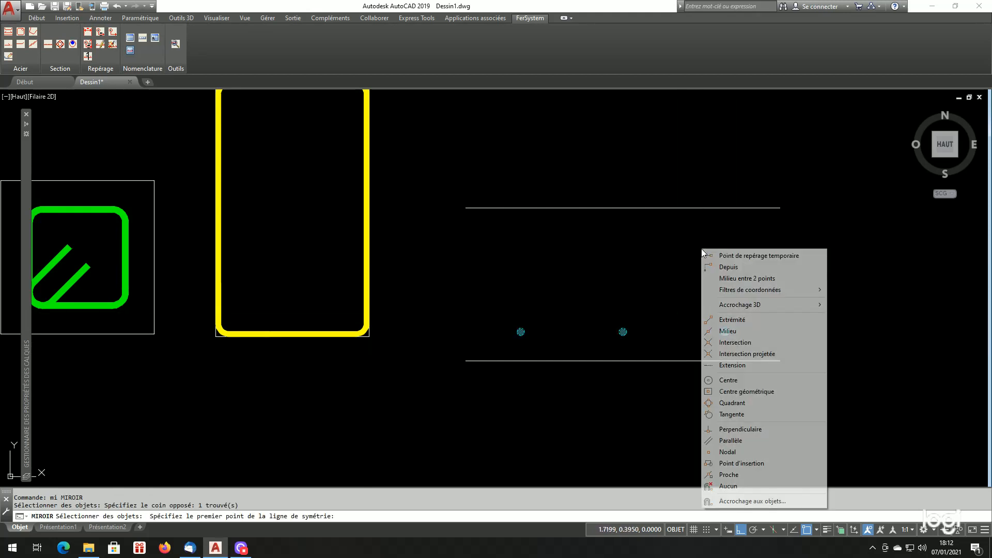
click(747, 278)
click(754, 227)
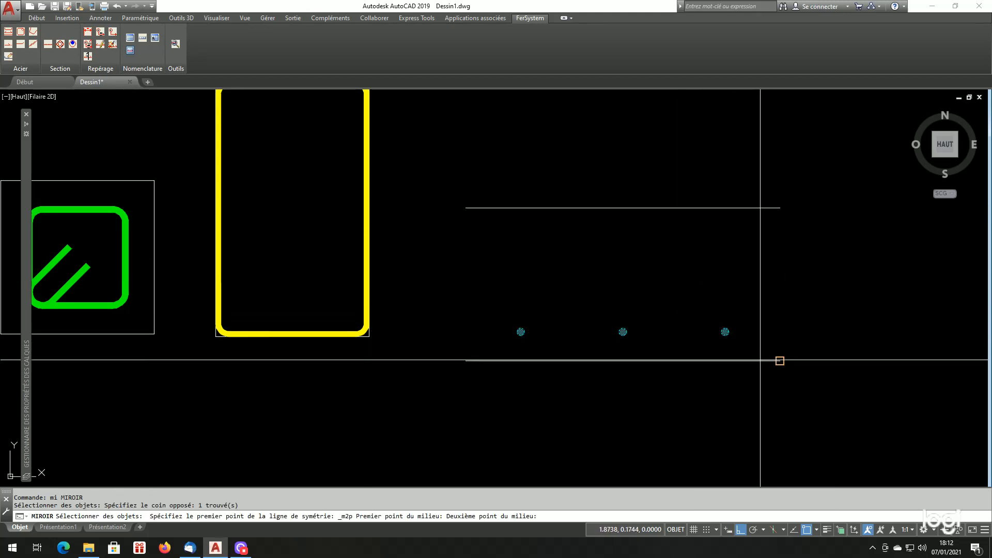
click(780, 361)
click(622, 284)
key(Return)
scroll(552, 279, down, 3)
scroll(572, 280, up, 3)
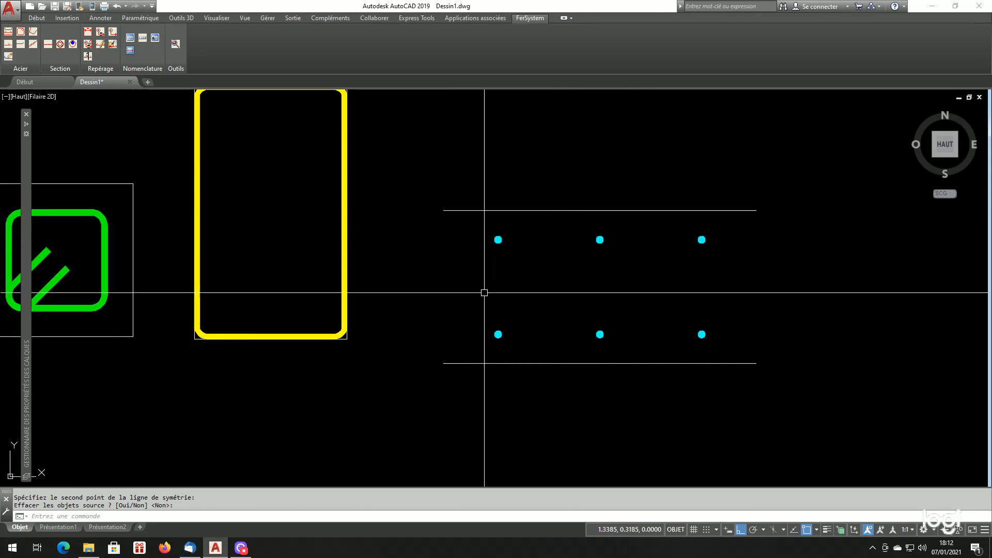
Step: Set the frame generator to a rectangular HA8 frame with Crochet norm. 135° hooks in Quadrant mode
scroll(522, 326, down, 4)
scroll(542, 333, up, 2)
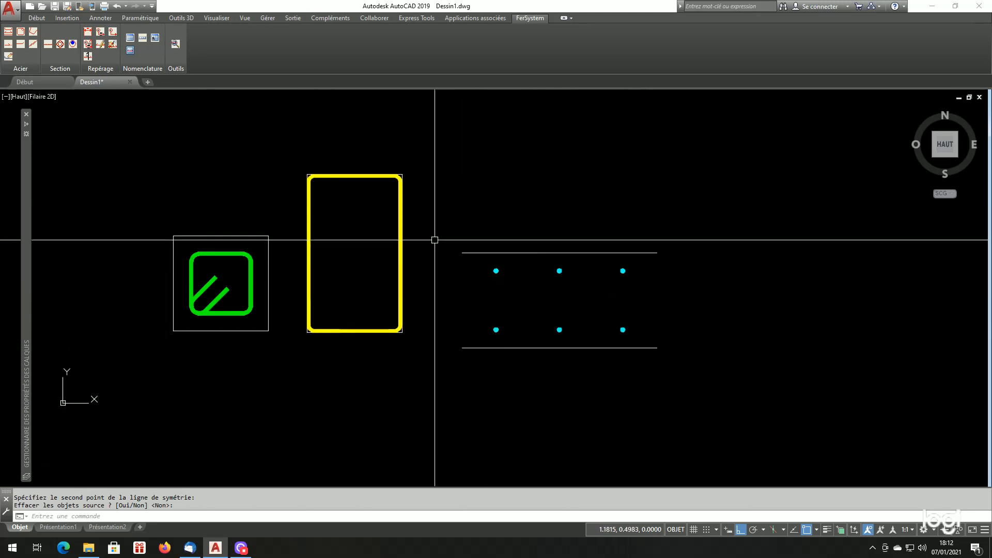
click(20, 32)
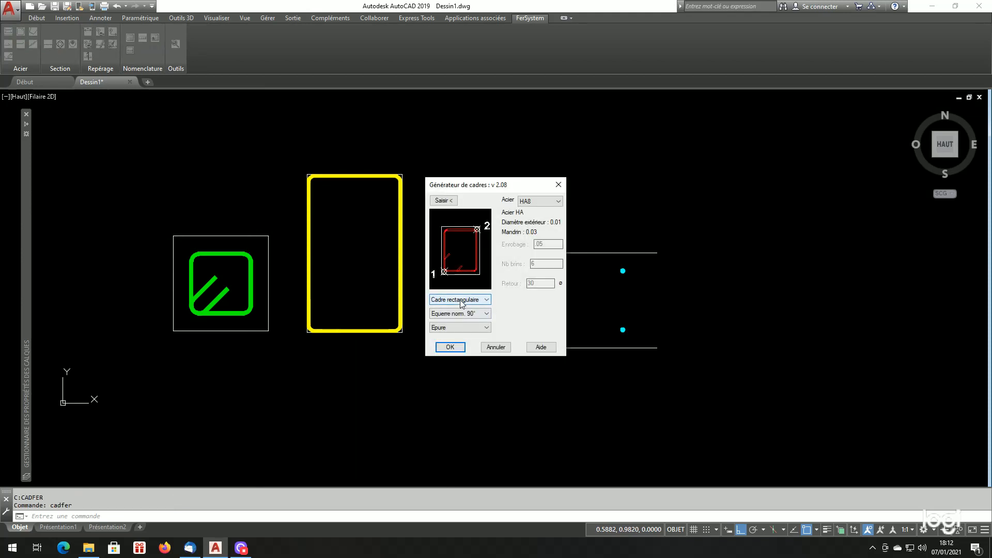
click(464, 326)
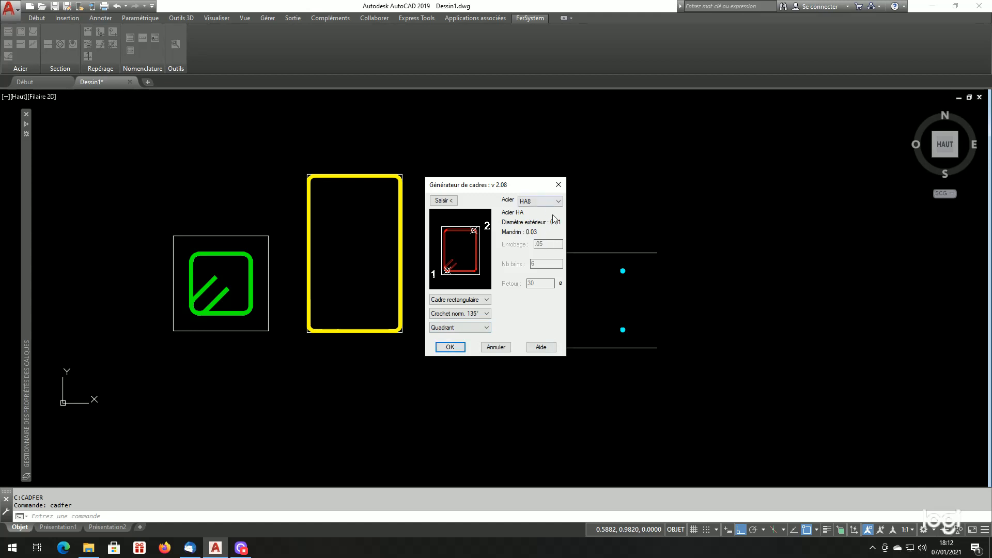
Step: Generate the frame from the bottom quadrant of the lower-left bar to the top quadrant of the upper middle bar
click(445, 201)
scroll(491, 262, up, 4)
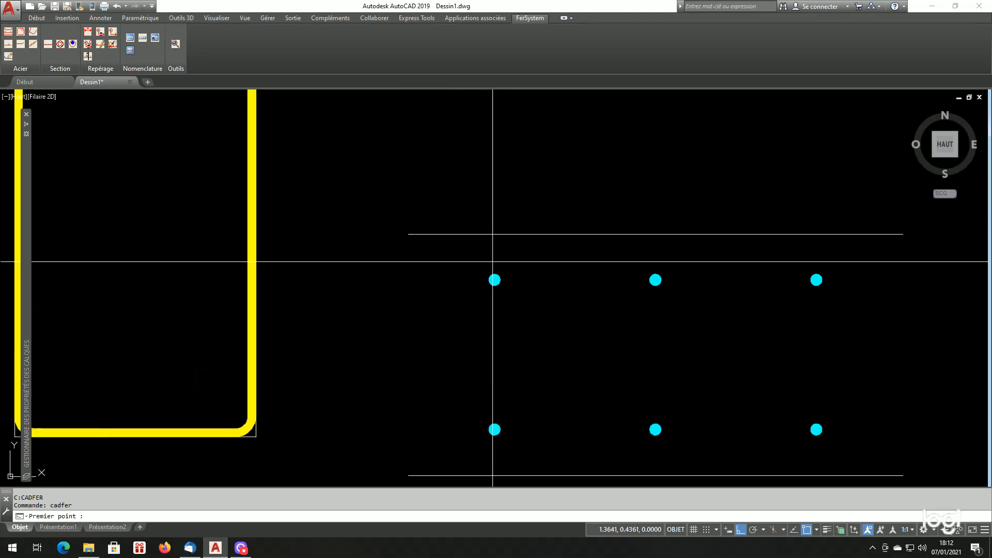
shift+right_click(523, 186)
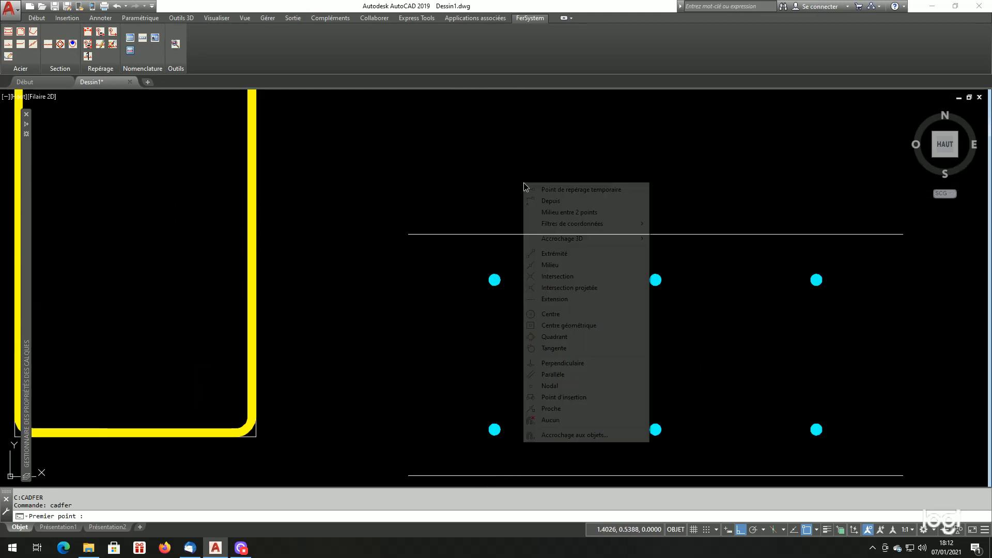
click(556, 336)
click(495, 435)
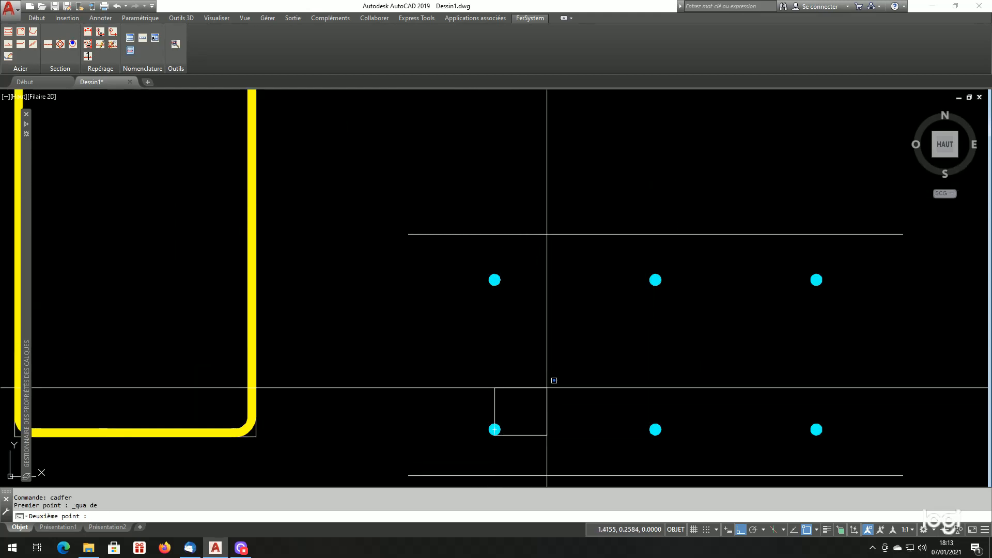
shift+right_click(607, 273)
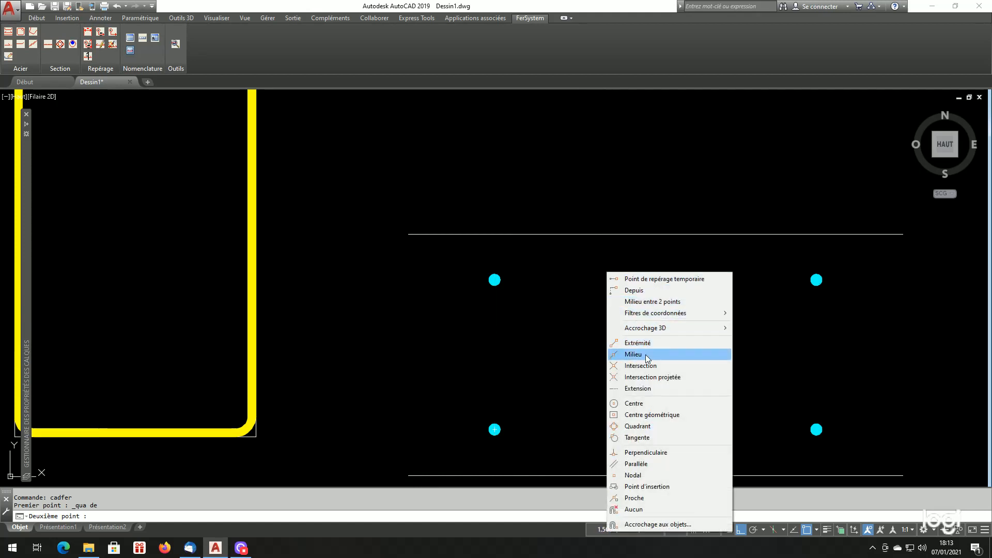
click(637, 426)
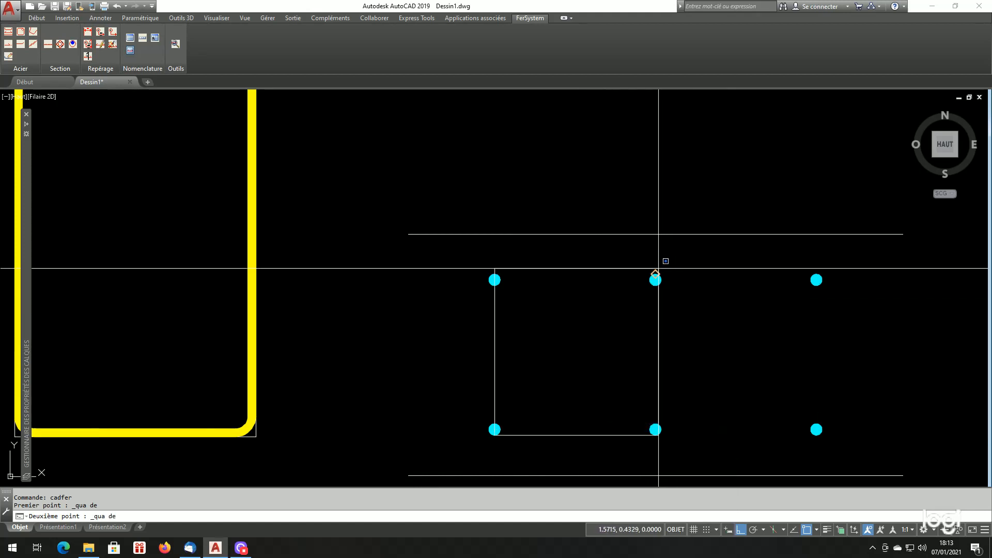
click(657, 269)
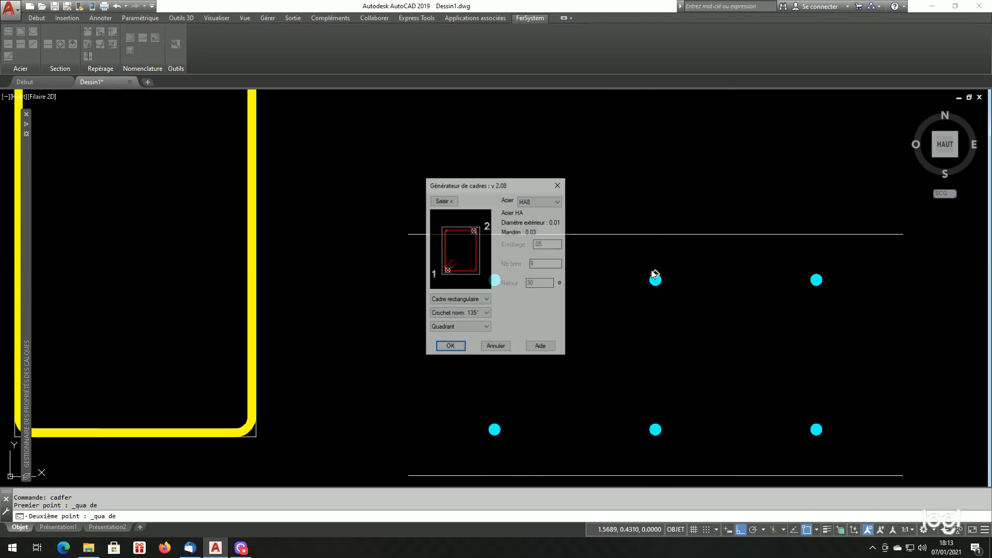
click(450, 347)
Step: Examine how the hooked frame wraps around the four enclosed bars at its corners
scroll(454, 343, down, 2)
scroll(483, 332, up, 5)
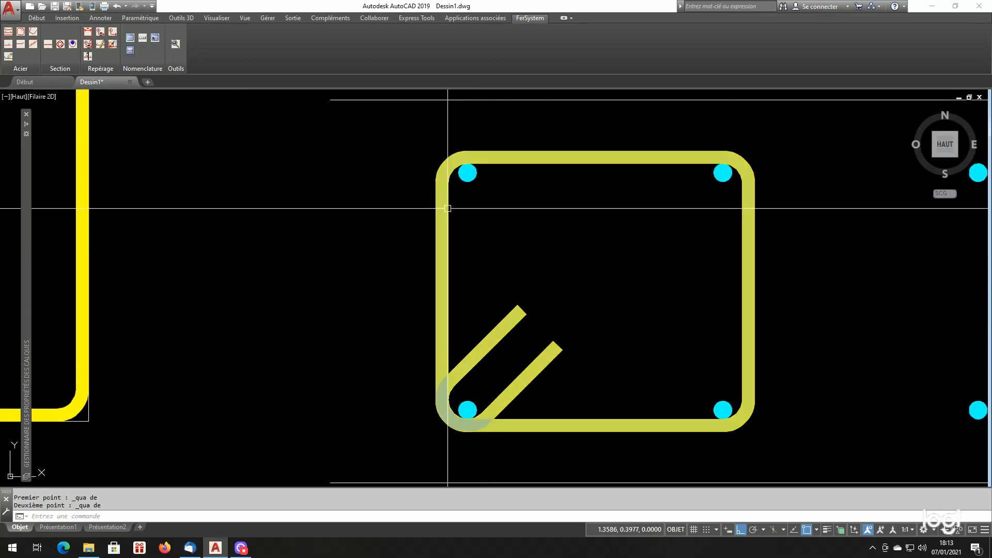
scroll(527, 184, down, 2)
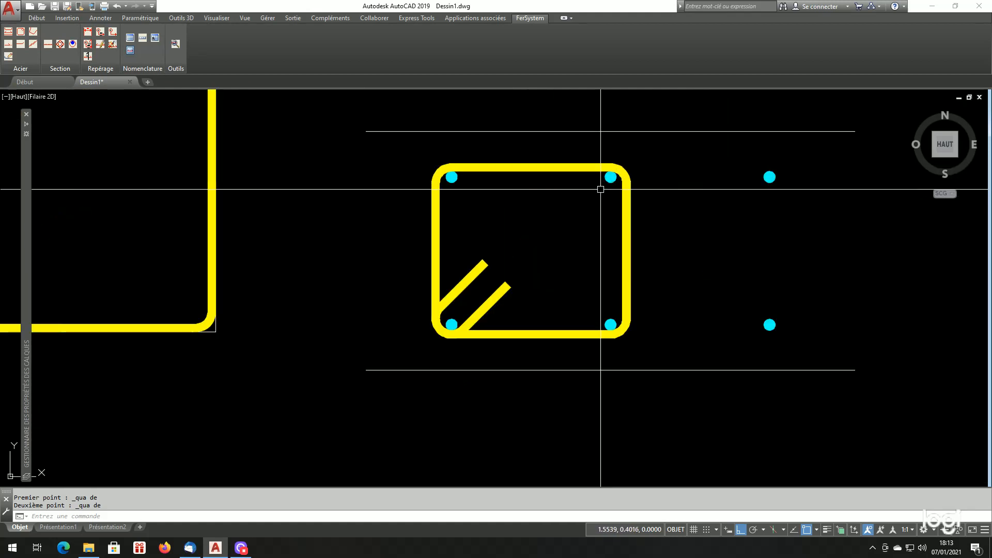
scroll(597, 186, up, 4)
scroll(594, 184, down, 4)
scroll(582, 184, up, 2)
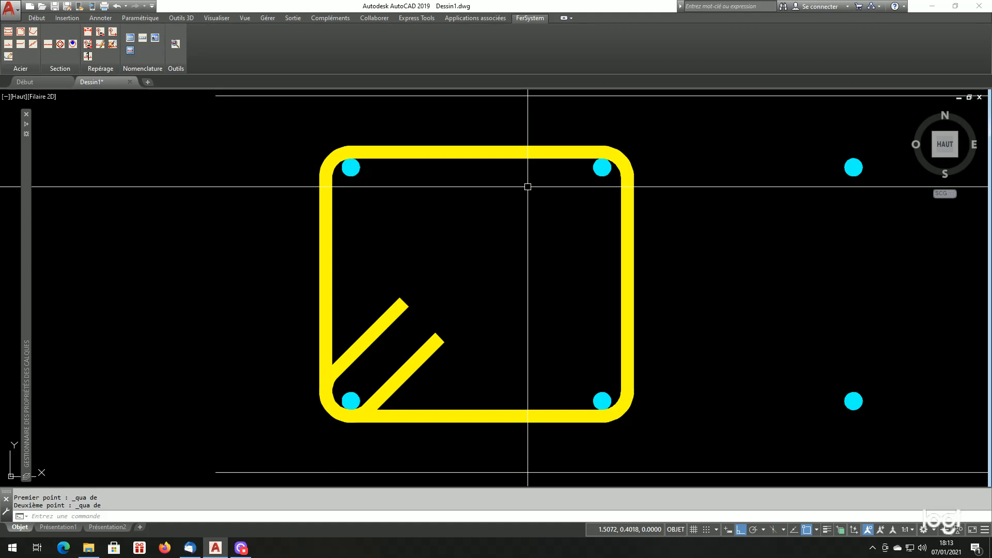
scroll(525, 191, down, 2)
scroll(525, 204, up, 2)
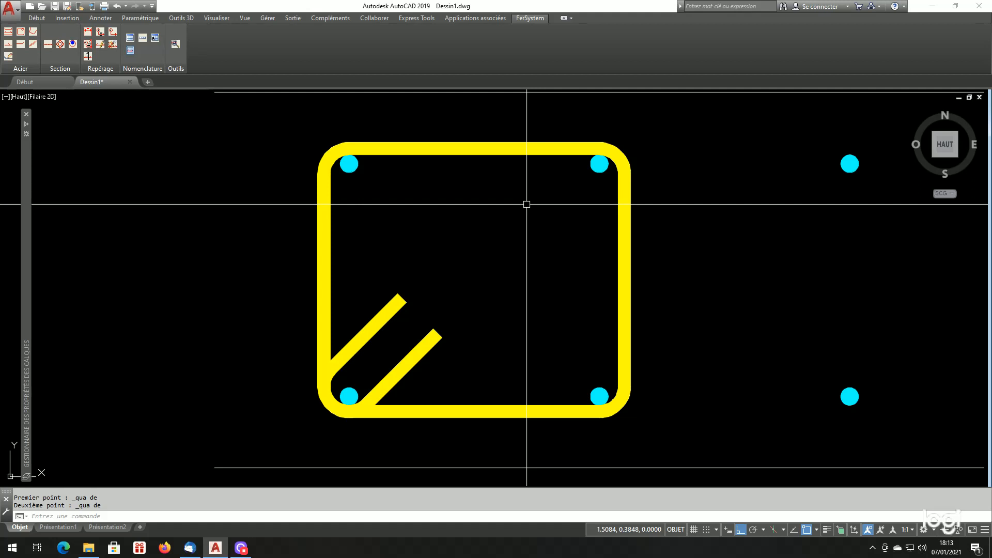
scroll(506, 233, down, 4)
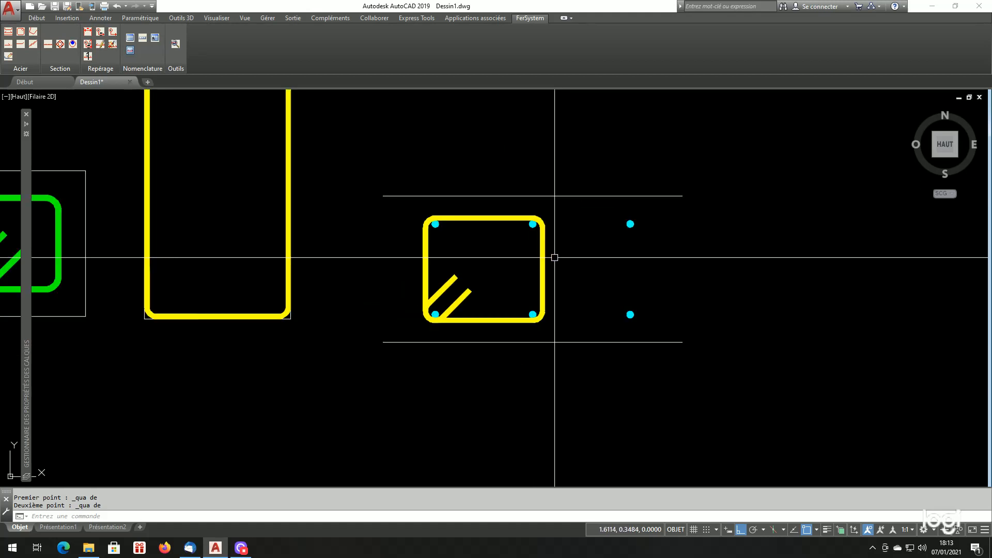
Step: Copy the two formwork lines and their six section bars horizontally to the right, without the frame
scroll(558, 255, up, 2)
scroll(563, 257, down, 4)
scroll(756, 251, up, 2)
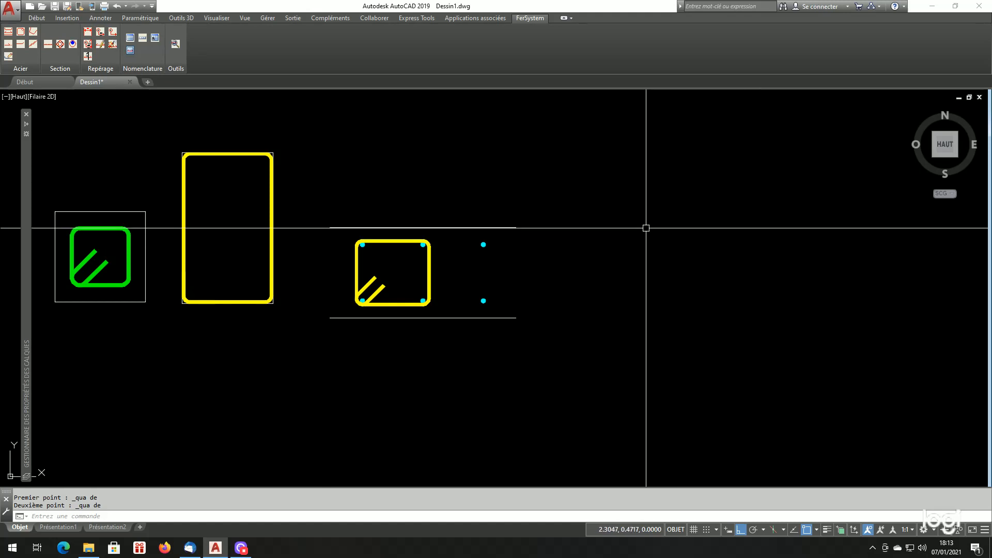
text(p)
key(Return)
click(563, 182)
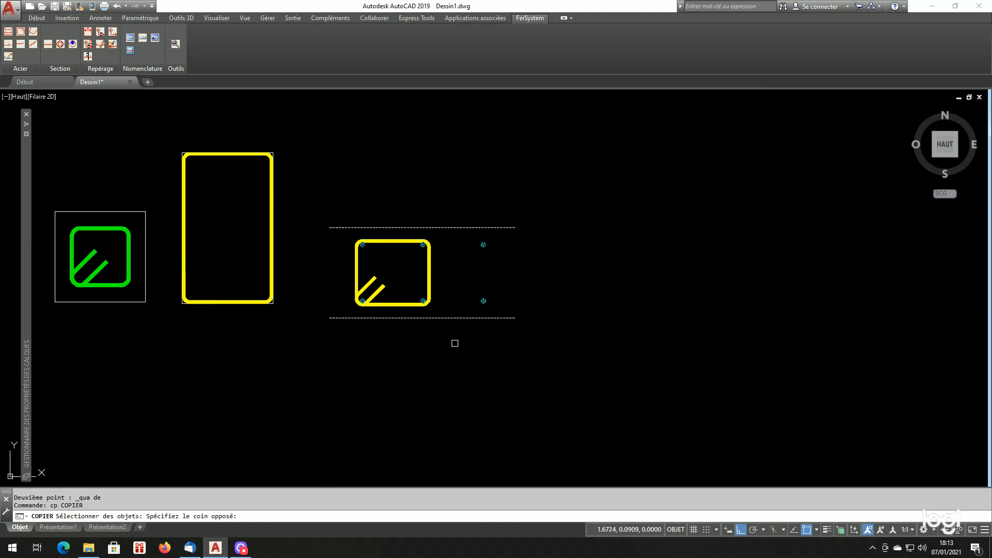
key(Return)
click(534, 287)
click(797, 288)
key(Return)
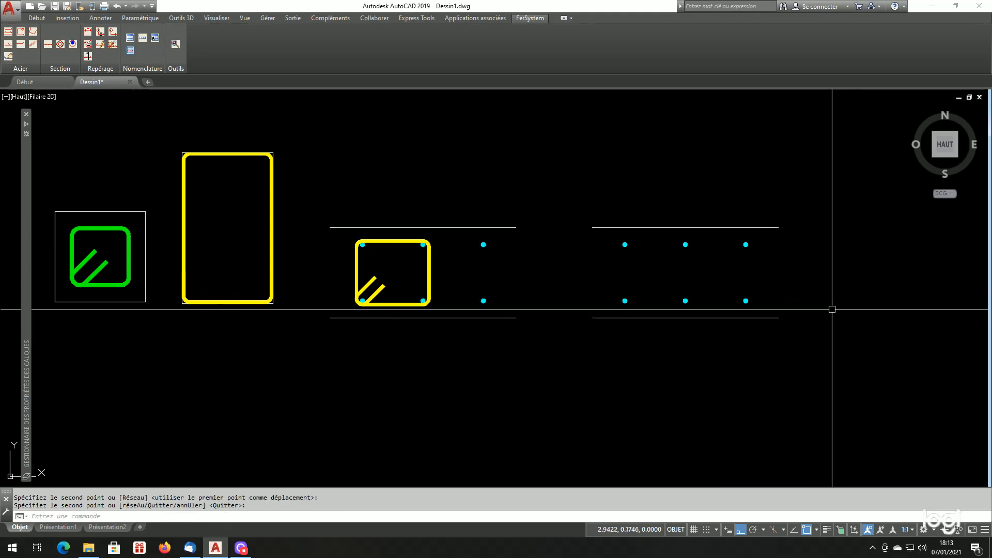
Step: Rotate the copied formwork lines and bars 90° clockwise about a point below them so the layout stands vertical
text(ro)
key(Return)
click(817, 176)
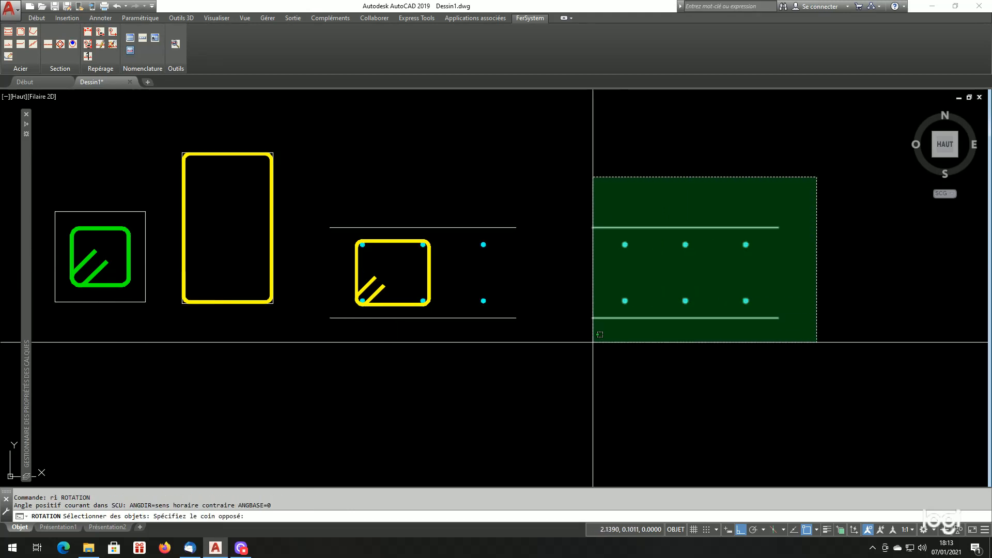
click(593, 338)
click(686, 363)
click(704, 405)
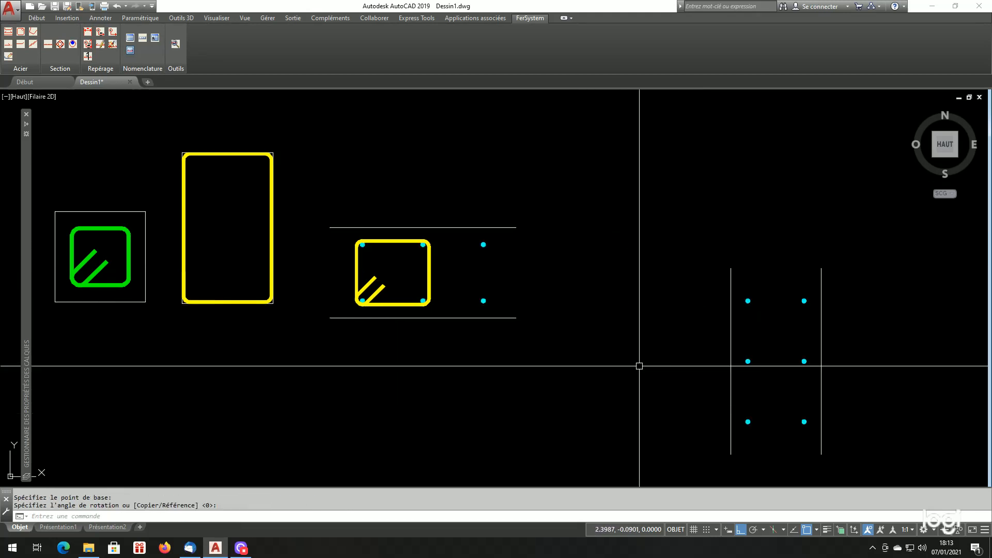
Step: Move the vertical formwork lines and bars upward to about the level of the horizontal layout
scroll(688, 346, down, 2)
scroll(687, 346, up, 2)
text(d)
key(Return)
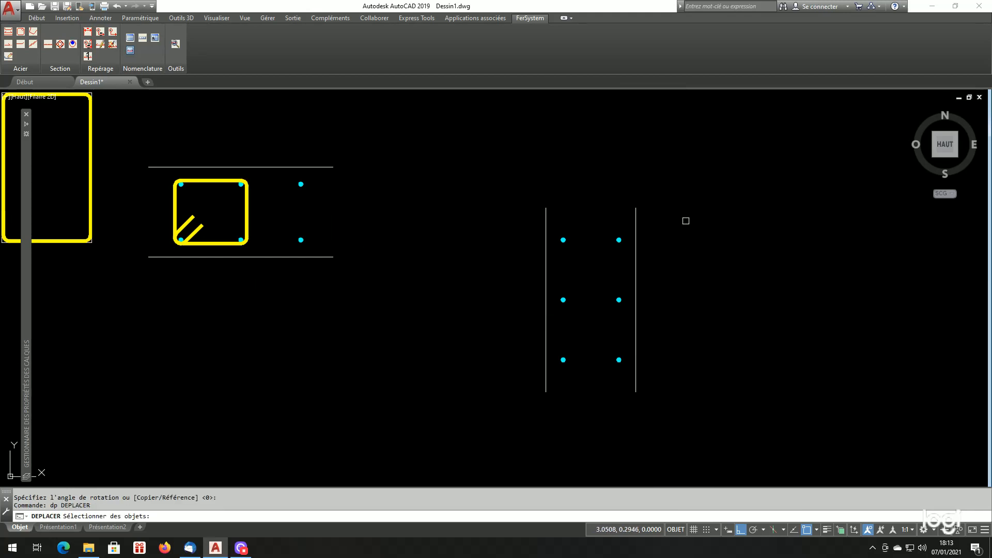
click(686, 215)
click(510, 367)
key(Return)
click(749, 325)
click(739, 236)
Step: Move the vertical formwork lines and bars left, closer to the horizontal layout
key(Return)
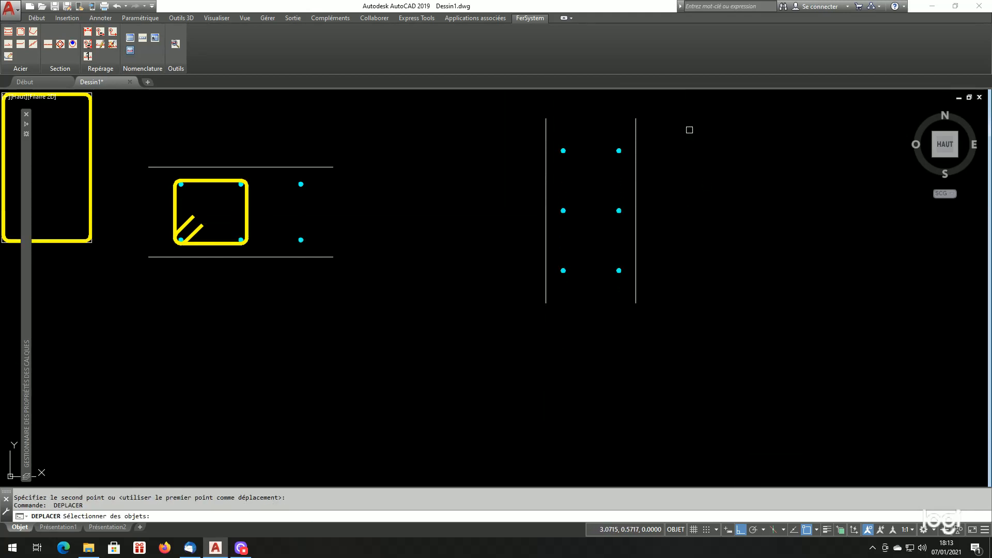
click(688, 127)
click(483, 270)
key(Return)
click(499, 346)
click(353, 338)
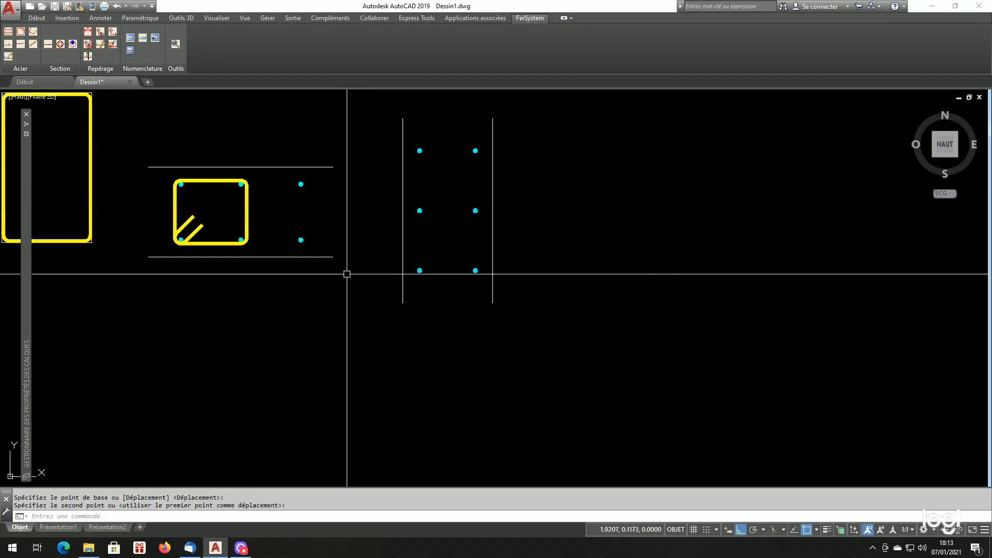
Step: Try an HA8 rectangular frame around the upper four bars of the vertical layout, from the middle-left bar's right quadrant to the upper-right bar's top quadrant, and erase it
scroll(342, 271, down, 2)
scroll(335, 261, up, 2)
scroll(359, 245, down, 2)
scroll(368, 199, up, 2)
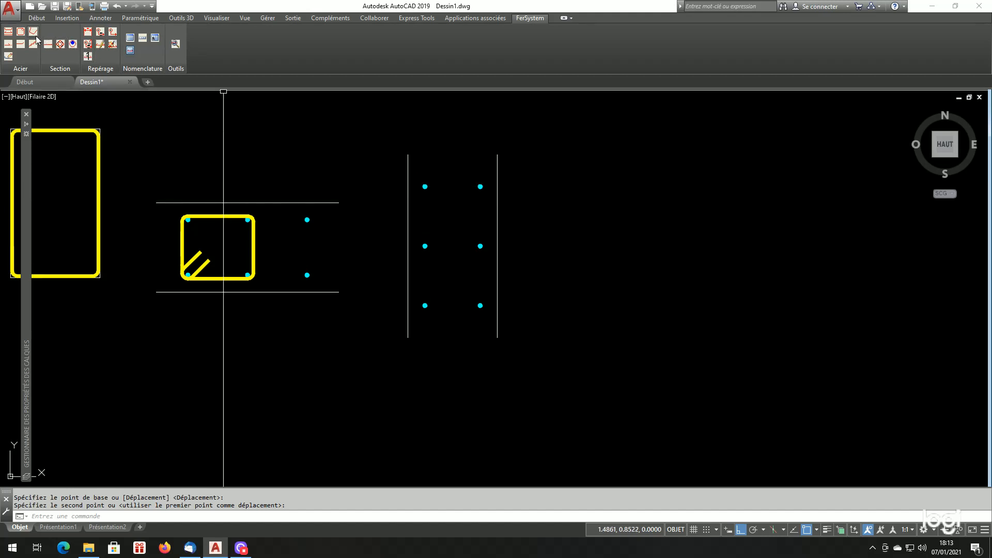
click(20, 32)
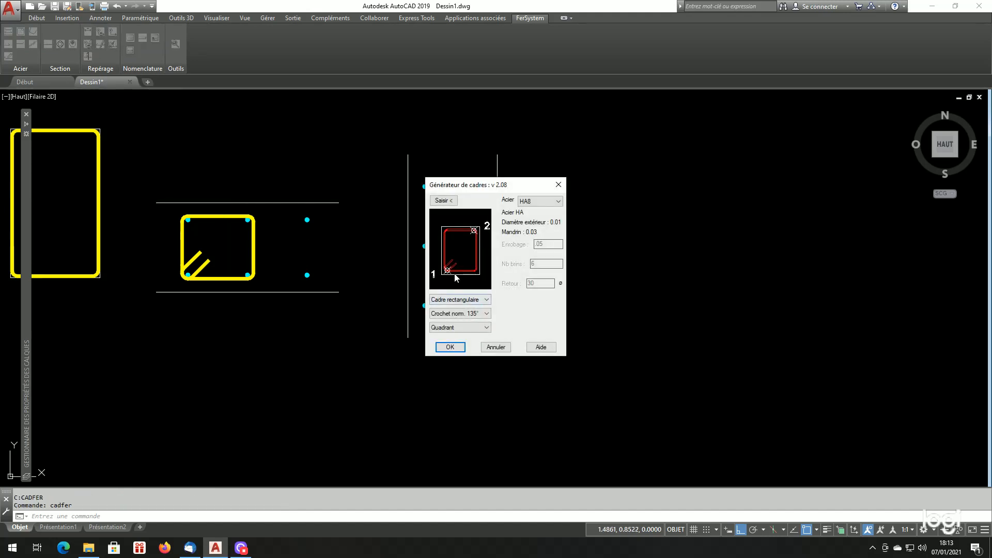
drag(473, 187, 534, 197)
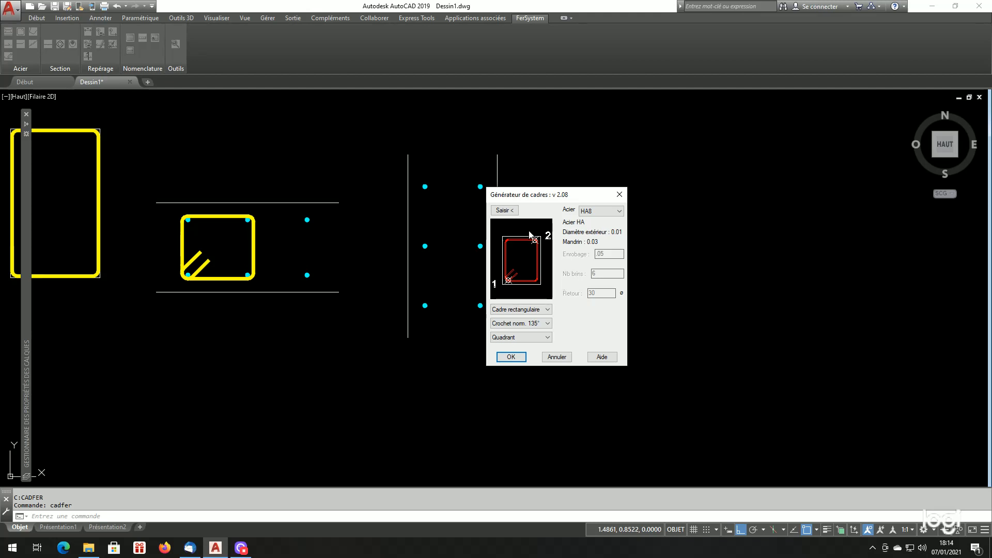
click(504, 210)
shift+right_click(449, 177)
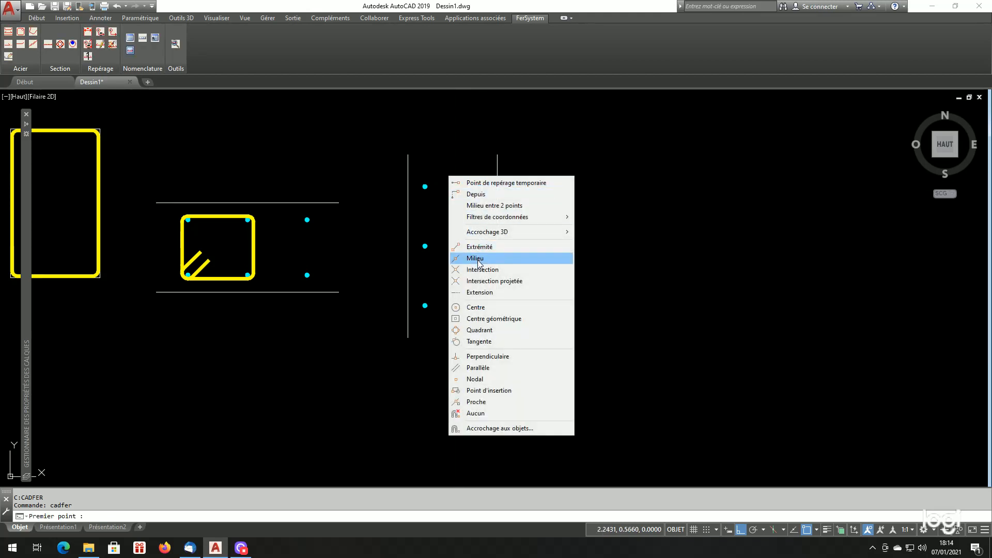
click(480, 329)
scroll(432, 216, up, 4)
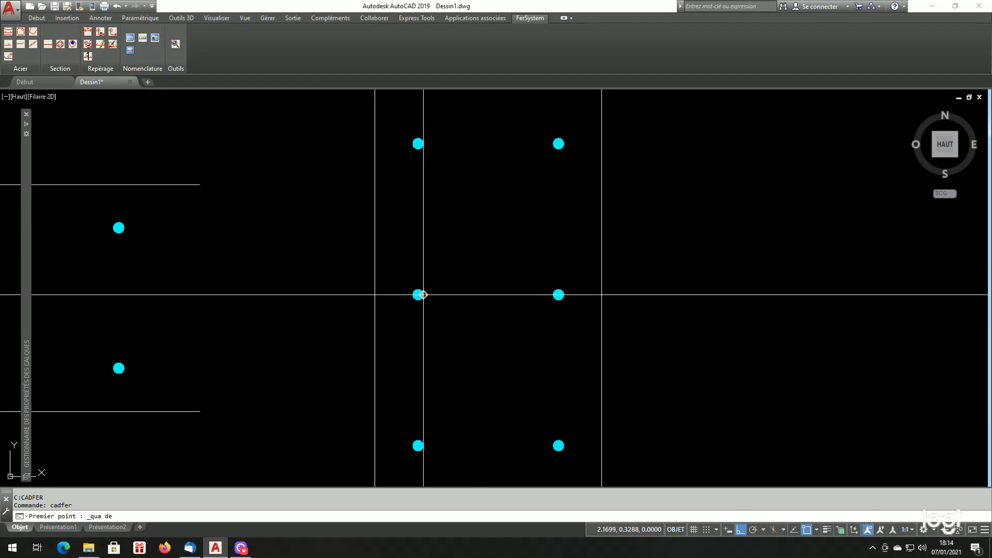
click(423, 294)
shift+right_click(487, 154)
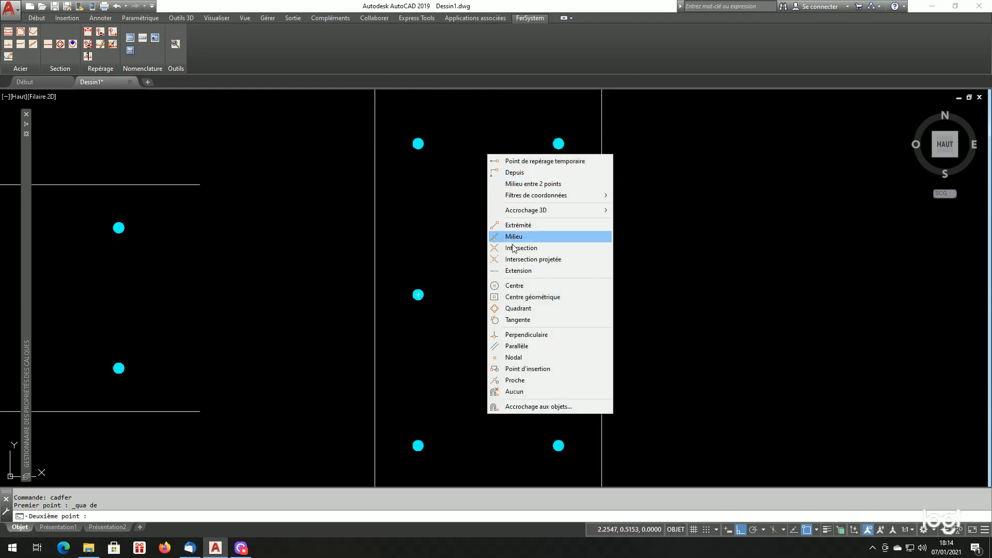
click(517, 308)
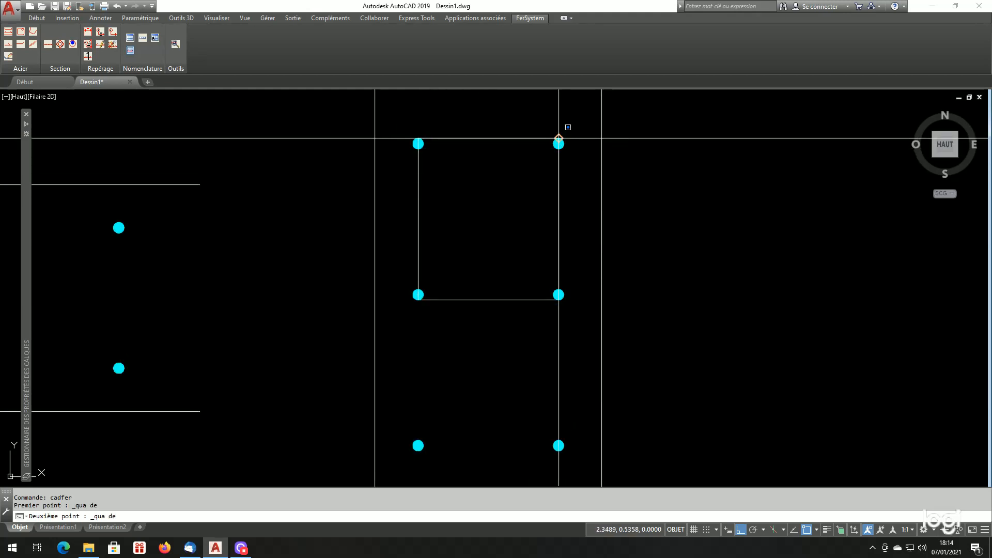
click(559, 138)
click(450, 347)
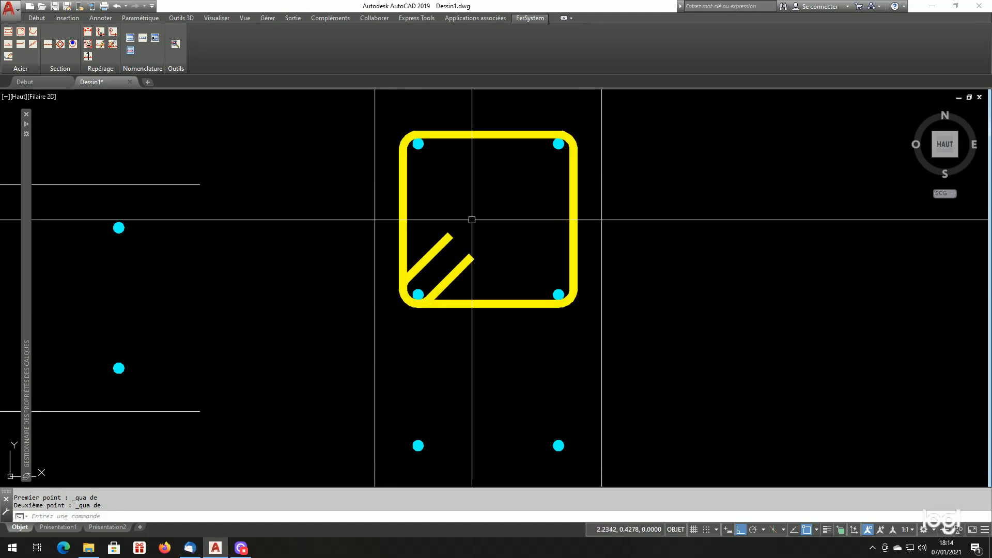
click(483, 135)
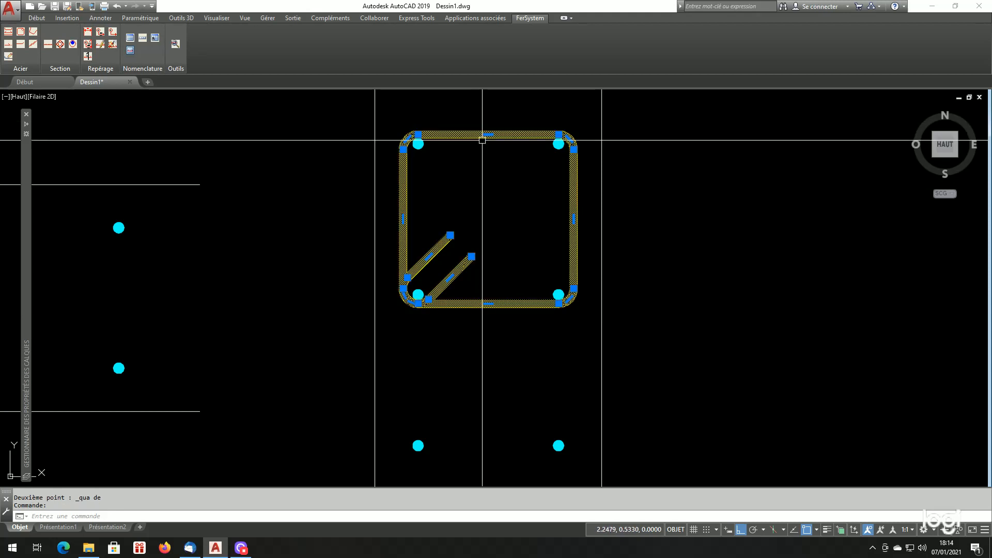
key(Delete)
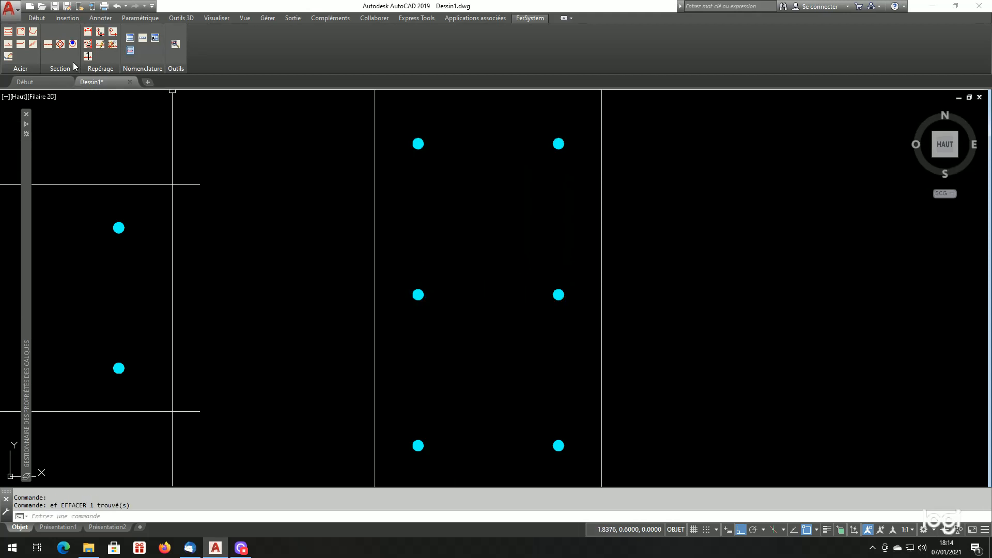
Step: Draw an HA8 rectangular frame with 135° hooks from the upper-left bar's left quadrant to the middle-right bar's right quadrant in the vertical layout
click(24, 33)
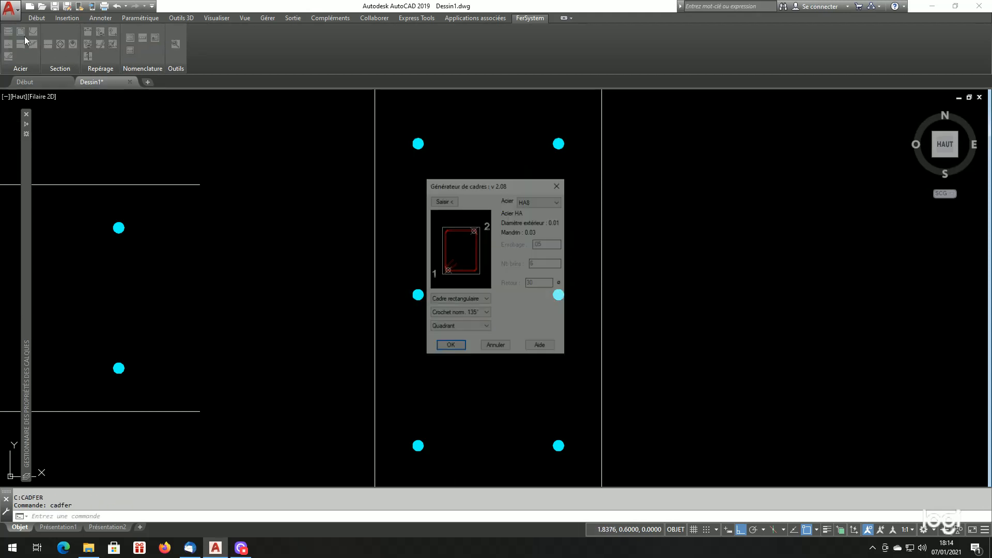
click(444, 201)
shift+right_click(443, 123)
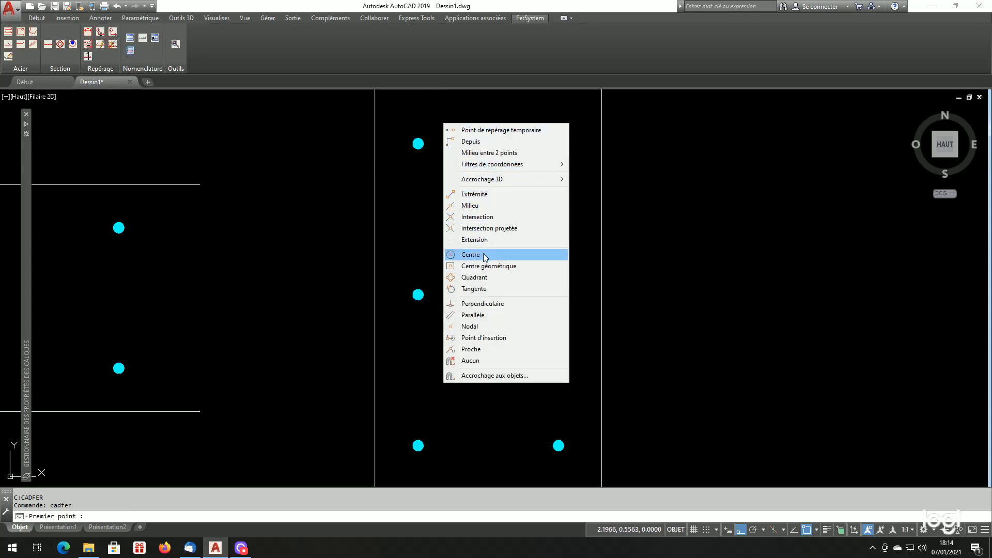
click(496, 279)
click(417, 147)
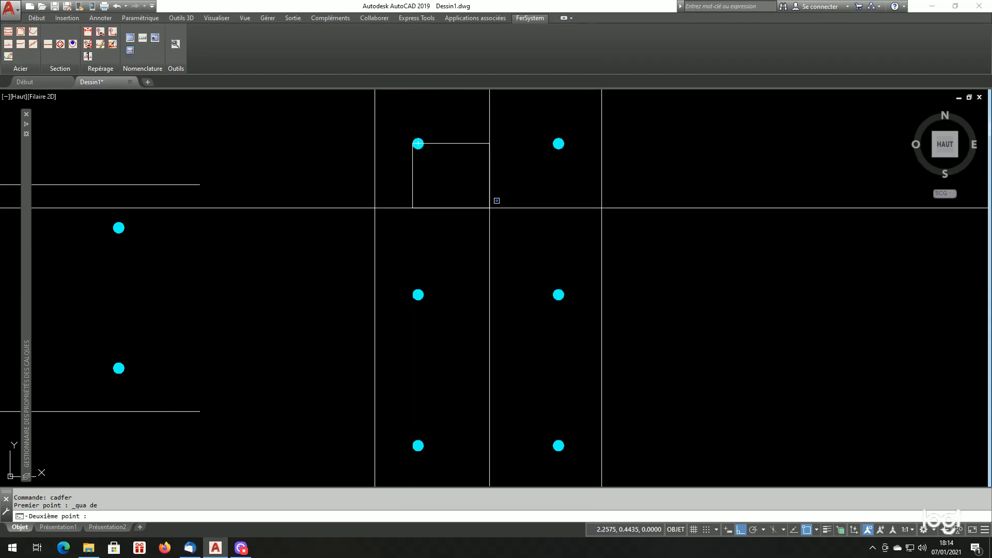
shift+right_click(498, 207)
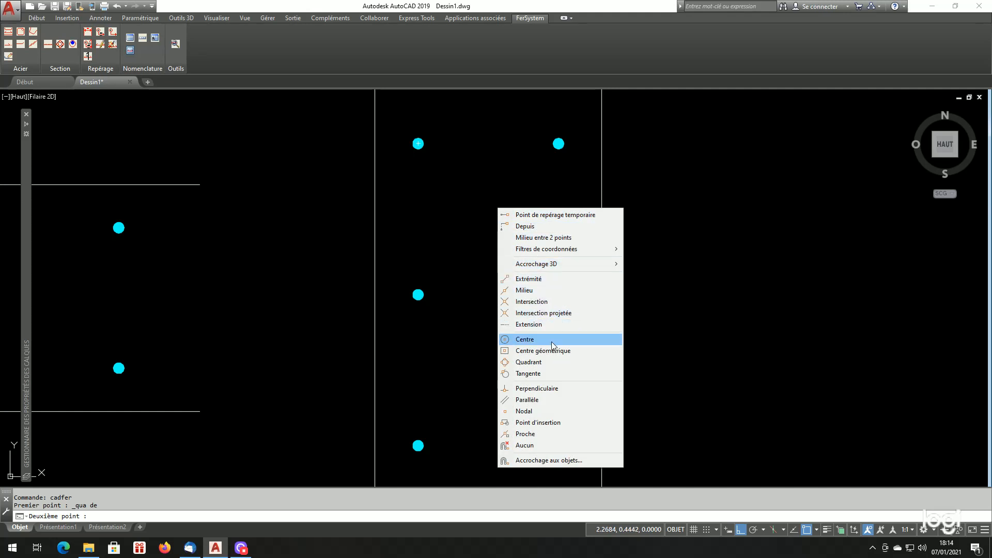
click(541, 362)
click(564, 294)
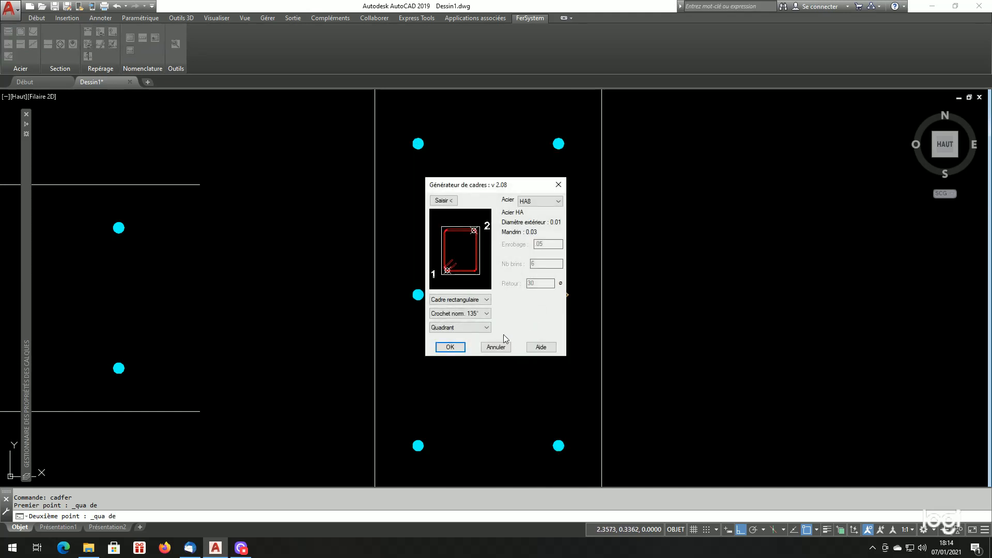
click(441, 346)
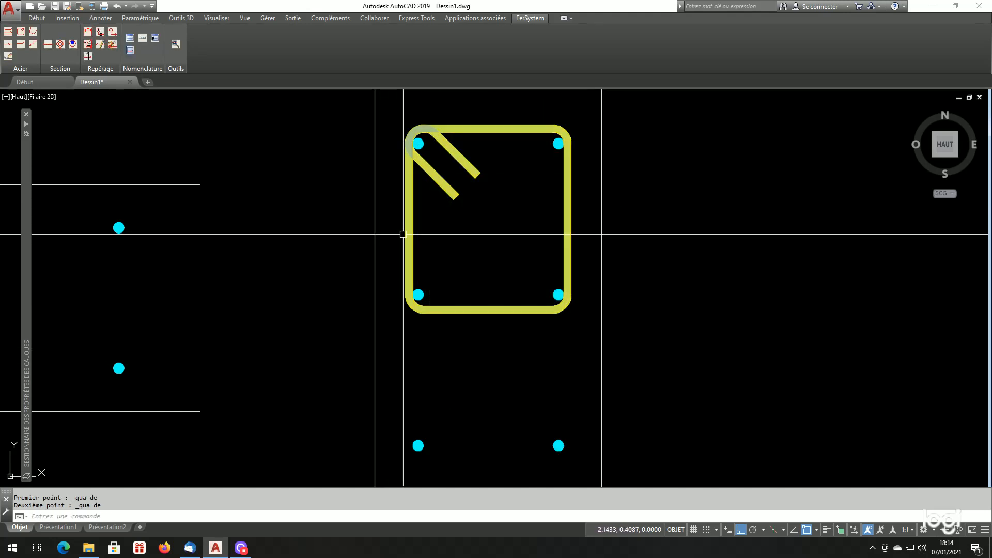
Step: Examine how the new frame's corners and hooks fit around the four bars of the vertical layout
scroll(403, 233, up, 2)
scroll(419, 327, up, 1)
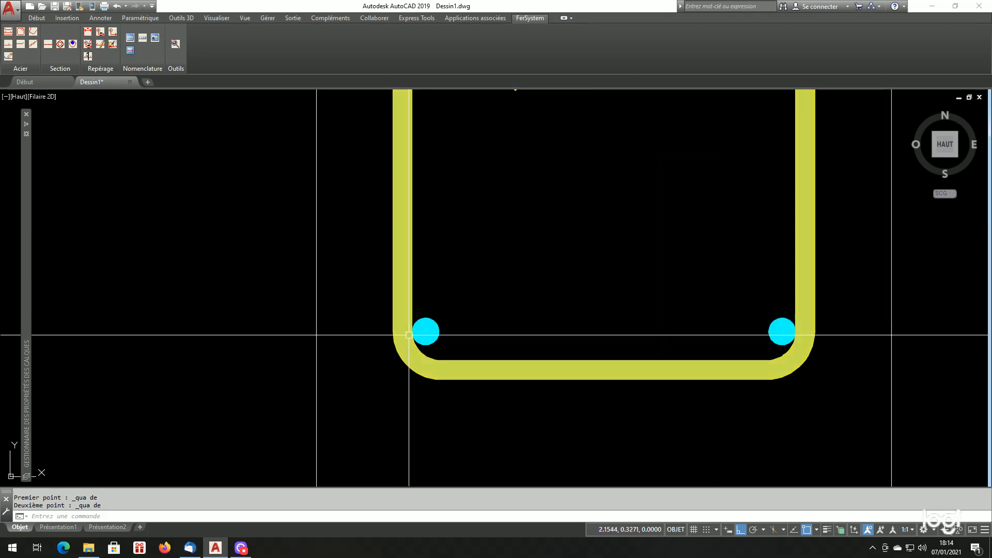
scroll(435, 355, down, 3)
scroll(435, 354, up, 4)
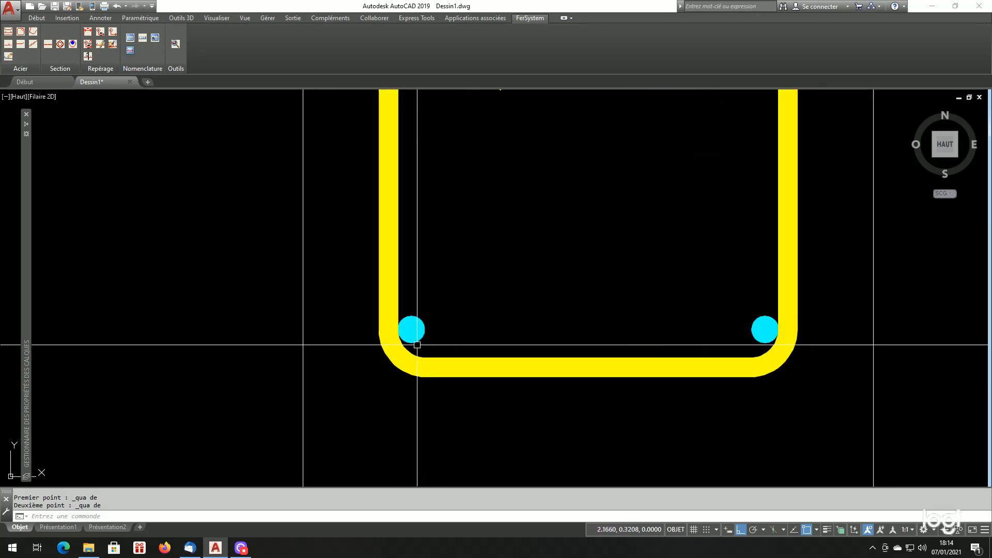
scroll(430, 353, down, 6)
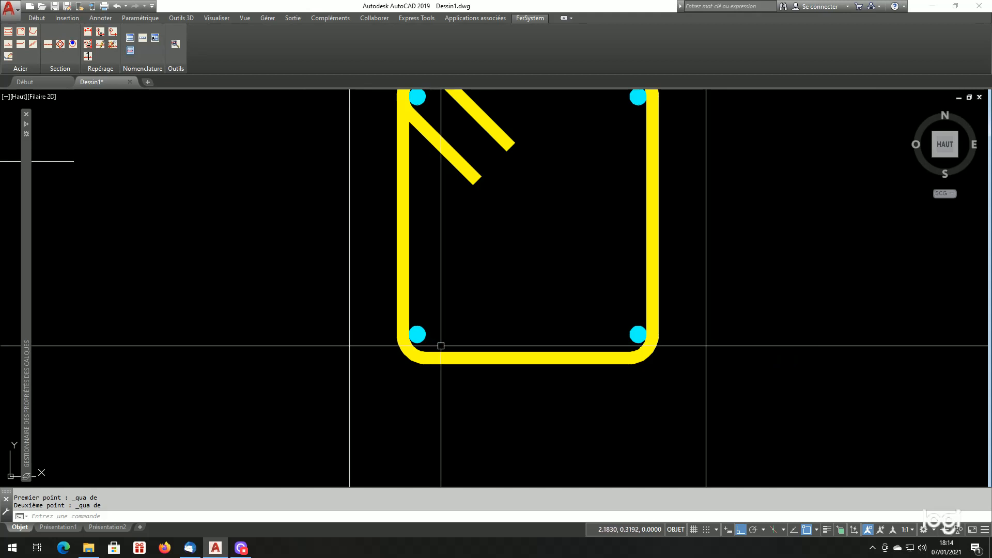
scroll(506, 221, up, 4)
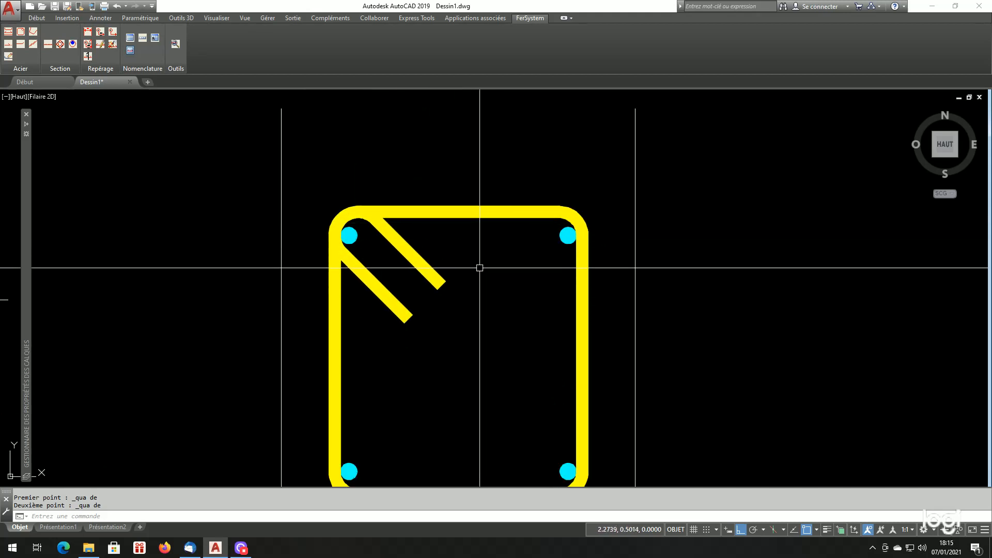
scroll(460, 256, down, 4)
scroll(455, 258, up, 2)
scroll(461, 269, down, 4)
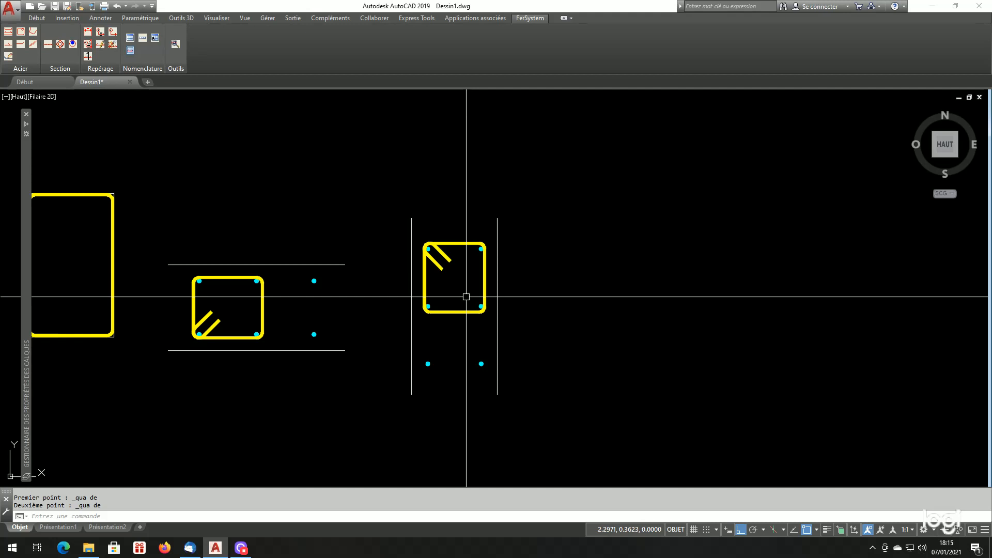
click(465, 291)
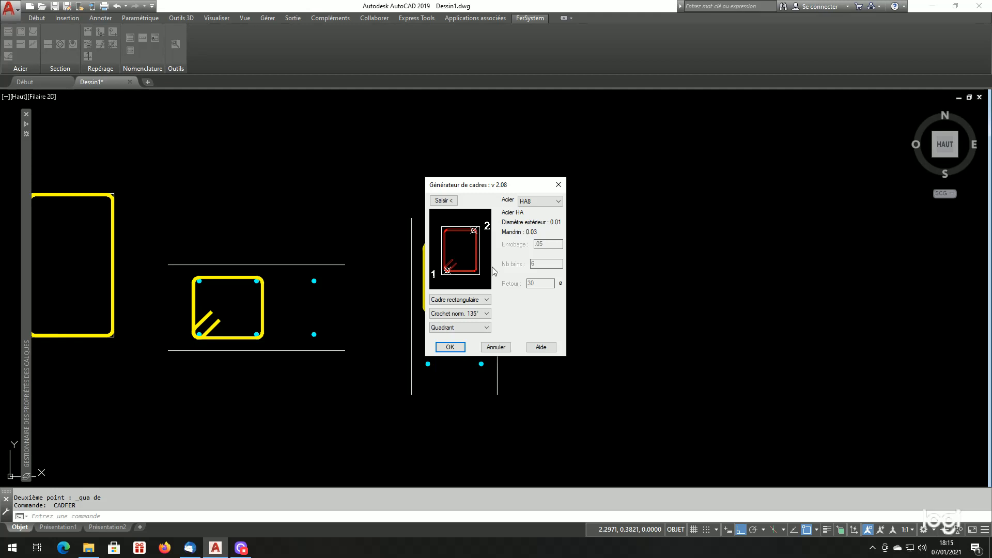
click(496, 348)
scroll(469, 309, up, 2)
scroll(469, 308, down, 6)
scroll(531, 343, up, 2)
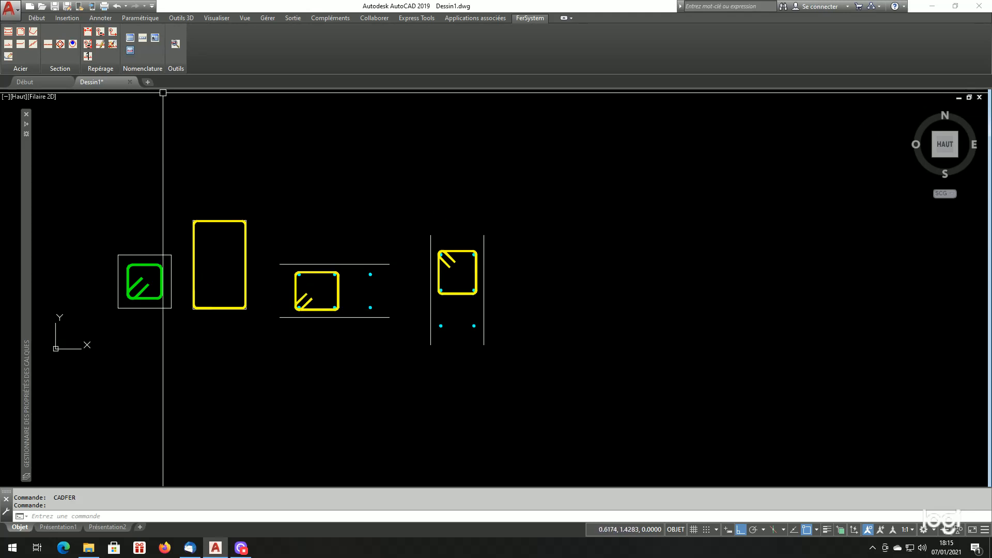
Step: Switch the frame generator's type to Cadre biais and close it without drawing a frame
click(20, 33)
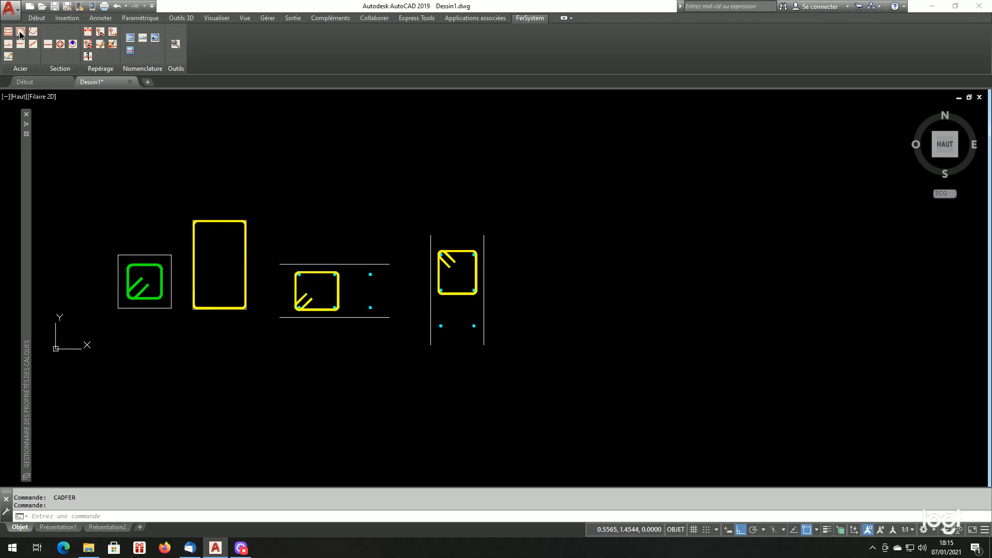
click(449, 299)
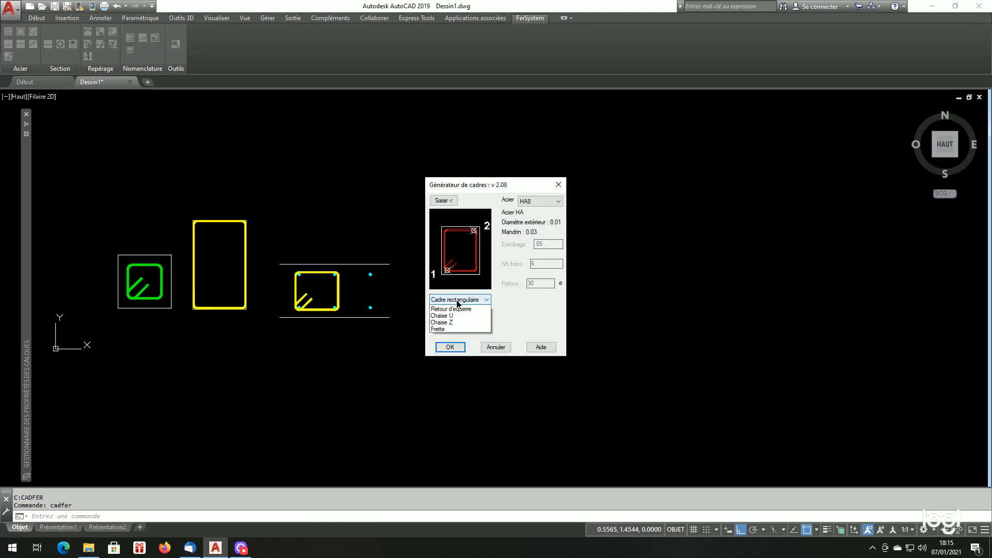
click(455, 313)
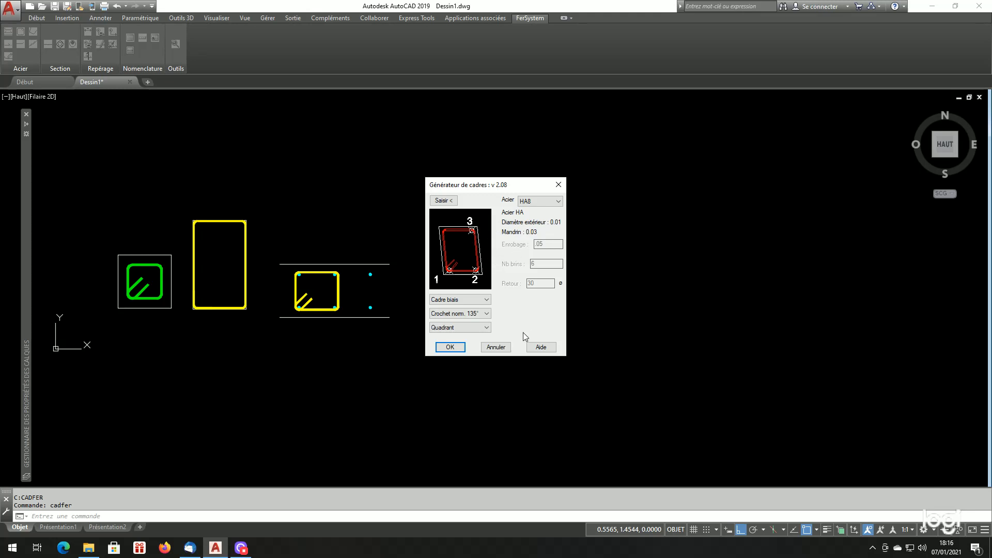
click(500, 347)
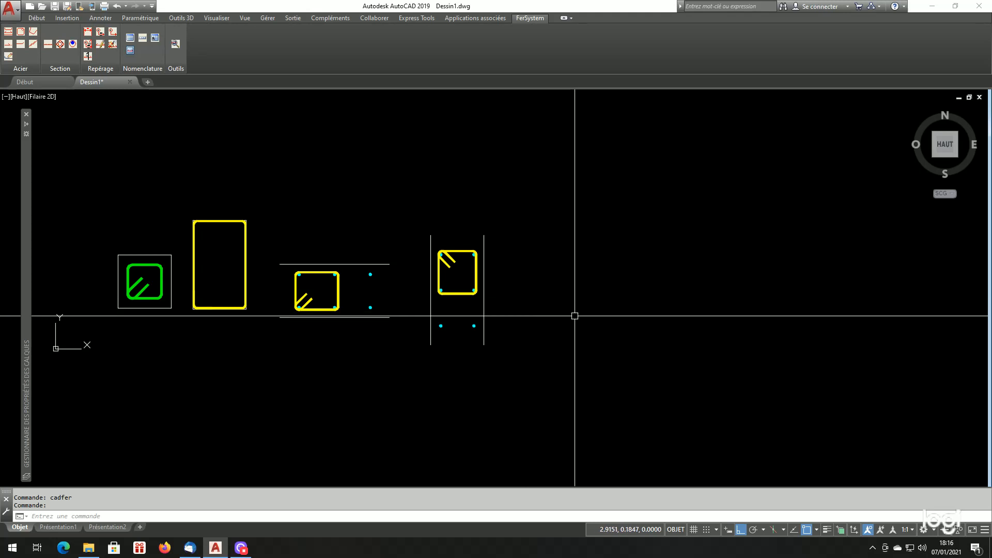
Step: Draw a horizontal line about 0.35 long right of the vertical layout, continued by a slanted line rising leftward from its right end
text(l)
key(Return)
click(566, 325)
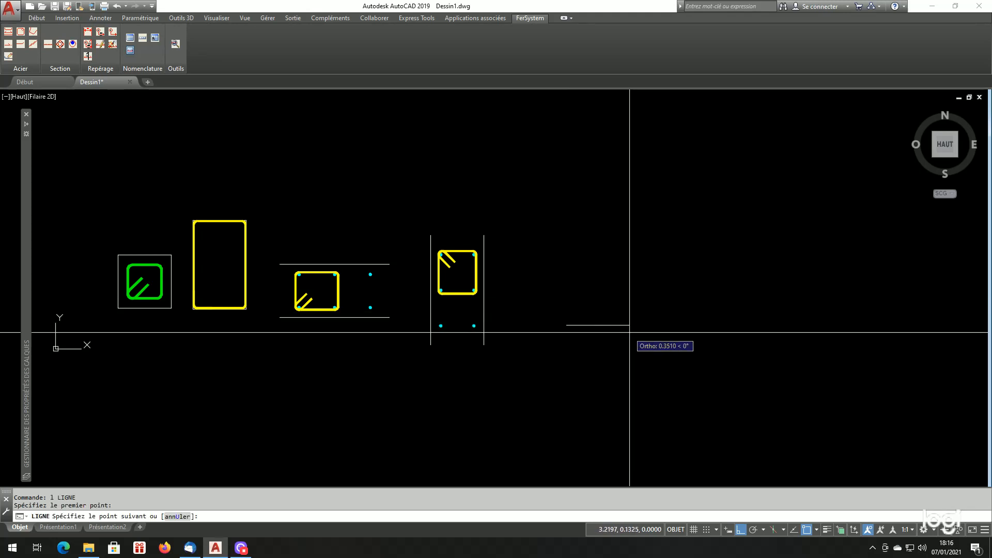
key(F8)
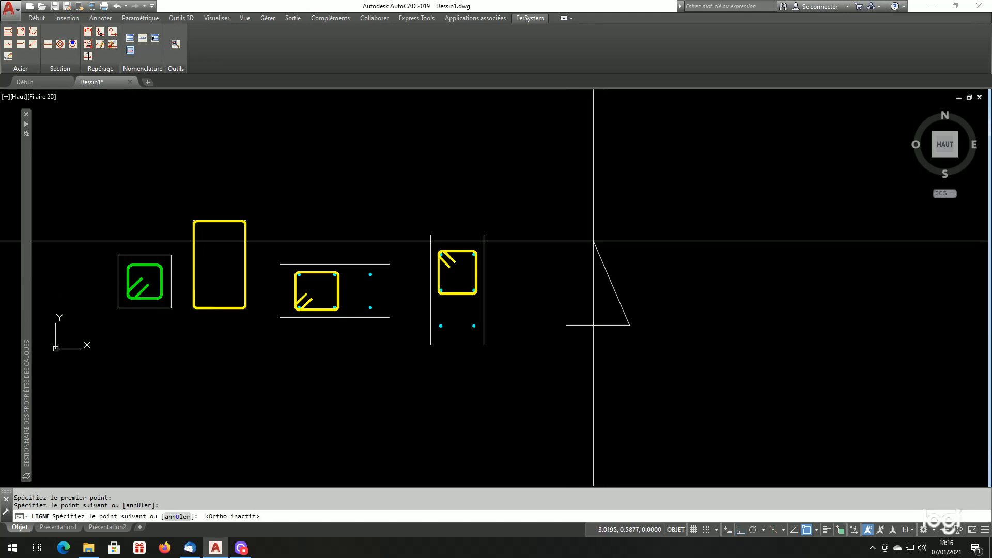
click(596, 228)
Step: Copy the slanted line from the base line's right endpoint to its left endpoint
text(cp)
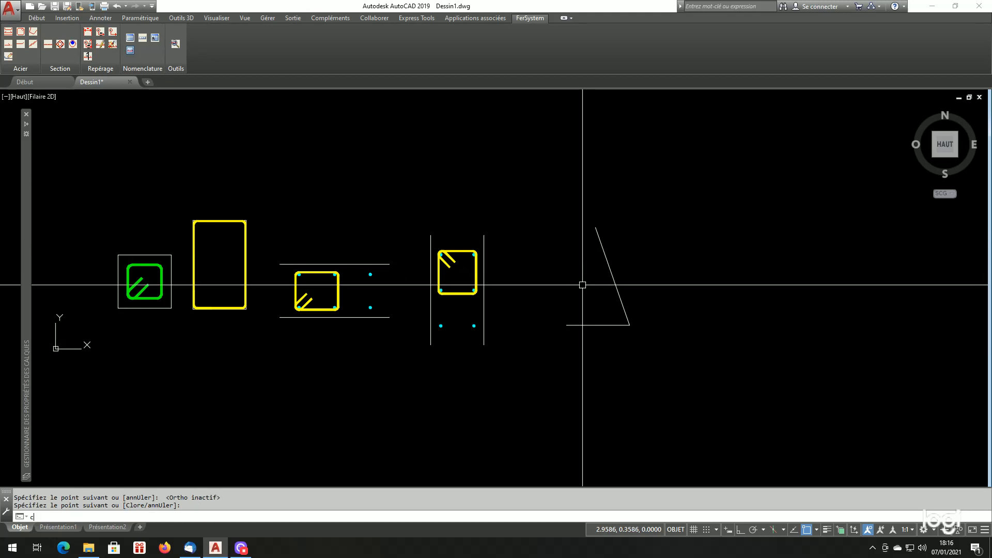
key(Return)
click(640, 296)
click(612, 278)
key(Return)
click(629, 325)
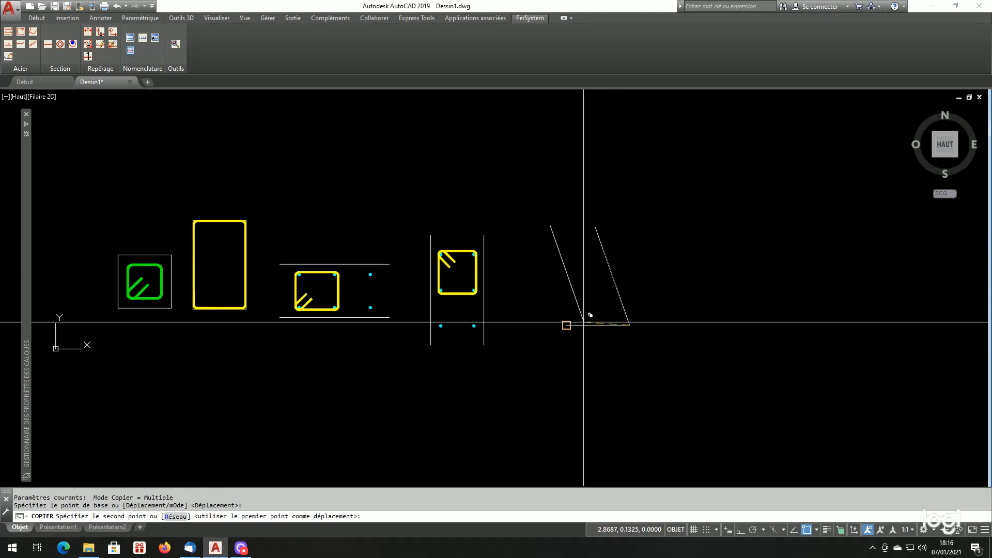
click(567, 325)
key(Return)
Step: Copy the base line up to the upper end of the slanted lines to close the parallelogram
key(Return)
click(599, 308)
click(580, 329)
key(Return)
click(629, 325)
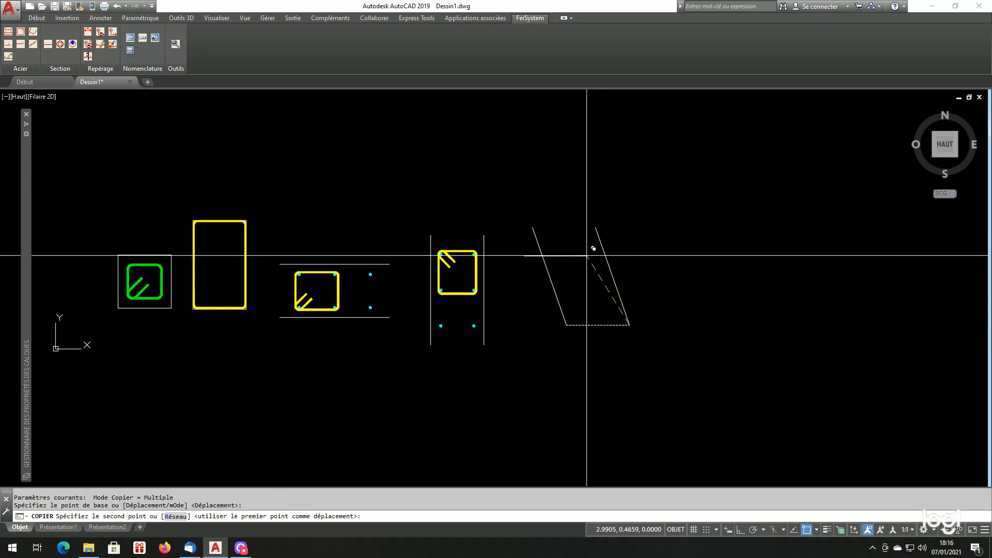
click(598, 239)
key(Return)
Step: Set the frame generator to Coffrage input with a cover of .03, keeping Cadre biais and the Crochet norm. 135° hooks
scroll(613, 244, down, 3)
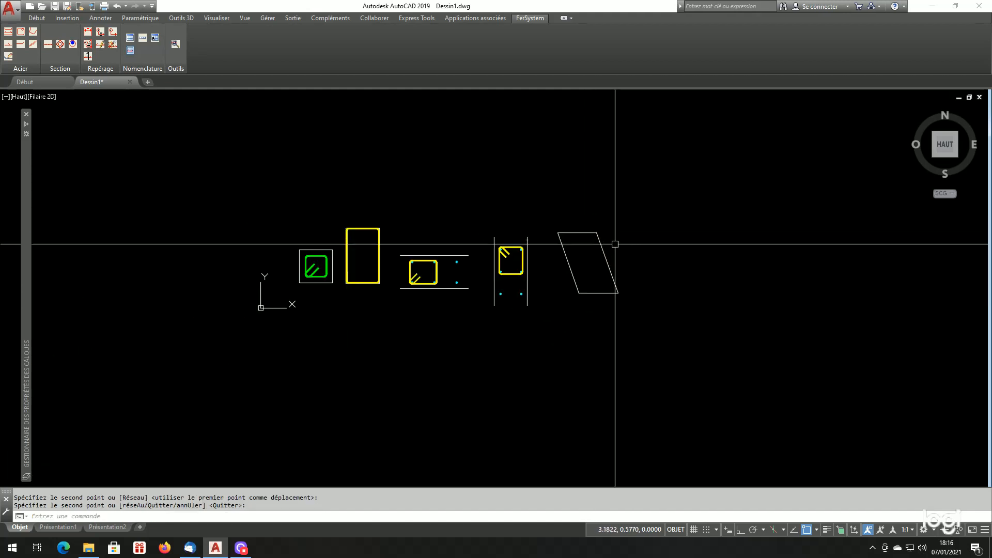
scroll(615, 243, up, 6)
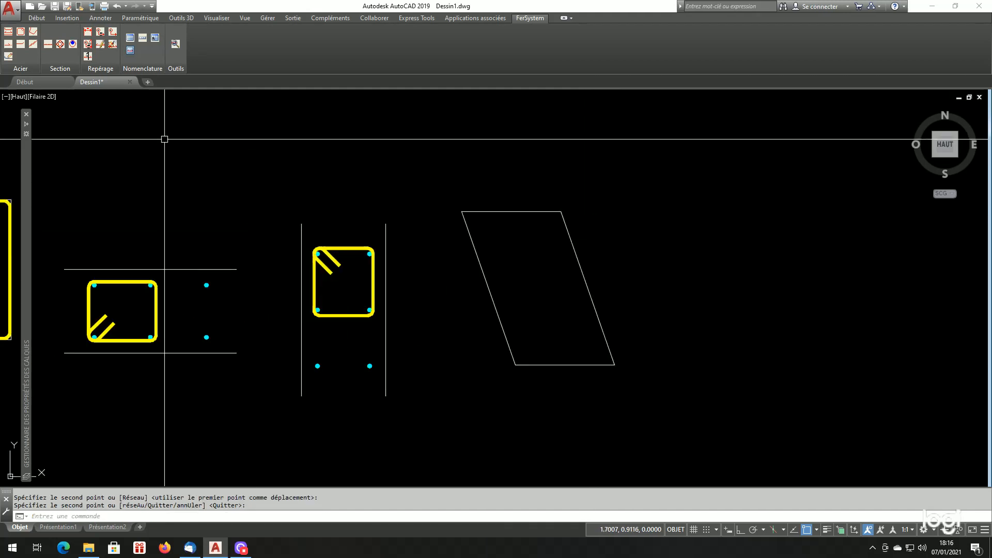
click(20, 31)
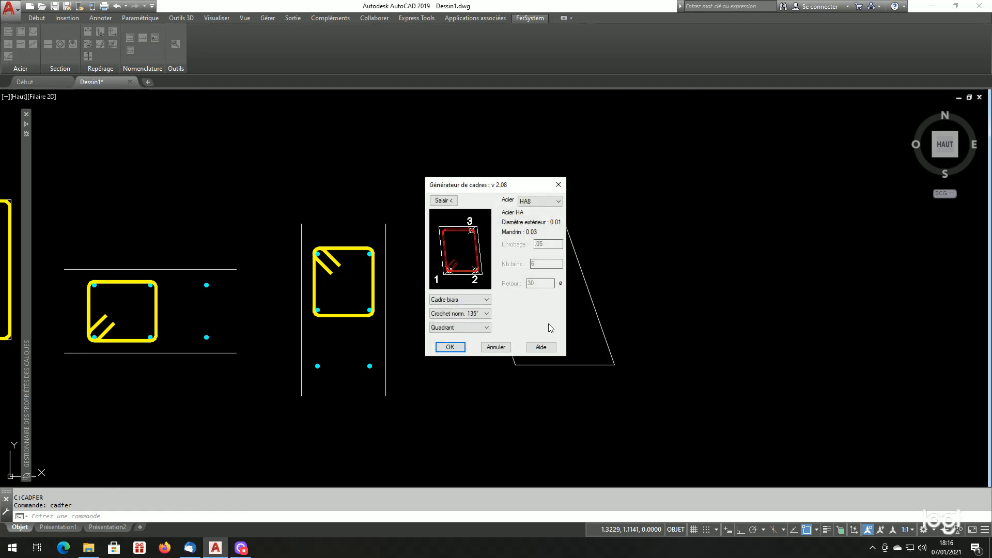
click(457, 314)
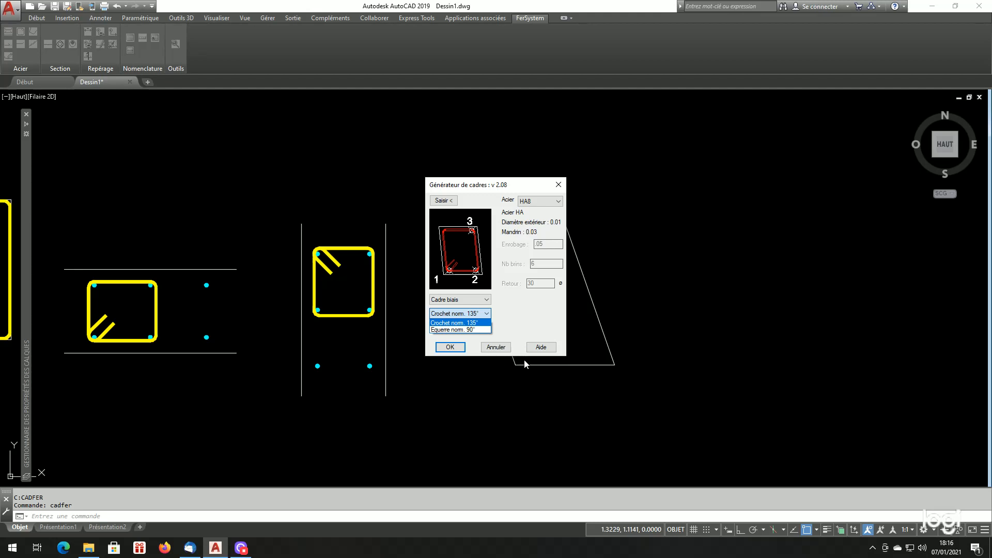
click(467, 312)
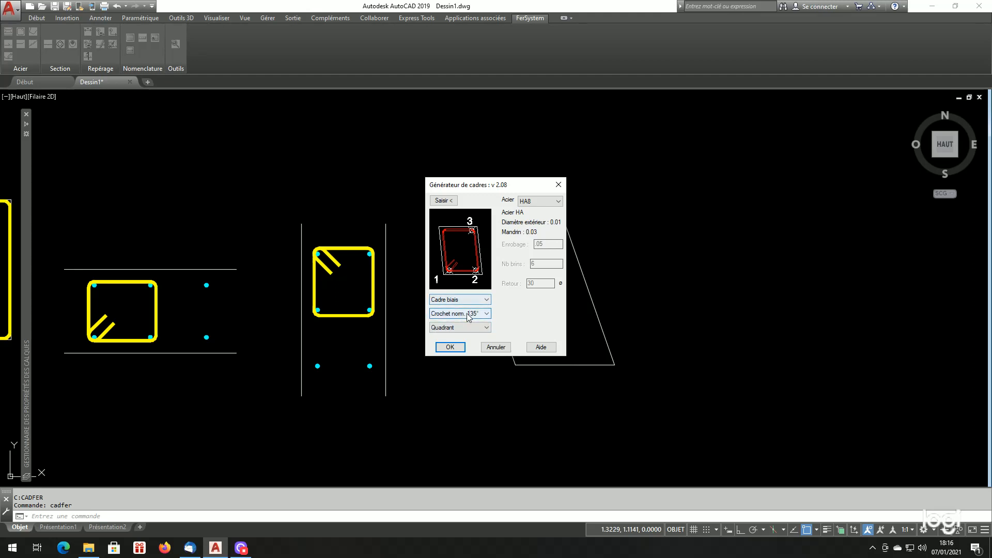
click(464, 328)
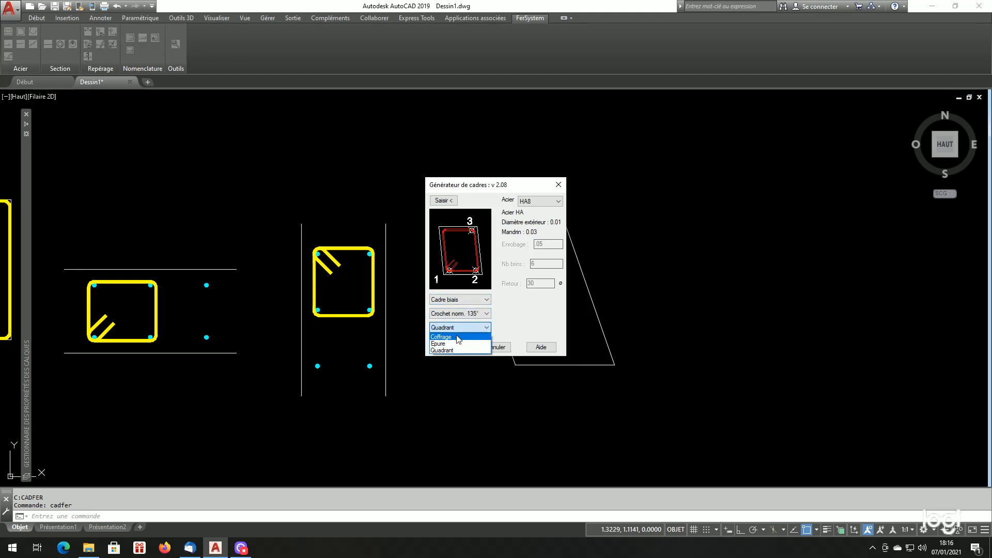
click(456, 336)
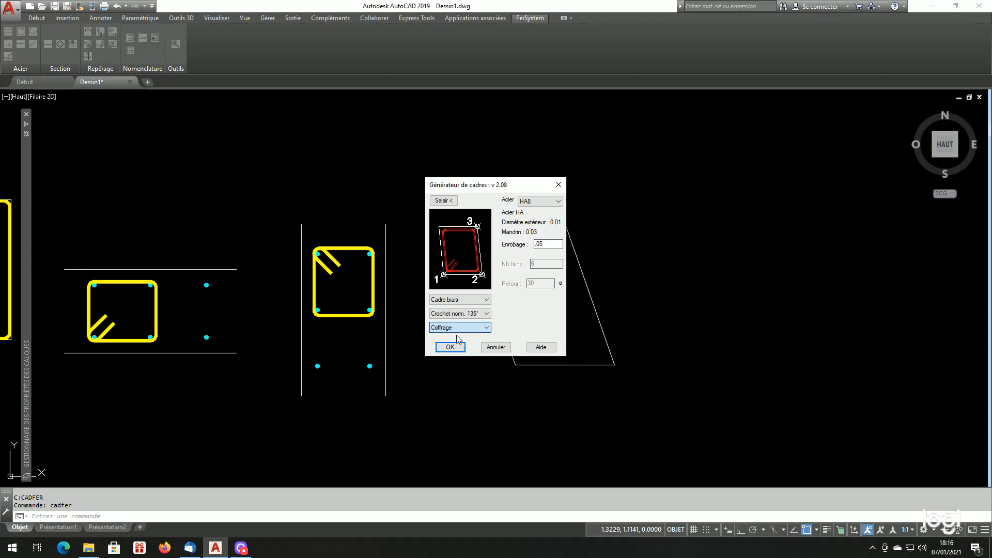
double_click(550, 246)
text(.0)
Step: Generate a skewed frame in the parallelogram from its lower-left, lower-right and upper-right corners, in that order
click(444, 200)
click(515, 365)
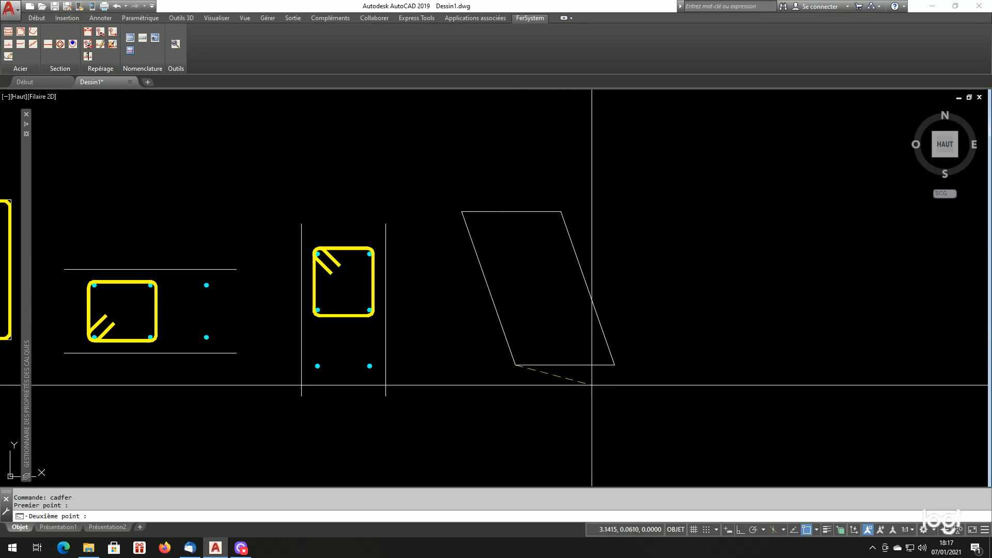
click(614, 365)
click(560, 211)
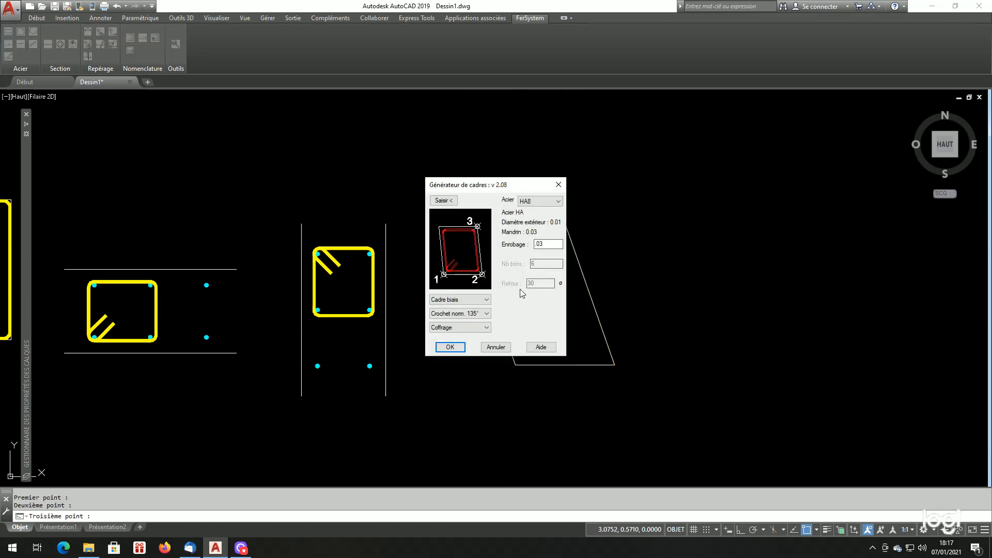
click(451, 347)
Step: Examine the skewed frame's hooks at its lower-left corner and its offset from the parallelogram formwork
scroll(549, 345, up, 4)
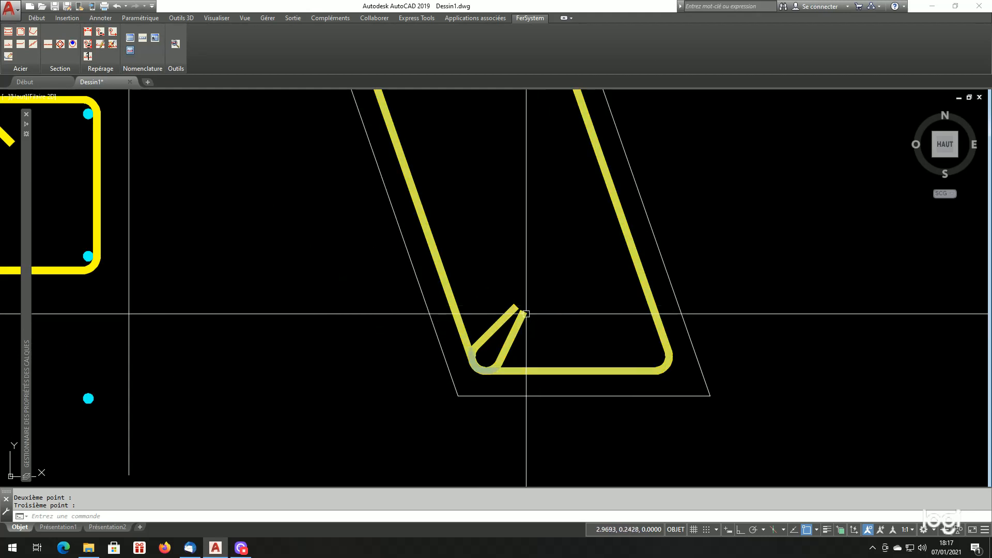
scroll(485, 373, down, 5)
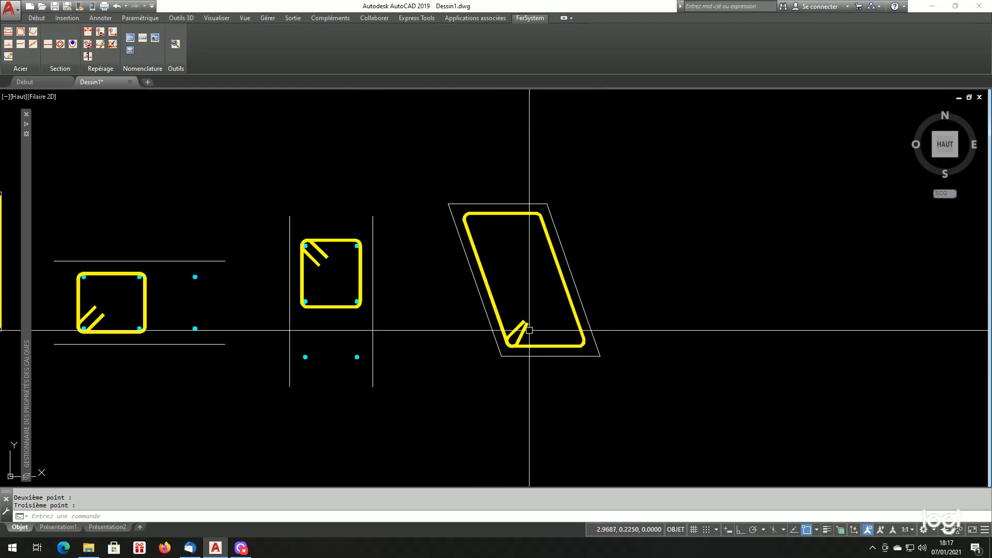
scroll(531, 341, up, 3)
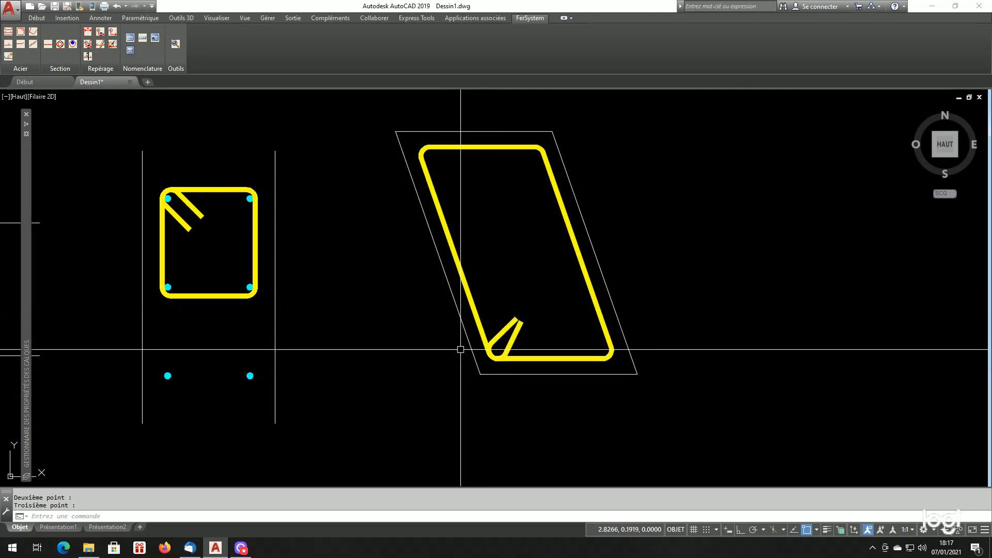
scroll(573, 365, down, 2)
scroll(594, 363, up, 2)
scroll(594, 363, down, 2)
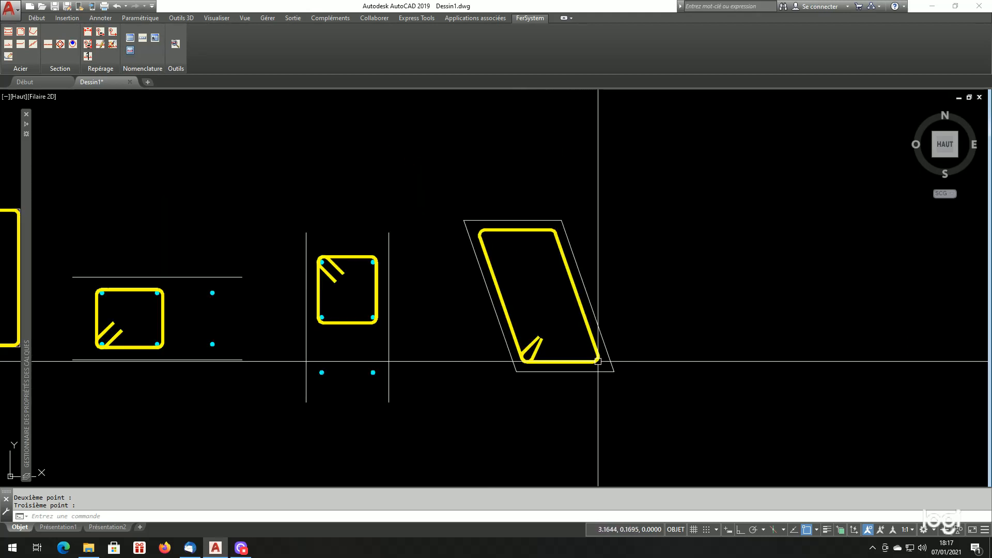
scroll(595, 363, up, 2)
scroll(632, 346, up, 2)
scroll(633, 346, down, 2)
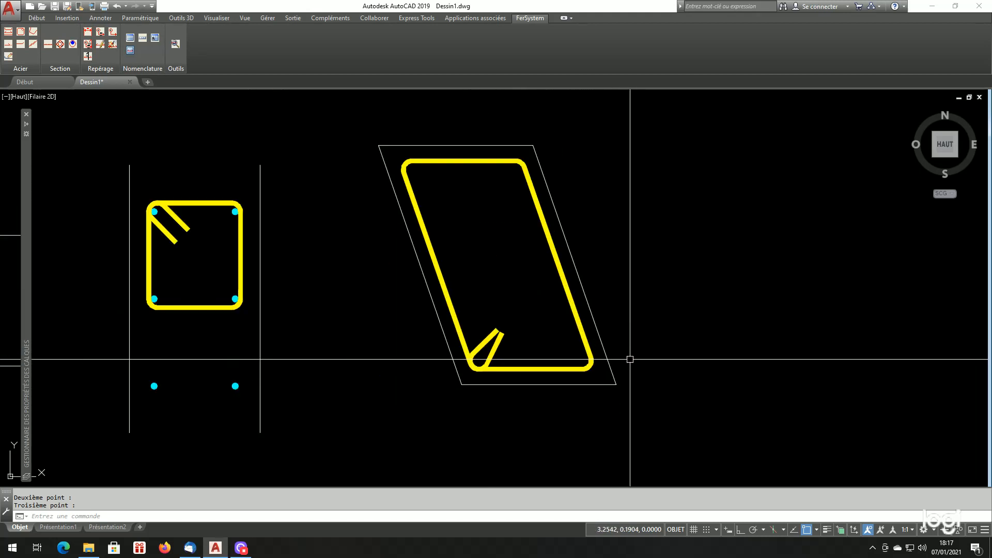
Step: Move the skewed frame horizontally out of the parallelogram to the empty area on its right
text(d)
key(Return)
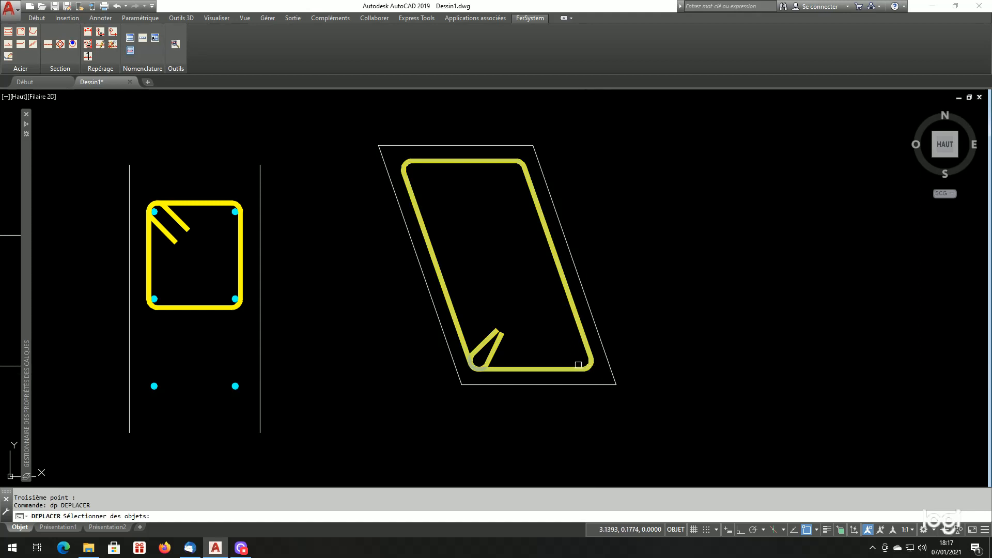
click(578, 367)
key(Return)
click(559, 349)
click(837, 350)
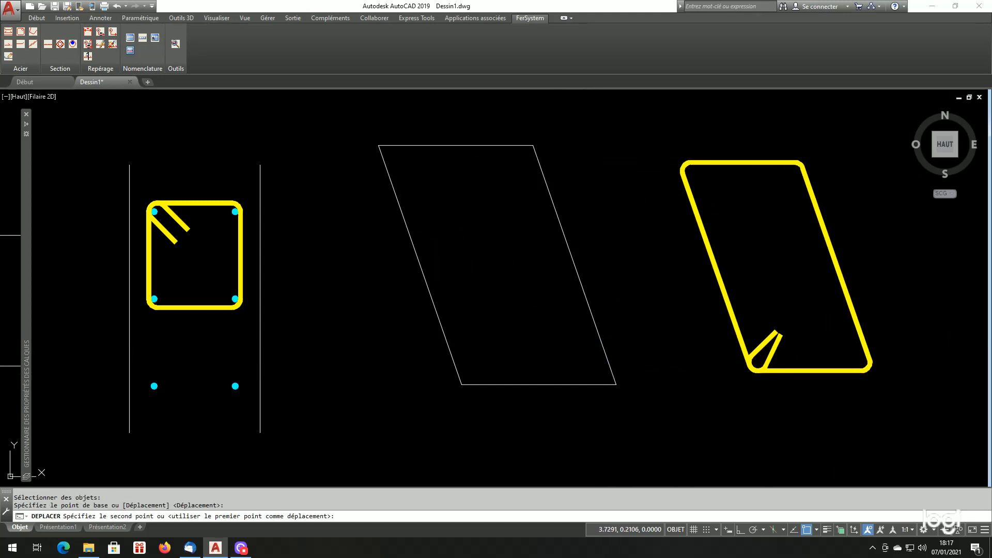
Step: Generate a second skewed frame in the parallelogram from its lower-right, upper-right and upper-left corners, with a cover of .03
click(21, 32)
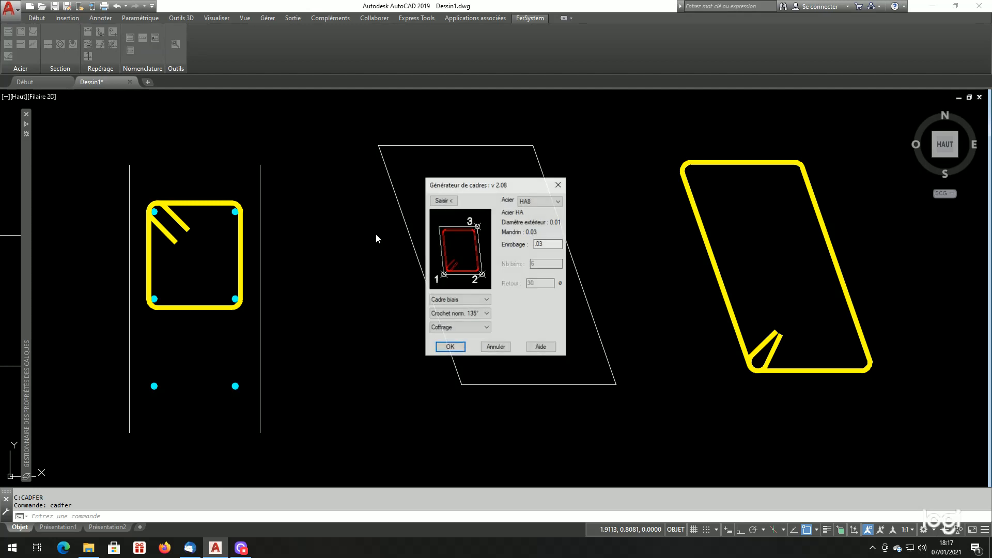
click(441, 201)
click(615, 383)
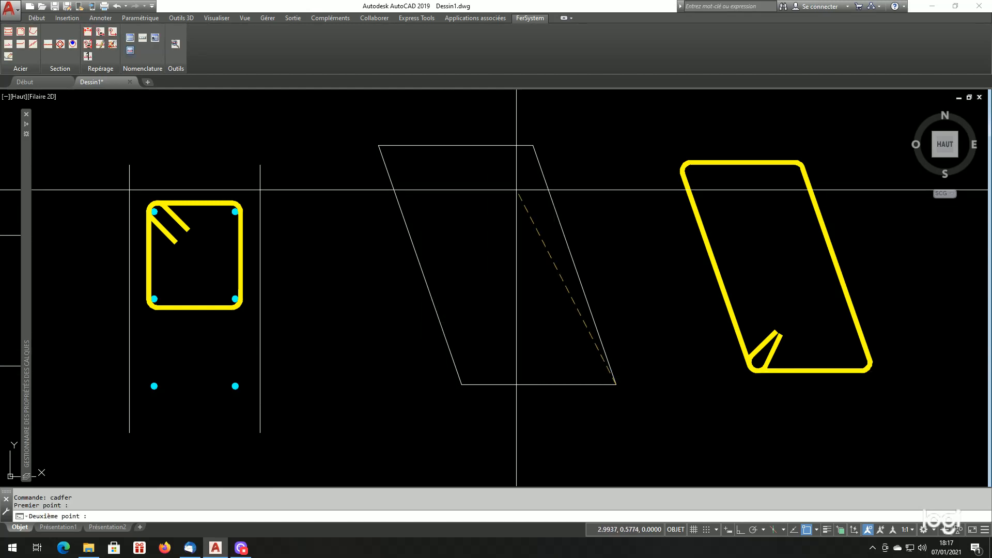
click(532, 145)
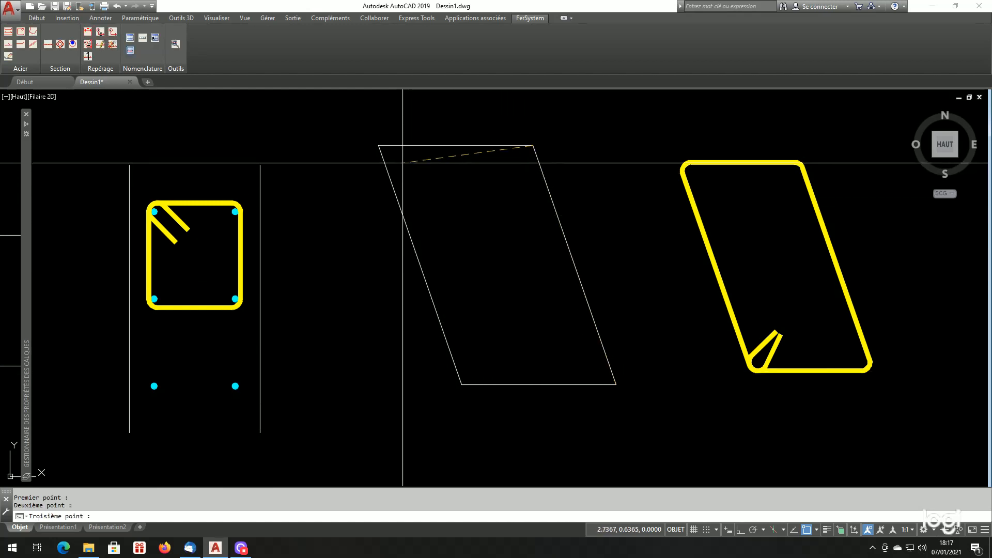
click(379, 145)
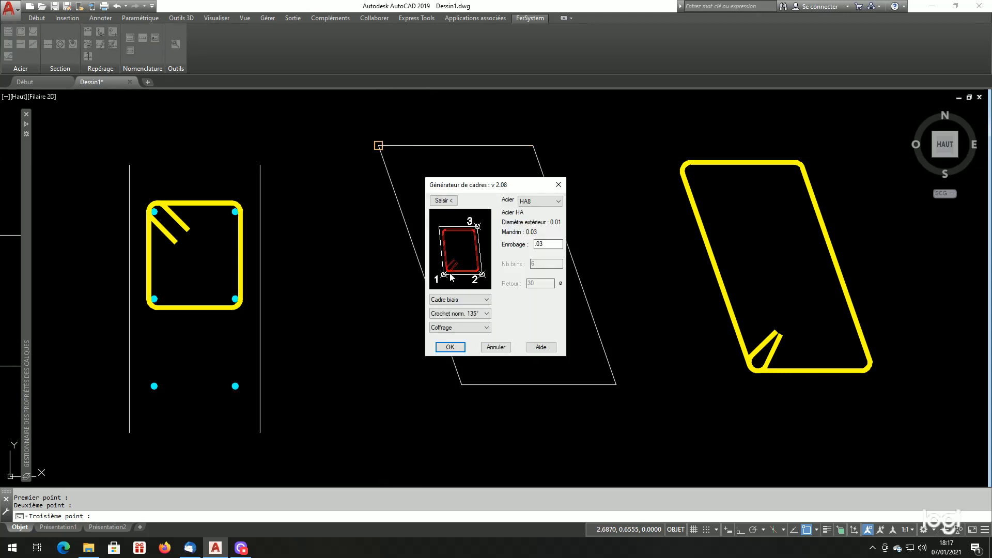
click(450, 347)
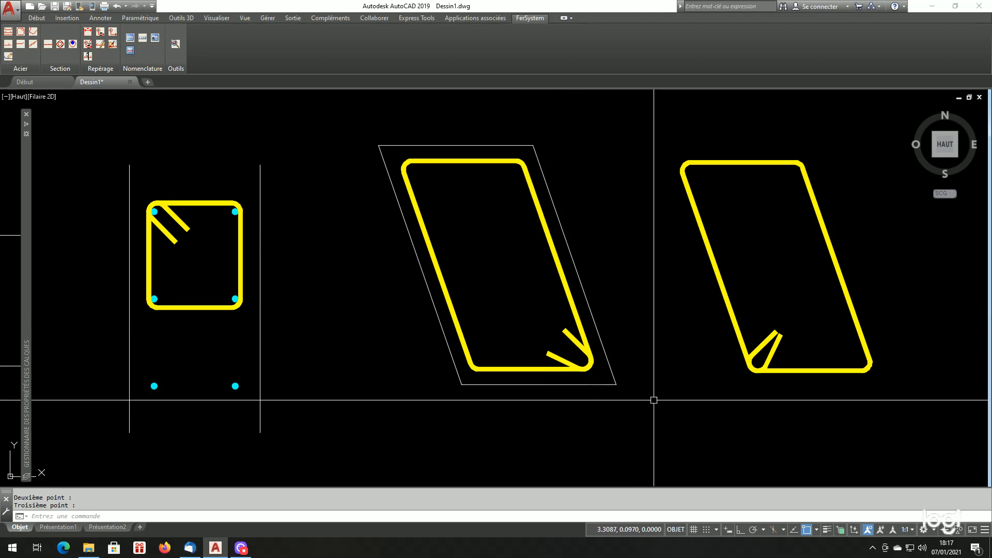
Step: Compare the hooks at the lower-right corner of the new frame with those at the lower-left corner of the moved frame
scroll(543, 330, down, 2)
scroll(553, 332, up, 2)
scroll(543, 319, up, 2)
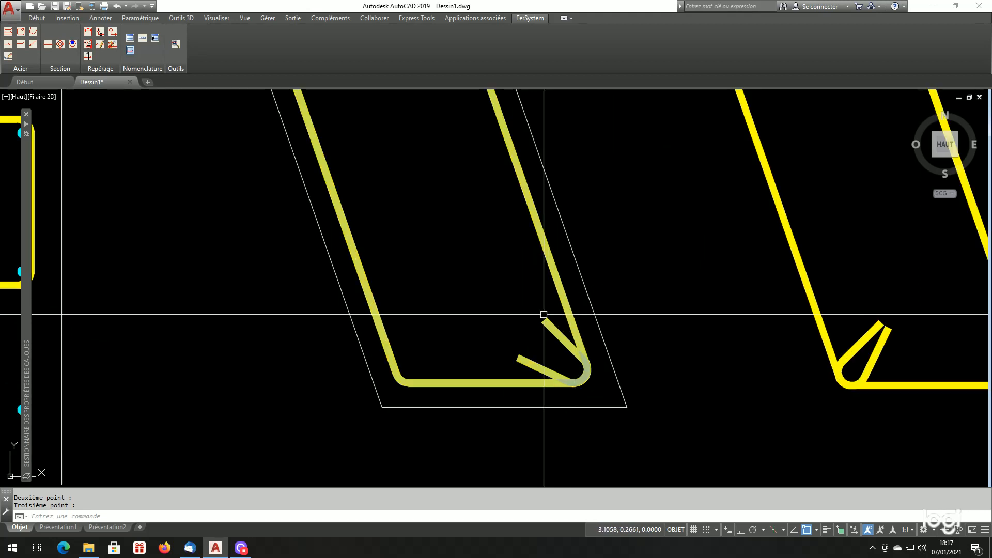
scroll(547, 315, down, 4)
scroll(578, 327, up, 2)
scroll(556, 323, up, 2)
scroll(547, 310, down, 2)
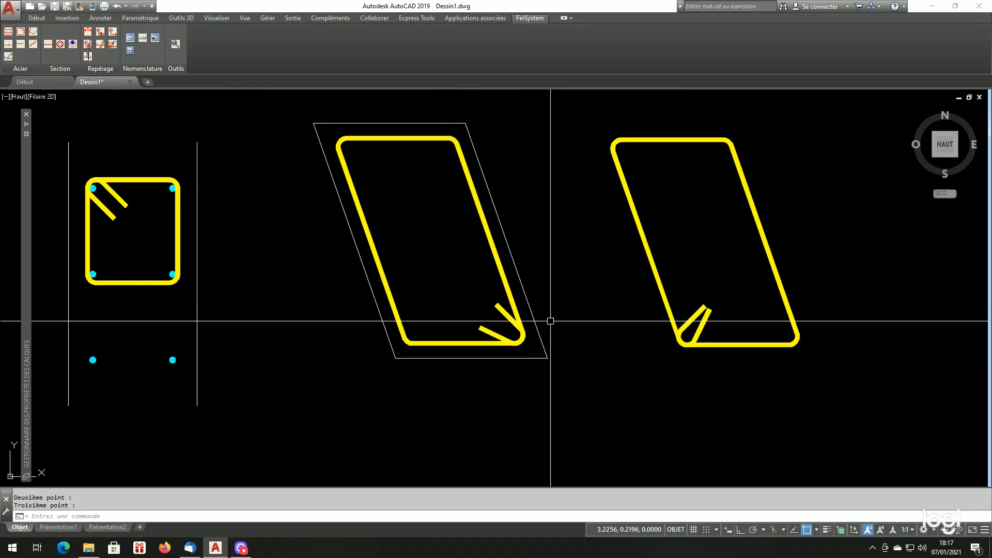
scroll(638, 326, down, 2)
scroll(638, 326, up, 3)
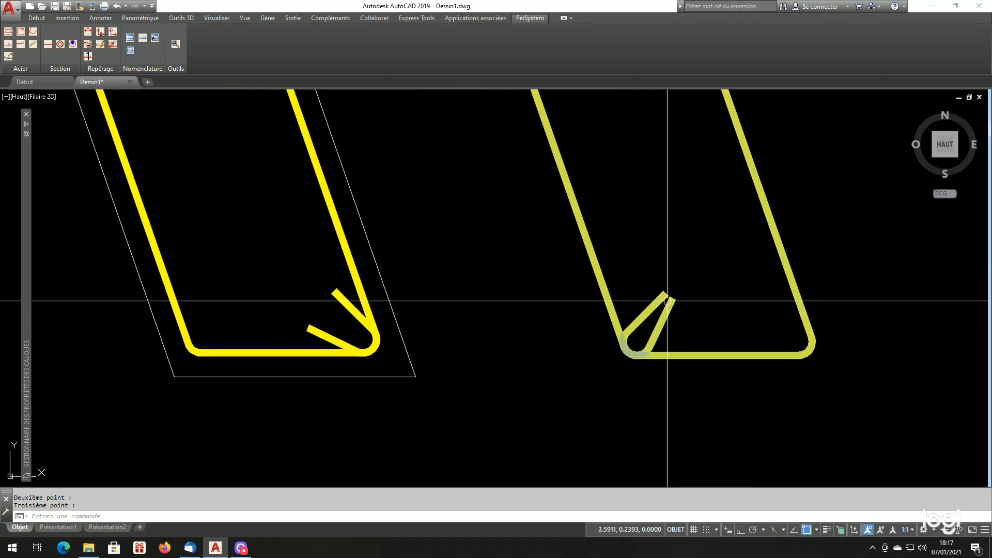
scroll(640, 319, down, 2)
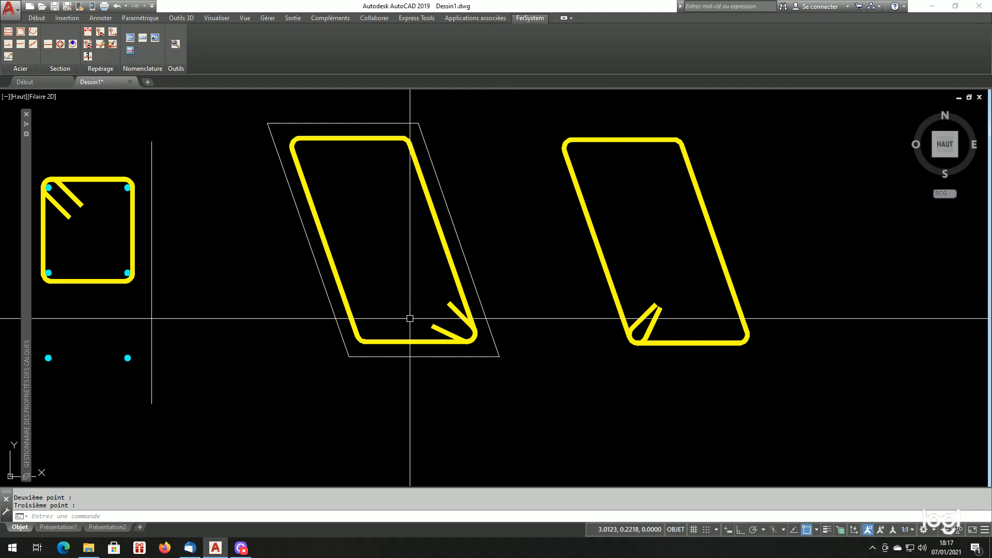
Step: Erase the skewed frame standing outside the parallelogram
scroll(537, 354, down, 2)
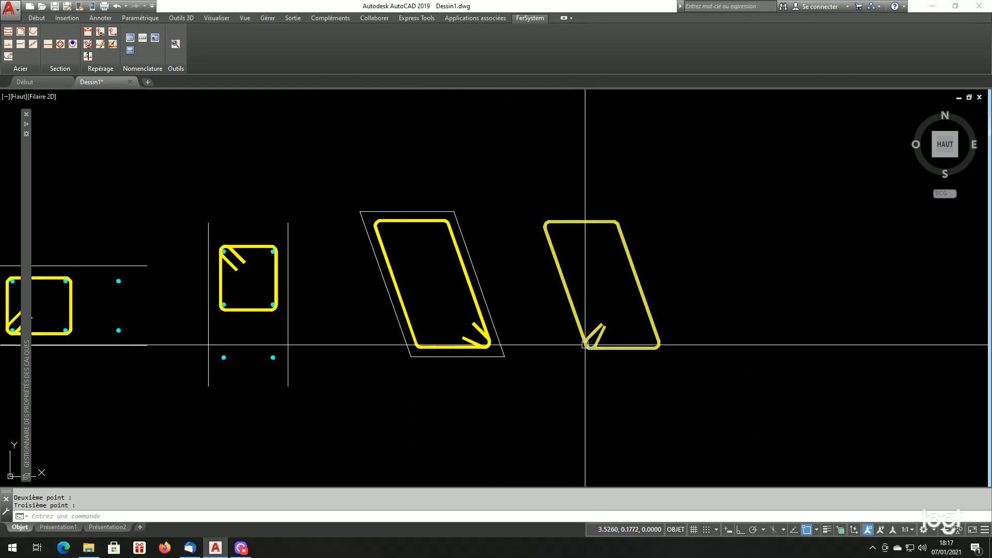
text(ef)
key(Return)
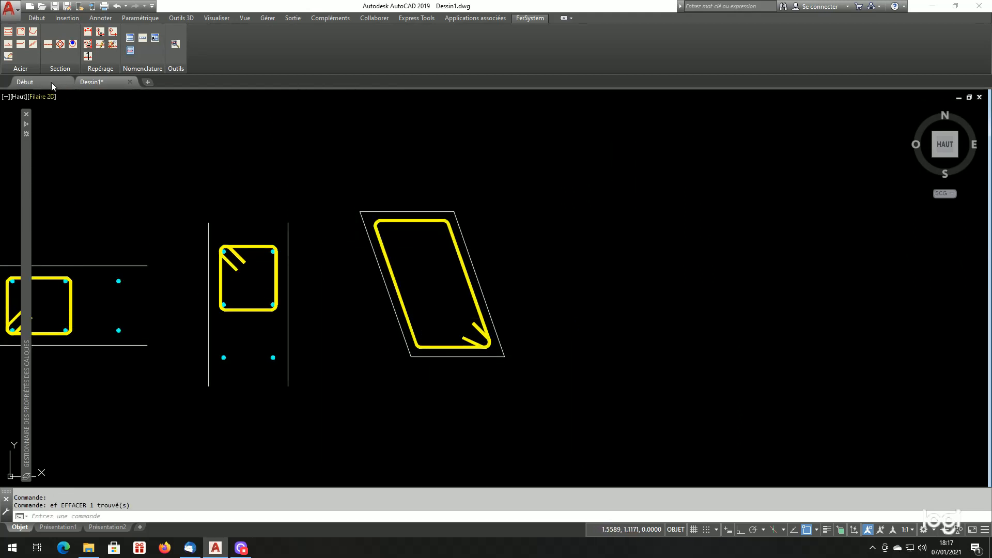
Step: Review the generator's hook types and its Epure and Quadrant input modes, return to Coffrage and close it without drawing a frame
click(20, 31)
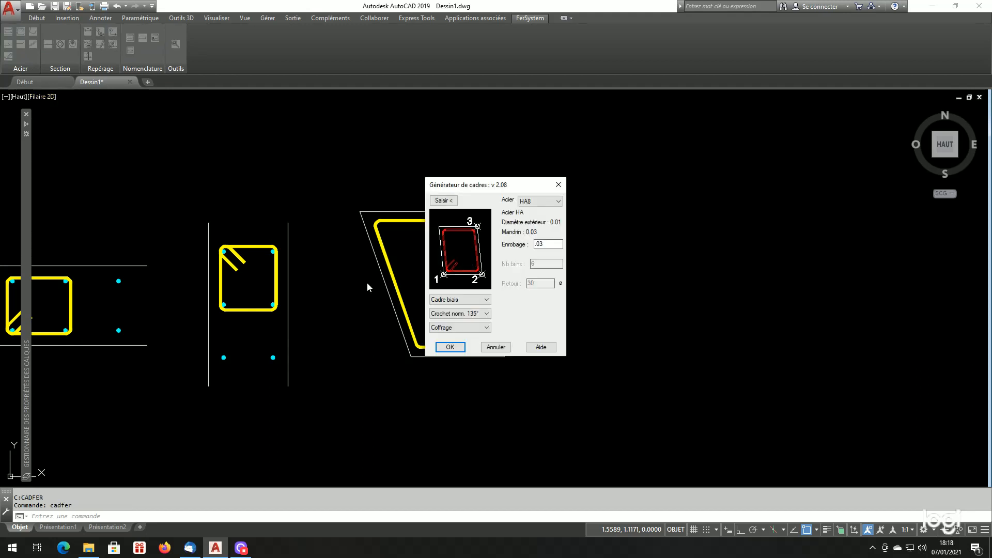
click(470, 314)
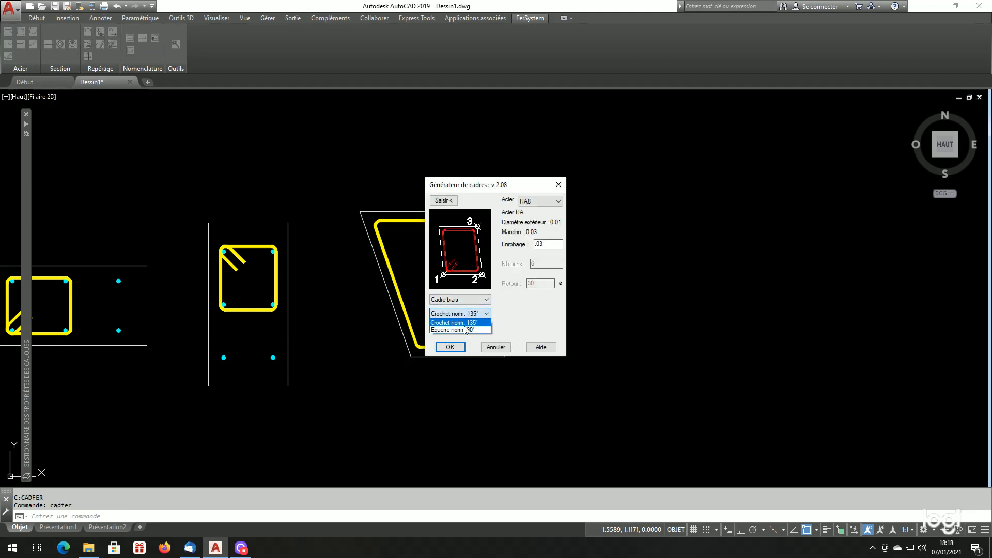
click(467, 312)
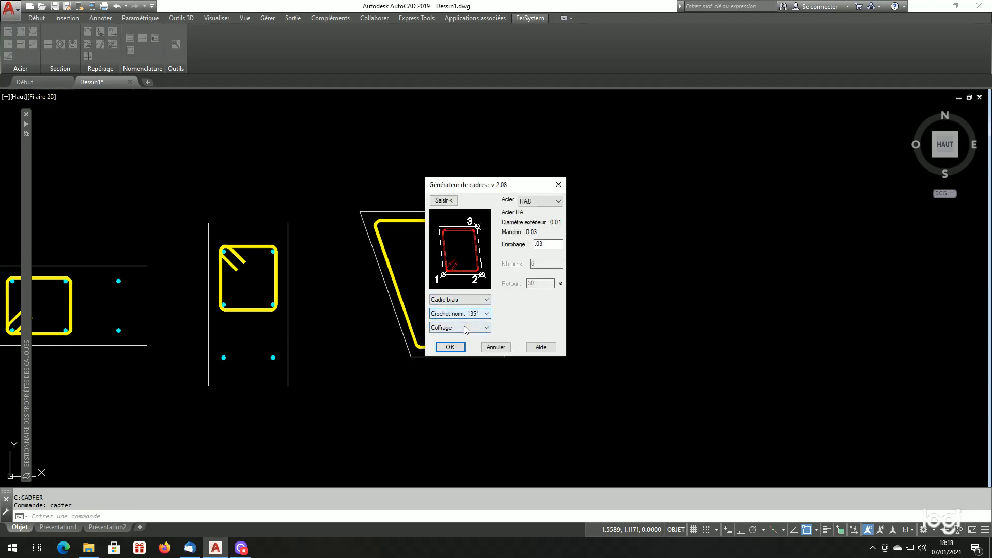
click(464, 327)
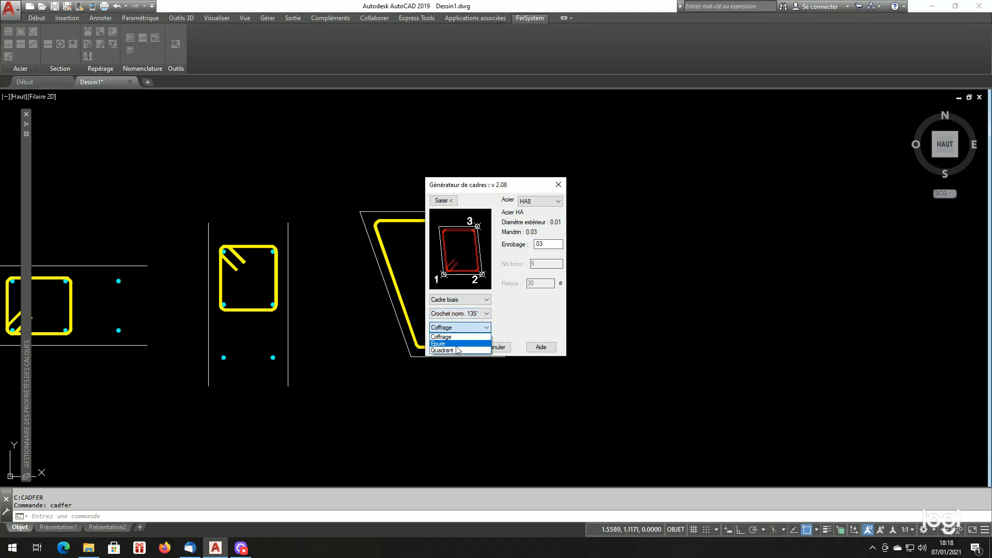
click(457, 343)
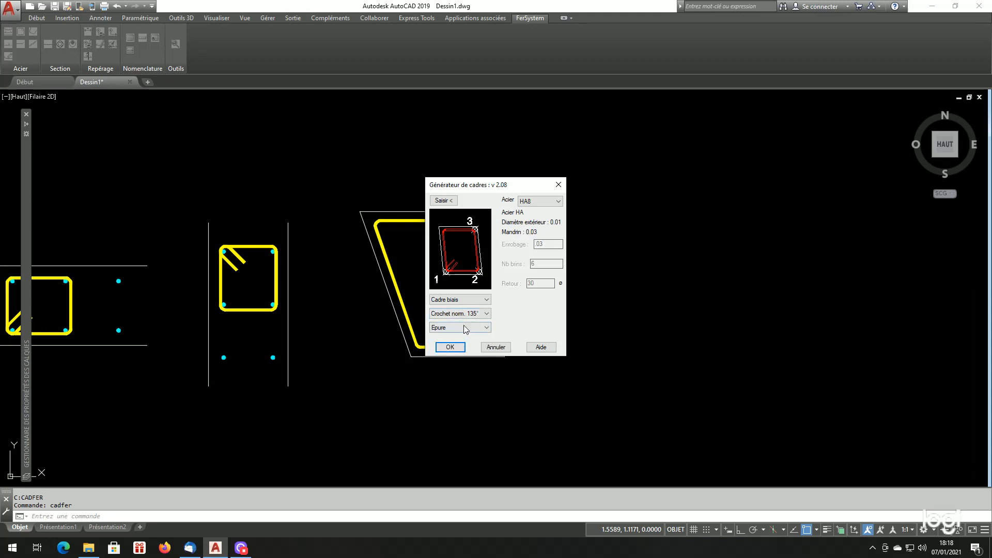
click(464, 325)
click(450, 350)
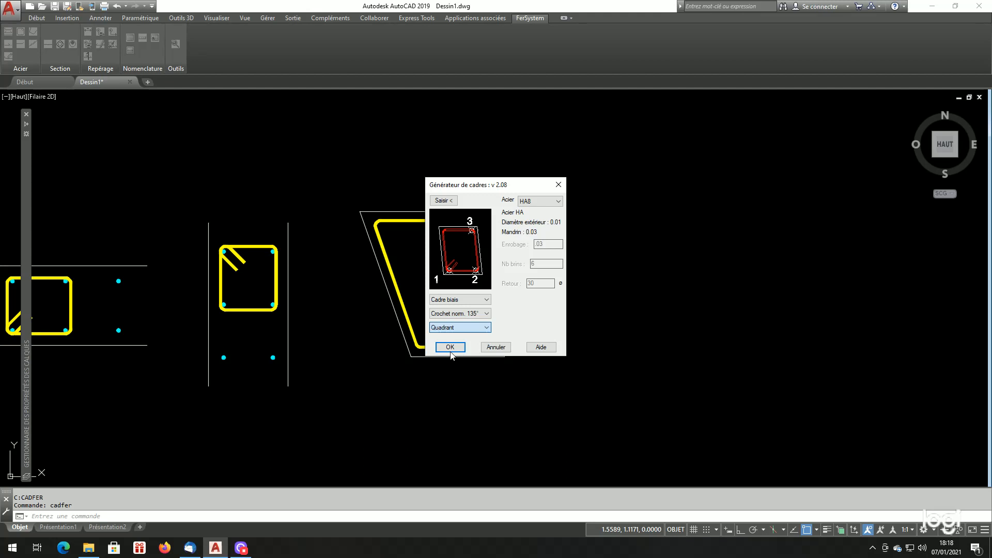
click(468, 327)
click(478, 337)
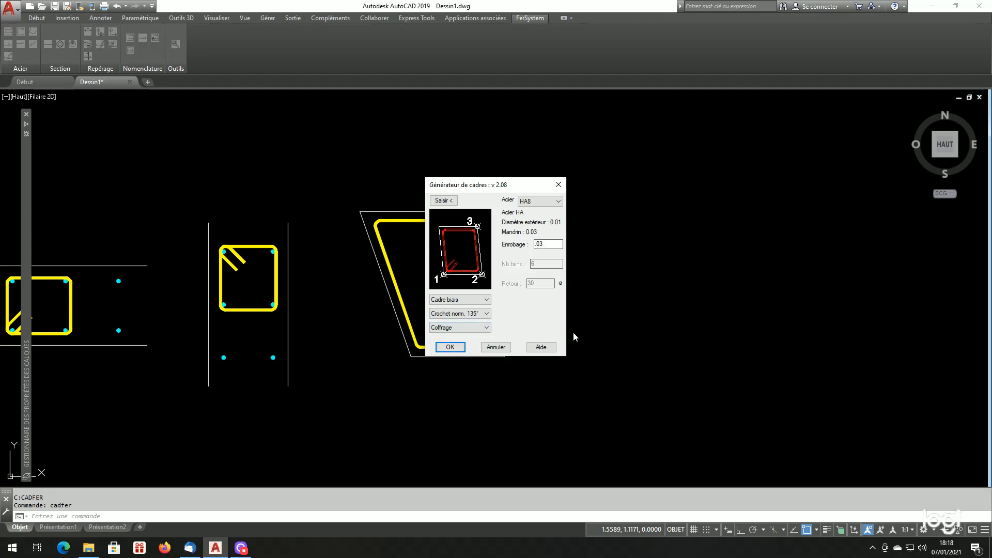
key(Return)
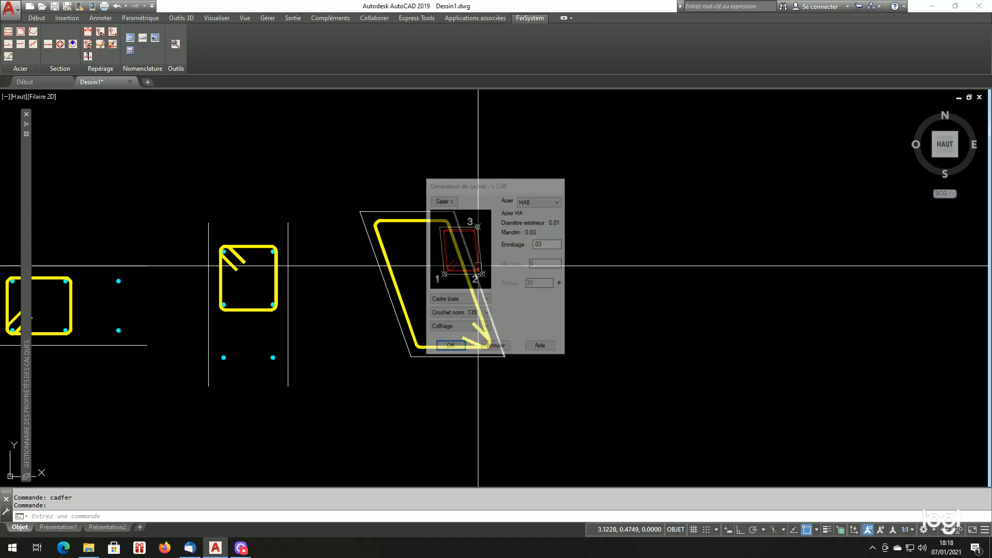
Step: Draw a four-sided formwork outline beside the parallelogram with Ortho on, about 0.42 wide below and 0.64 above, with a slanted left side
text(pl)
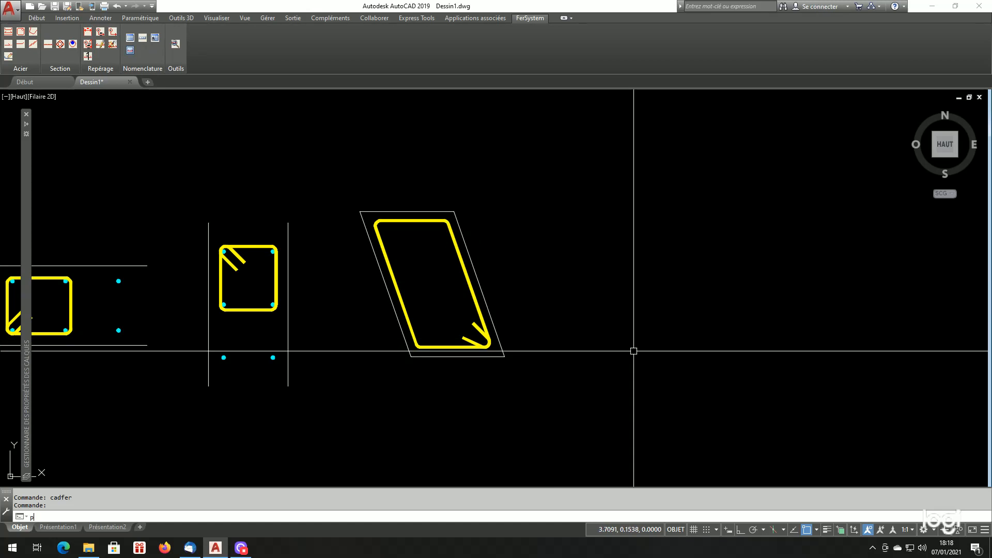
key(Return)
click(589, 357)
key(F8)
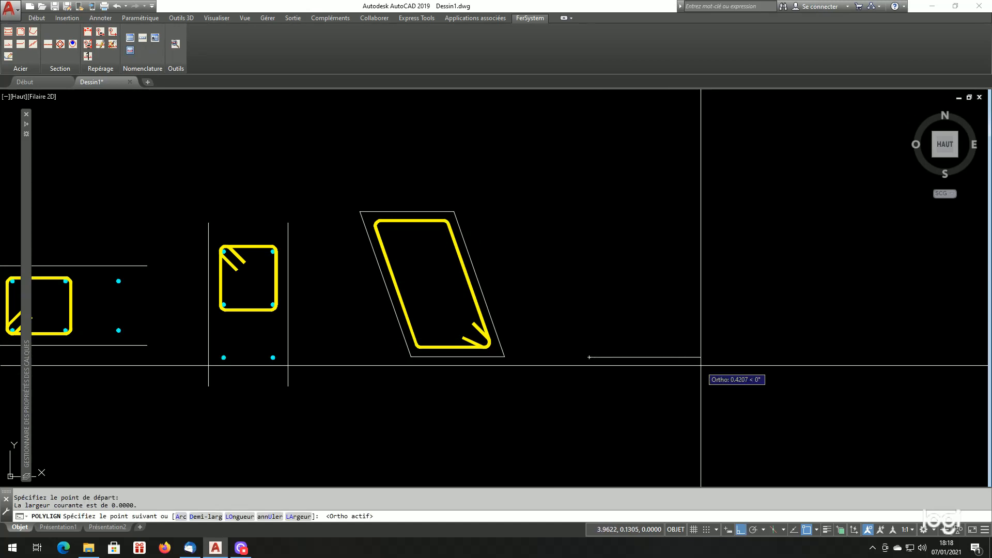
click(701, 356)
click(701, 163)
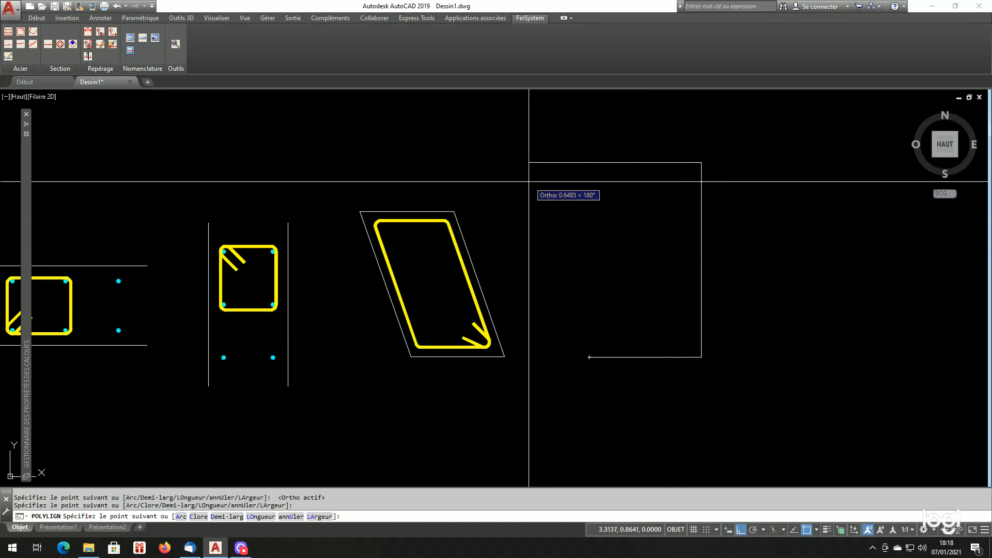
click(531, 163)
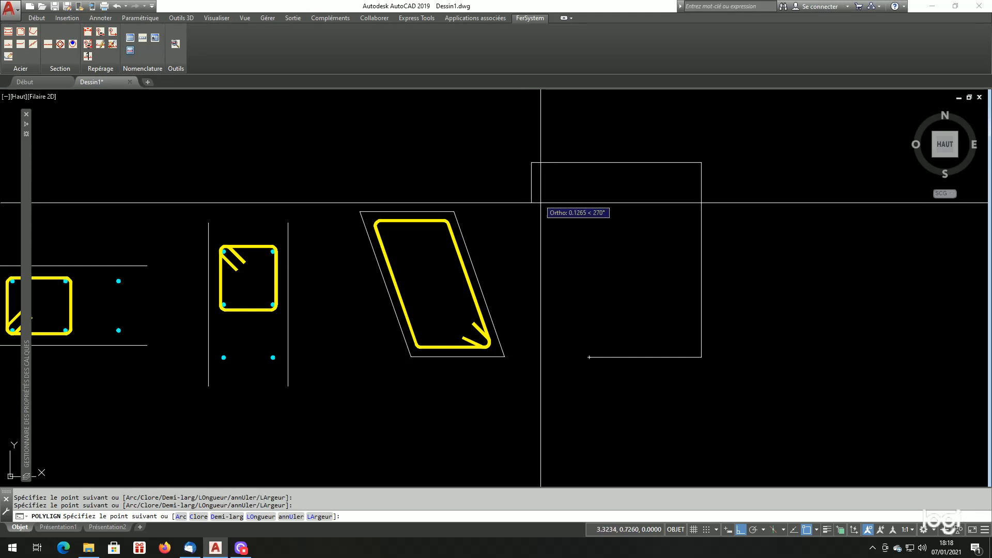
click(600, 354)
key(Return)
scroll(598, 278, down, 3)
scroll(622, 275, up, 3)
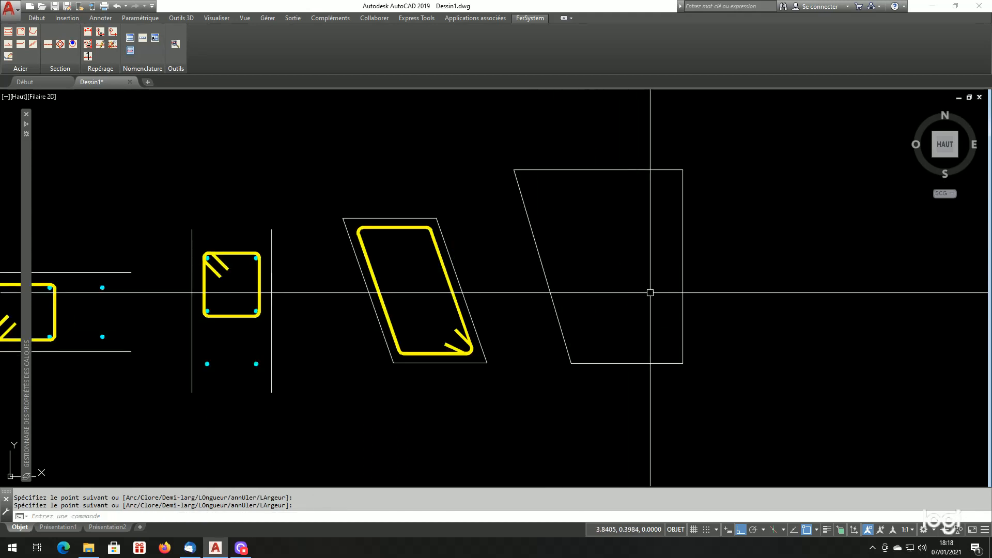
scroll(648, 217, down, 2)
scroll(643, 228, up, 2)
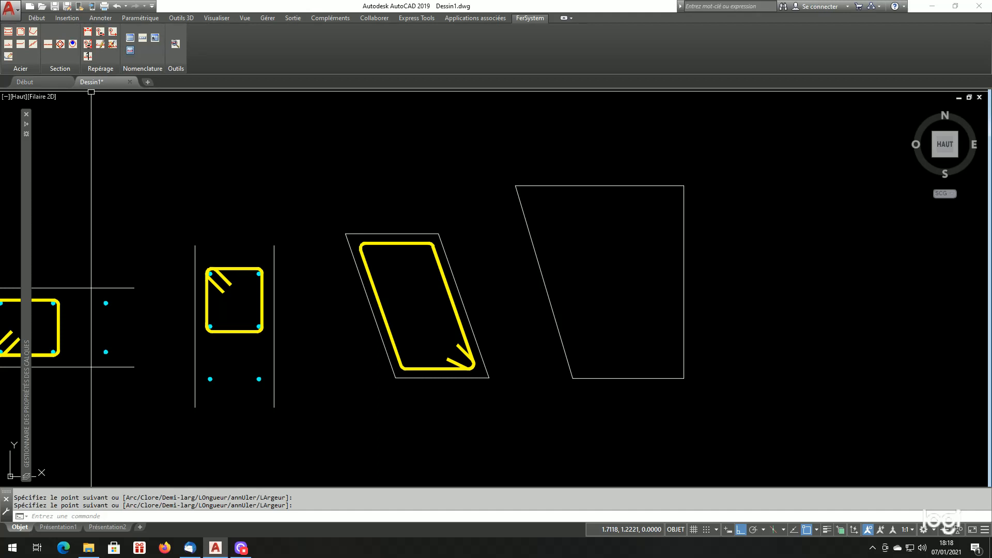
Step: Generate an HA8 Cadre quelconque in the new four-sided formwork from its four corners, counterclockwise from the upper-right, with 135° hooks and .03 cover
click(20, 32)
click(473, 300)
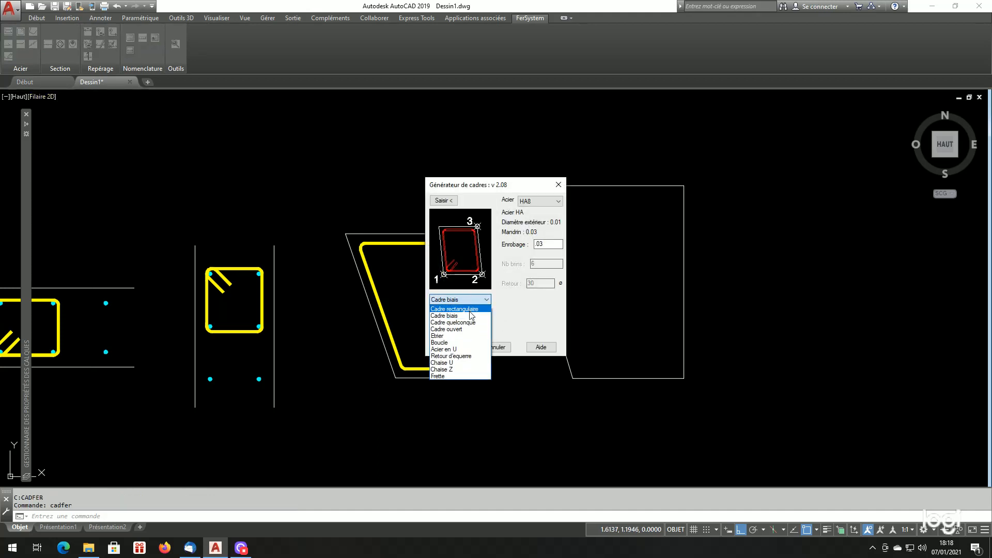
click(467, 323)
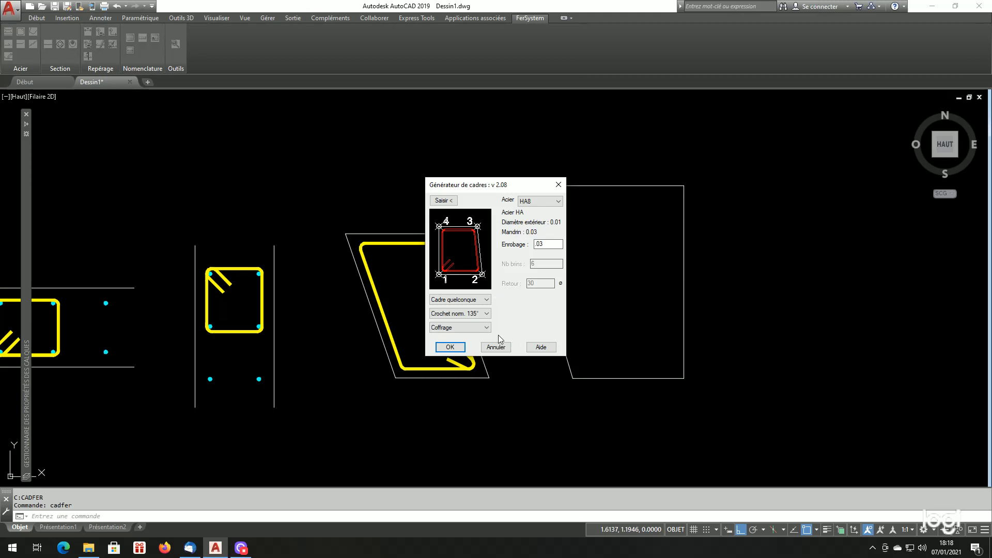
click(443, 201)
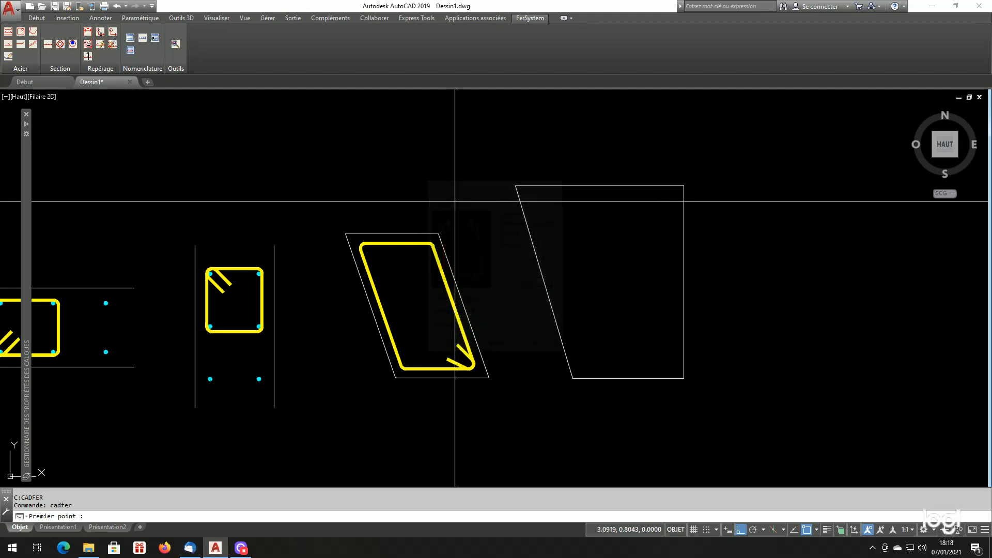
click(683, 185)
click(534, 181)
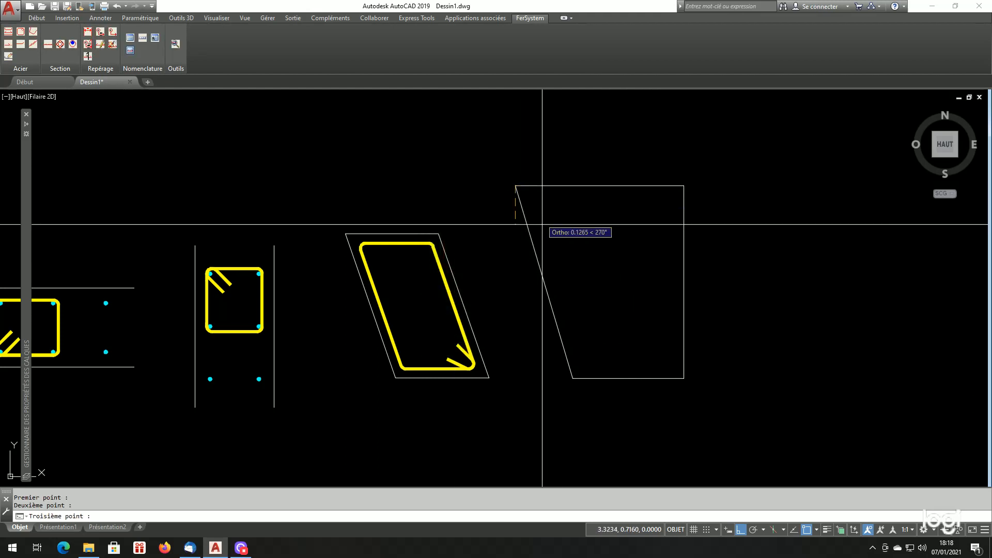
click(571, 379)
click(684, 379)
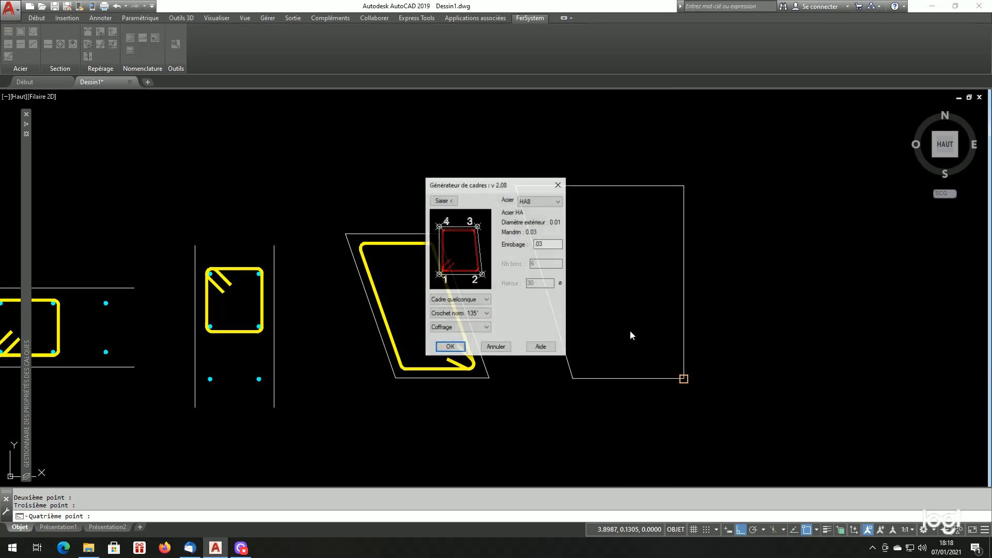
click(449, 347)
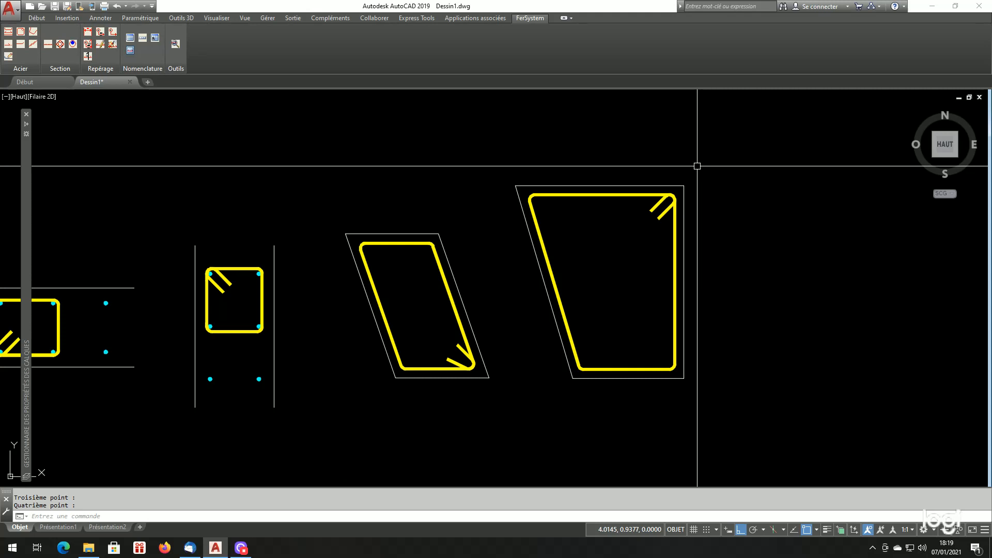
Step: Set the frame generator's type to Cadre ouvert and close it without picking any points
click(20, 32)
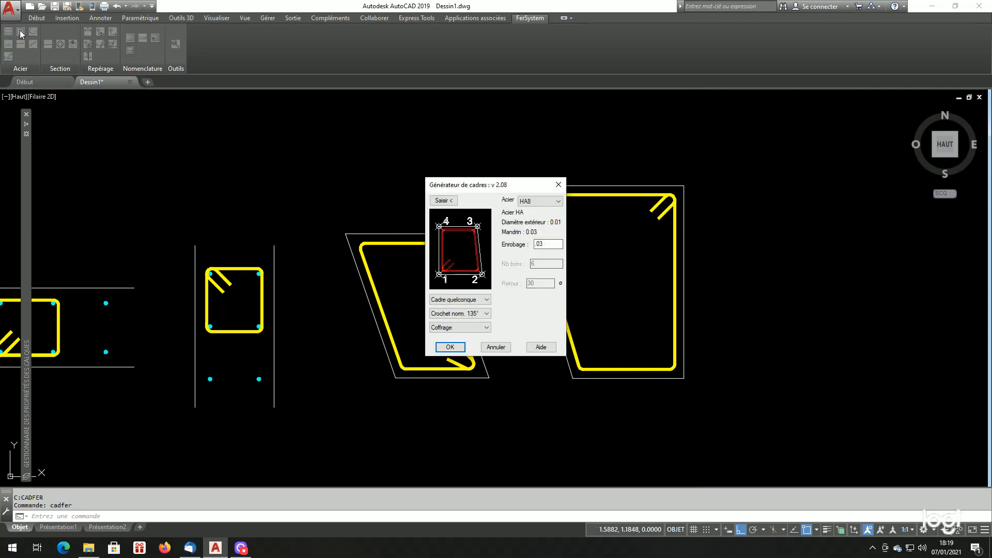
click(465, 301)
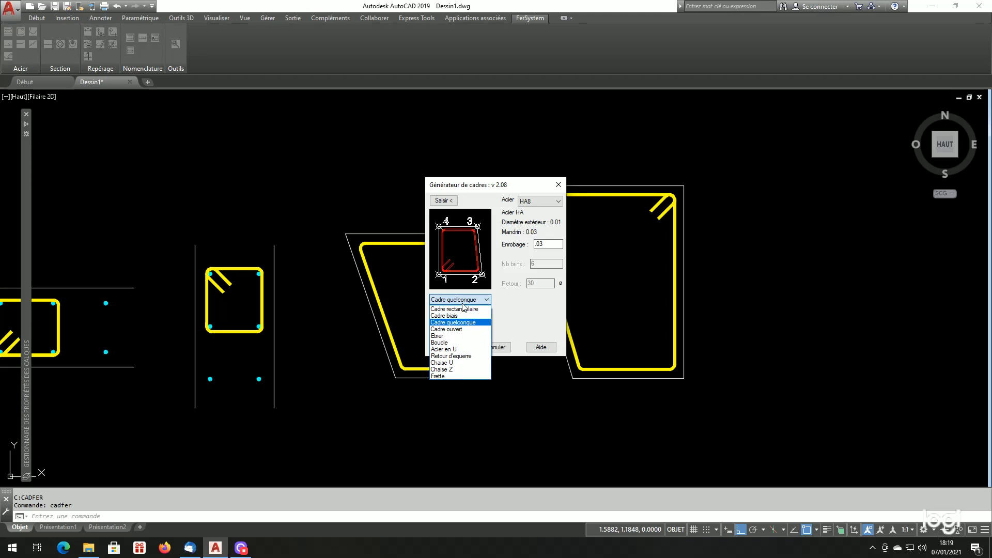
click(453, 329)
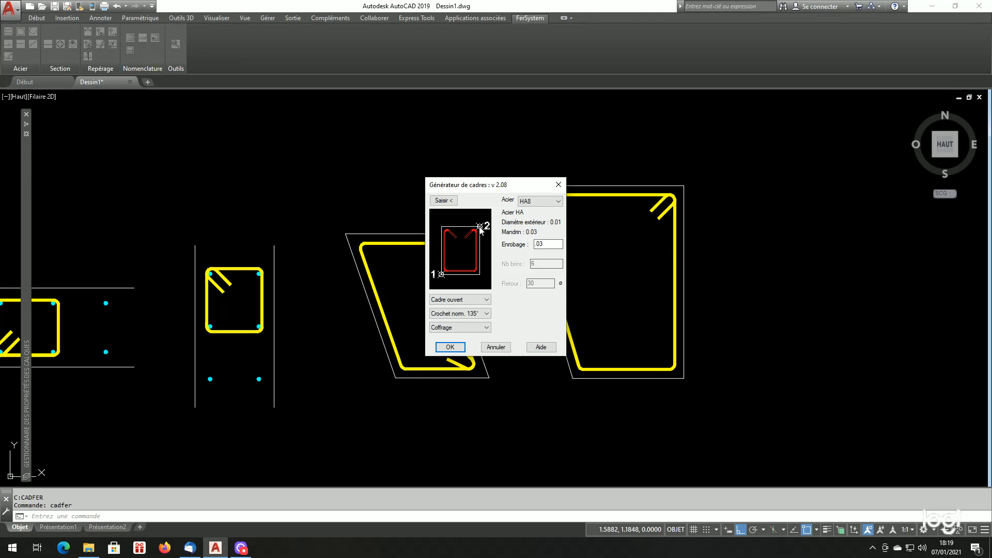
key(Return)
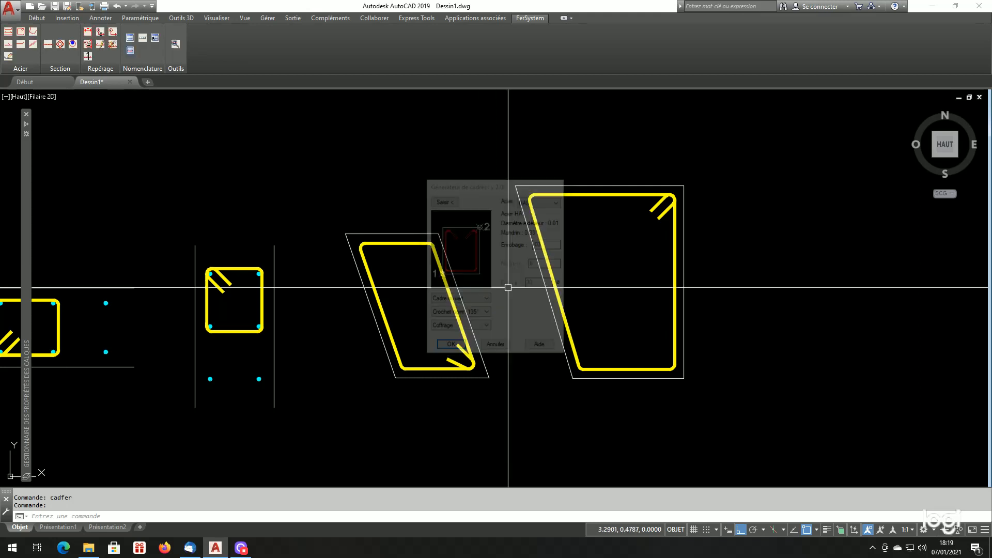
Step: Copy the square formwork around the green frame horizontally to the free space right of the four-sided formwork
scroll(507, 286, down, 5)
scroll(210, 326, up, 2)
scroll(420, 361, down, 2)
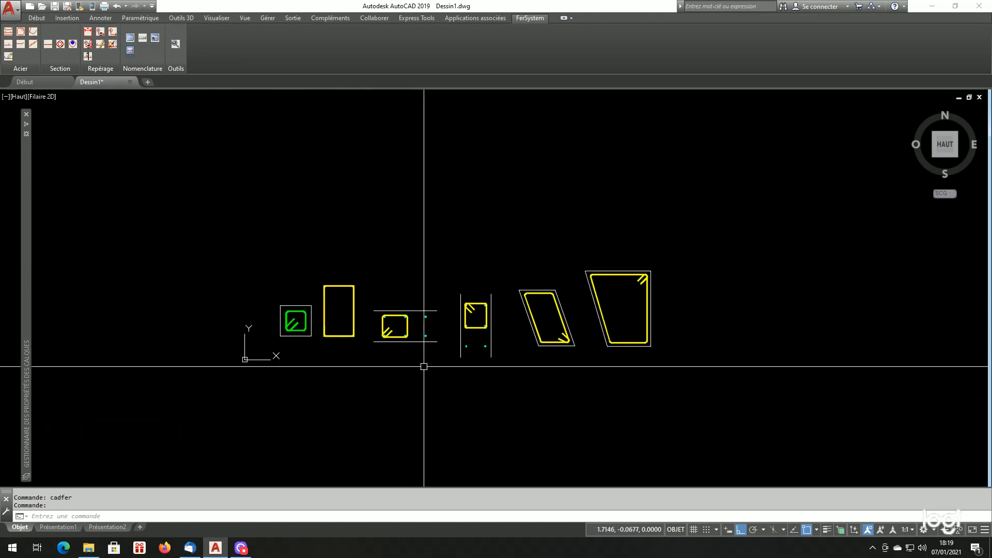
scroll(410, 347, up, 2)
scroll(157, 329, up, 2)
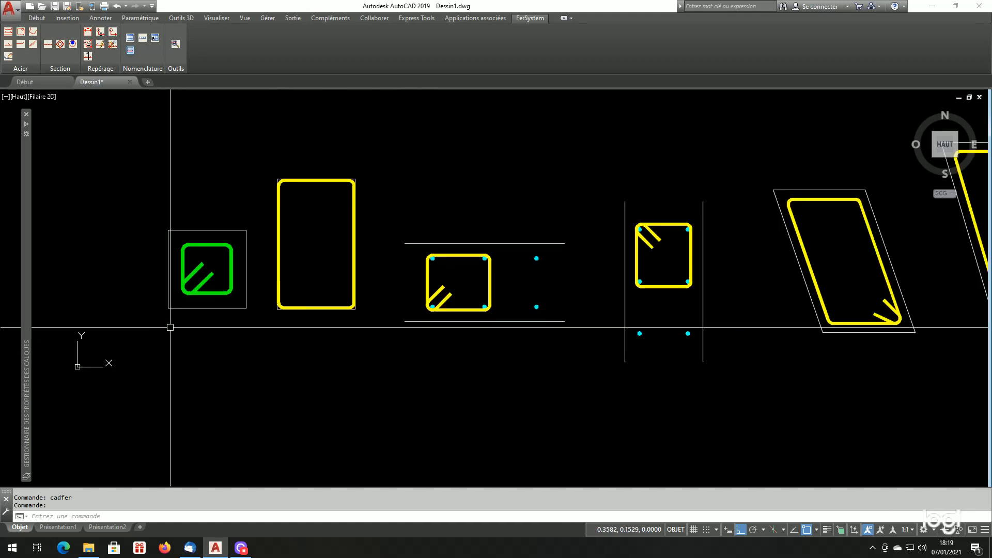
text(c)
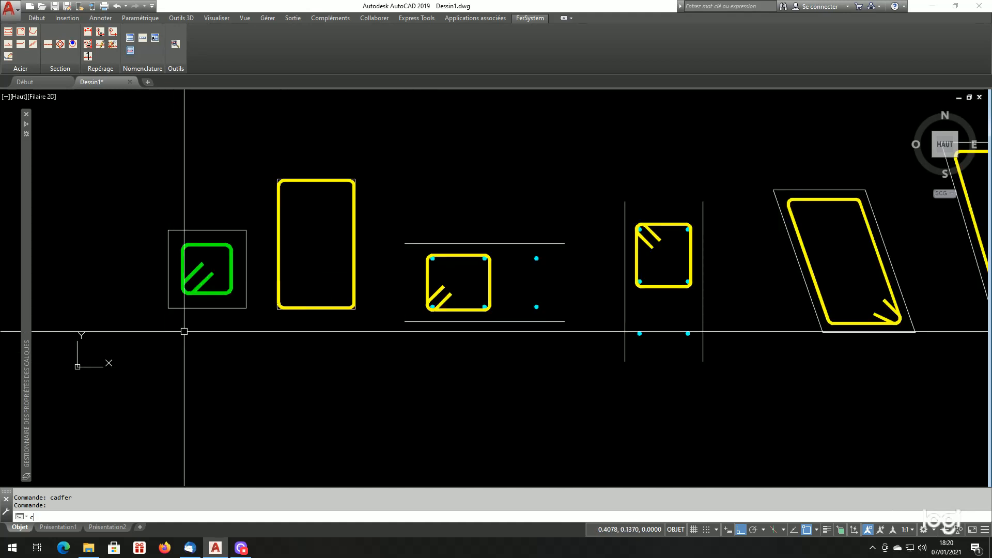
key(Return)
click(202, 309)
key(Return)
click(199, 328)
scroll(243, 333, down, 4)
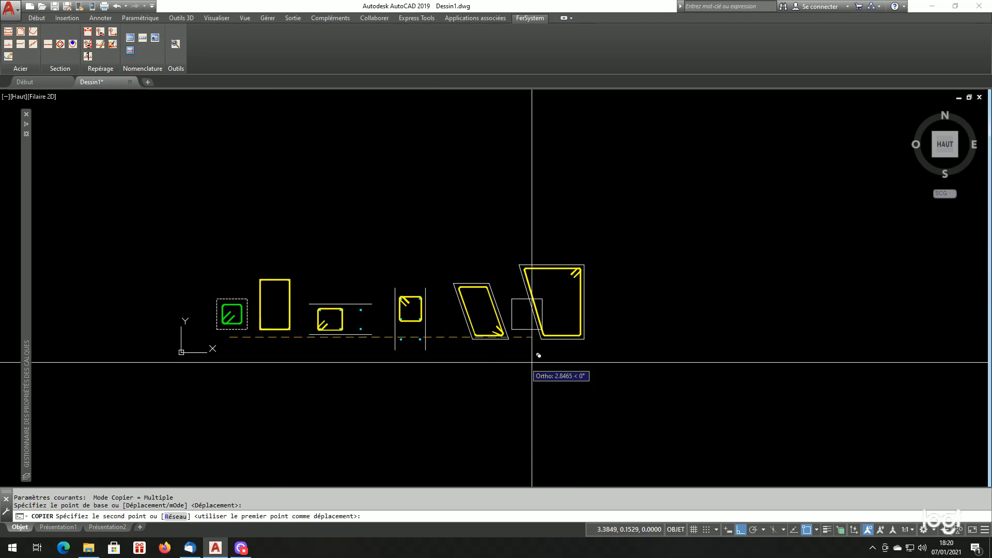
click(630, 360)
key(Return)
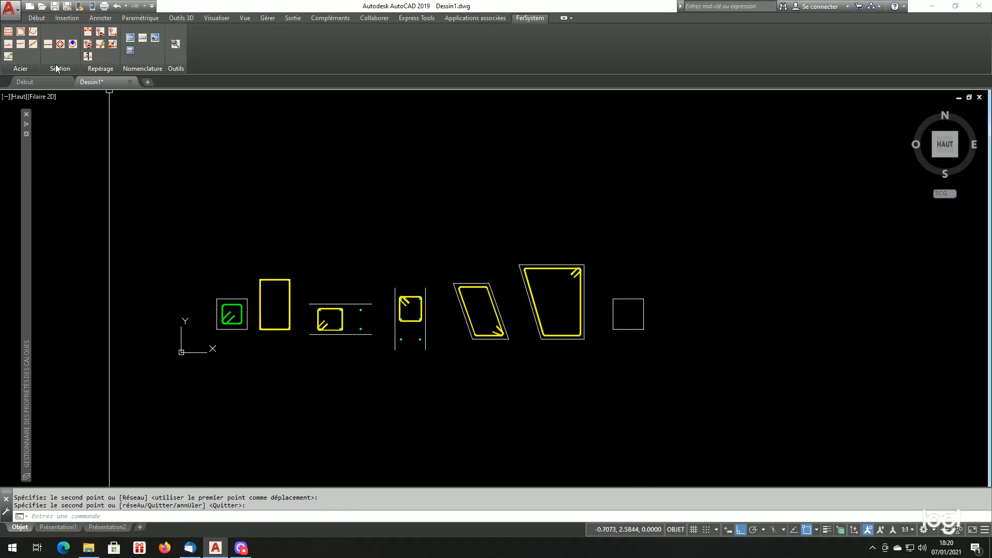
Step: Generate an HA8 Cadre ouvert with 135° hooks in the copied square from its lower-left to upper-right corner, with .03 cover
click(10, 33)
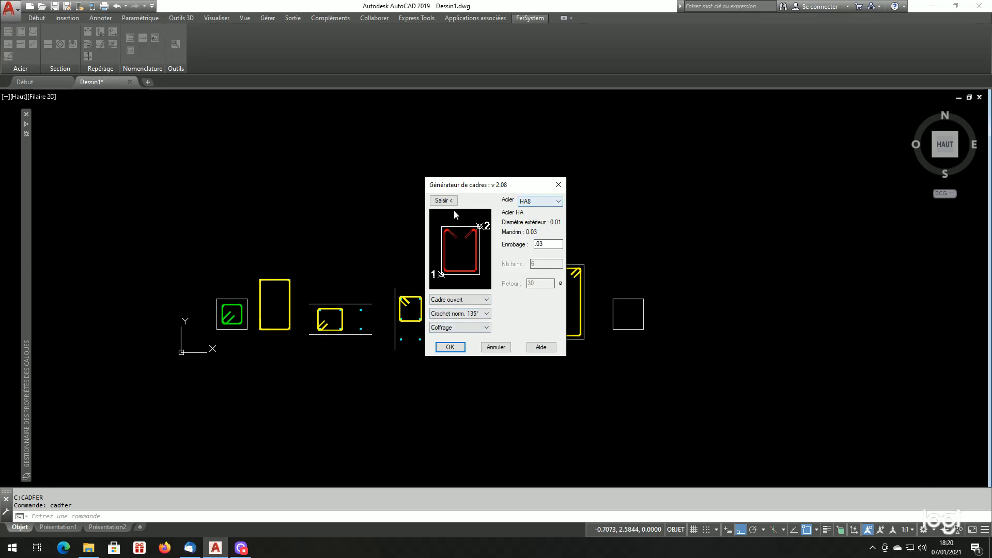
click(442, 202)
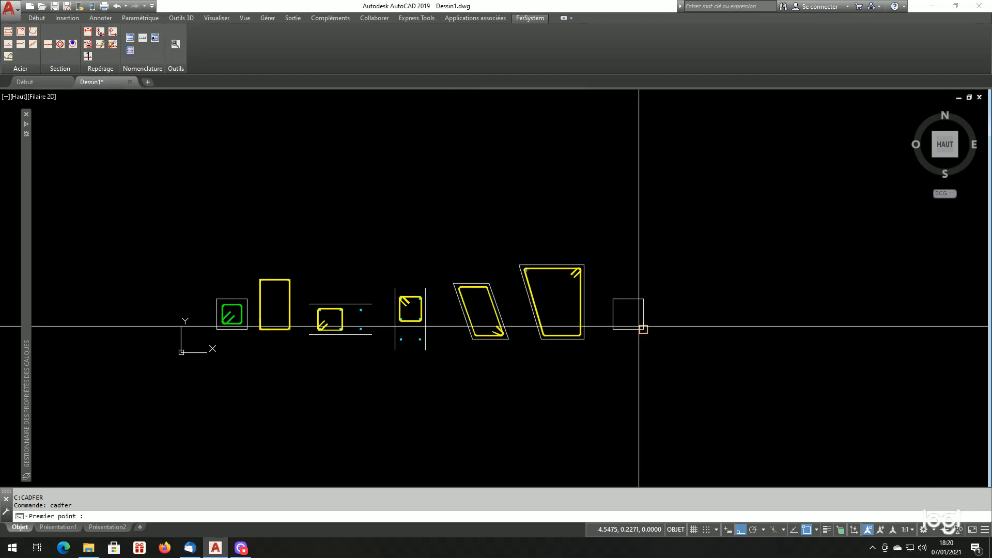
scroll(642, 327, up, 2)
click(612, 329)
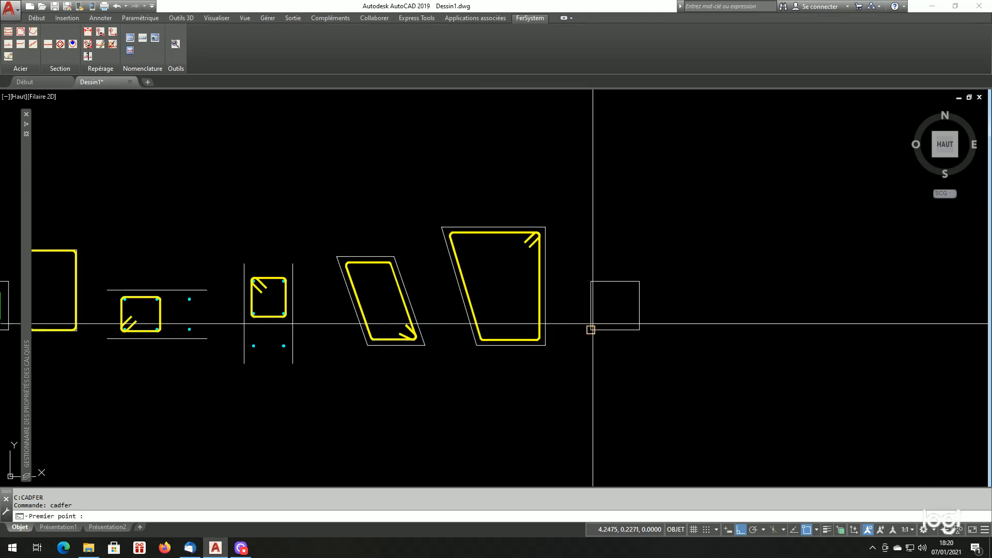
click(632, 286)
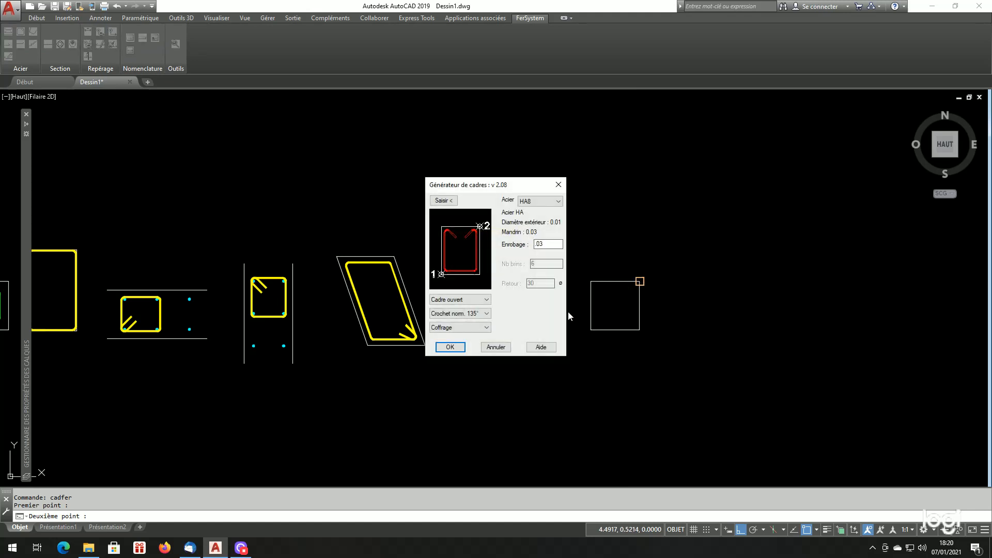
click(454, 349)
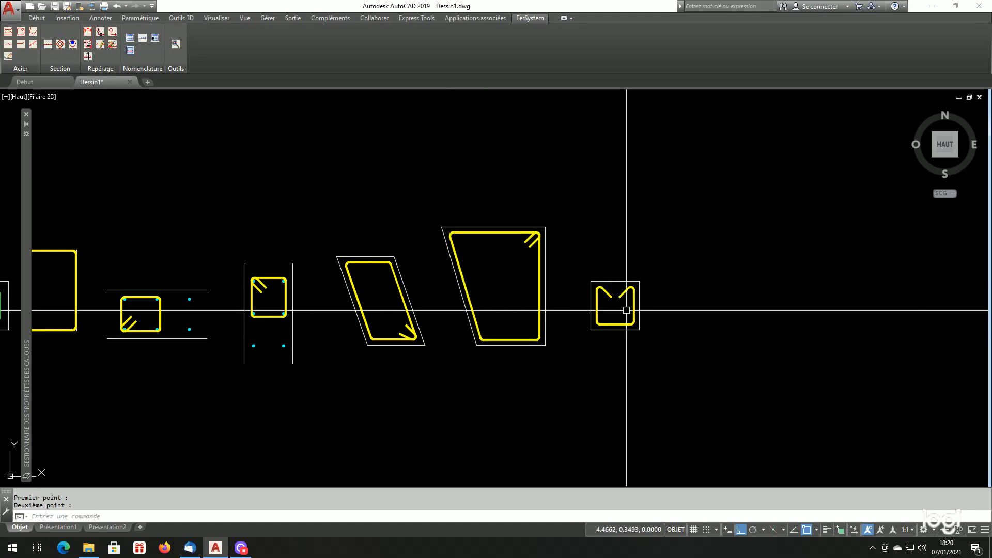
Step: Erase the open frame with 135° hooks from the copied square formwork
scroll(626, 312, up, 4)
scroll(625, 319, up, 2)
scroll(558, 305, down, 2)
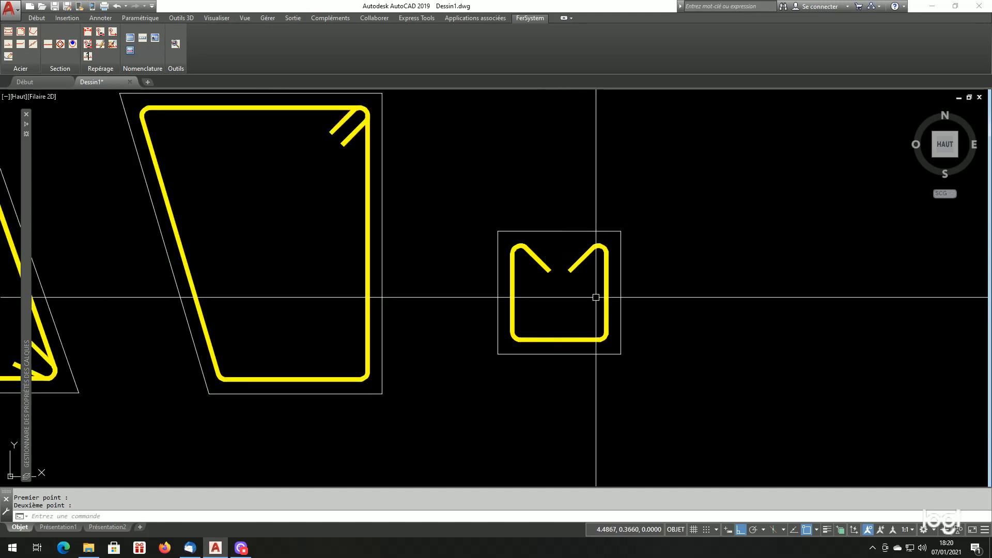
click(574, 271)
text(ef)
key(Return)
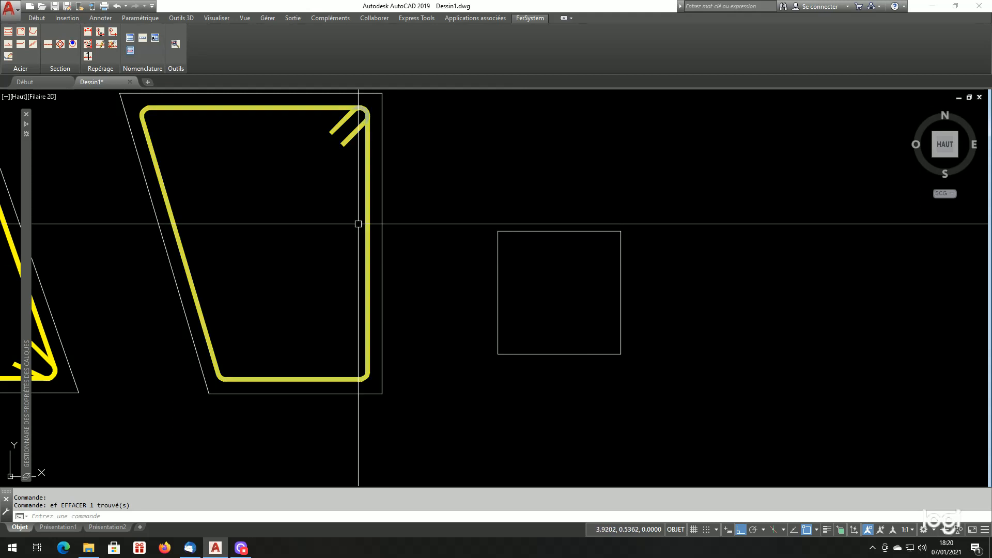
Step: Generate a Cadre ouvert with Equerre norm. 90° ends in the copied square from its upper-right to lower-left corner
click(21, 32)
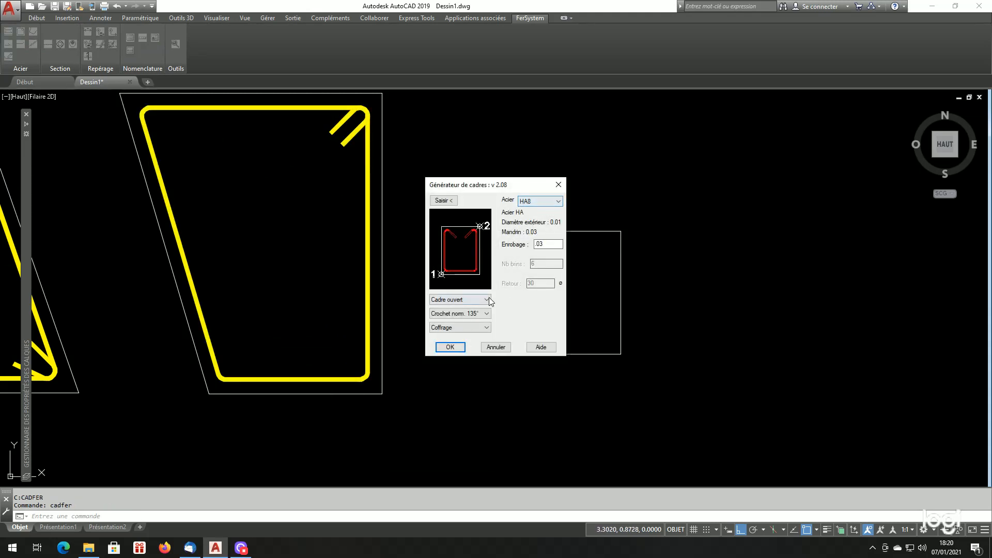
click(469, 312)
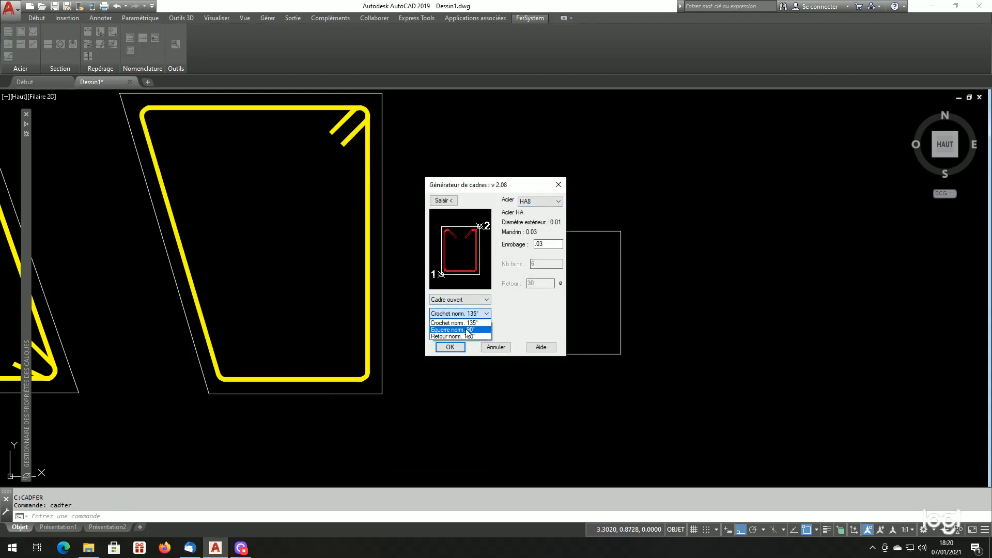
click(468, 330)
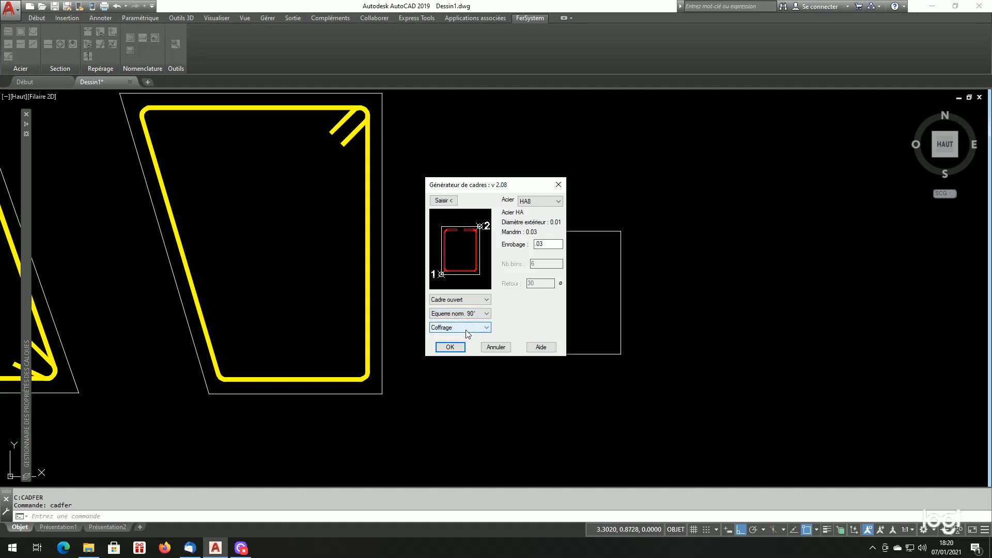
click(448, 201)
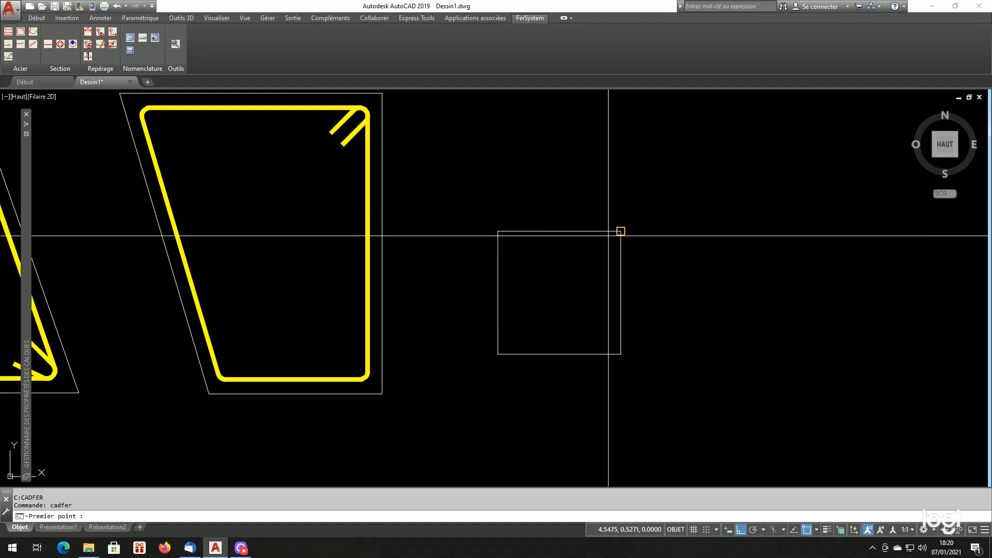
click(620, 232)
click(500, 350)
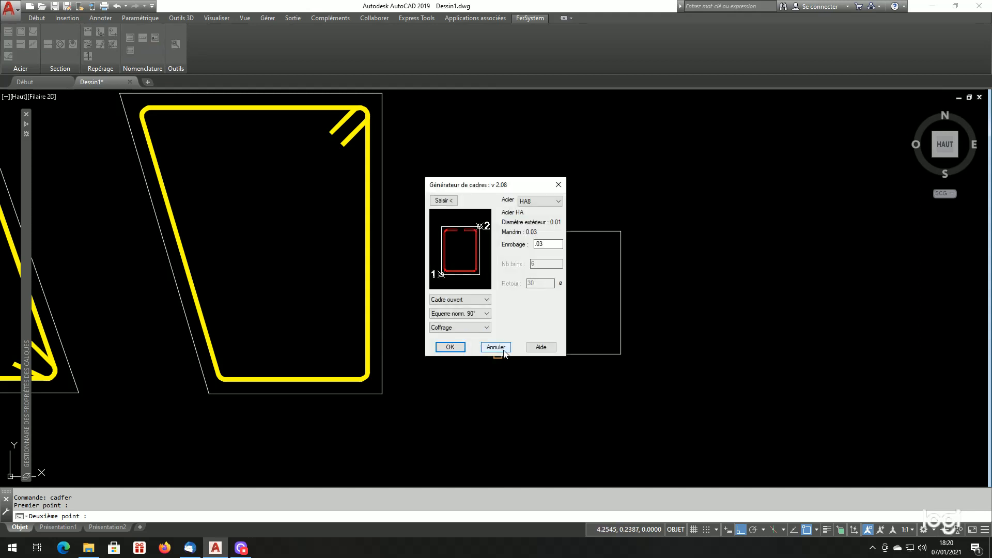
click(450, 347)
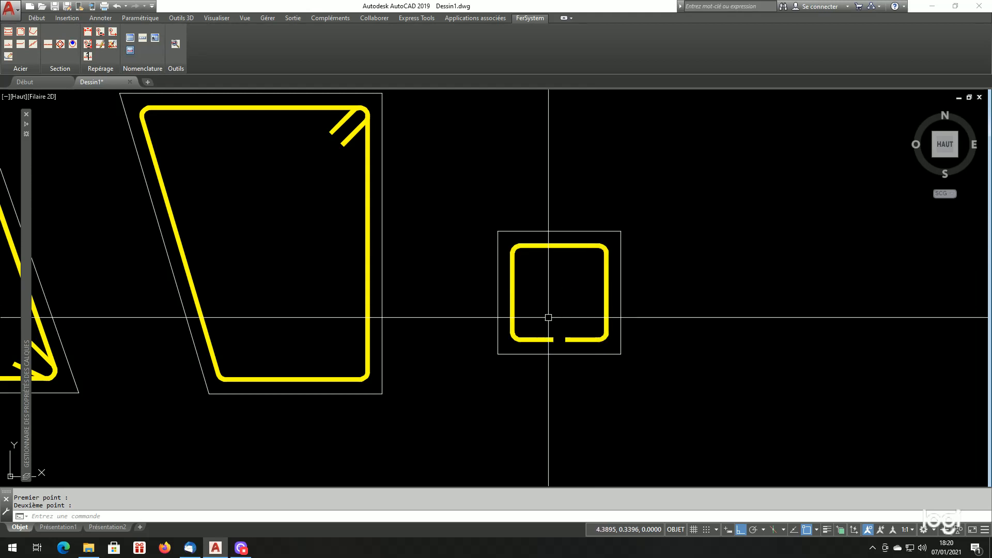
Step: Erase the open frame with 90° ends from the copied square formwork
key(Return)
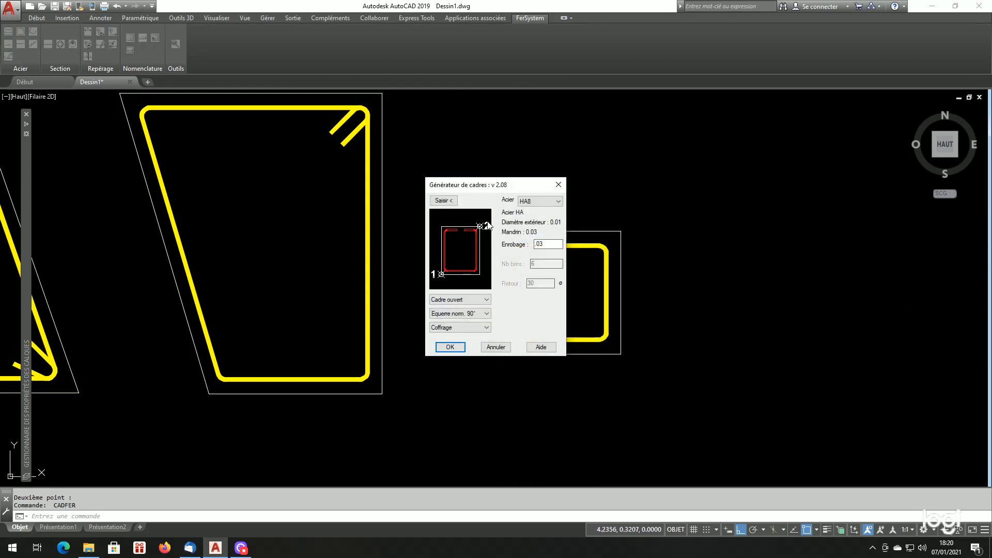
key(Escape)
click(582, 249)
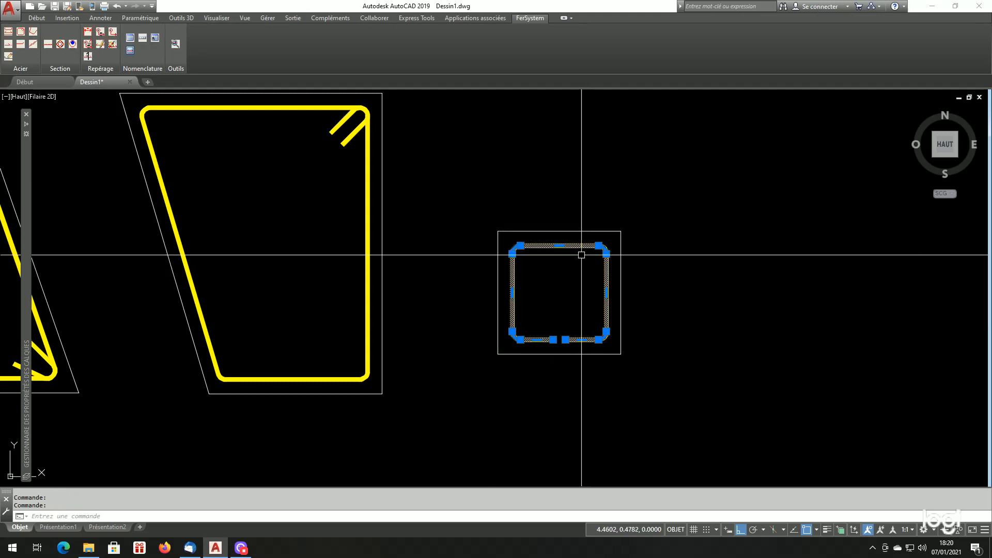
text(ef)
key(Return)
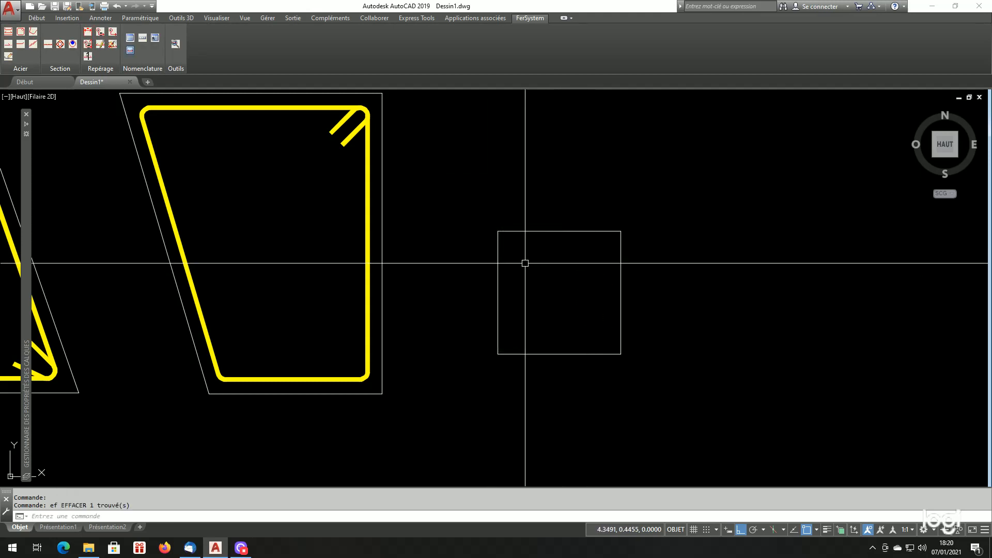
Step: Generate an HA8 Cadre ouvert with Retour norm. 180° ends in the copied square from its upper-left to lower-right corner, with .03 cover
click(21, 31)
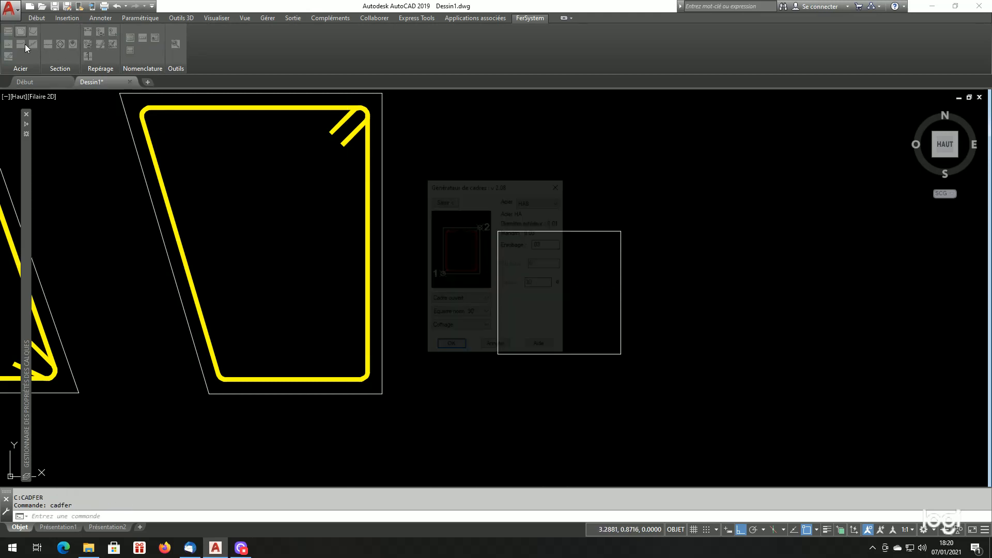
click(462, 314)
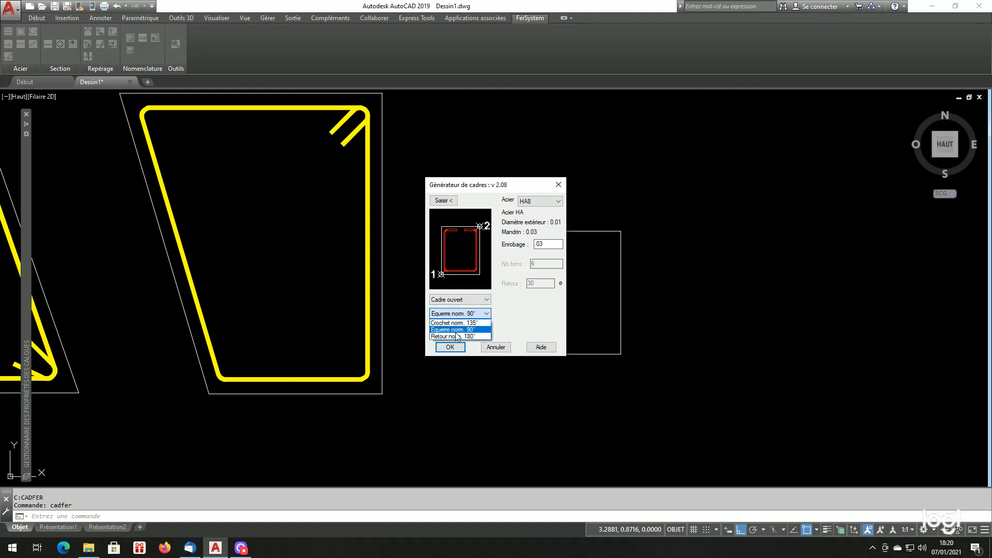
click(455, 335)
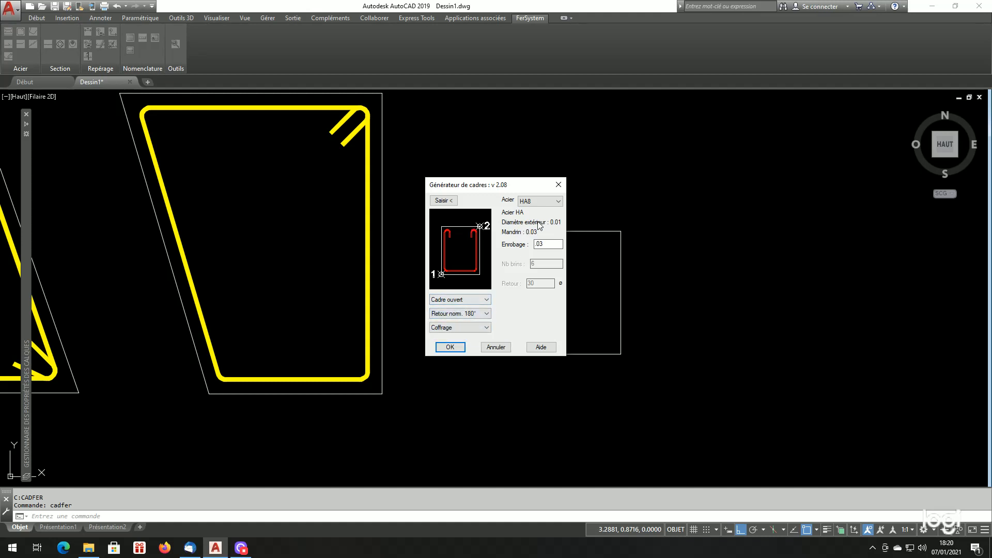
click(438, 200)
click(498, 231)
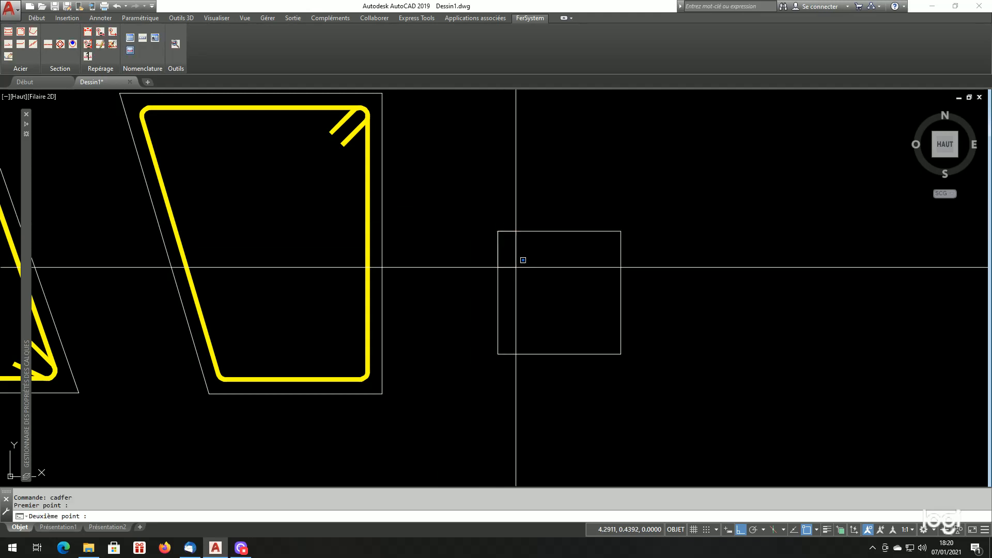
click(620, 354)
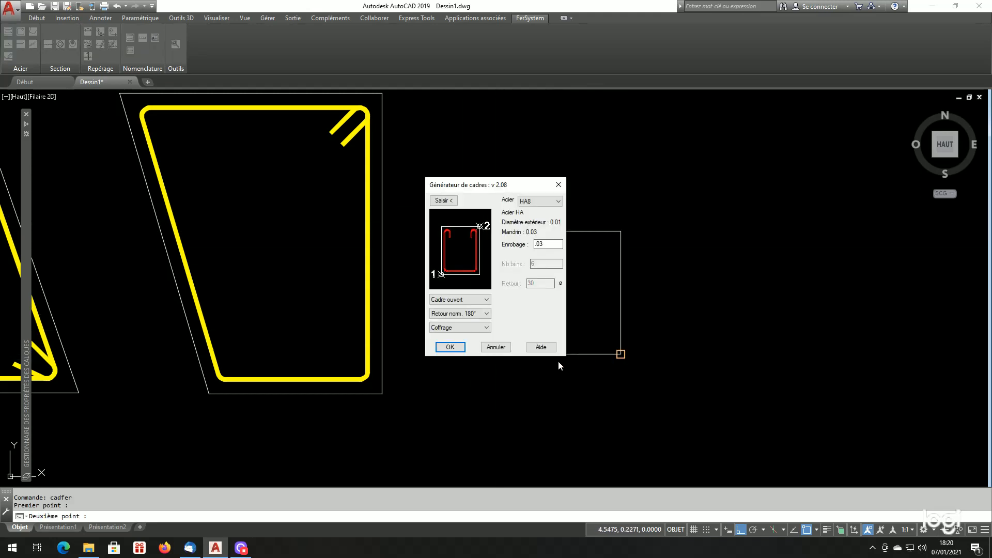
click(465, 346)
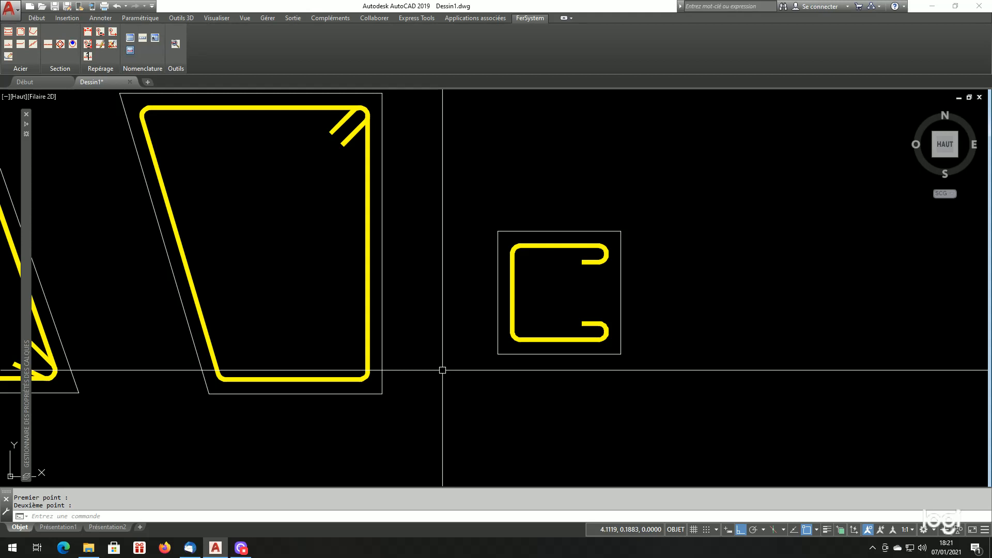
Step: Erase the open frame with 180° ends from the copied square formwork
key(Return)
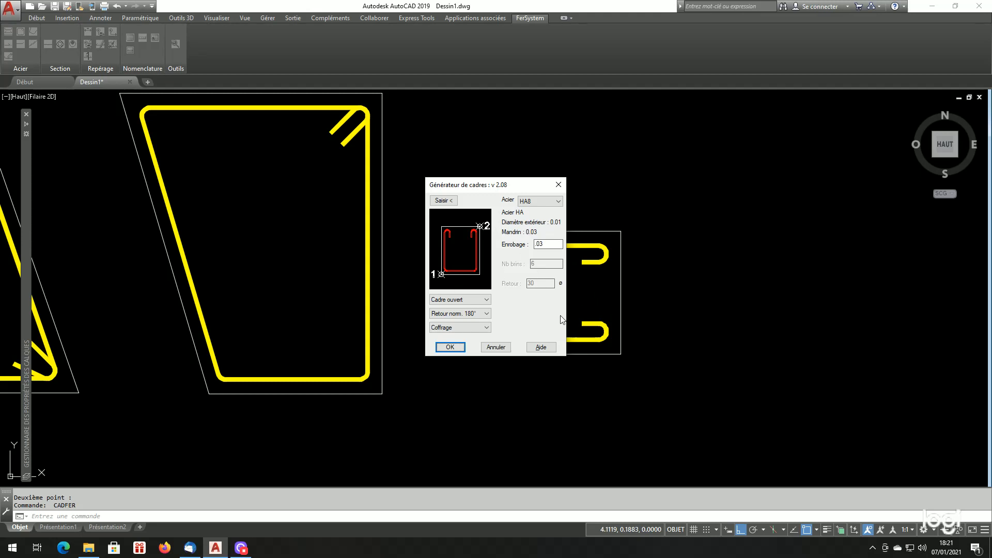
key(Return)
click(593, 328)
text(ef)
key(Return)
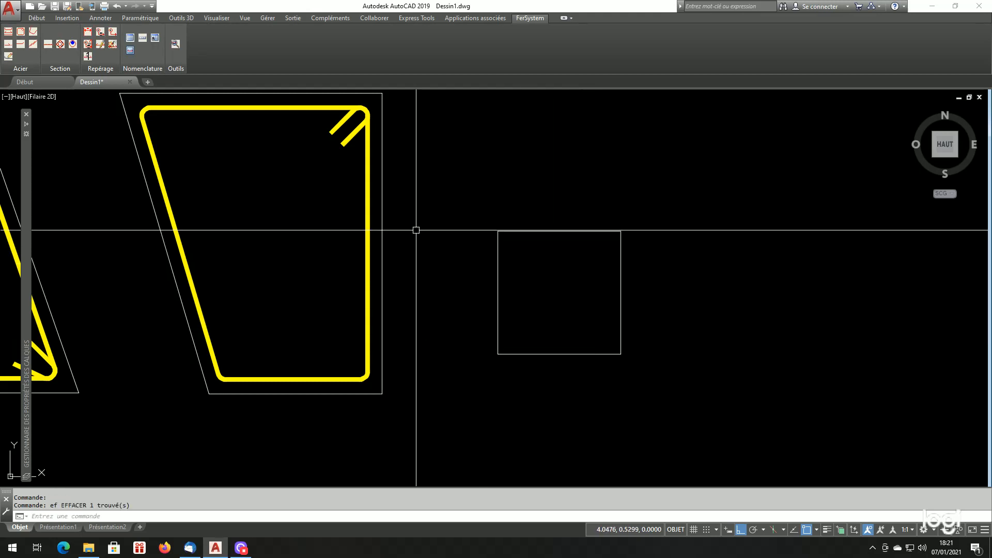
Step: Generate an HA8 Cadre ouvert with Crochet norm. 135° hooks in Epure mode, from the copied square's lower-right to its upper-left corner
click(20, 32)
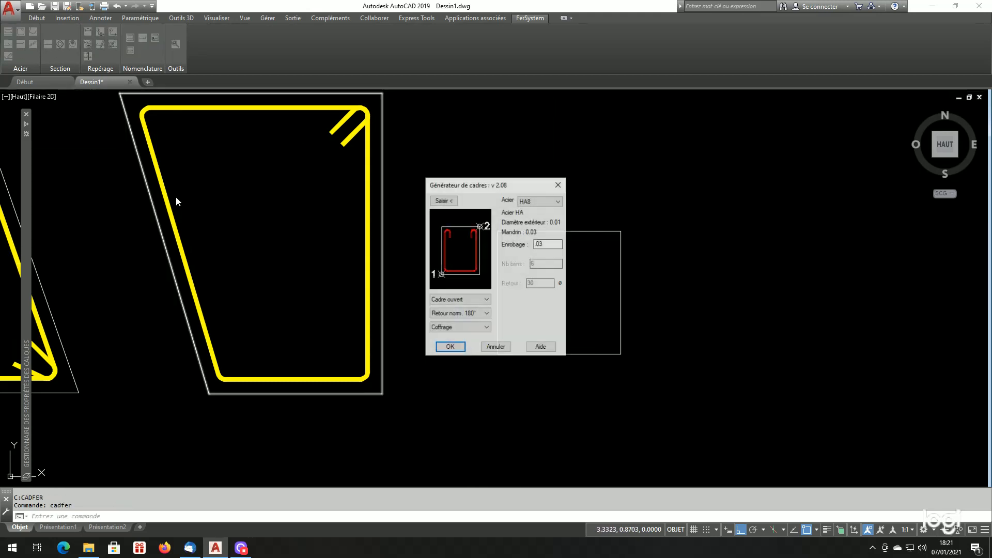
click(458, 315)
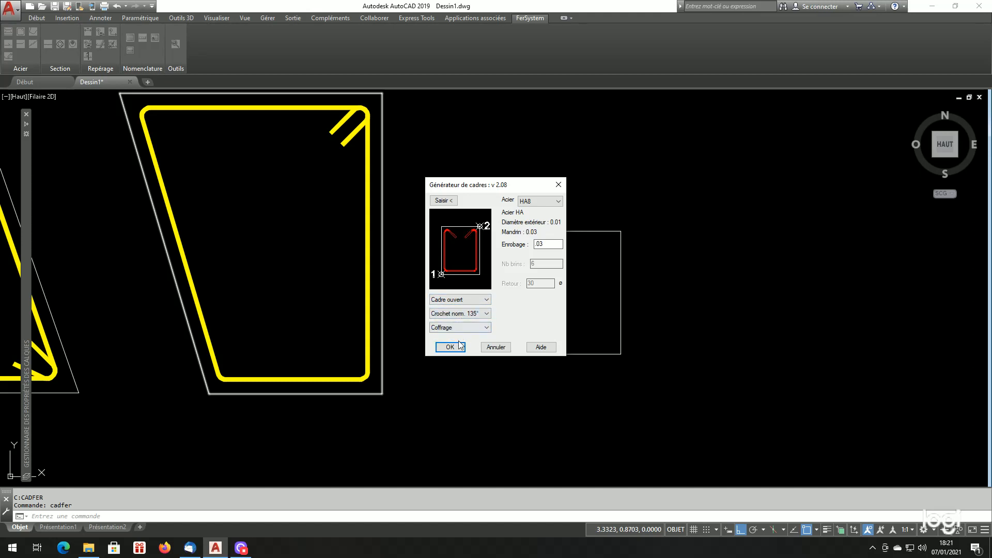
click(463, 328)
click(452, 344)
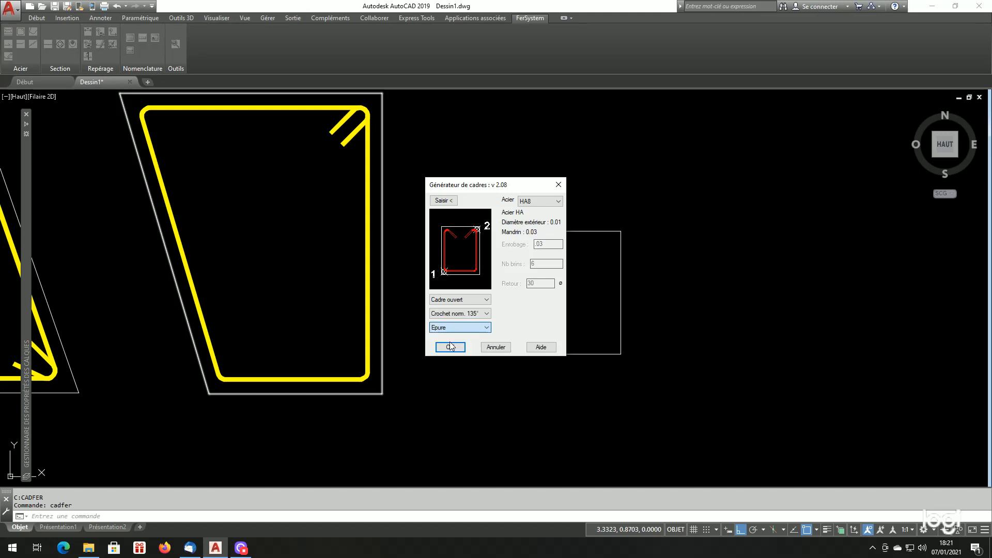
click(443, 201)
click(620, 354)
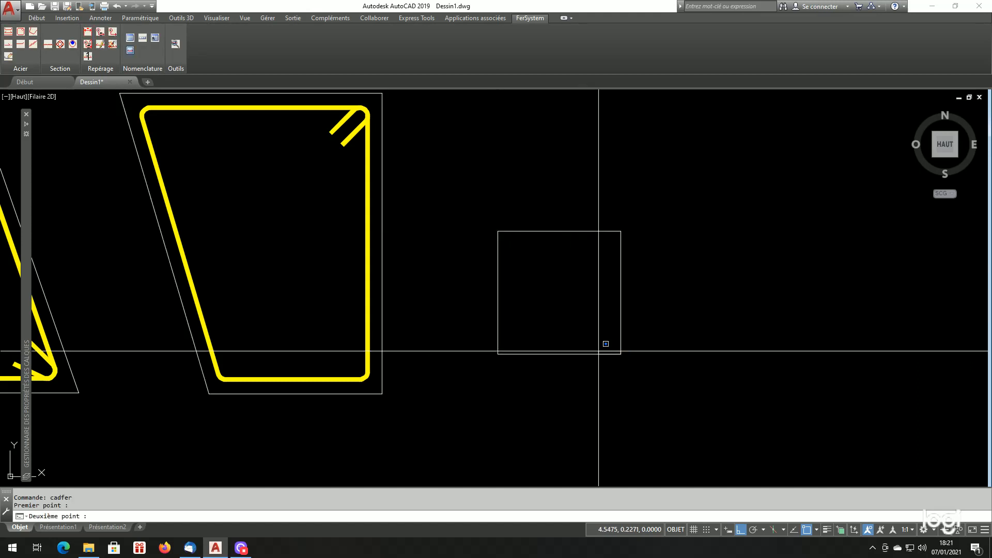
click(503, 235)
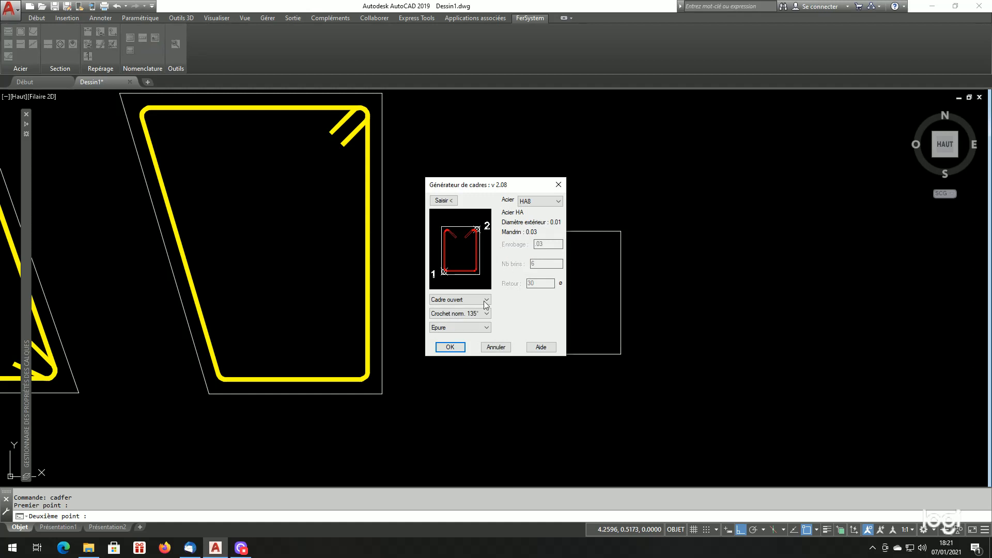
click(450, 347)
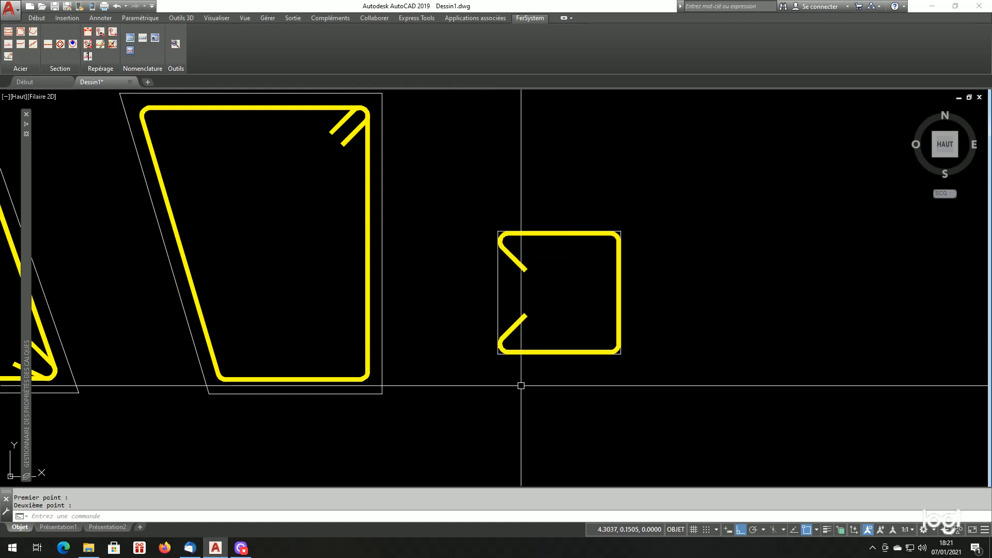
Step: Examine how the bends and outer edges of the new open frame sit against the corners of the square outline
scroll(520, 381, up, 4)
scroll(448, 351, down, 5)
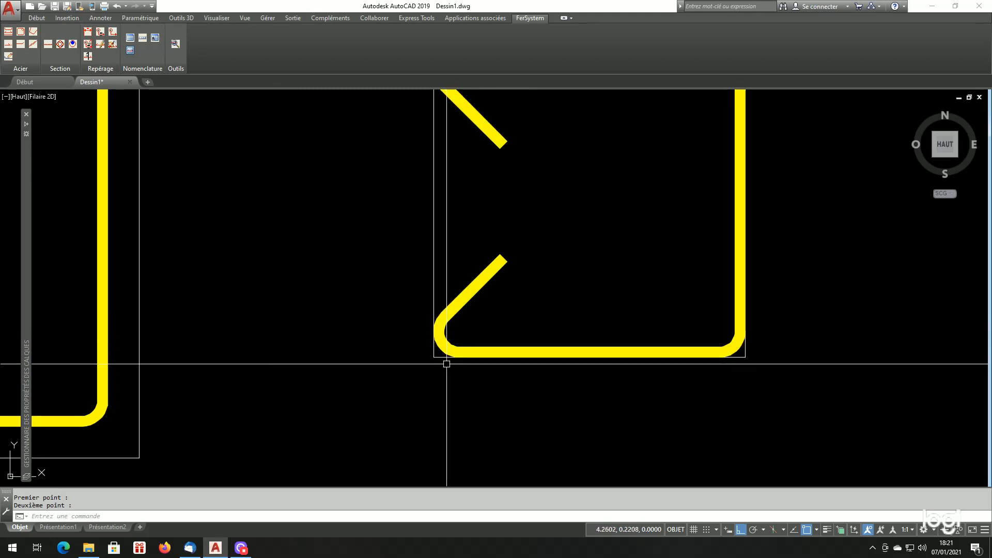
scroll(539, 364, up, 5)
scroll(323, 325, up, 4)
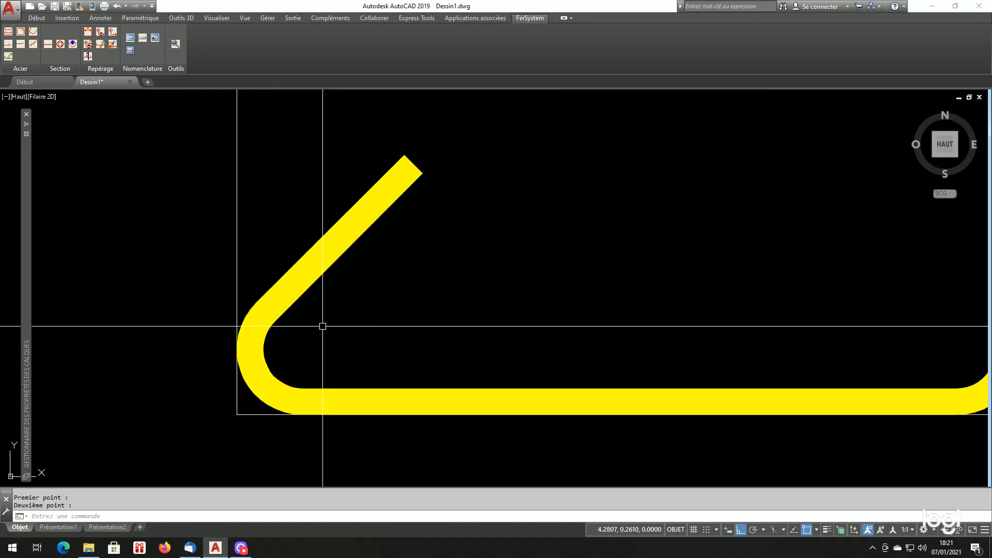
scroll(219, 332, down, 4)
scroll(522, 369, down, 4)
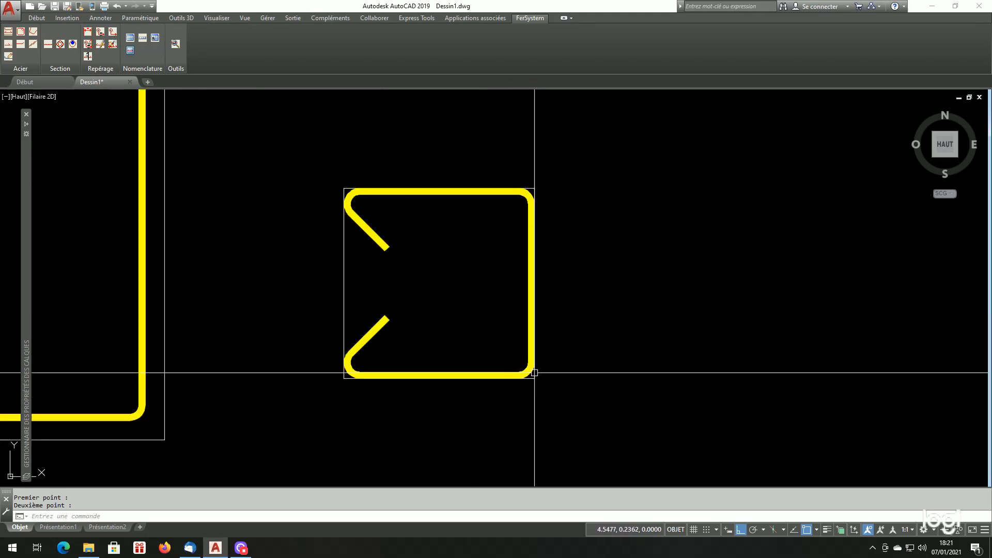
scroll(527, 258, up, 4)
scroll(248, 248, up, 8)
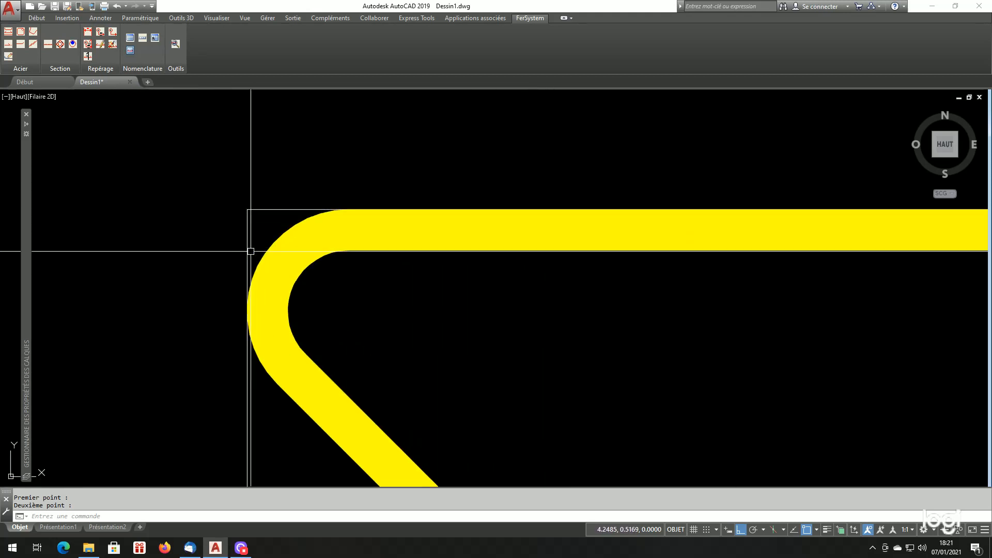
scroll(248, 253, down, 10)
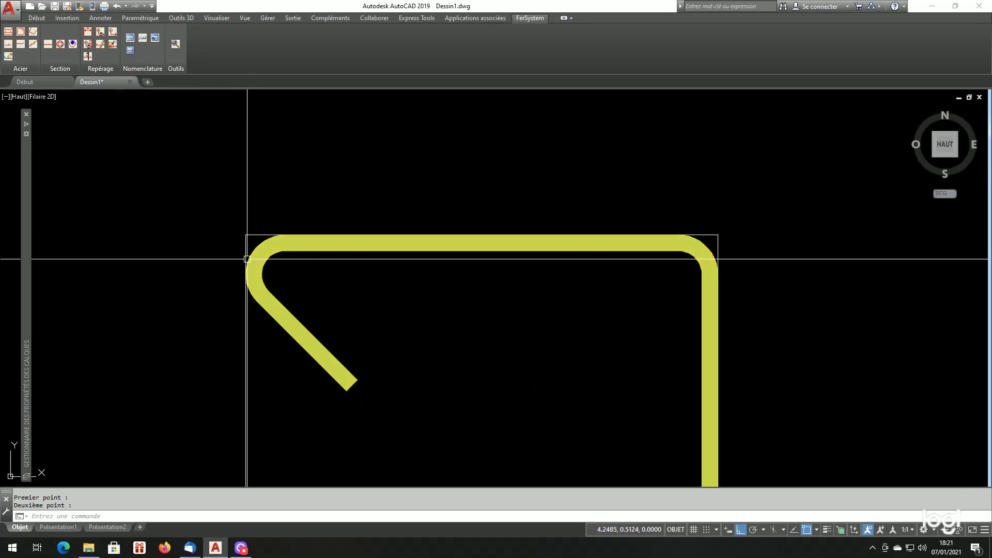
scroll(288, 283, up, 2)
scroll(405, 323, down, 10)
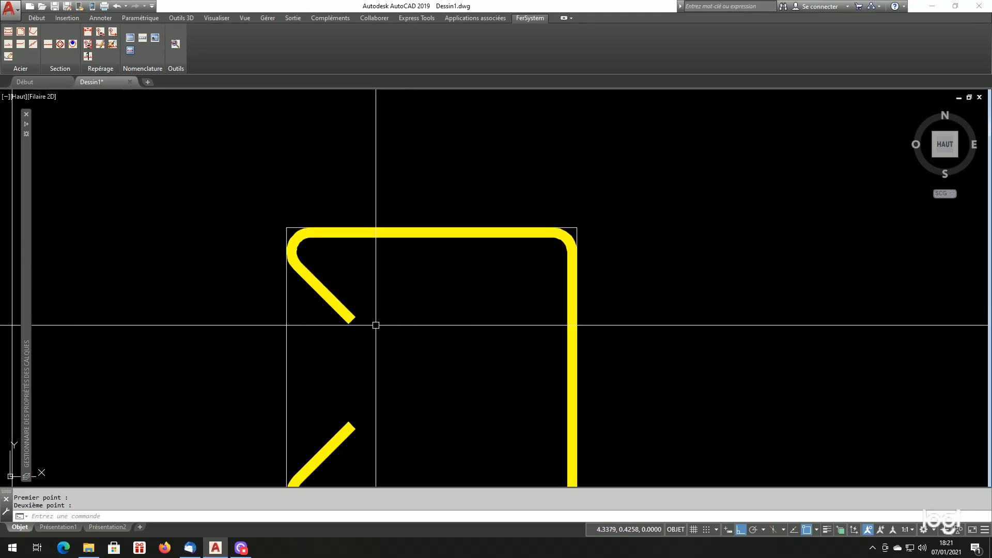
Step: Select the yellow frame around the four cyan bars between the two horizontal formwork lines
scroll(237, 336, down, 3)
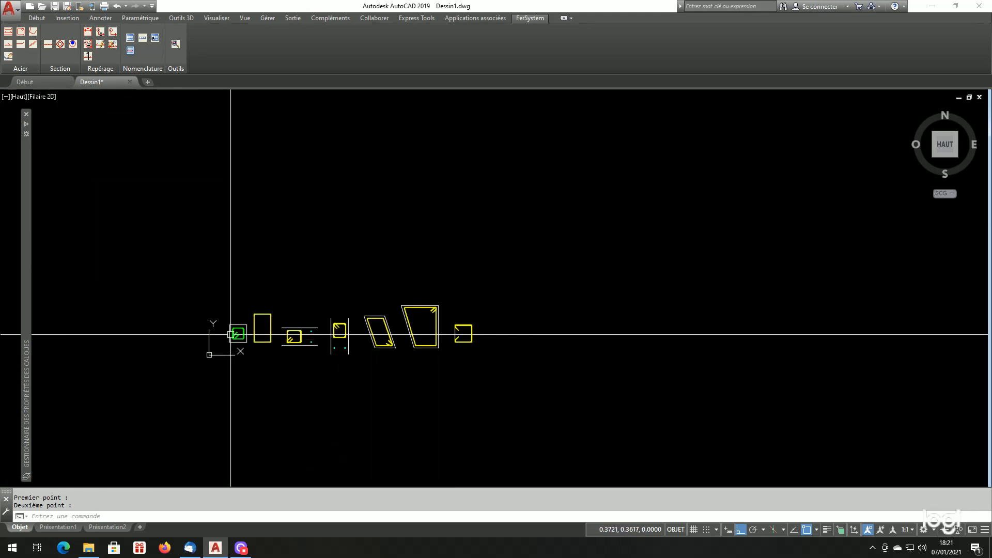
scroll(237, 335, up, 2)
scroll(390, 337, up, 6)
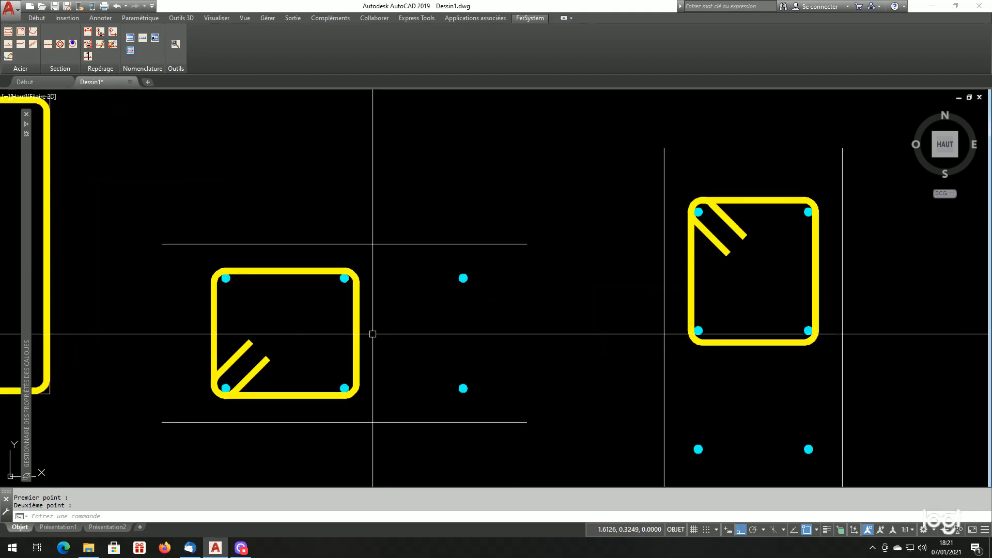
click(356, 329)
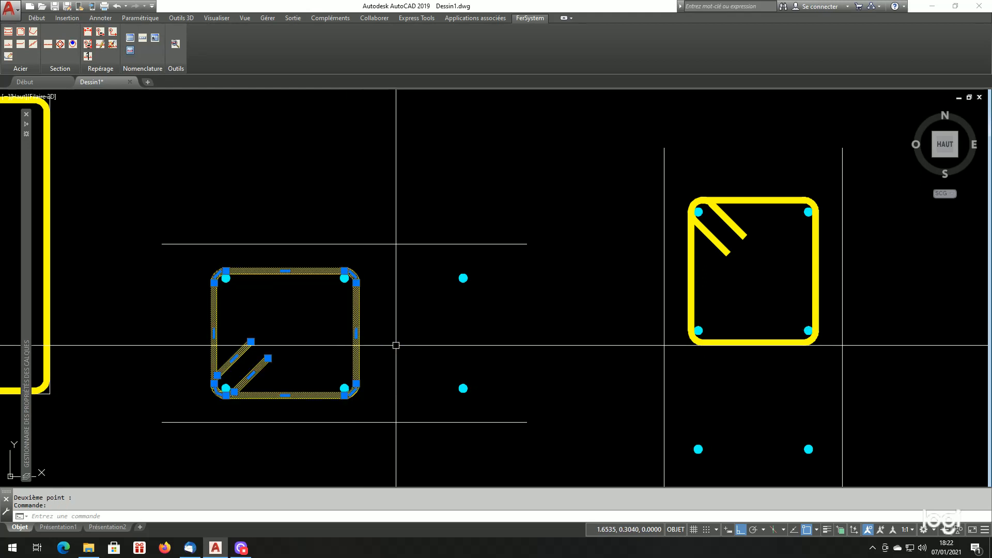
Step: Erase the selected yellow frame, then set the open-frame generator to Quadrant reference points and HA6 steel
text(ef)
key(Return)
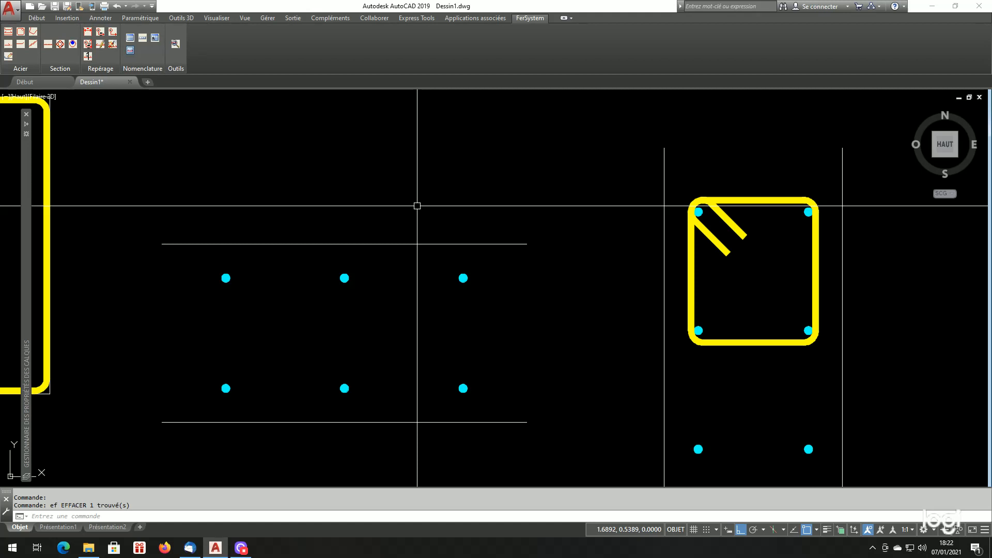
click(20, 32)
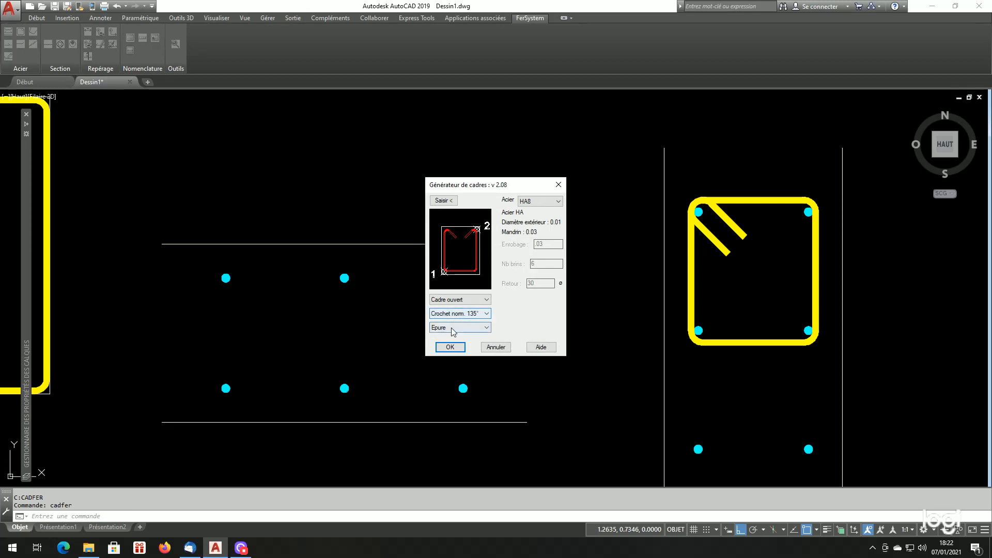
click(451, 327)
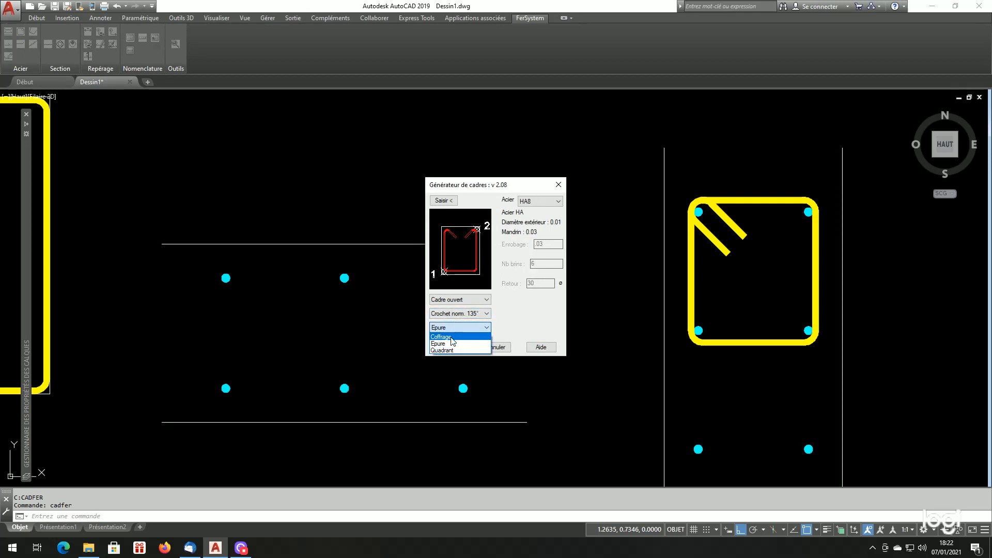
click(446, 350)
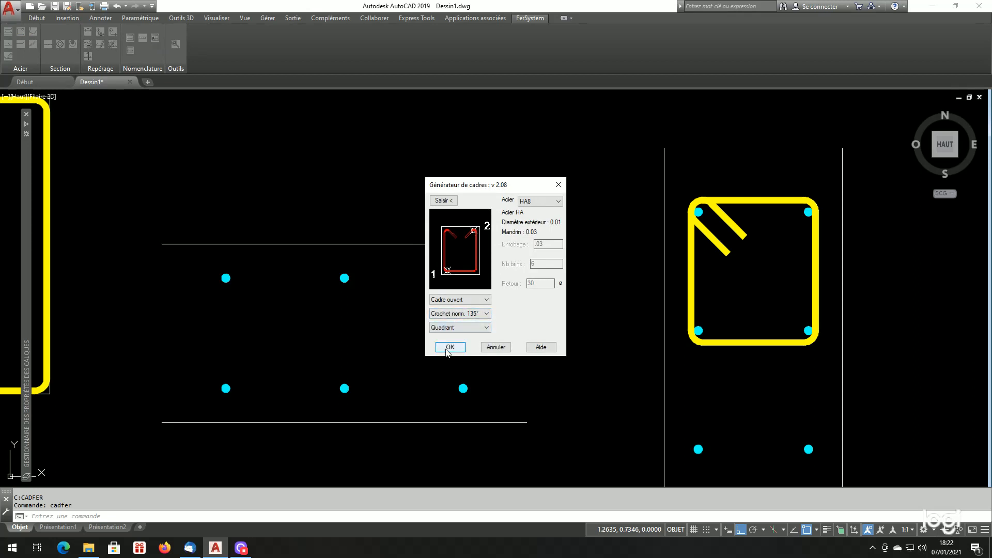
click(534, 202)
click(535, 210)
Step: Generate the HA6 open frame from the bottom quadrant of the lower-left bar to the top quadrant of the upper-middle bar
click(444, 201)
scroll(231, 339, up, 4)
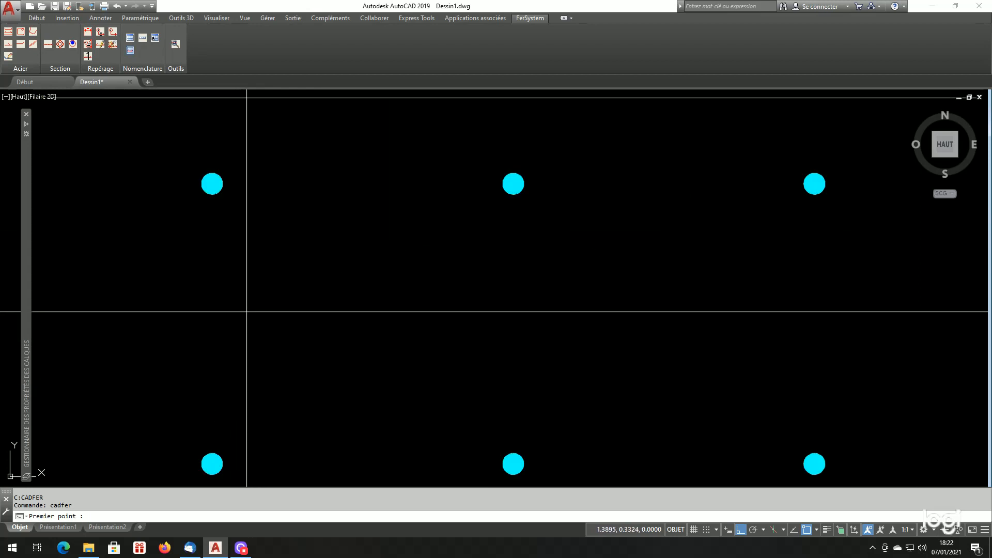
shift+right_click(248, 311)
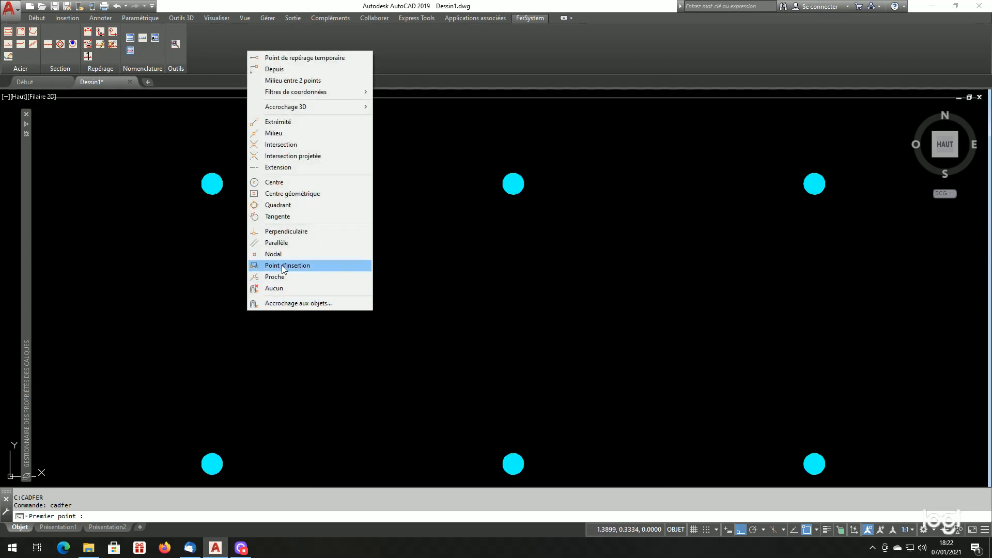
click(279, 205)
click(211, 464)
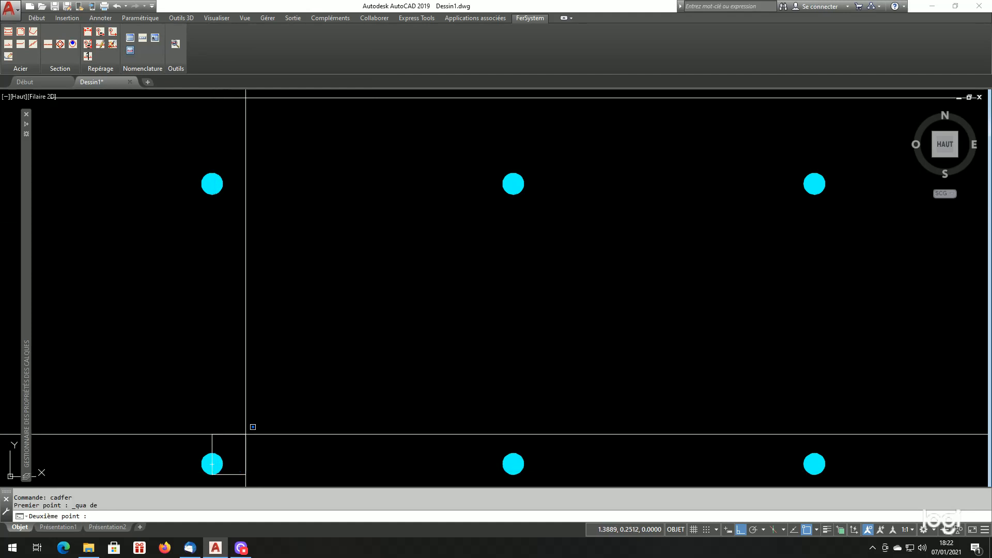
shift+right_click(365, 255)
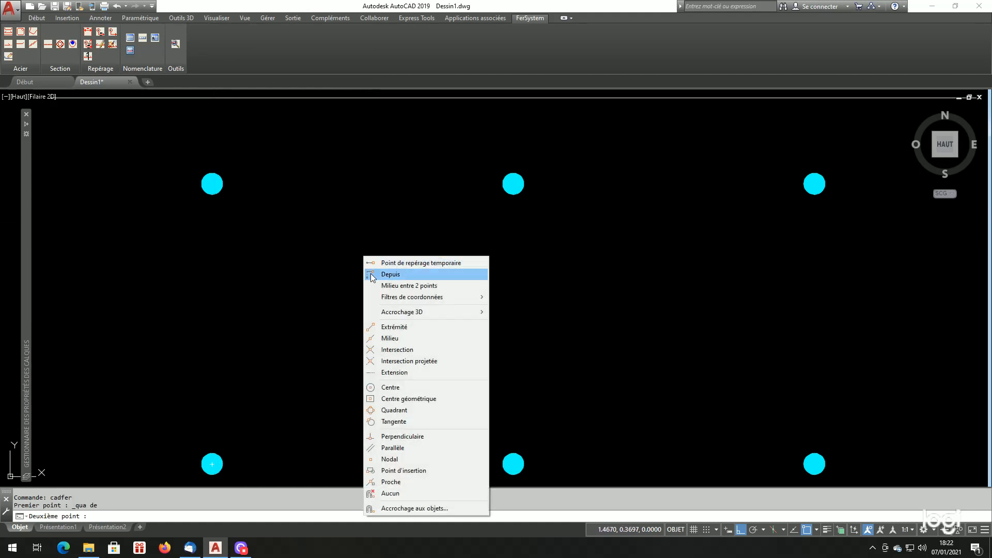
click(392, 409)
click(514, 173)
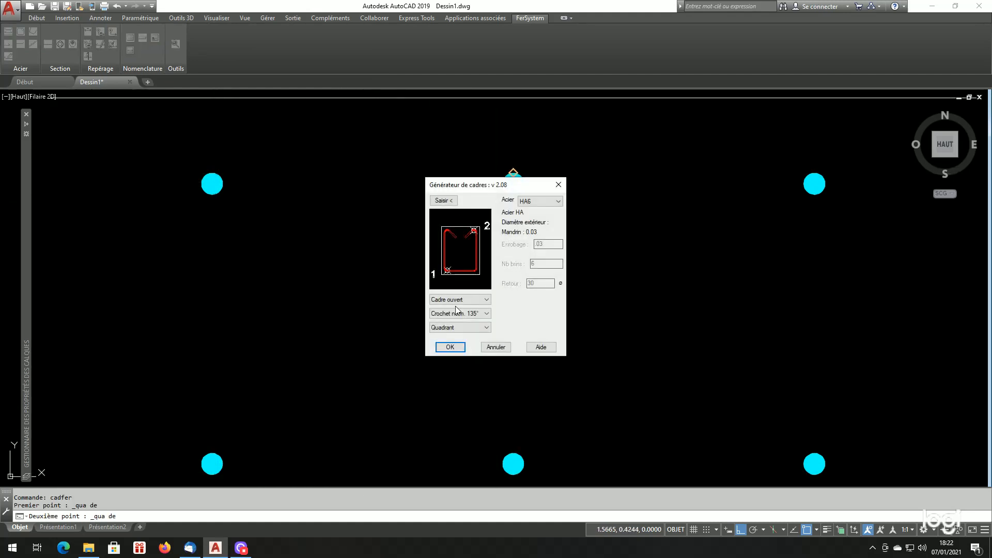
click(449, 347)
Step: Examine how the red open frame and its 135° hooks wrap around the four corner bars
scroll(348, 325, down, 2)
scroll(278, 383, up, 4)
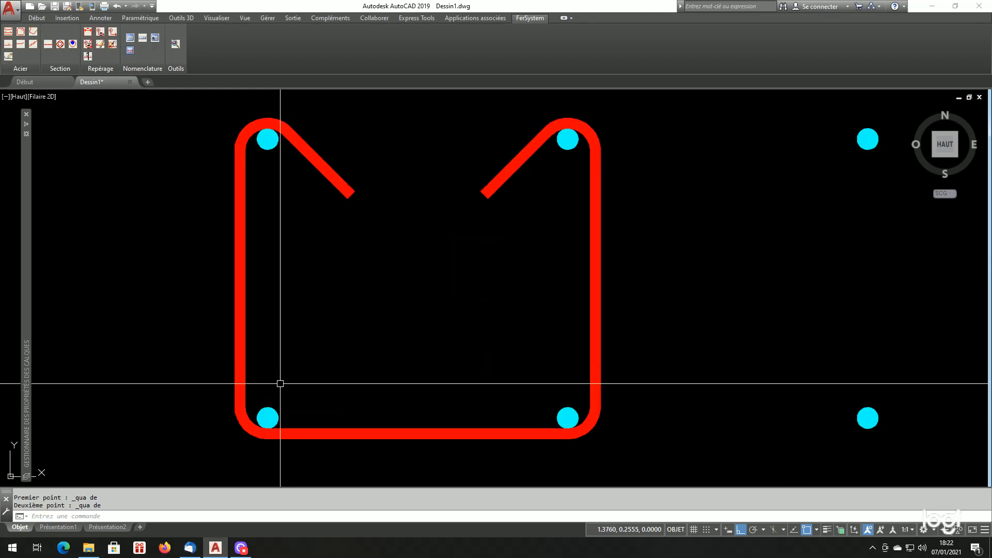
scroll(275, 383, down, 4)
scroll(250, 221, up, 4)
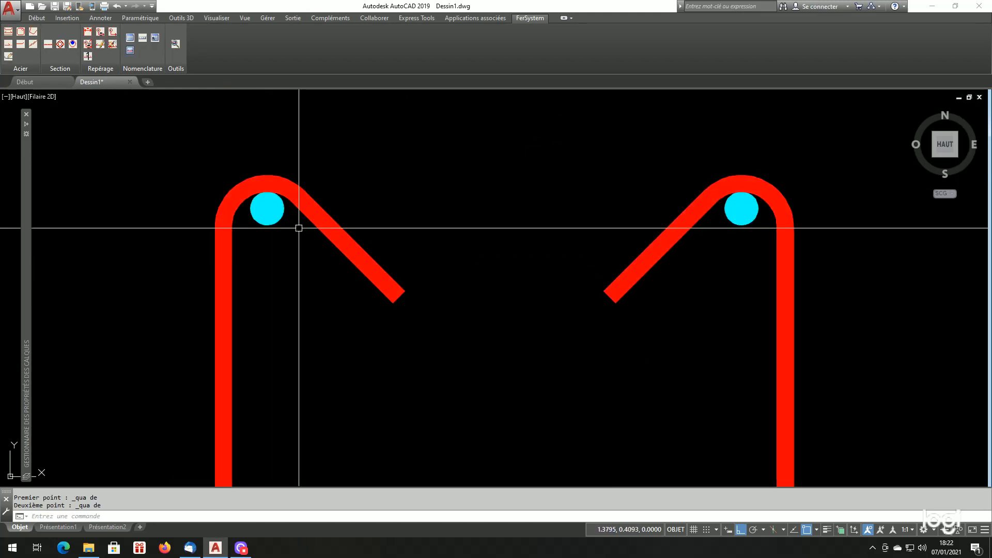
scroll(567, 230, down, 2)
scroll(567, 230, up, 3)
scroll(588, 200, down, 5)
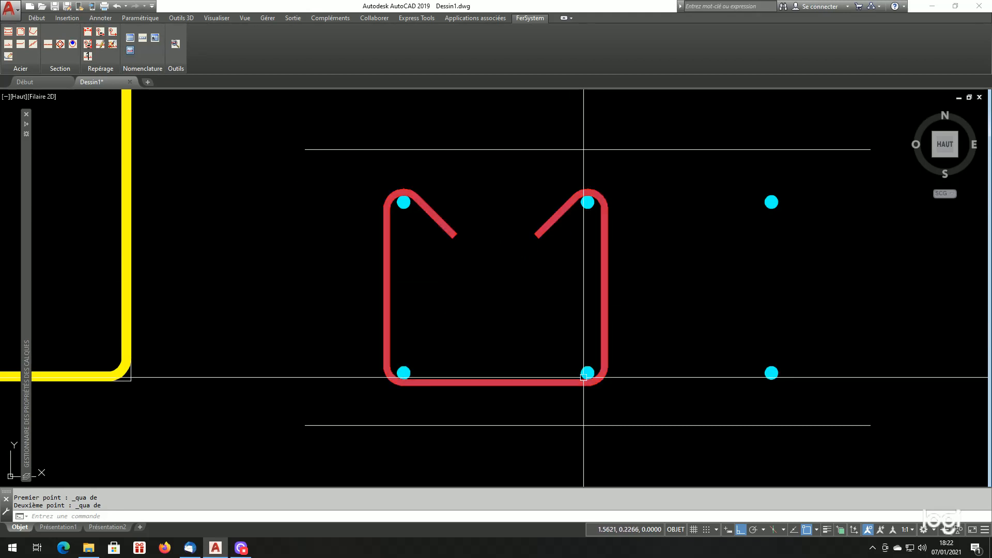
scroll(584, 371, up, 4)
scroll(480, 356, down, 6)
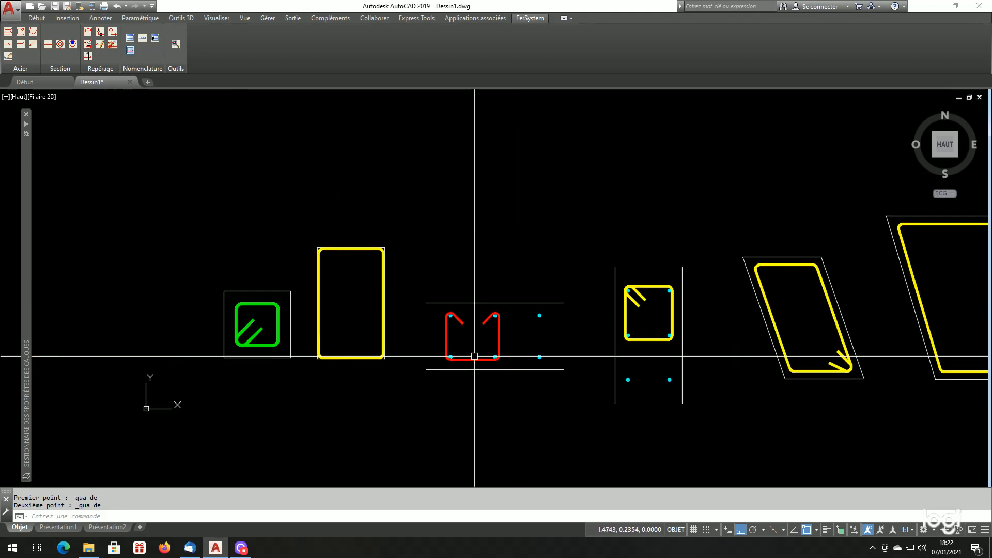
Step: Erase the yellow closed frame around the upper four bars between the two vertical lines
scroll(578, 339, up, 6)
click(622, 330)
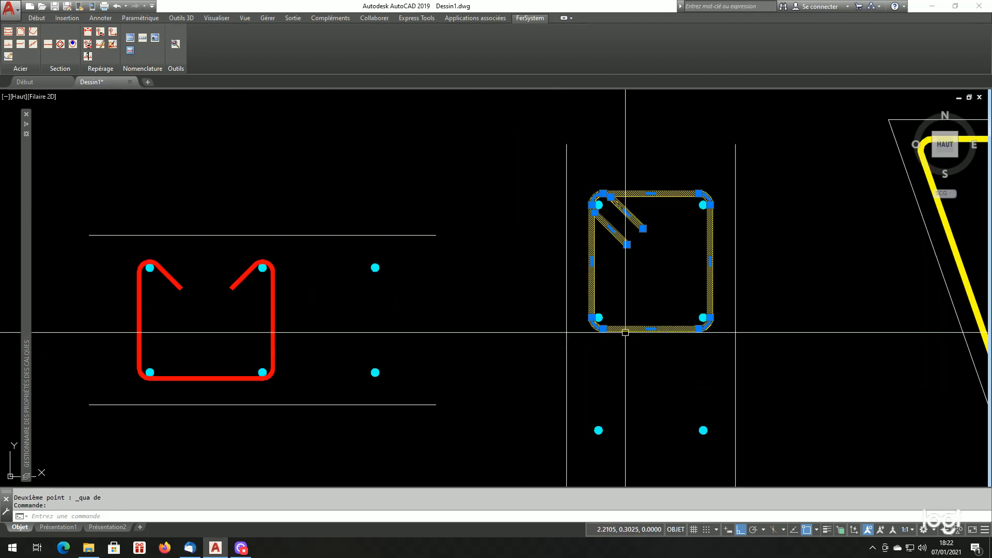
text(ef)
key(Return)
scroll(664, 264, up, 2)
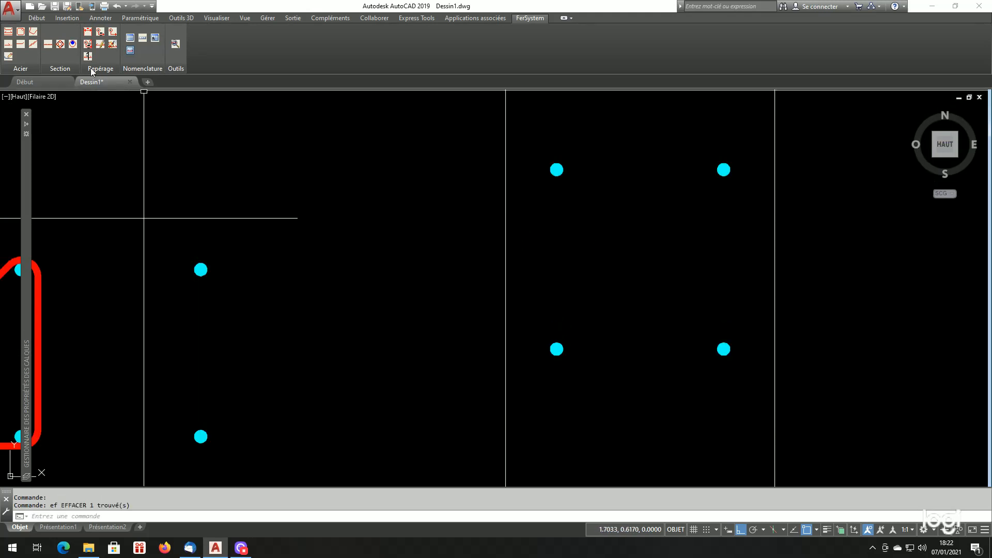
Step: Configure the frame generator for an open frame with Retour norm. 180° ends, Quadrant reference points and HA8 steel
click(19, 32)
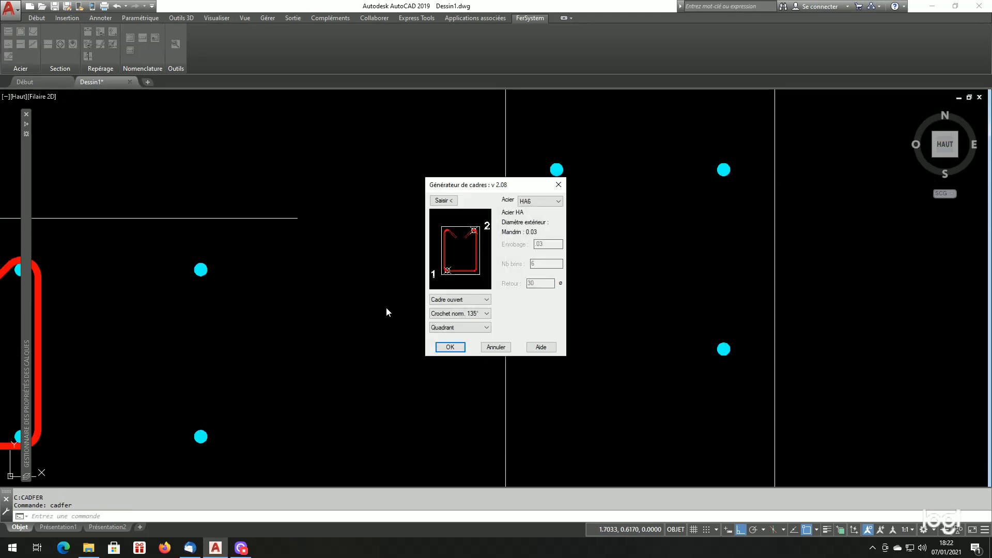
click(453, 299)
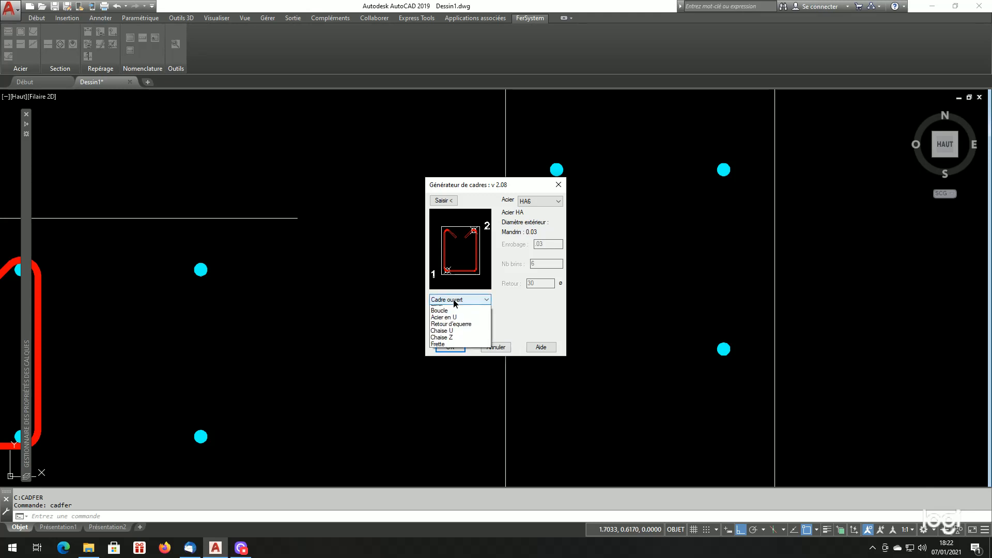
click(457, 307)
click(458, 314)
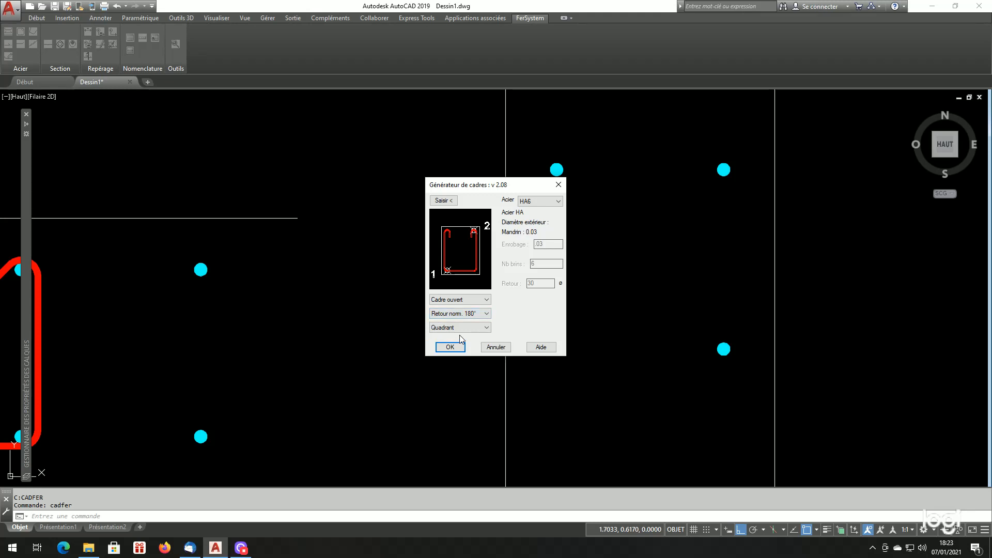
click(466, 326)
click(537, 201)
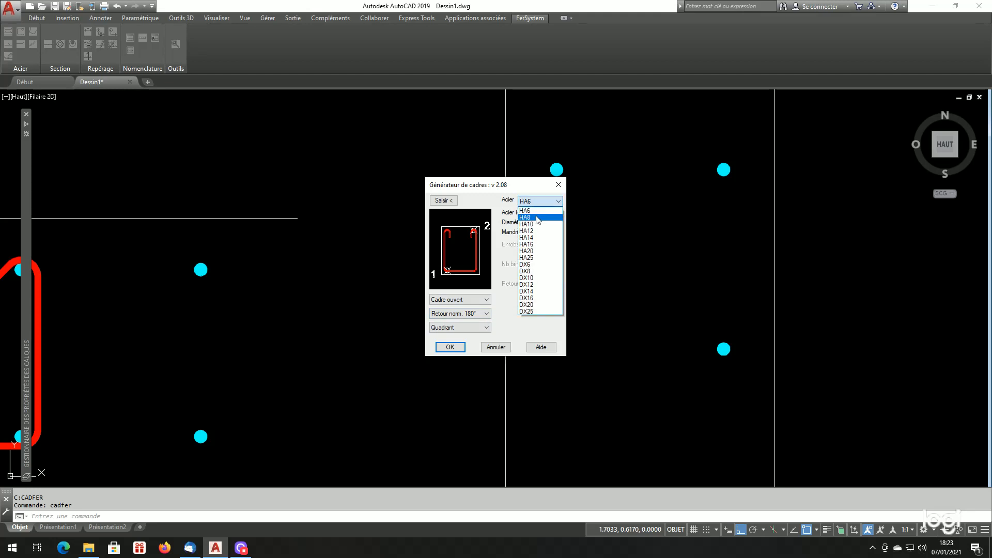
click(537, 220)
Step: Generate the HA8 open frame from the upper-left bar's left quadrant to the right quadrant of the second-row right bar
click(456, 203)
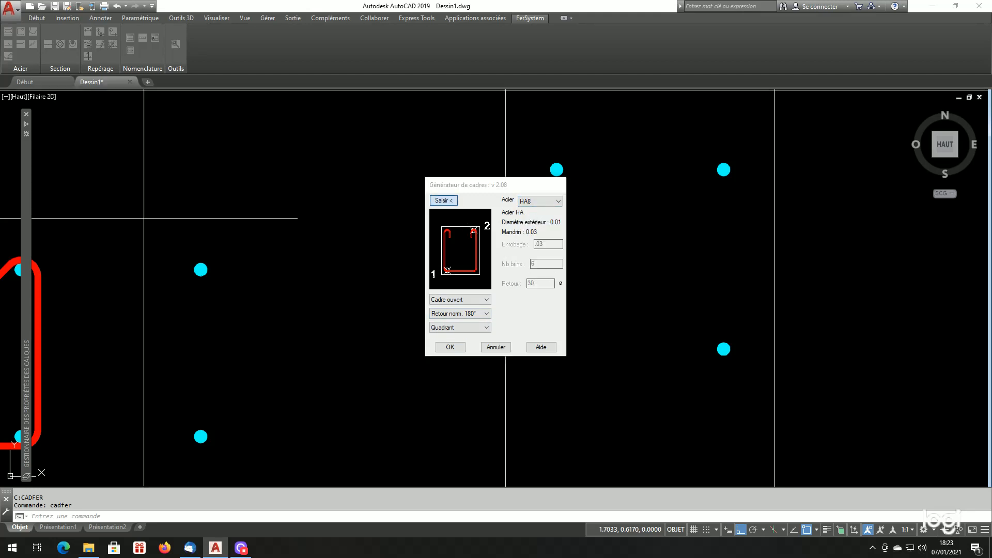
scroll(587, 140, up, 3)
shift+right_click(583, 141)
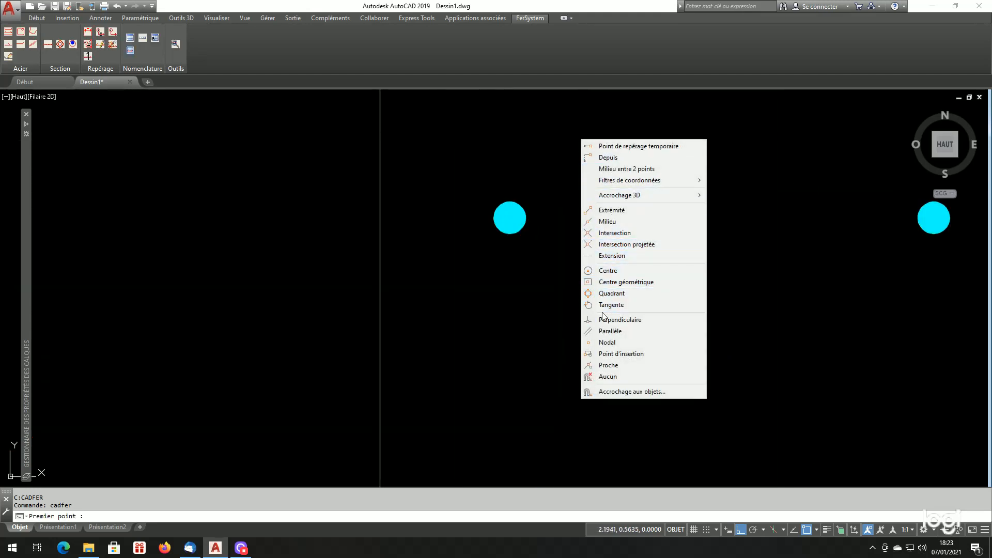
click(609, 293)
click(493, 217)
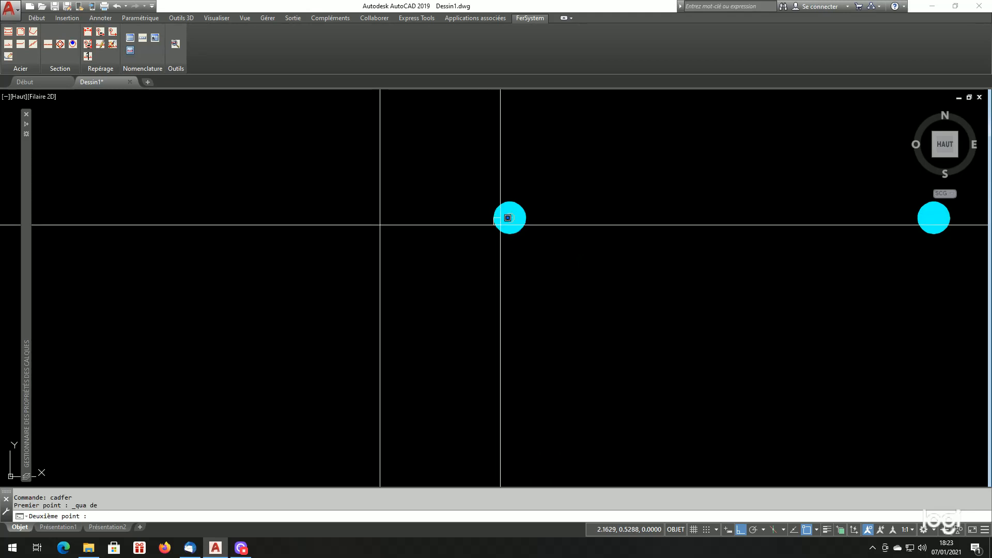
scroll(498, 221, down, 5)
shift+right_click(556, 275)
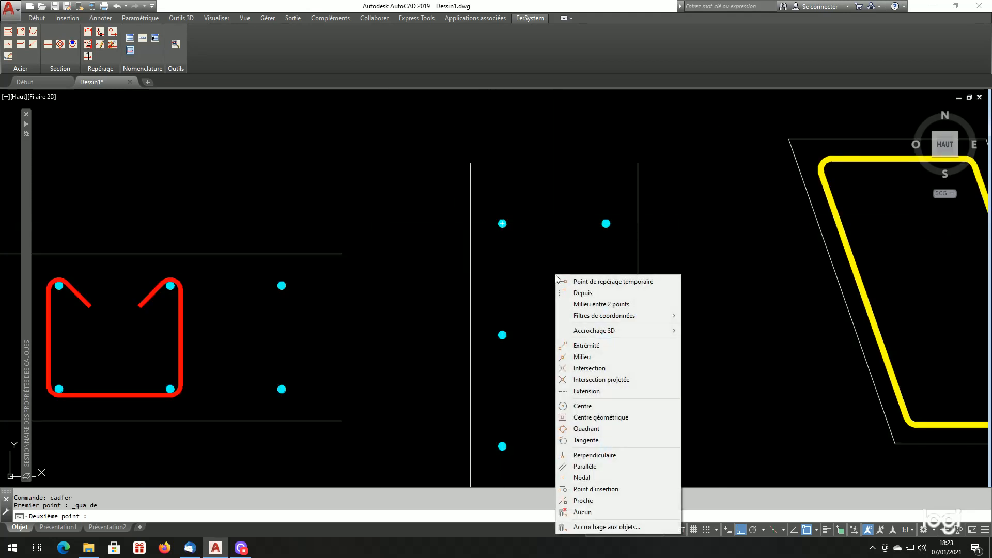
click(589, 429)
scroll(620, 336, up, 4)
click(592, 330)
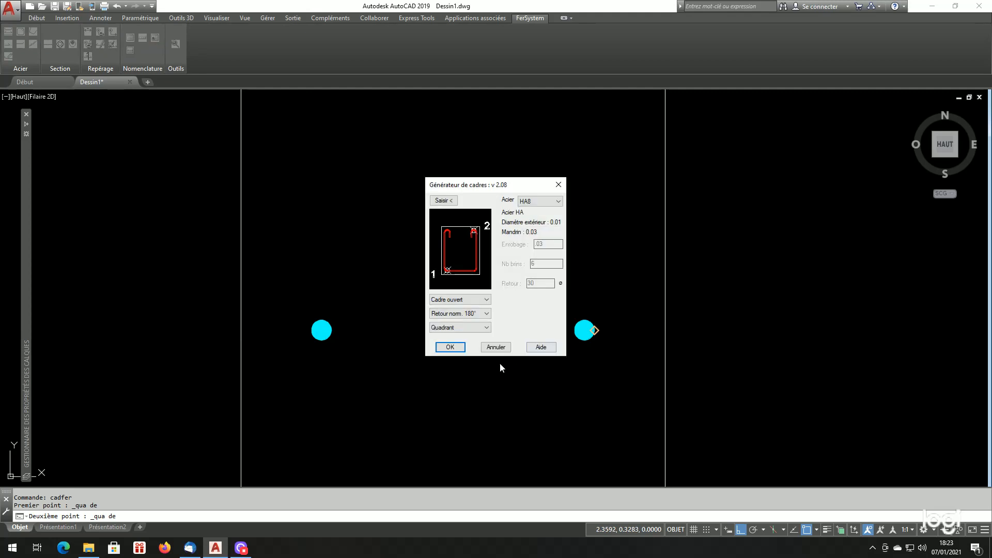
click(450, 348)
scroll(444, 337, down, 4)
scroll(481, 228, up, 2)
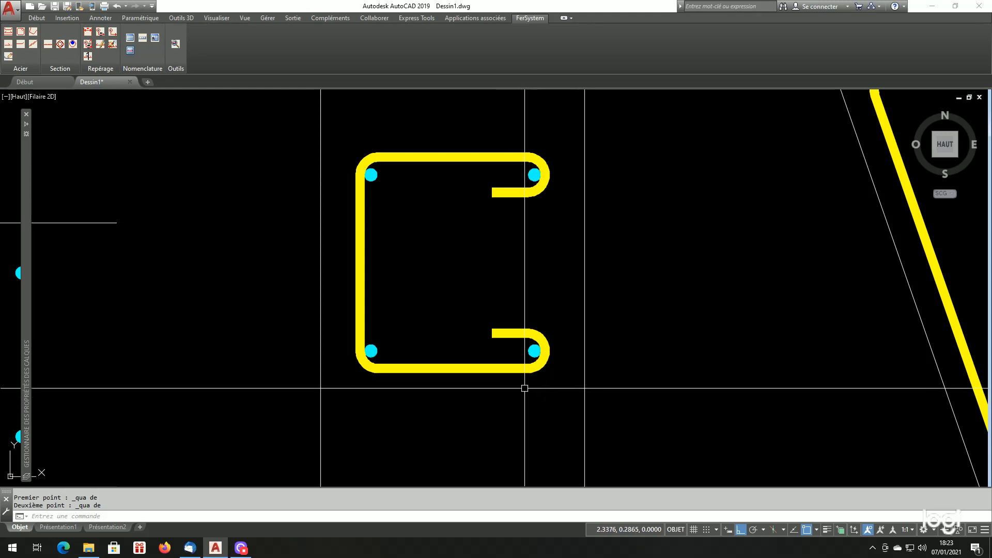
Step: Erase the yellow open frame whose 180° returns lie on the right-hand bars
click(493, 374)
text(ef)
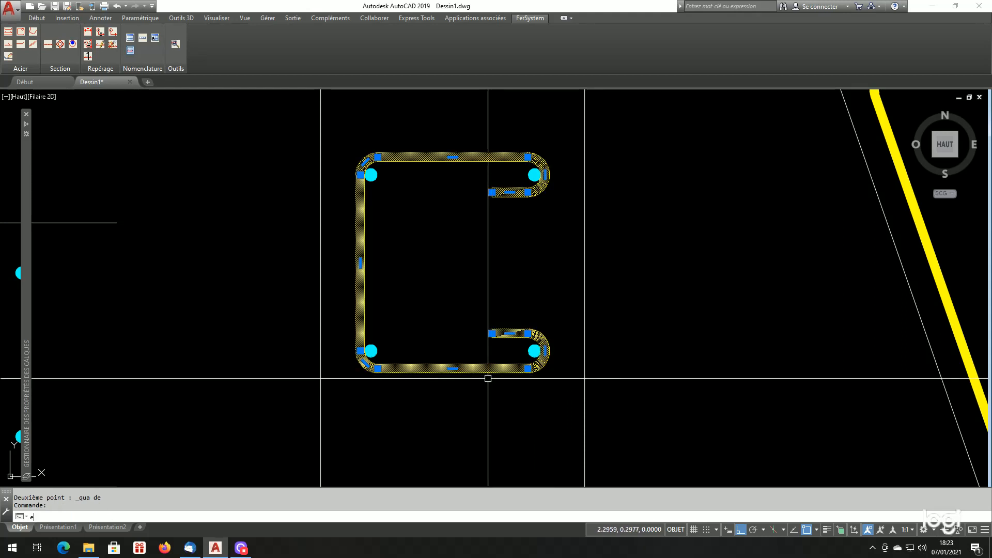
key(Return)
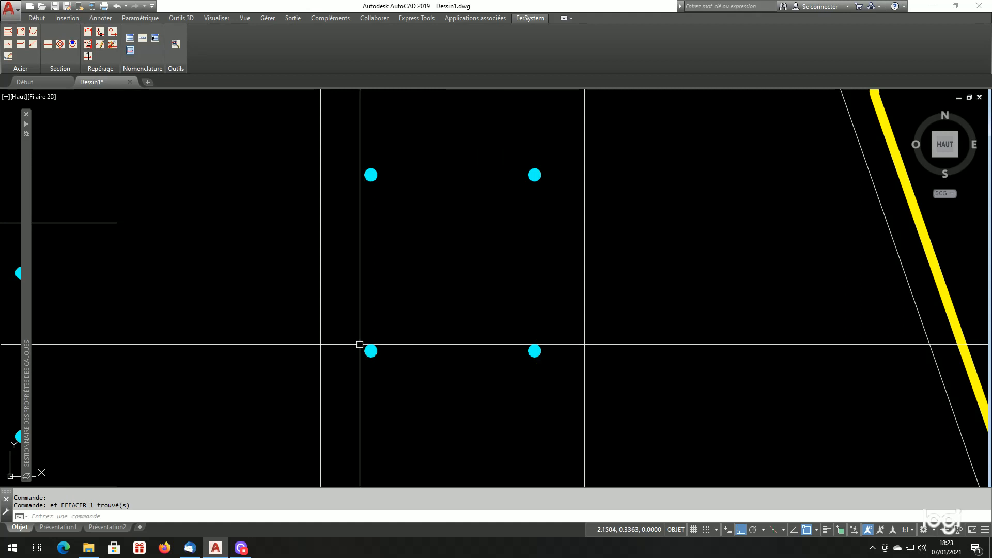
Step: Generate the HA8 open frame from the second-row right bar's right quadrant to the upper-left bar's left quadrant and check its fit around the bars
click(20, 31)
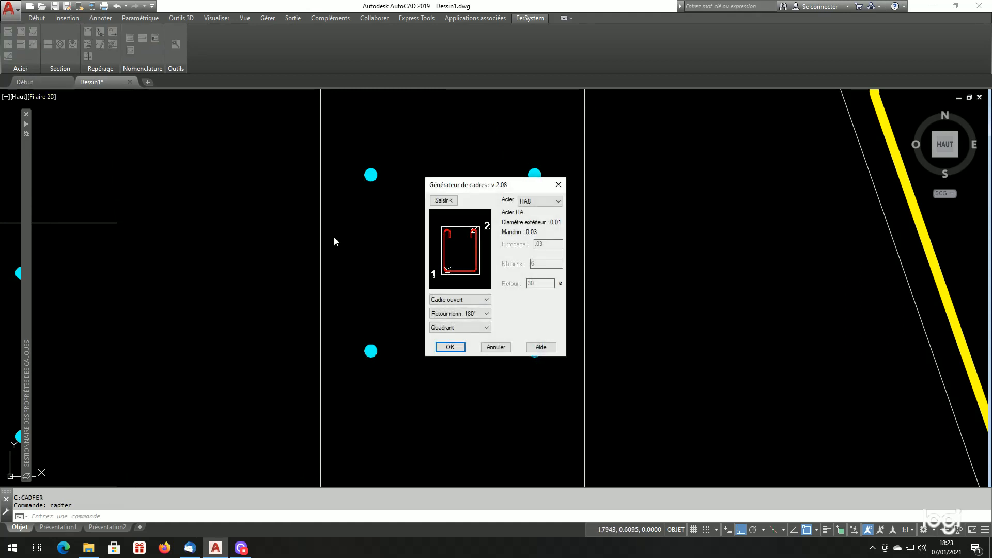
click(442, 200)
shift+right_click(454, 205)
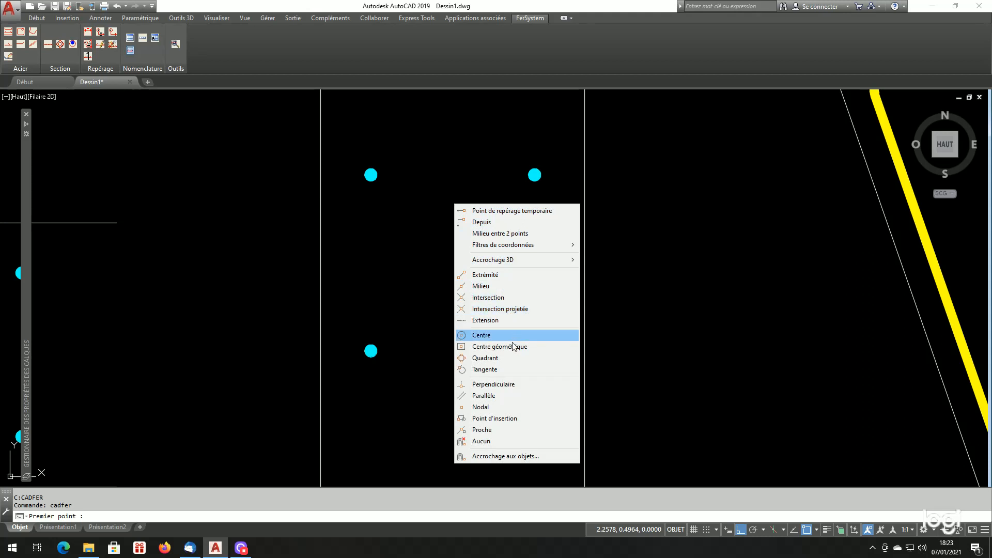
click(509, 358)
click(537, 350)
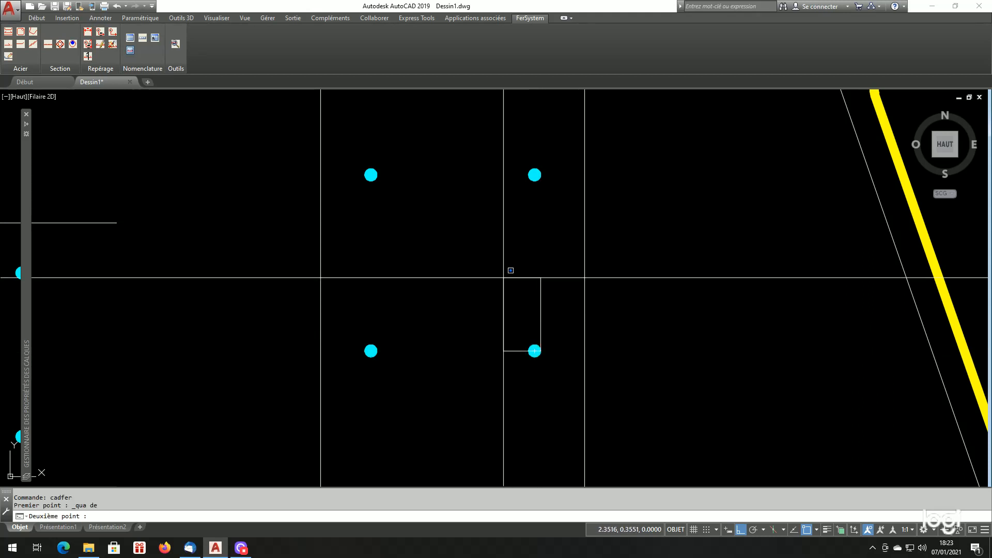
shift+right_click(470, 211)
click(509, 364)
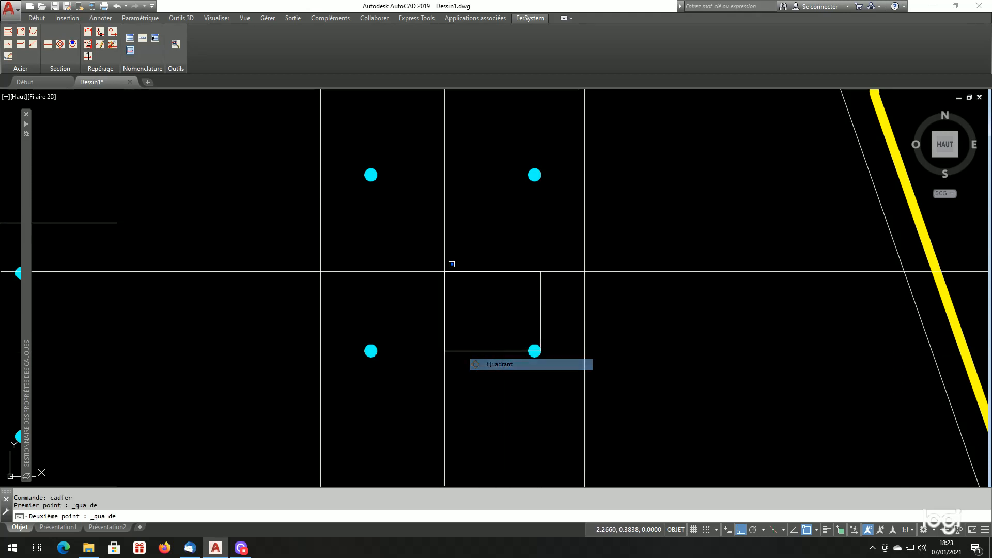
click(368, 170)
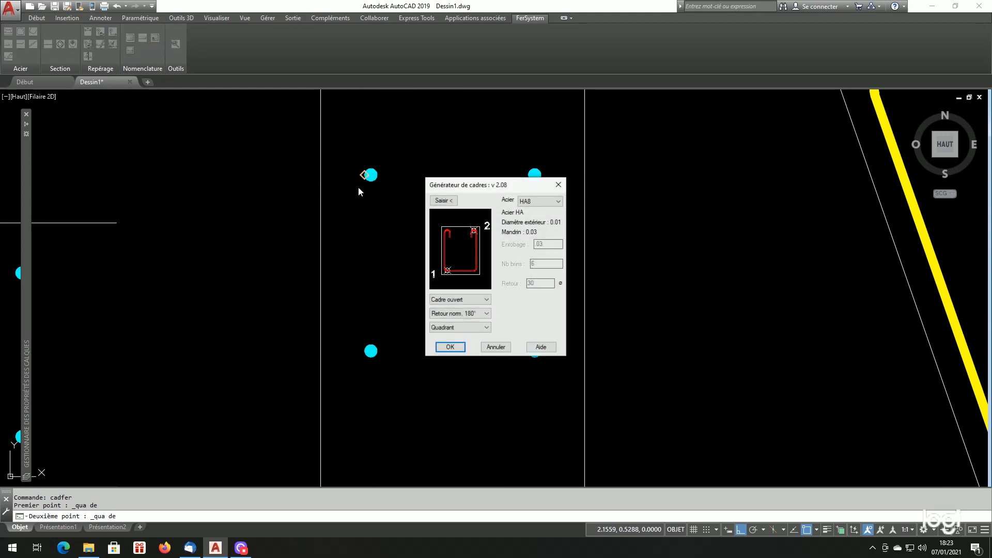
click(450, 347)
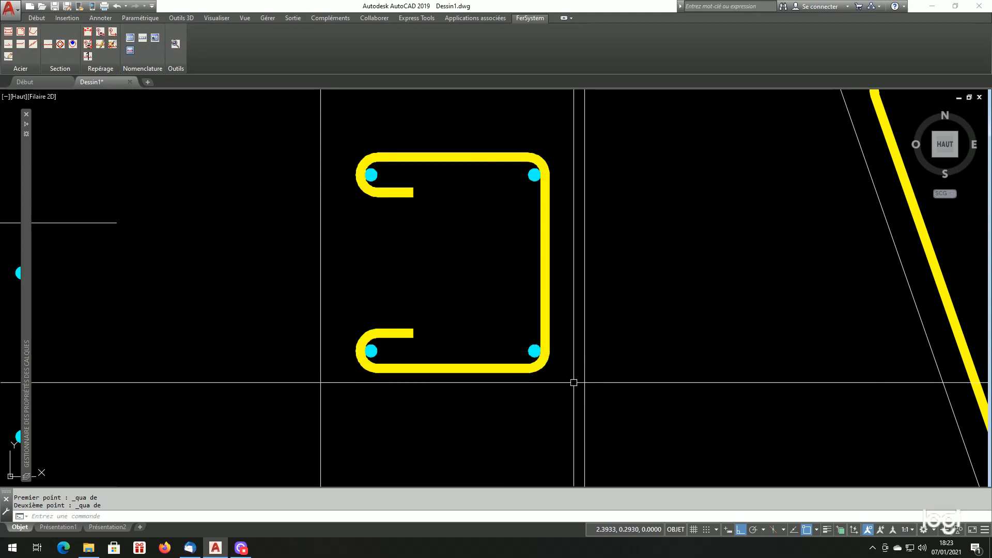
scroll(573, 382, up, 6)
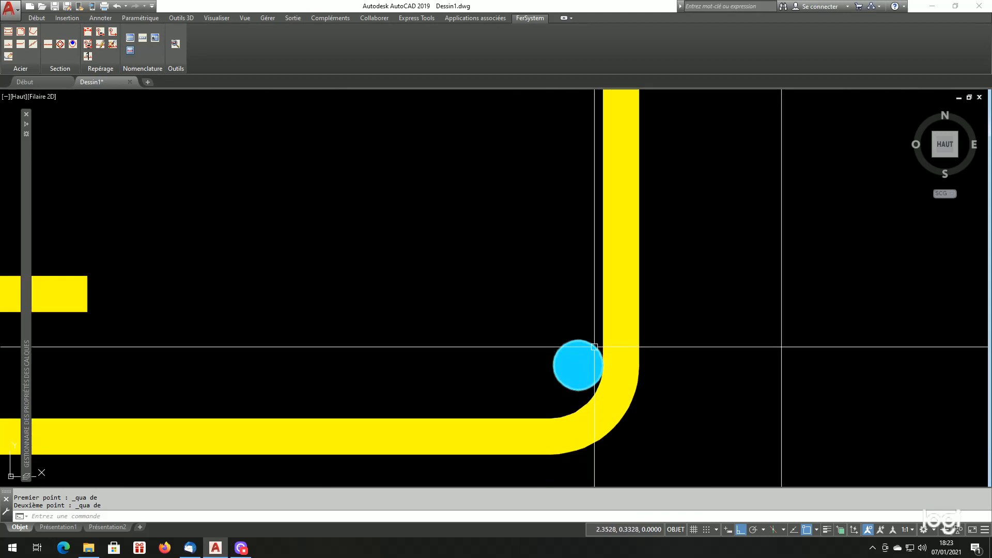
scroll(572, 370, up, 2)
scroll(609, 359, down, 7)
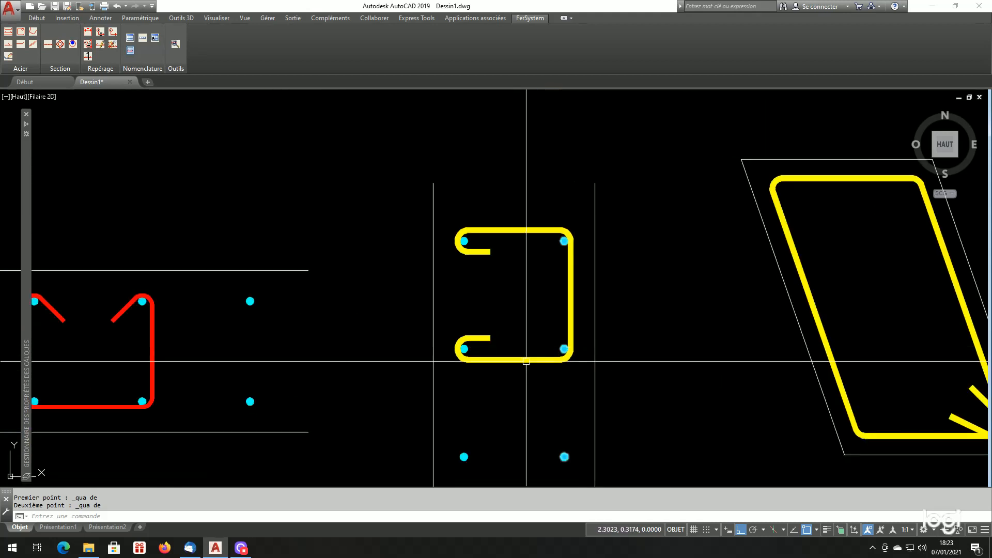
Step: Examine how the yellow 180° return frame and the red open frame sit around their bars
scroll(467, 331, up, 3)
scroll(467, 330, up, 3)
scroll(382, 341, down, 7)
scroll(402, 289, up, 3)
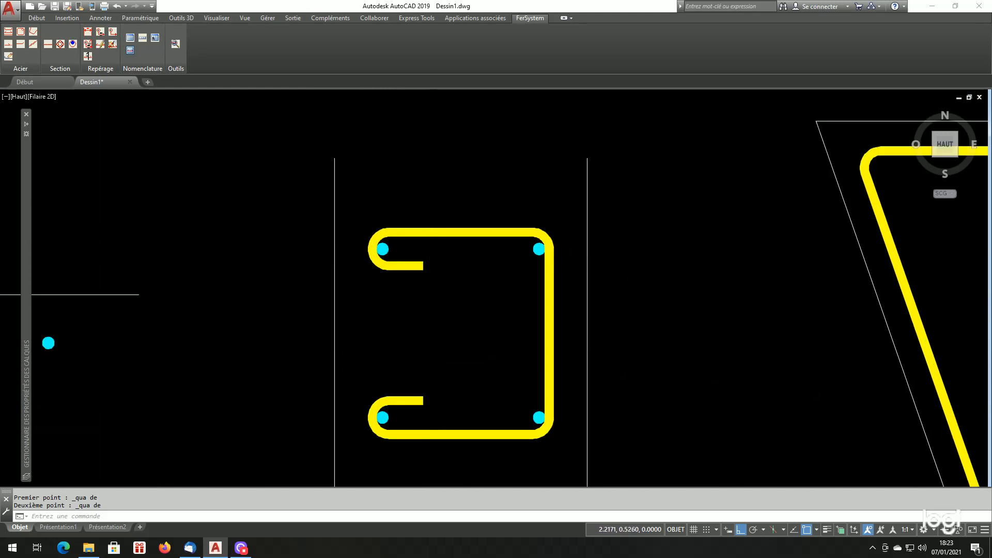
scroll(398, 253, down, 7)
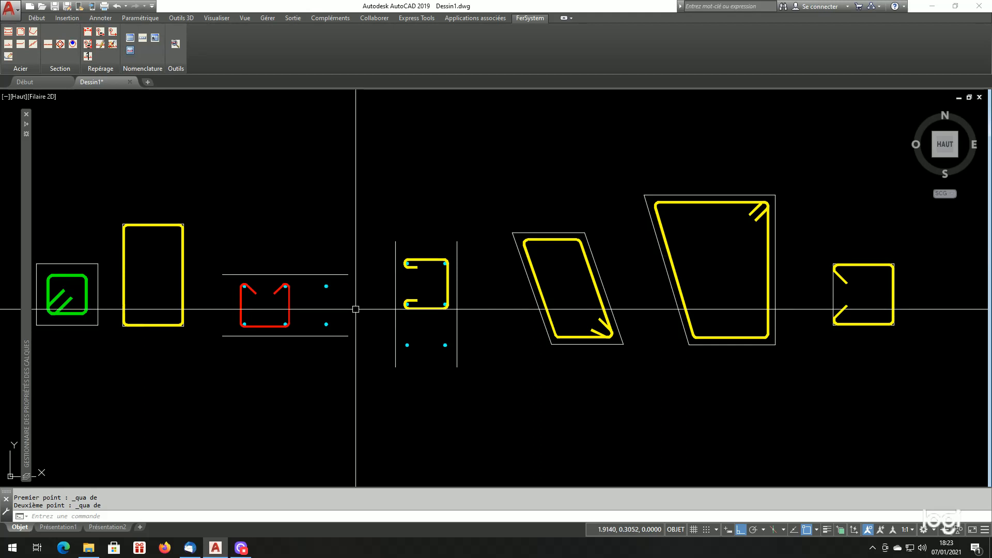
scroll(331, 306, up, 4)
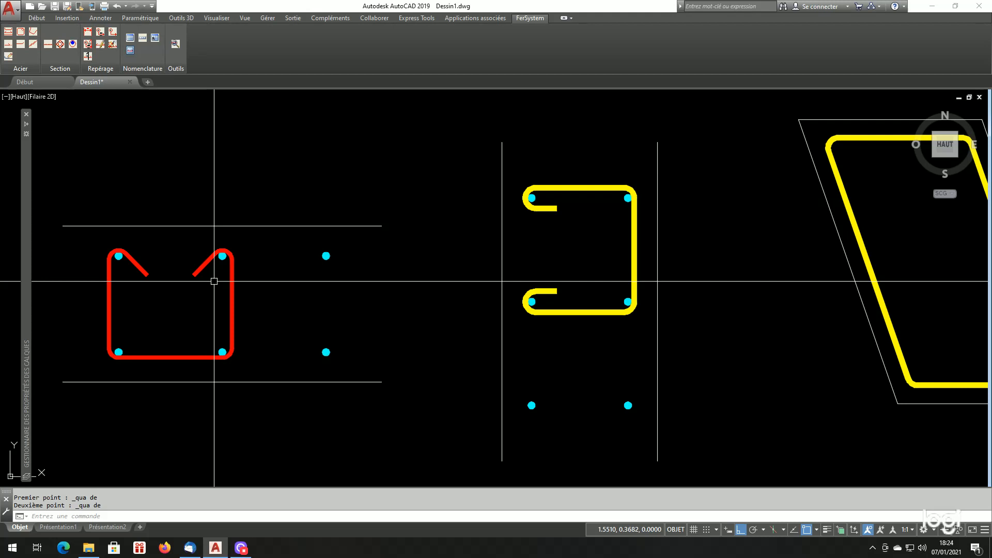
scroll(217, 282, down, 2)
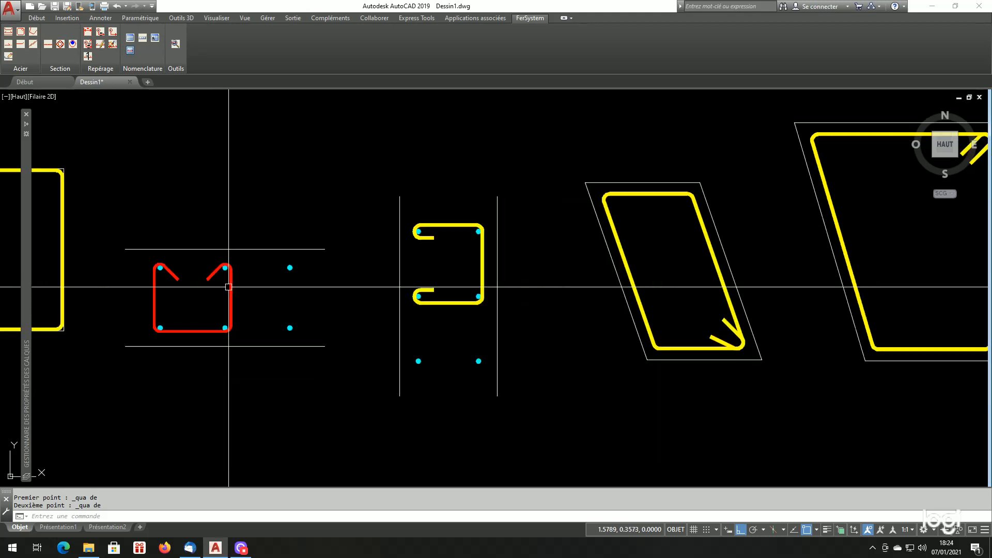
scroll(173, 286, up, 2)
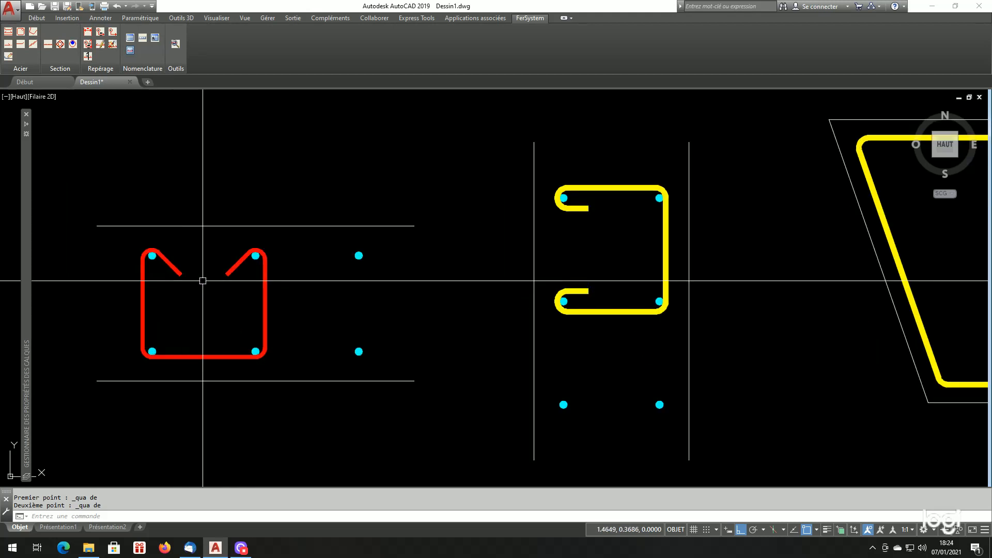
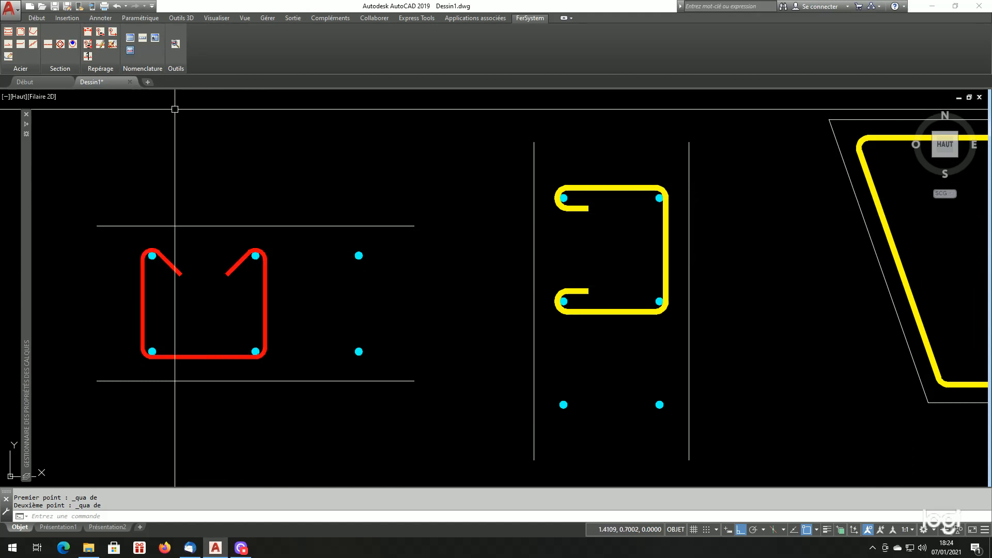
Step: Configure the frame generator for an Etrier with Quadrant reference points and HA6 steel
click(20, 32)
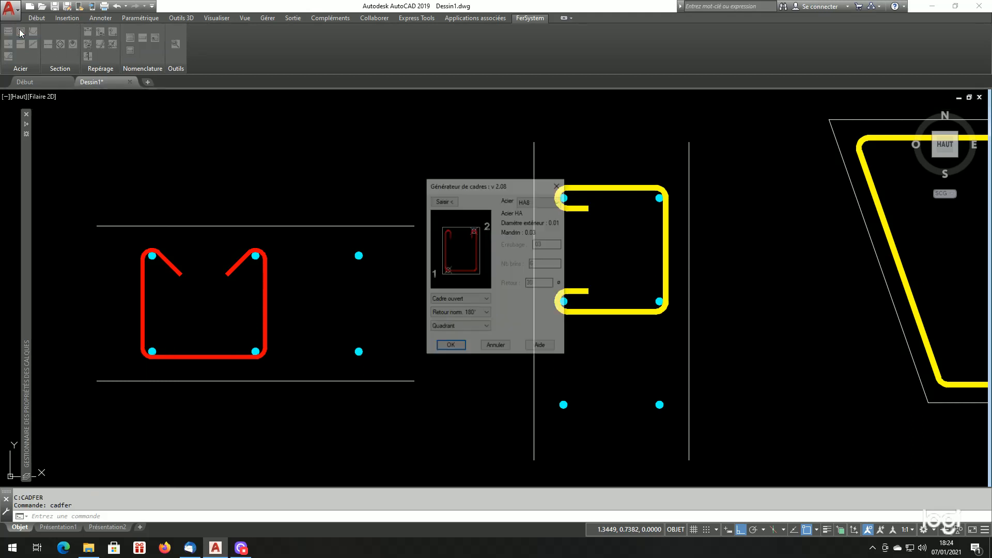
click(457, 299)
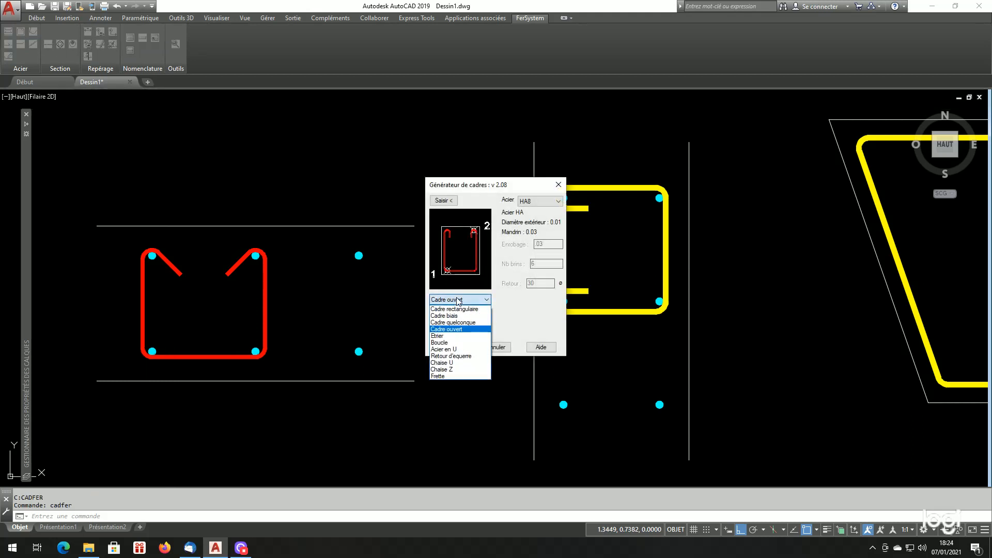
click(454, 339)
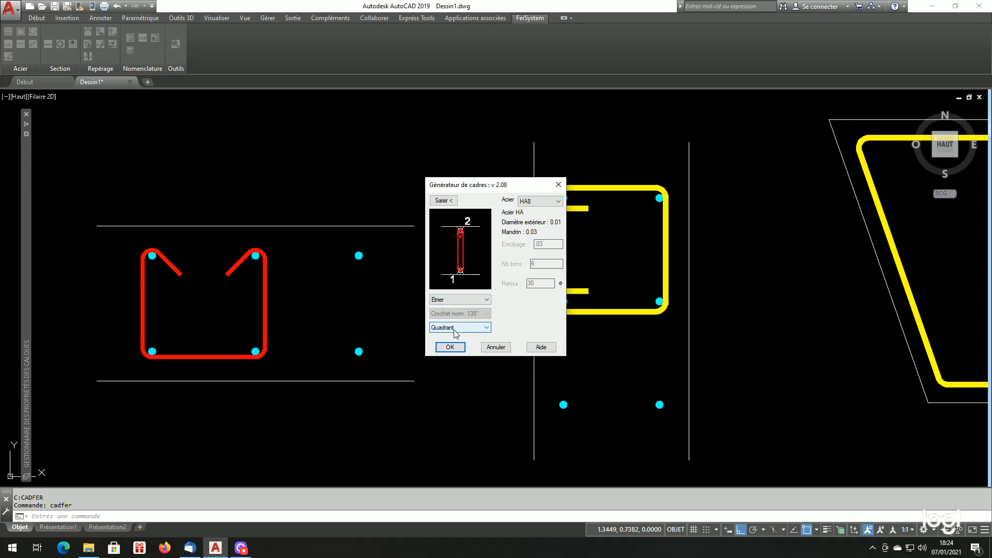
click(540, 203)
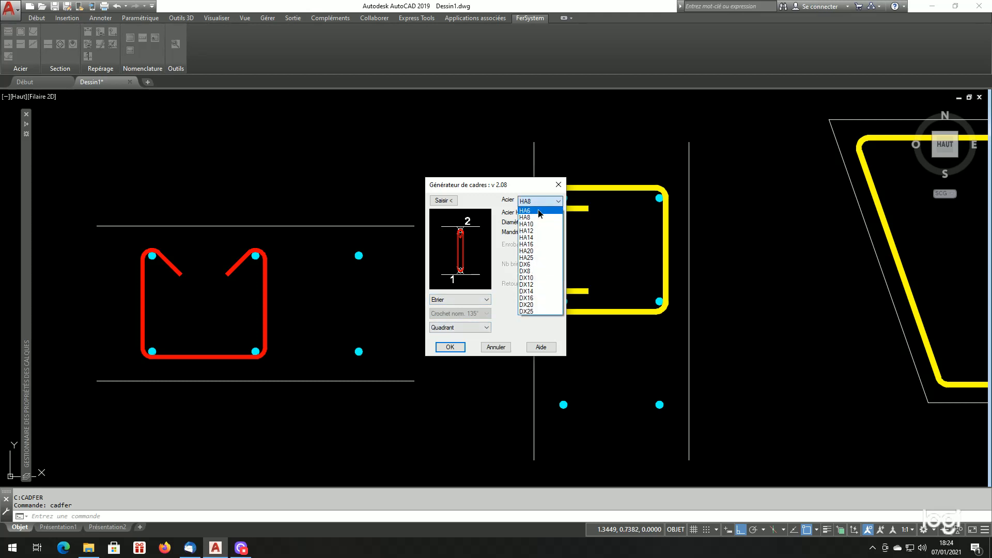
click(540, 211)
Step: Generate the HA6 stirrup from the bottom quadrant of the lower free bar beside the red frame to the upper bar's top quadrant
click(442, 201)
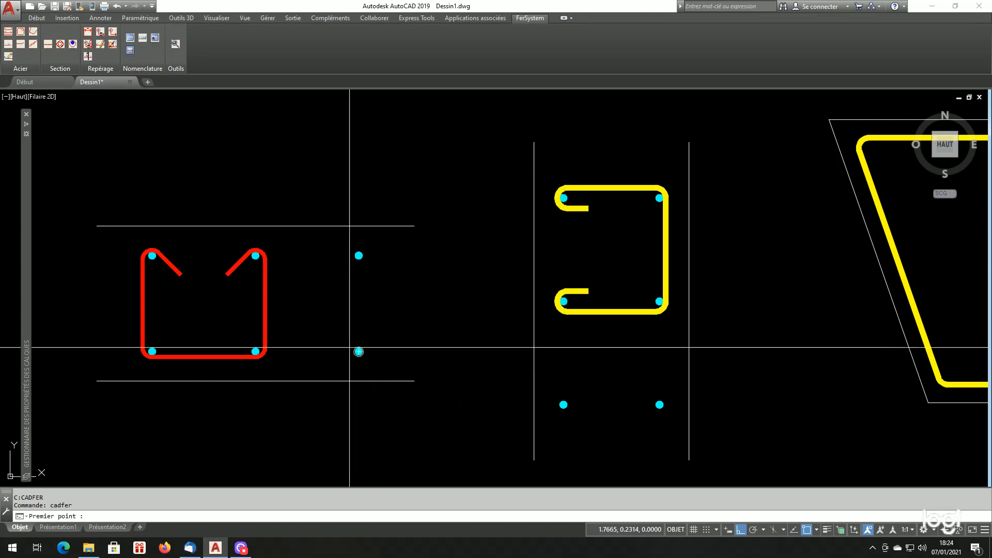
scroll(349, 345, up, 4)
shift+right_click(340, 301)
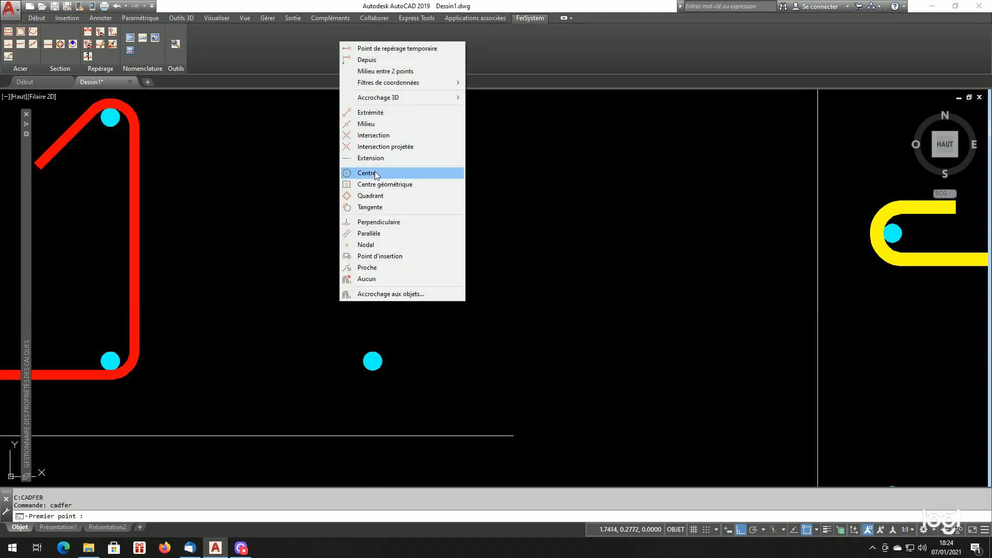
click(381, 195)
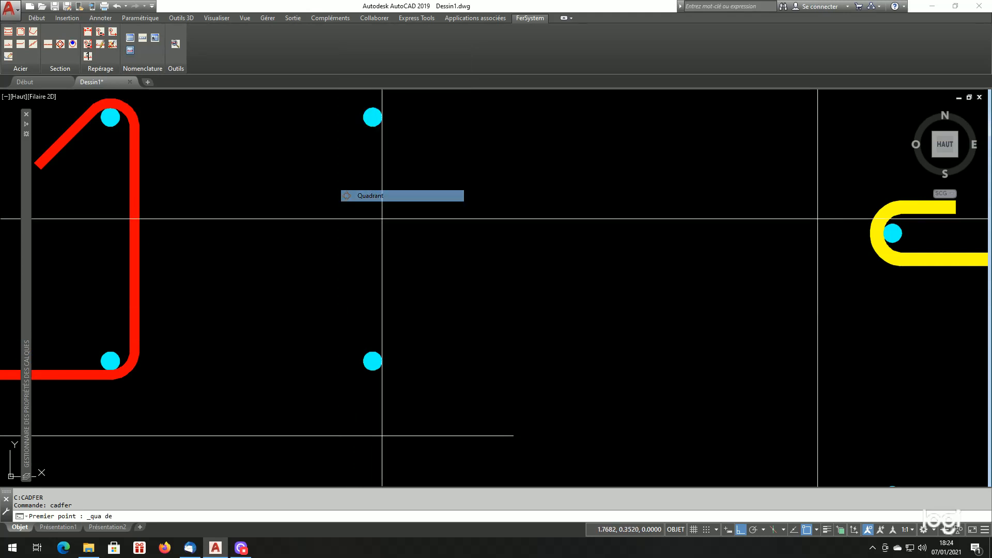
click(382, 360)
shift+right_click(401, 223)
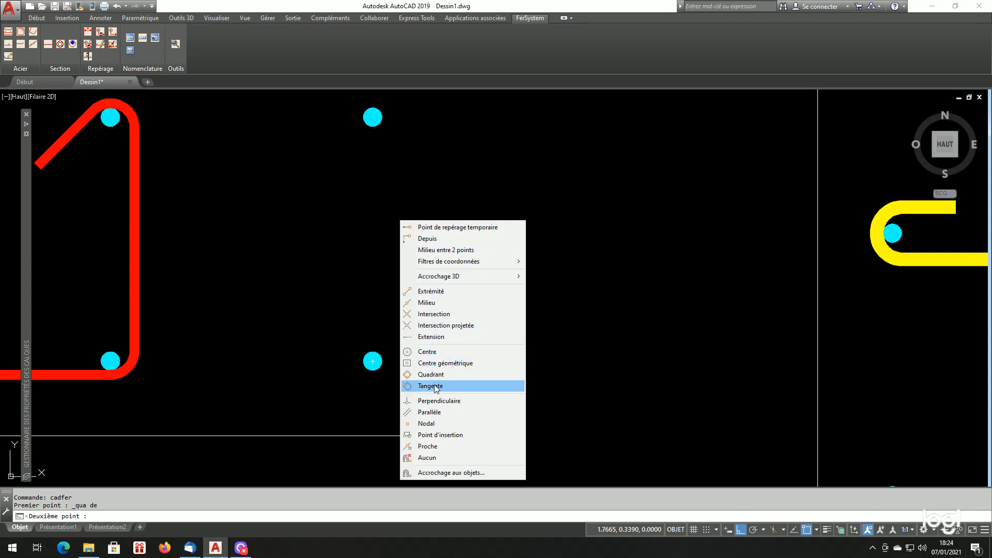
click(428, 374)
click(373, 111)
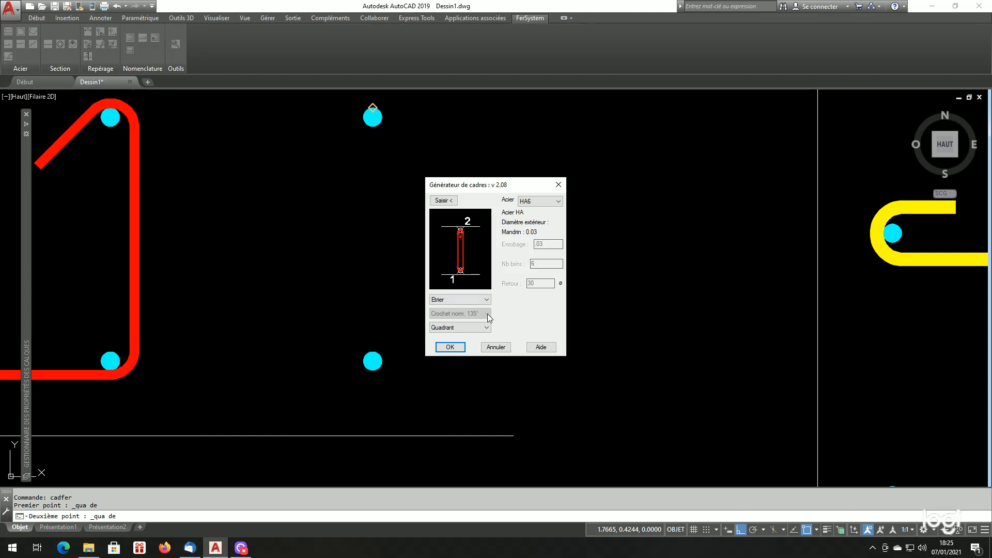
click(451, 347)
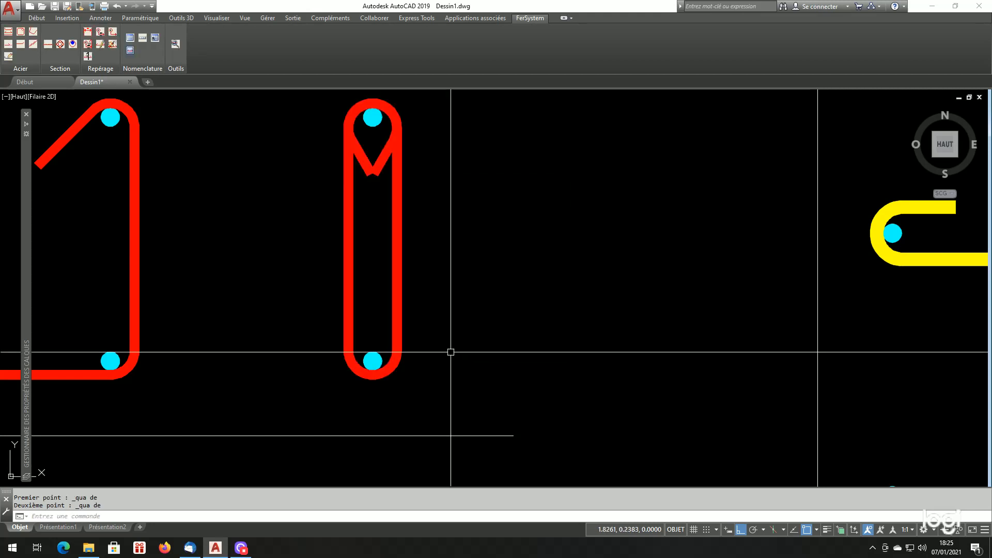
Step: Inspect the new stirrup's contact with its lower and upper bars and the shape of its hooks
scroll(366, 368, up, 8)
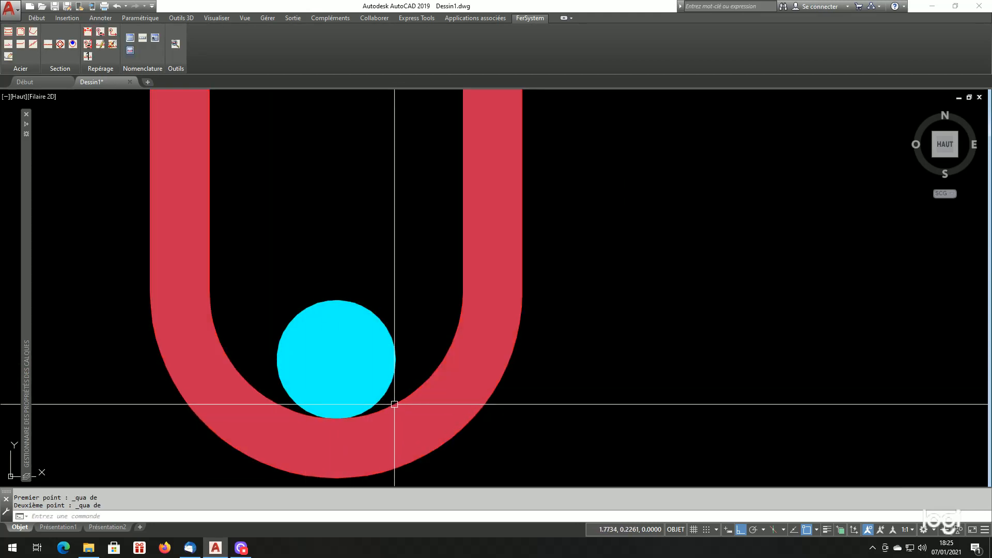
scroll(361, 341, down, 10)
scroll(343, 210, up, 10)
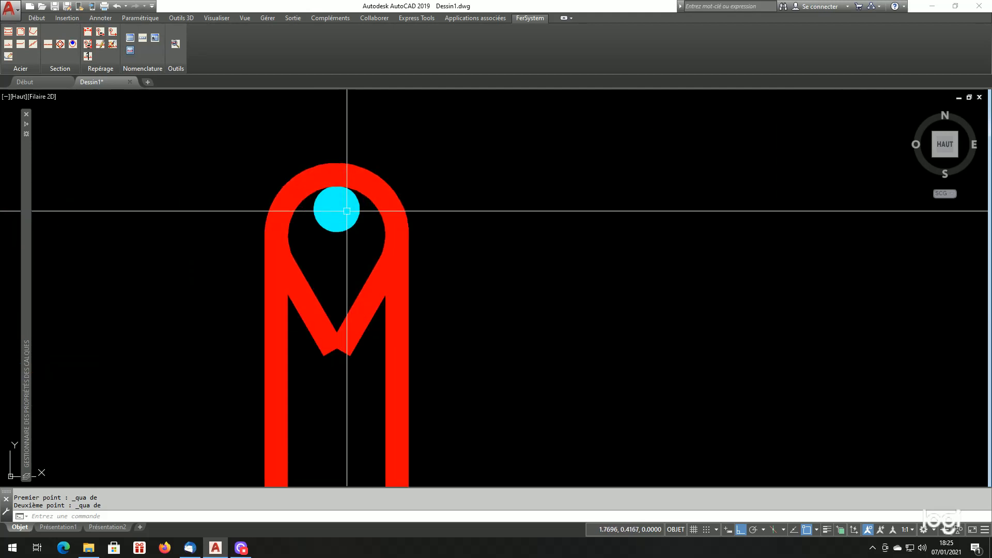
scroll(330, 217, down, 6)
scroll(354, 237, up, 2)
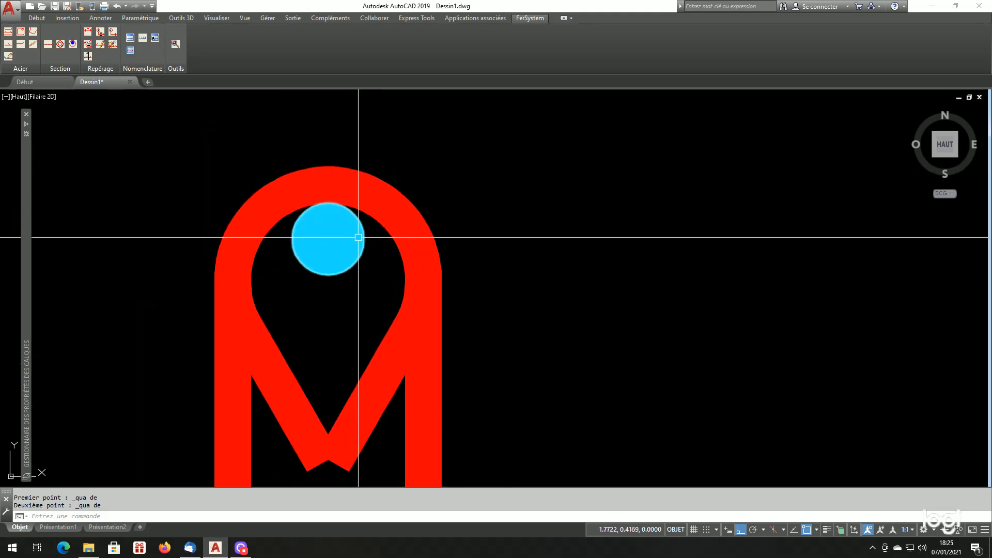
scroll(358, 234, down, 3)
scroll(362, 211, down, 5)
scroll(388, 248, up, 1)
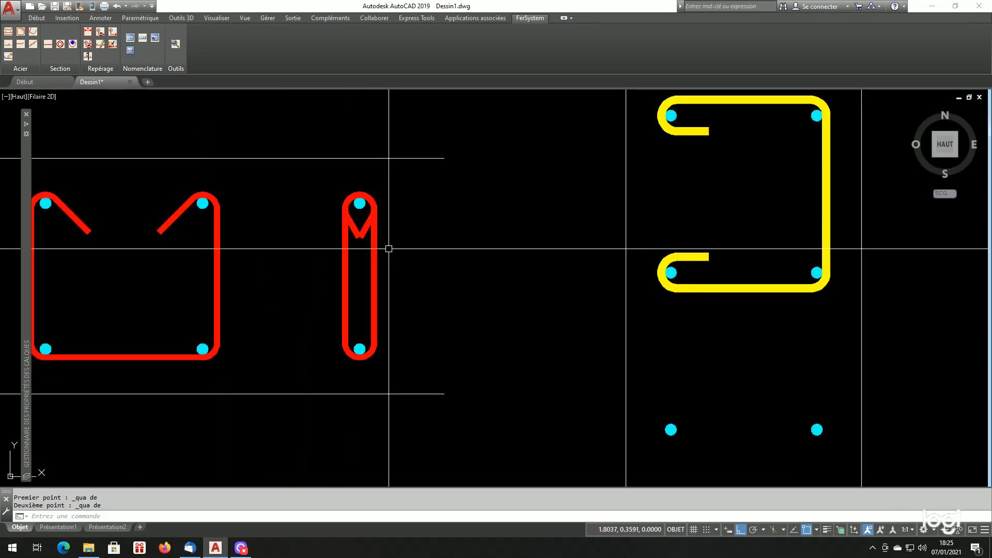
scroll(392, 253, down, 3)
scroll(403, 262, up, 3)
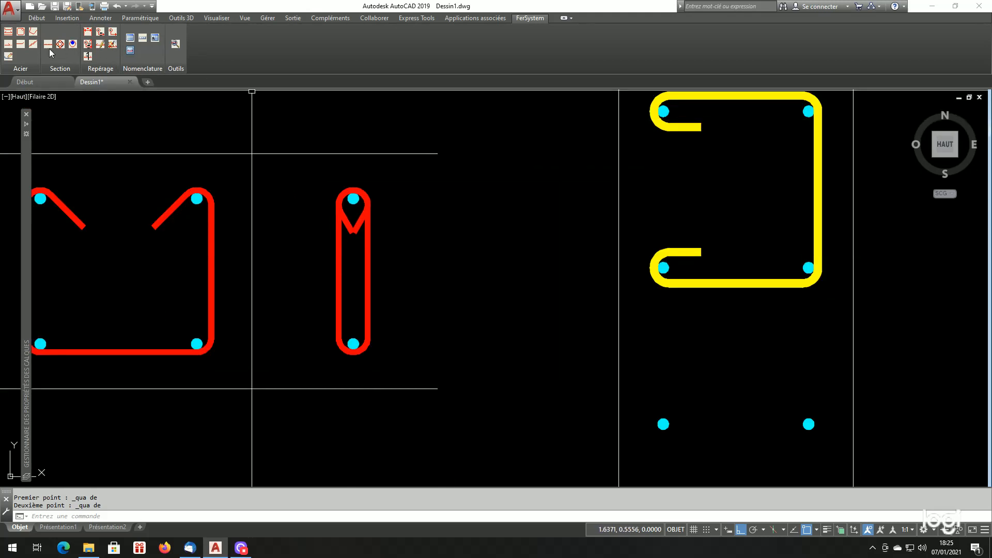
Step: Generate an HA6 stirrup in Coffrage mode with .03 cover, from the upper formwork line's end to the lower line's end
click(24, 30)
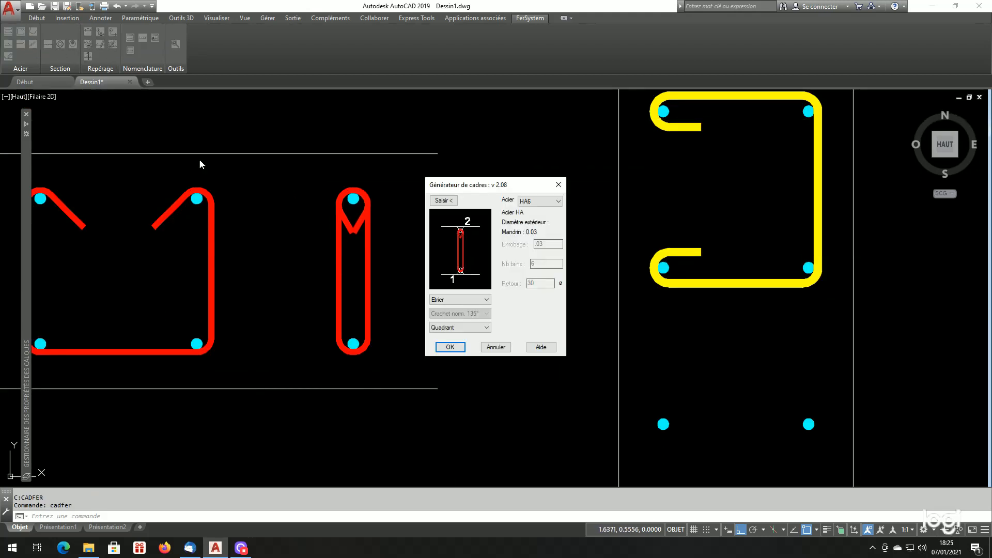
click(449, 327)
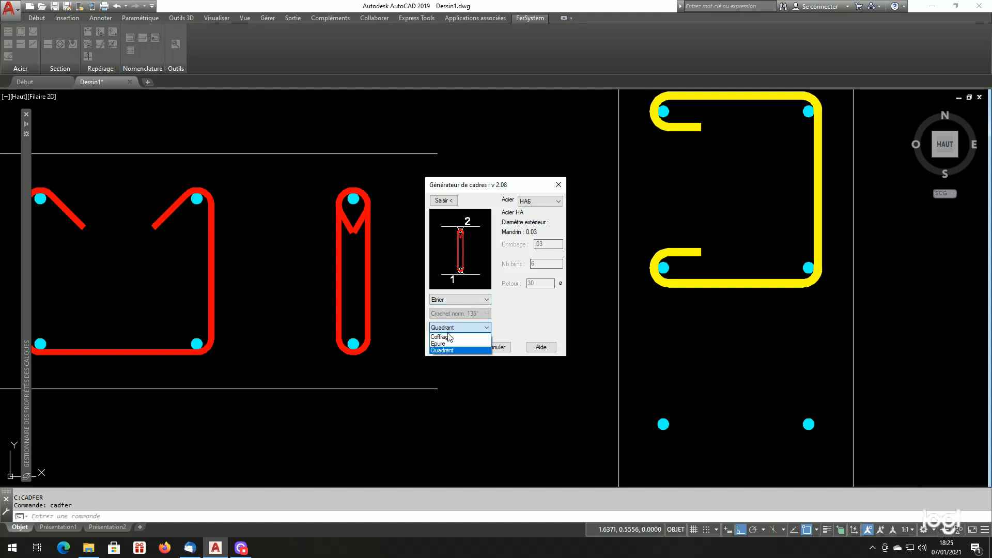
click(449, 337)
click(442, 200)
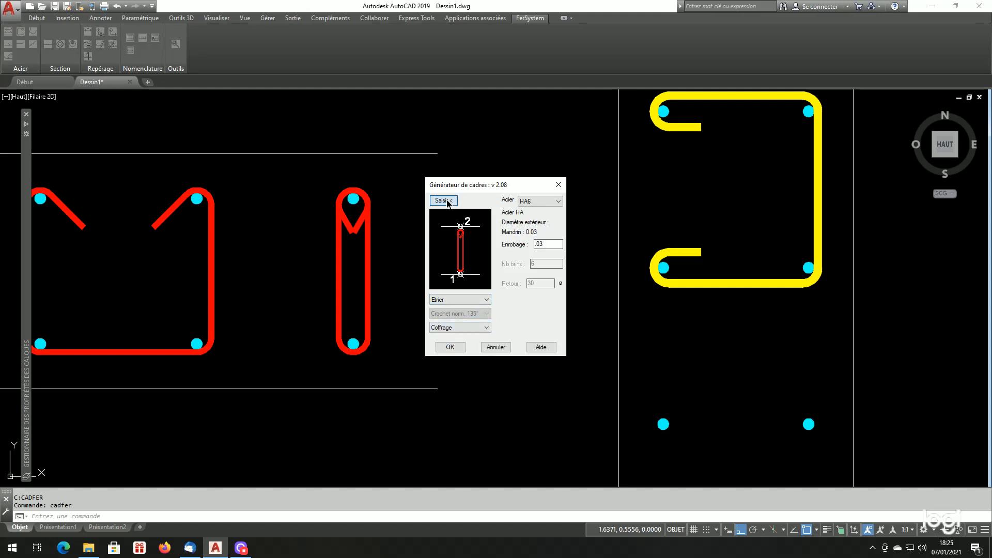
click(437, 153)
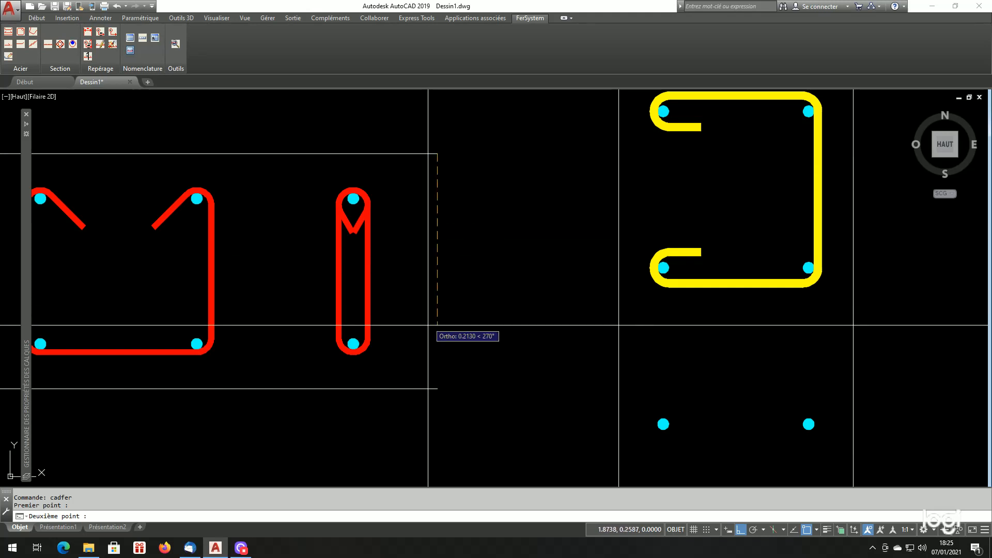
click(437, 389)
click(451, 348)
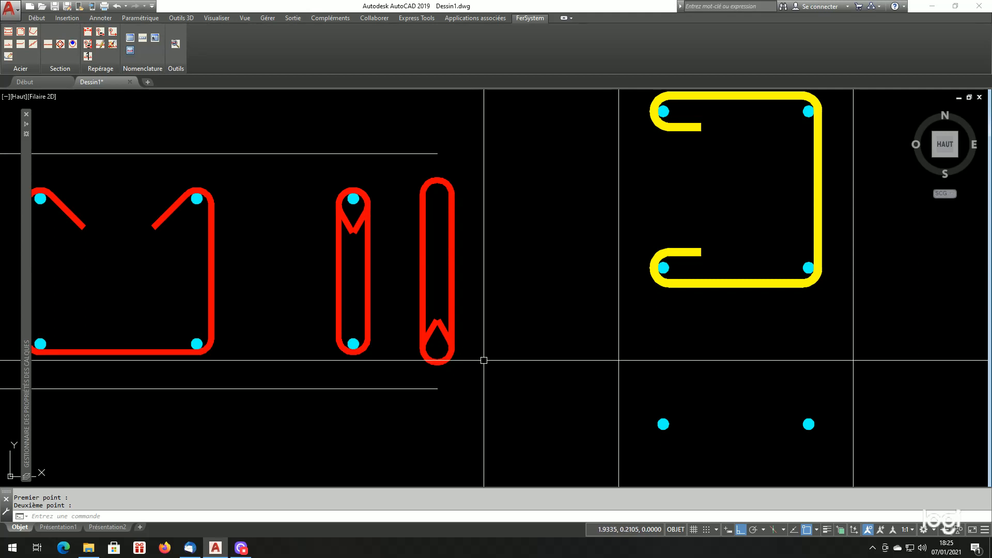
Step: Offset the upper and lower formwork lines inward by .030 to check the stirrup's cover
key(Return)
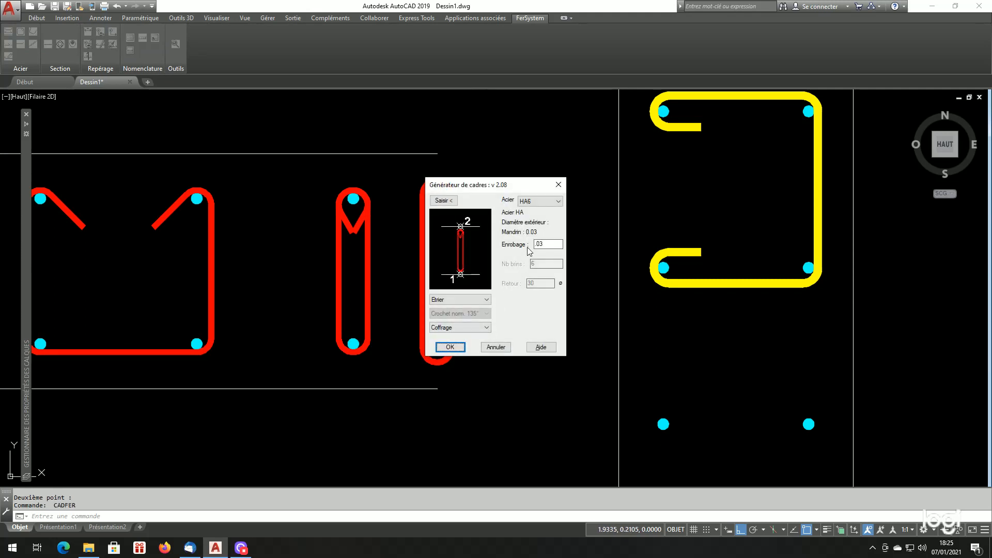
key(Return)
text(dc)
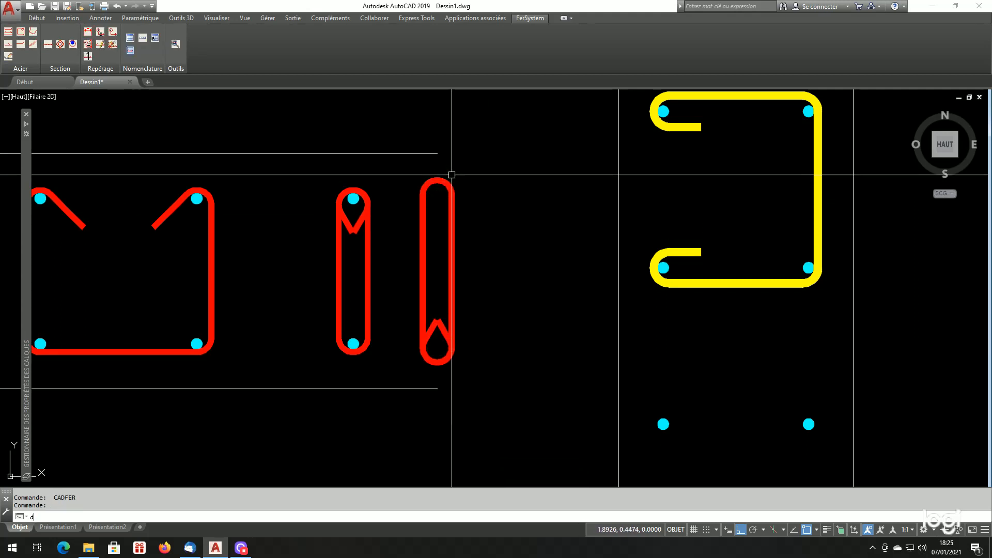
key(Return)
text(.030)
key(Return)
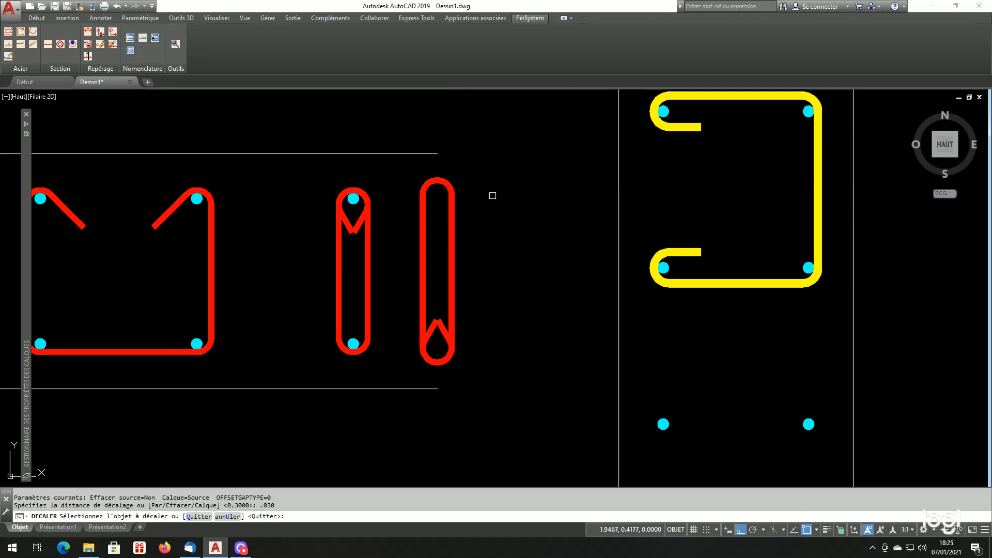
click(411, 153)
click(398, 177)
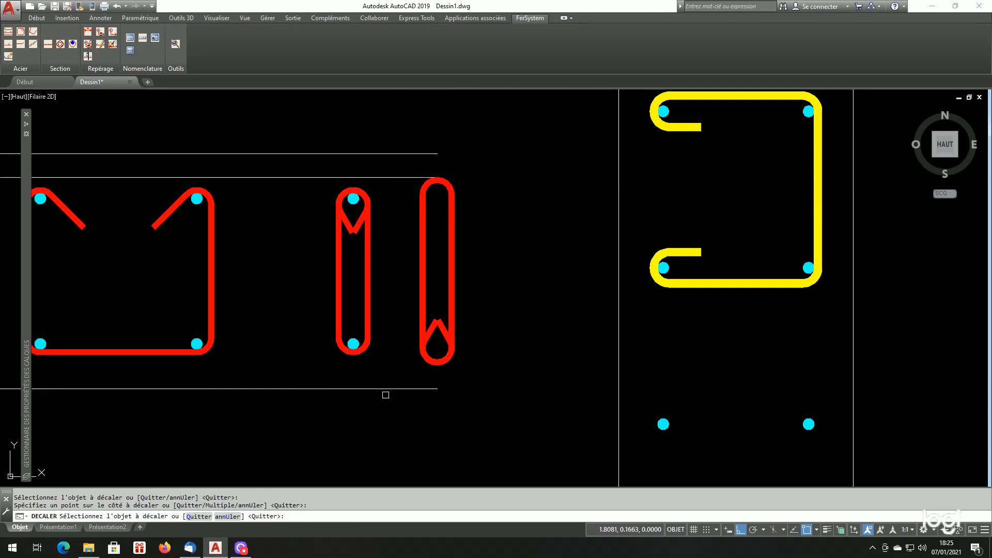
click(388, 389)
click(388, 387)
key(Return)
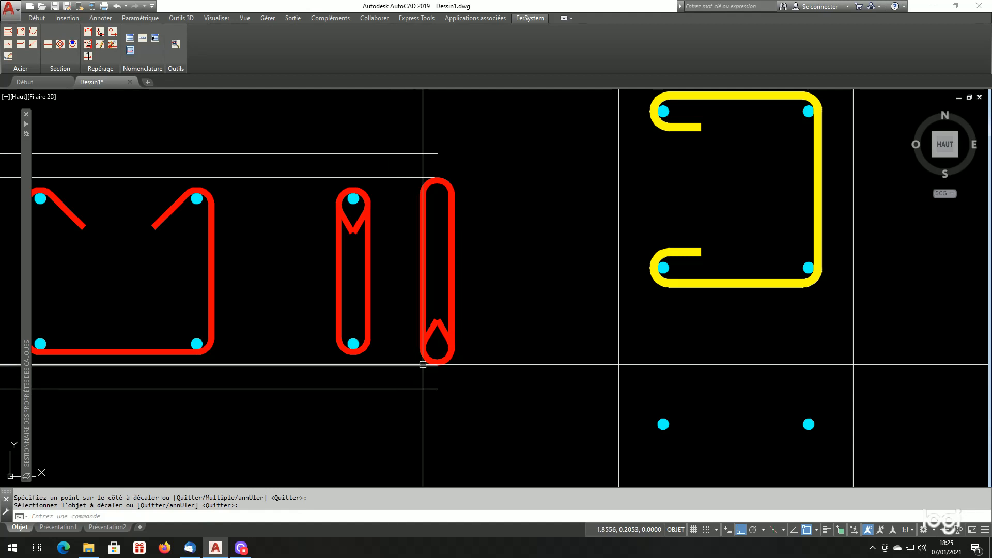
Step: Check the stirrup's cover against the offset lines and erase the Coffrage stirrup together with both offset lines
scroll(445, 179, up, 5)
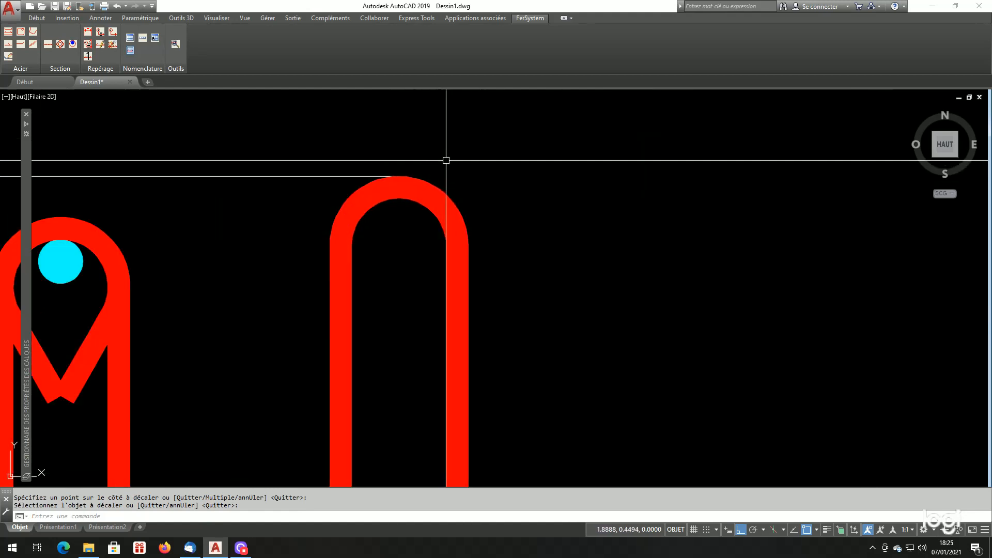
key(Escape)
click(478, 155)
click(330, 261)
text(ef)
key(Return)
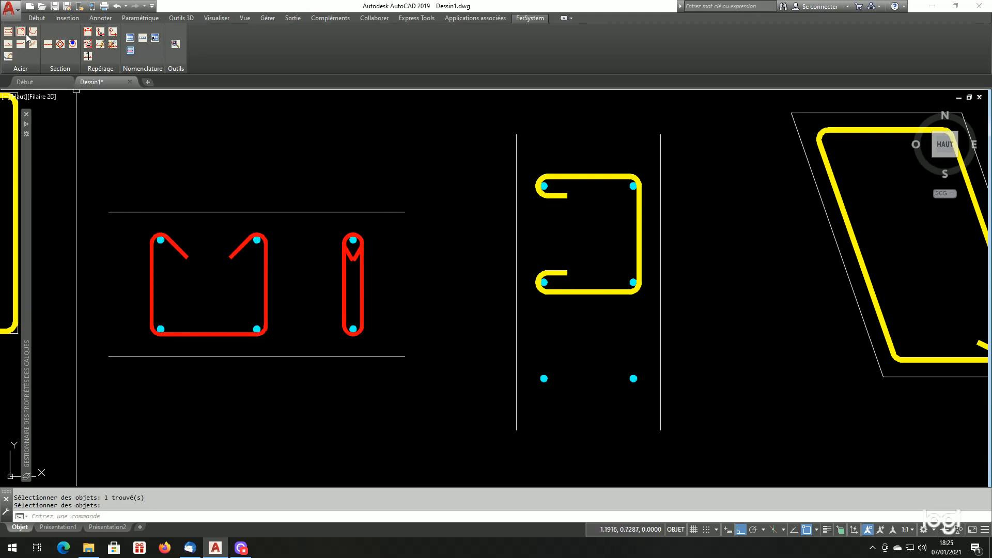
Step: Generate an HA6 stirrup in Epure mode from the lower formwork line's end to the upper line's end
click(9, 43)
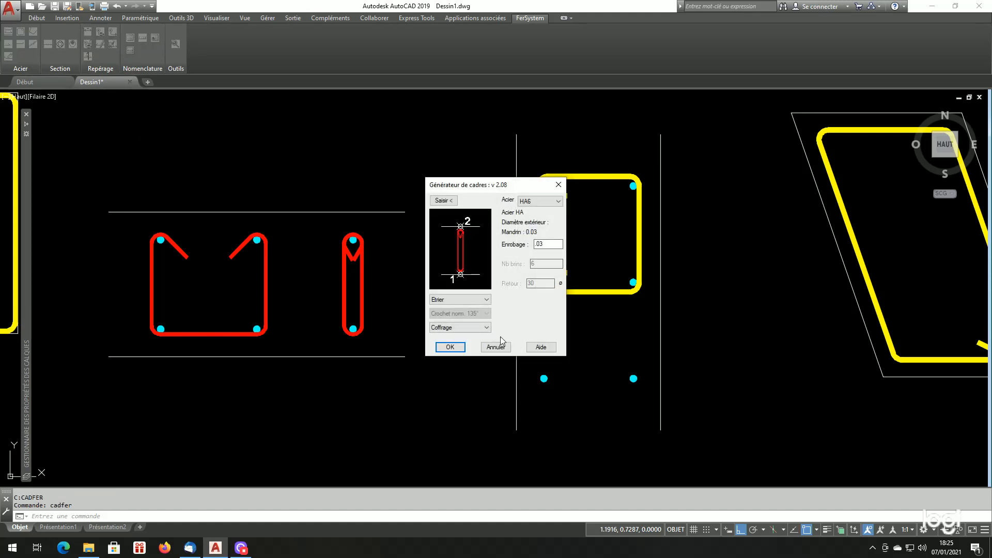
click(459, 327)
click(450, 343)
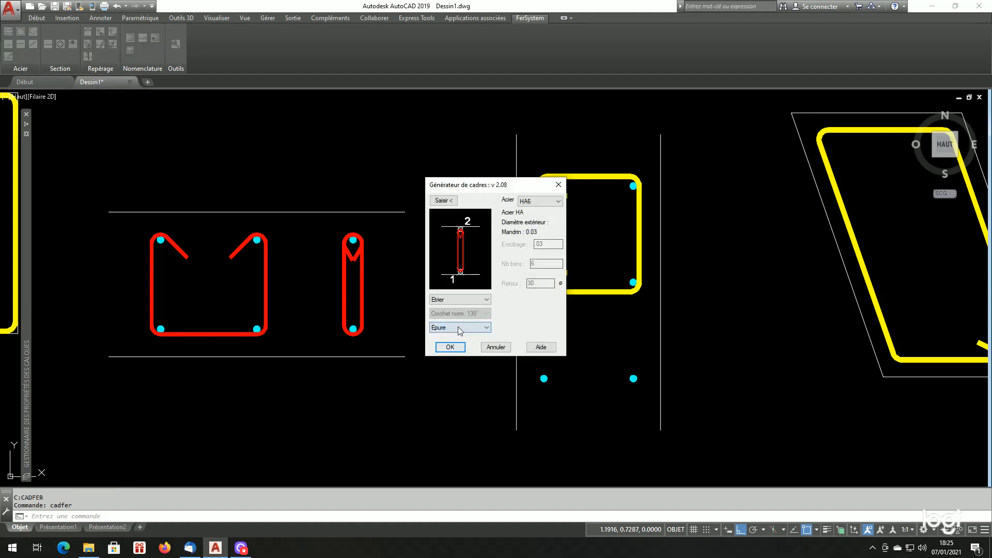
click(447, 202)
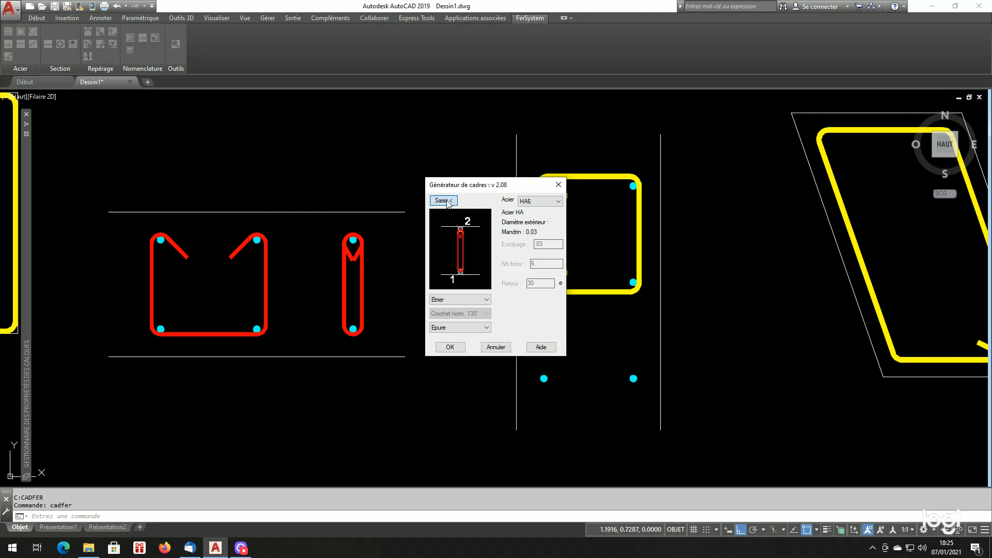
click(404, 357)
click(405, 212)
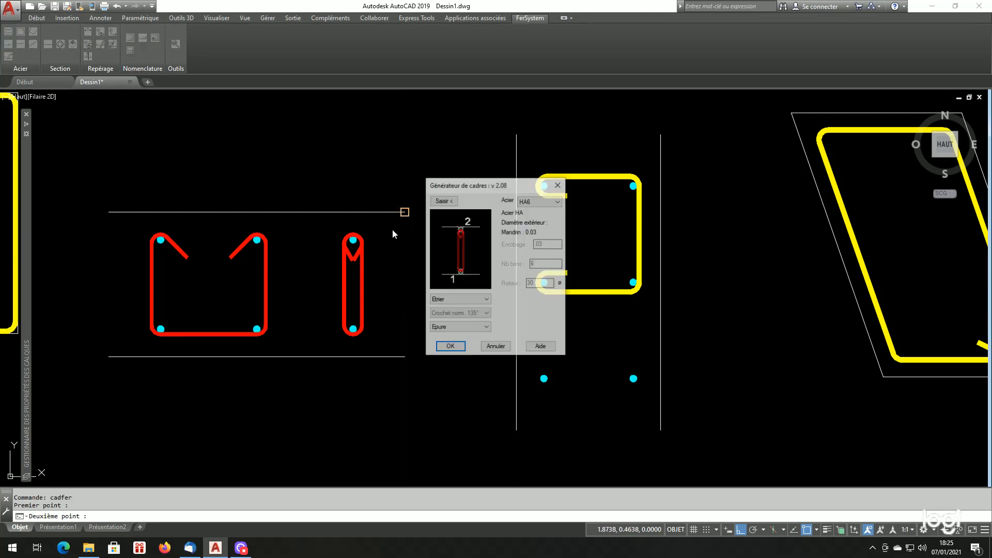
click(450, 347)
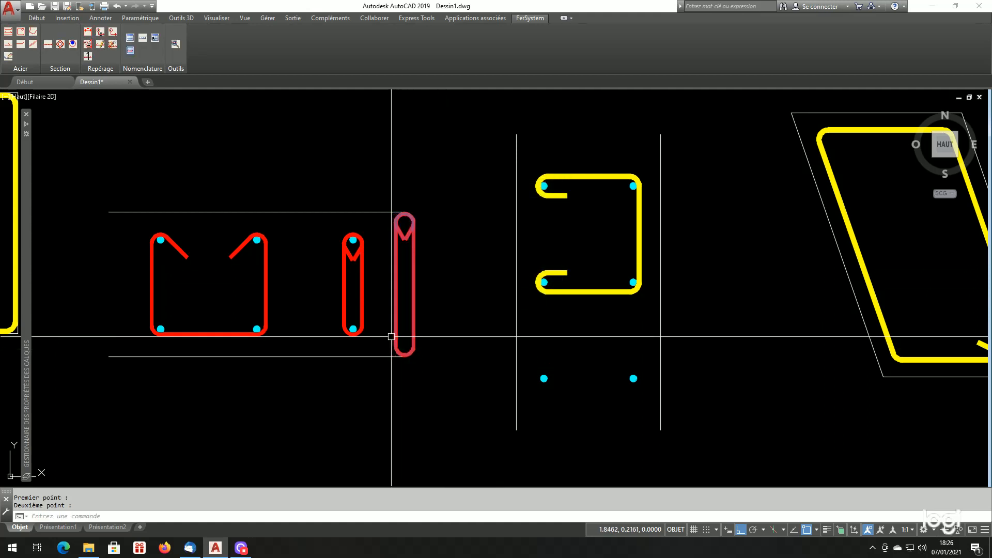
Step: Inspect how the Epure stirrup's outer edge meets the ends of the formwork lines
scroll(401, 340, up, 8)
click(434, 386)
scroll(434, 391, down, 8)
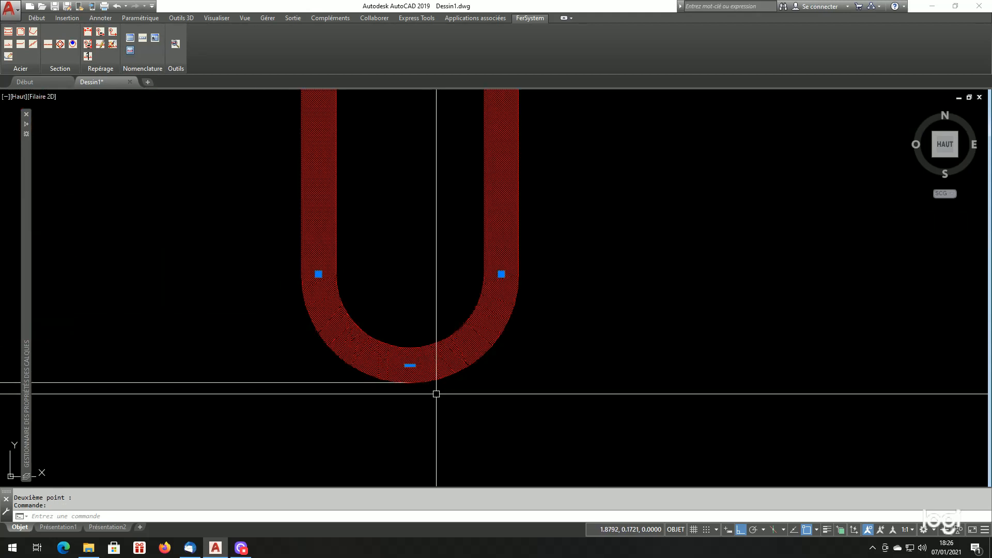
key(Escape)
scroll(453, 348, up, 2)
scroll(458, 290, down, 5)
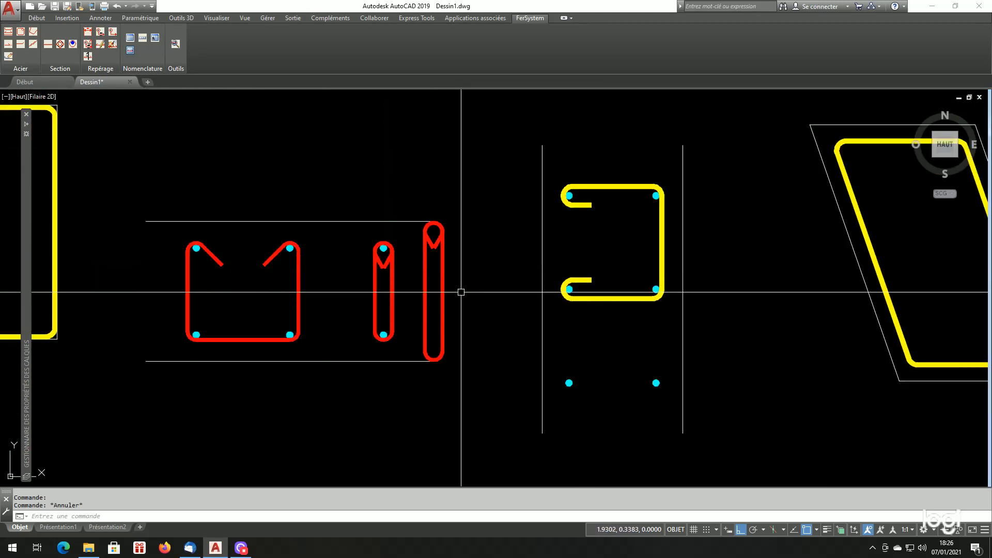
scroll(461, 308, up, 2)
scroll(453, 318, down, 3)
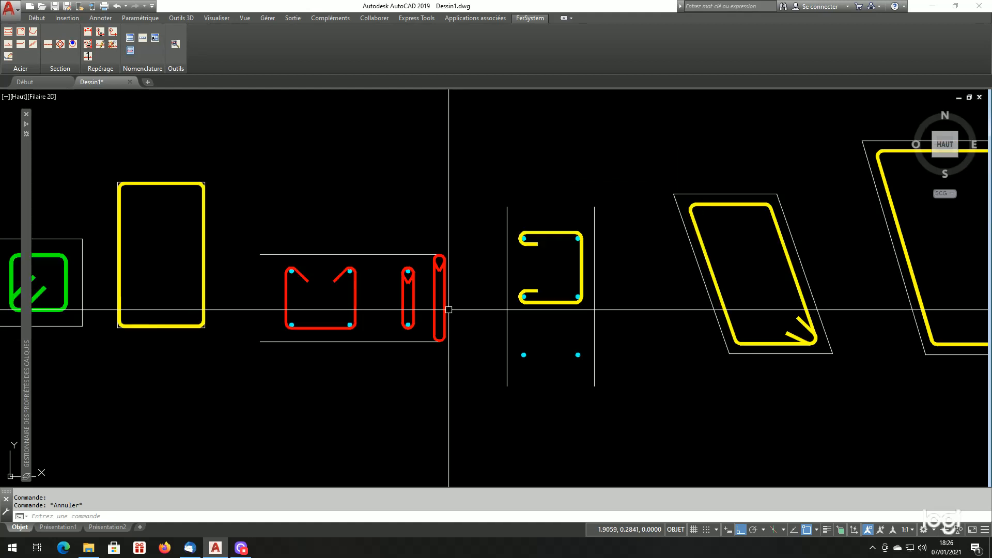
scroll(487, 333, up, 3)
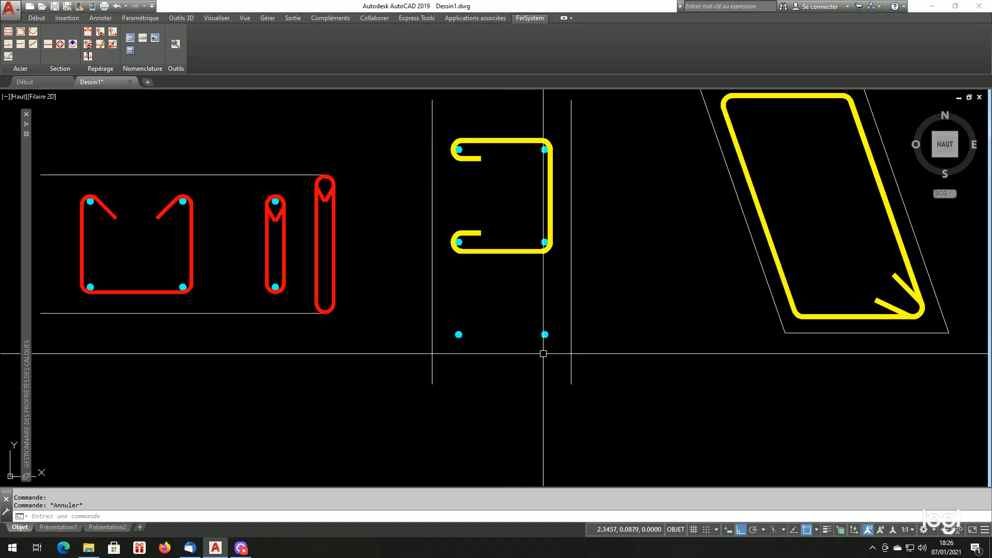
Step: Generate a horizontal HA6 stirrup in Quadrant mode around the two free bars below the yellow open frame, using the bars' quadrant points
scroll(542, 348, up, 2)
scroll(500, 336, down, 2)
key(Return)
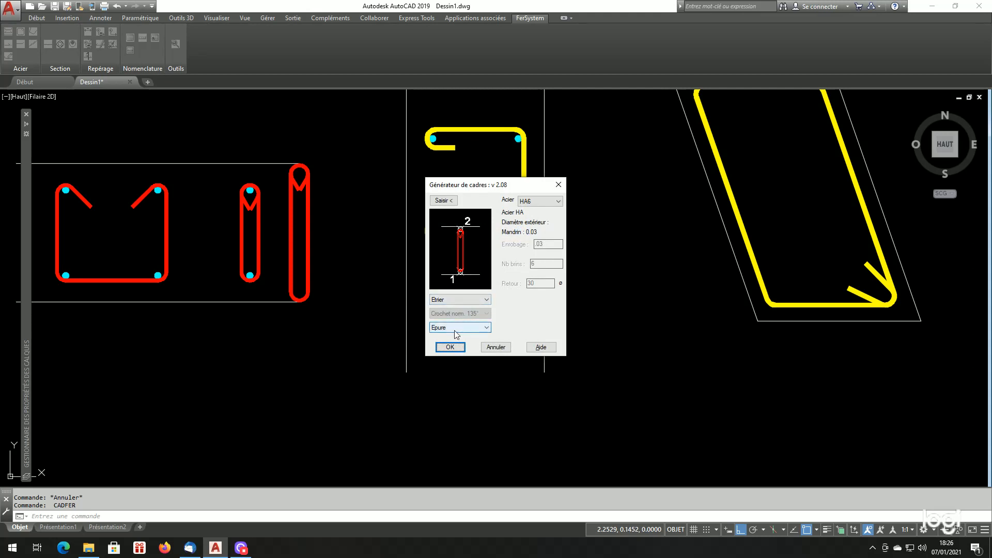
click(455, 327)
click(450, 347)
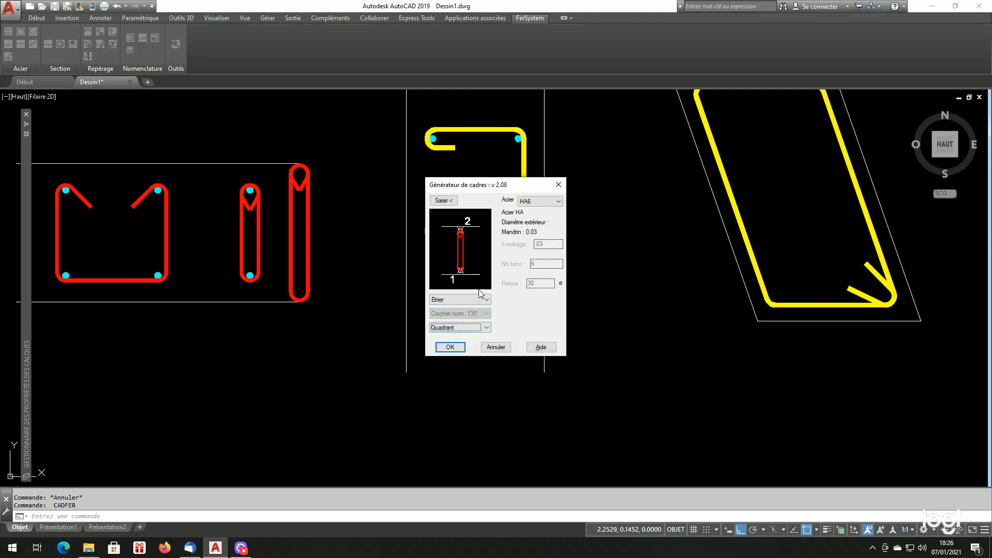
click(444, 201)
shift+right_click(455, 176)
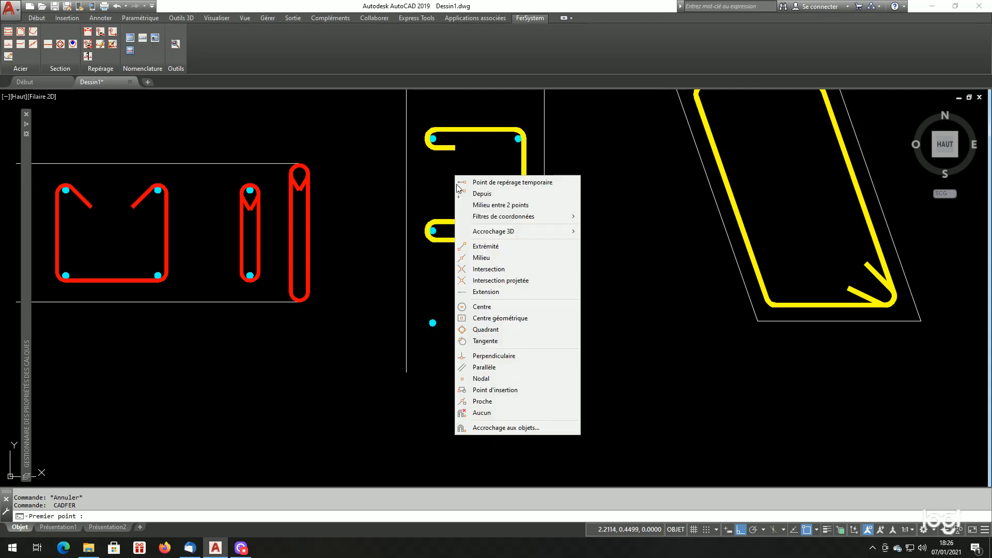
click(482, 330)
scroll(452, 332, up, 4)
click(404, 311)
shift+right_click(523, 263)
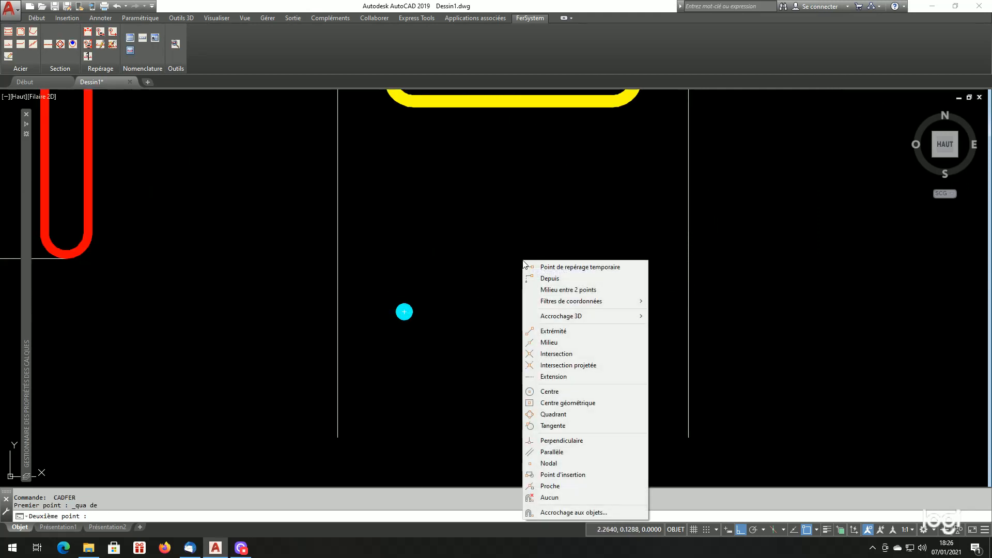
click(549, 415)
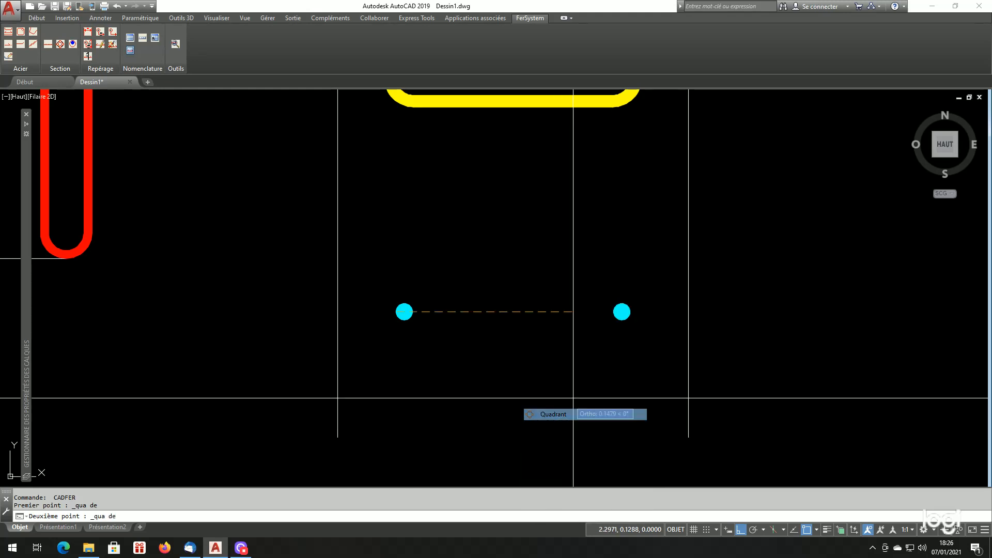
click(624, 312)
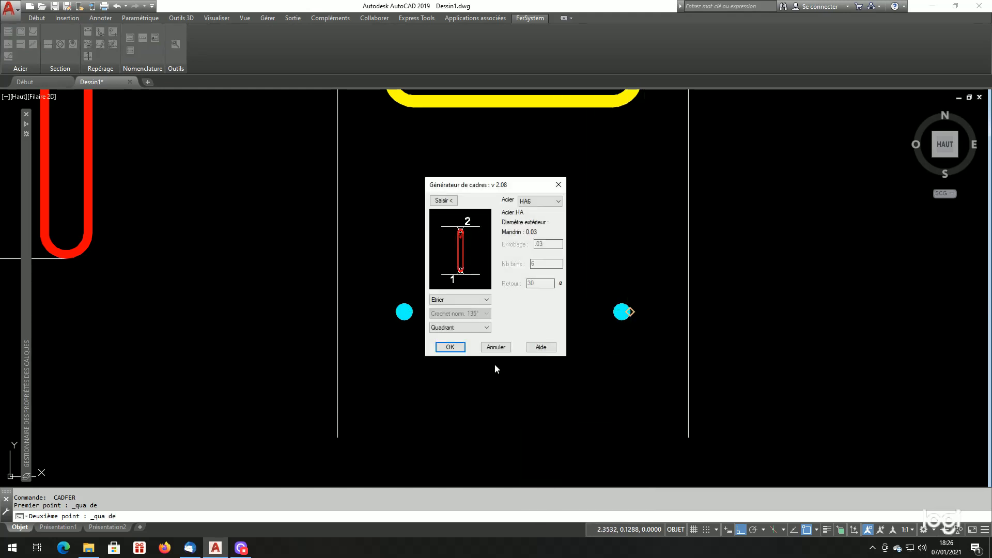
click(450, 347)
Step: Examine the horizontal stirrup's fit around its two bars and compare it with the neighbouring frames
scroll(439, 310, up, 2)
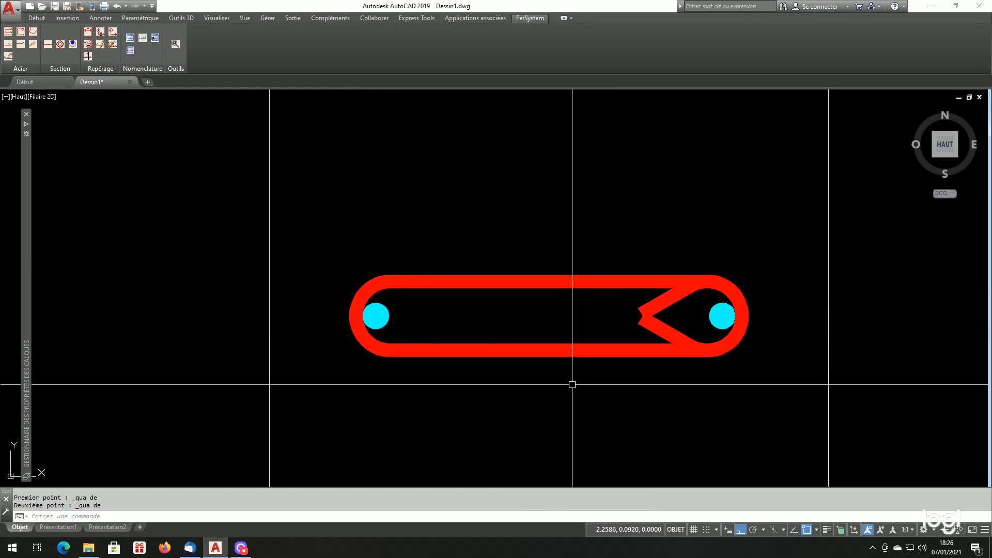
scroll(586, 310, down, 6)
scroll(615, 336, up, 2)
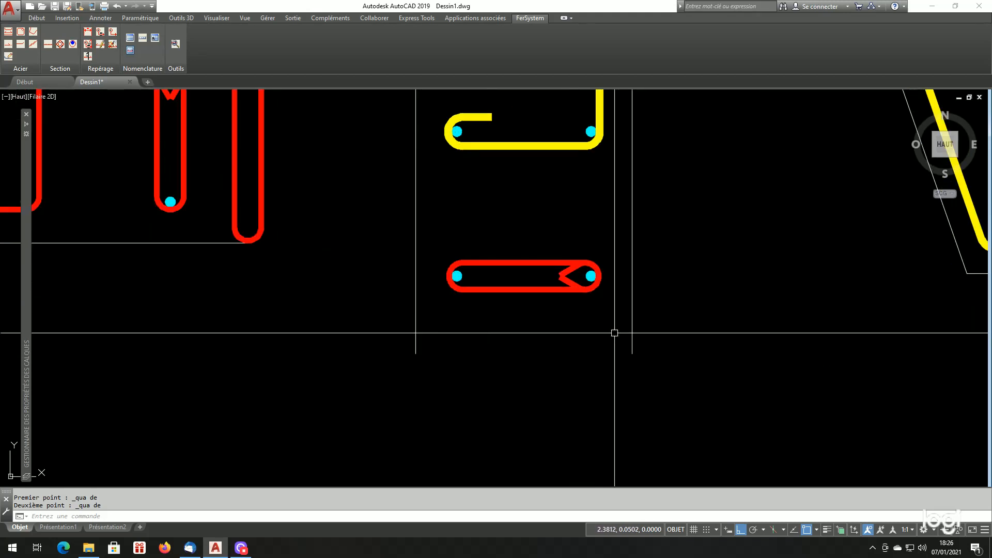
scroll(607, 331, down, 3)
scroll(591, 328, down, 1)
scroll(564, 326, up, 2)
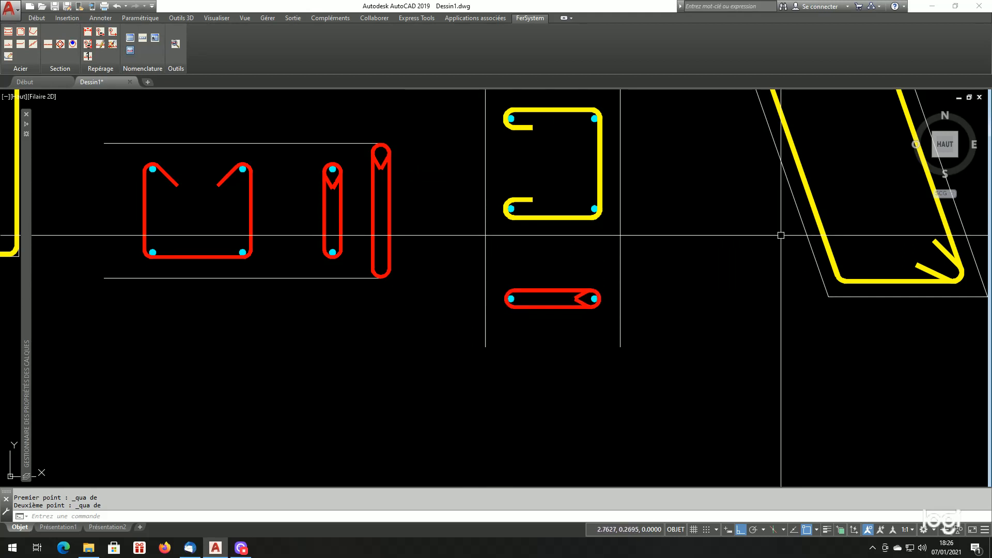
scroll(487, 299, down, 2)
scroll(454, 310, up, 2)
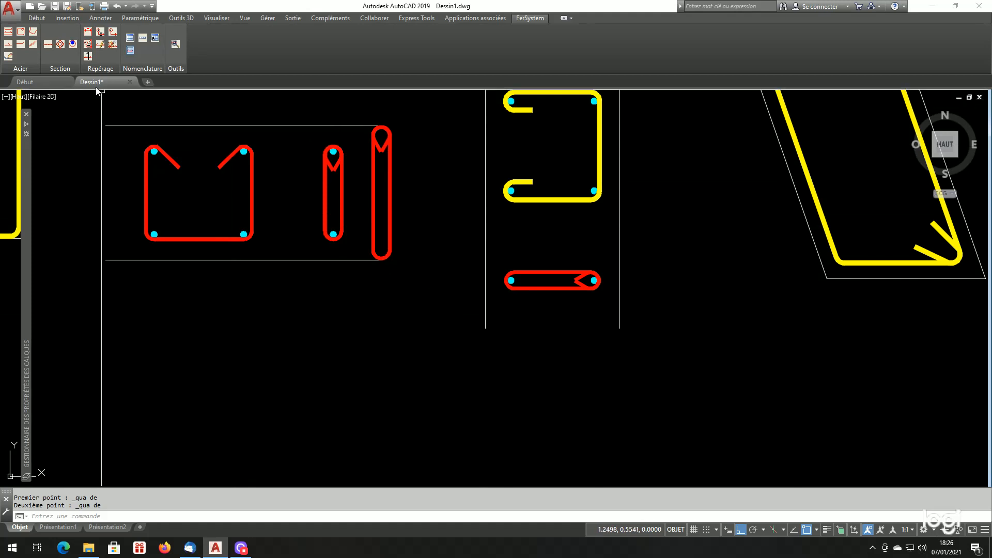
Step: Generate a slanted HA6 stirrup in Quadrant mode between two free points with Ortho off, and erase it
click(26, 33)
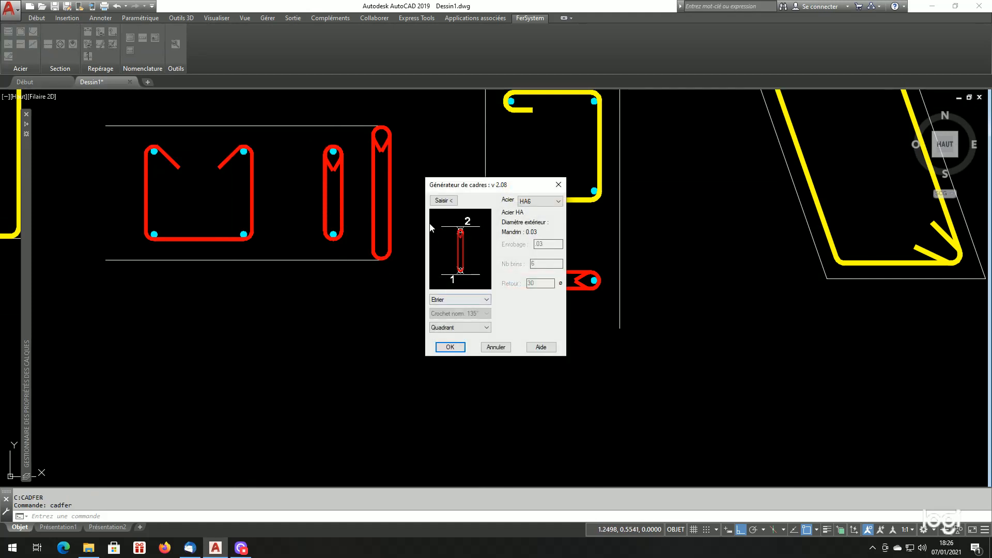
click(443, 200)
click(337, 371)
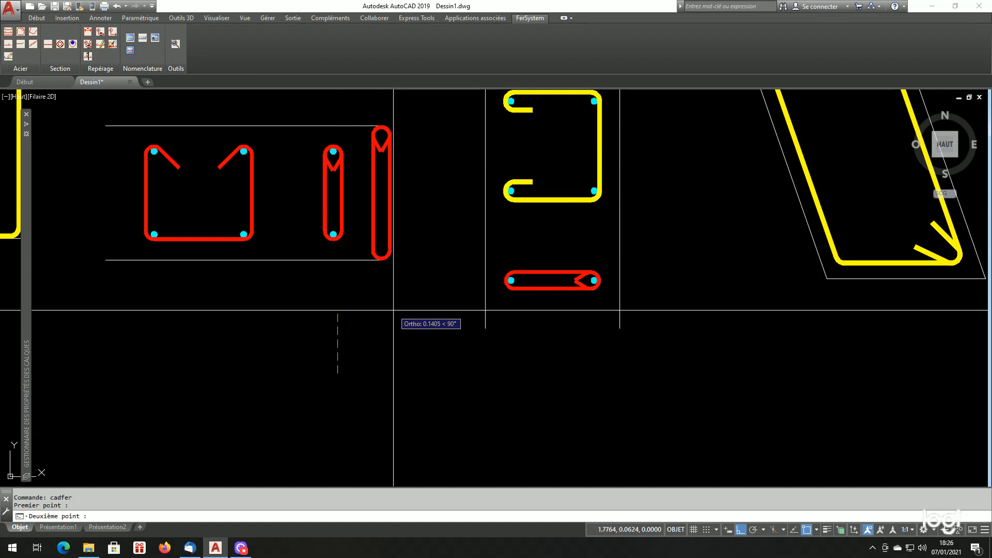
key(F8)
click(465, 300)
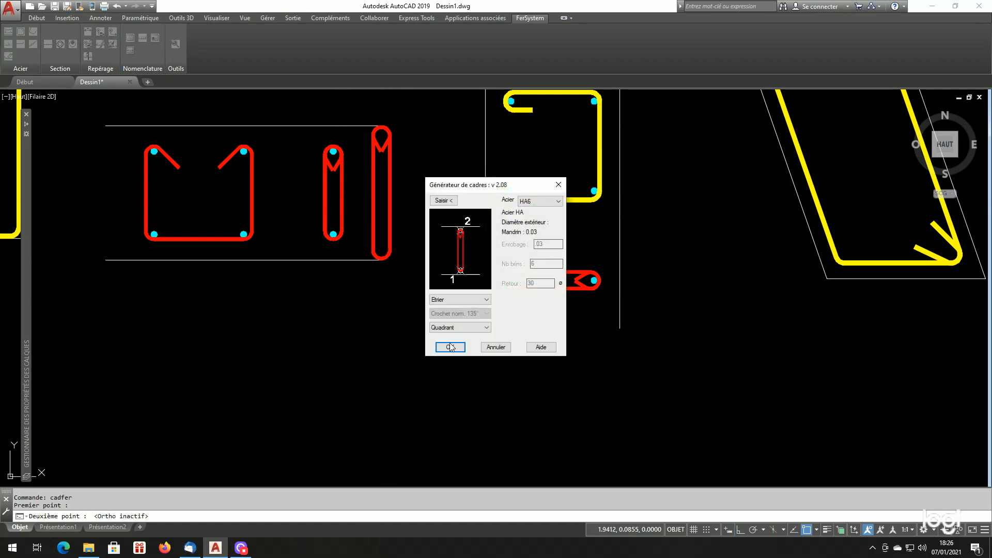
click(450, 347)
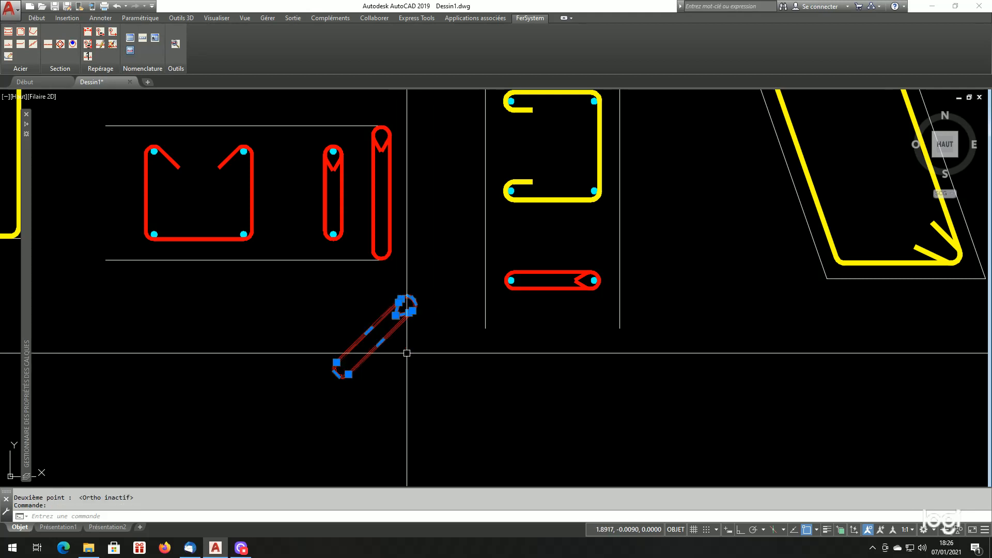
text(ef)
key(Return)
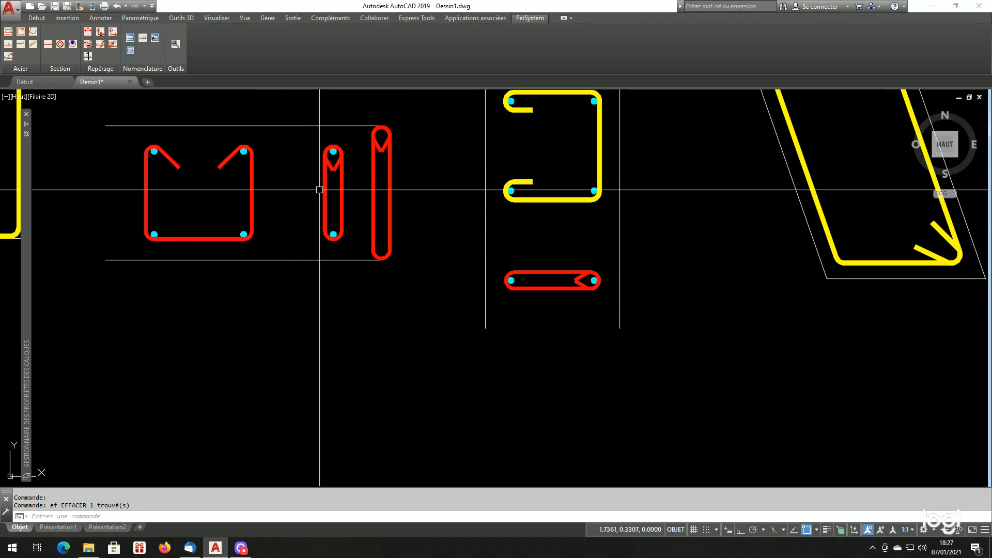
Step: Generate a vertical HA6 Boucle in Quadrant mode about 0.2 long, opening downward, between two free points with Ortho on
click(21, 32)
click(456, 303)
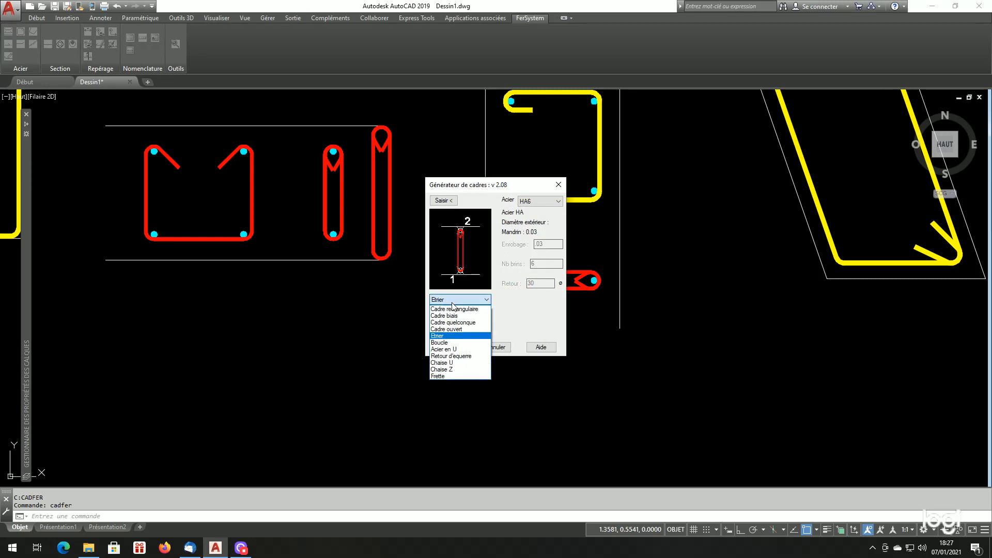
click(451, 342)
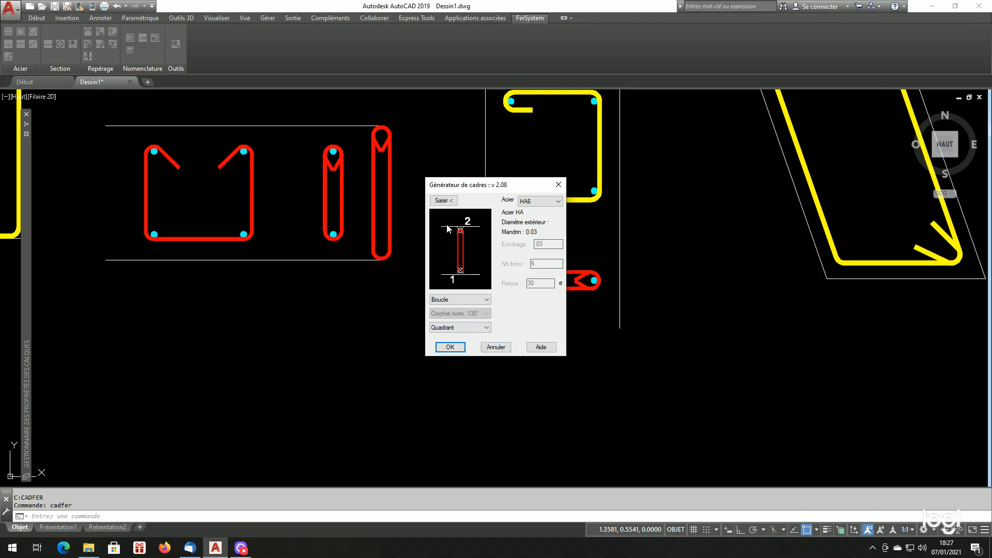
click(443, 201)
click(417, 345)
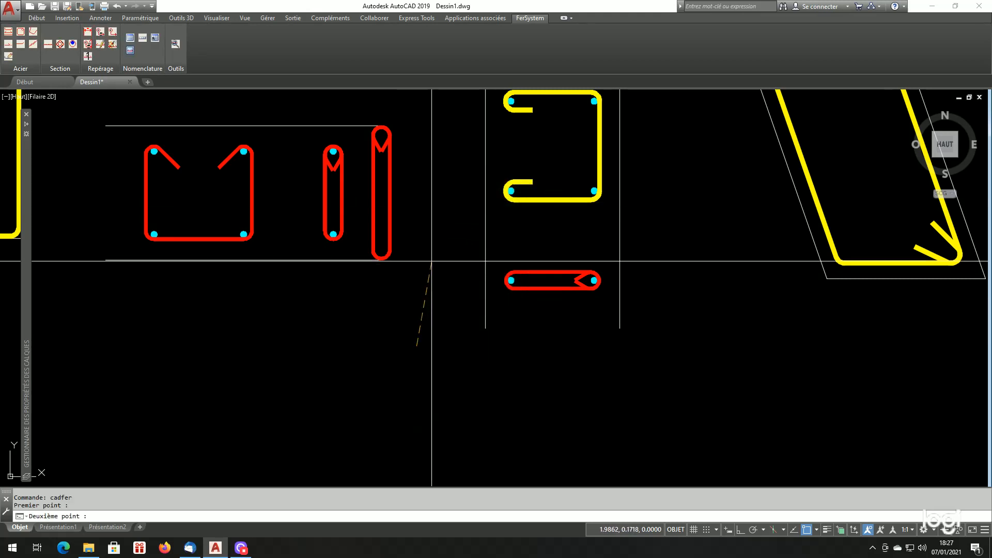
key(F8)
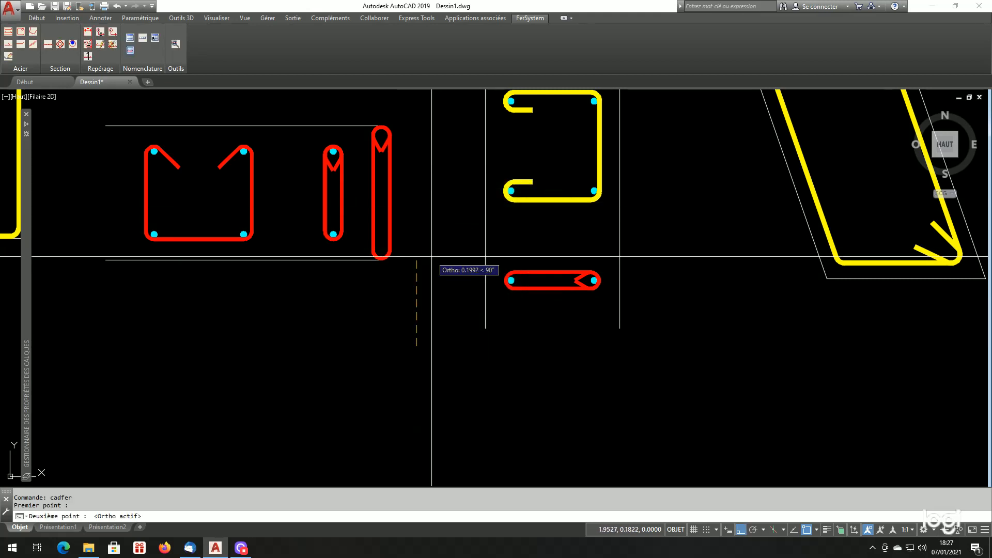
click(436, 271)
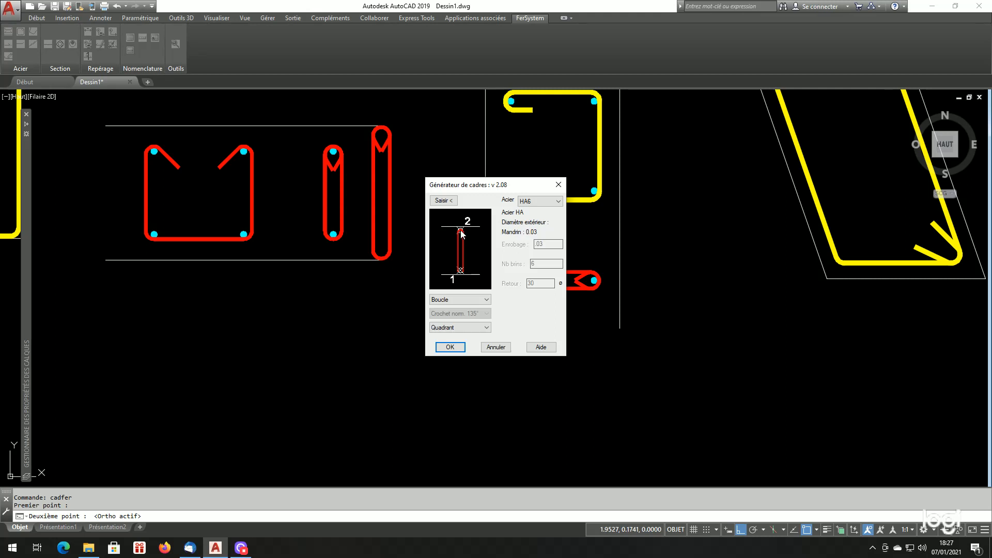
click(450, 346)
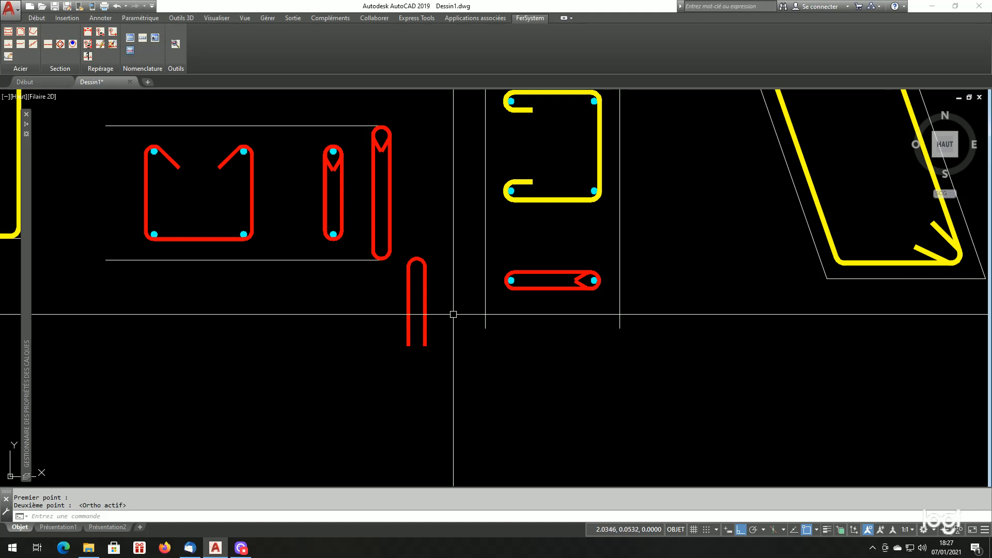
Step: Erase the HA6 loop drawn below the formwork lines
click(454, 314)
click(387, 324)
text(ef)
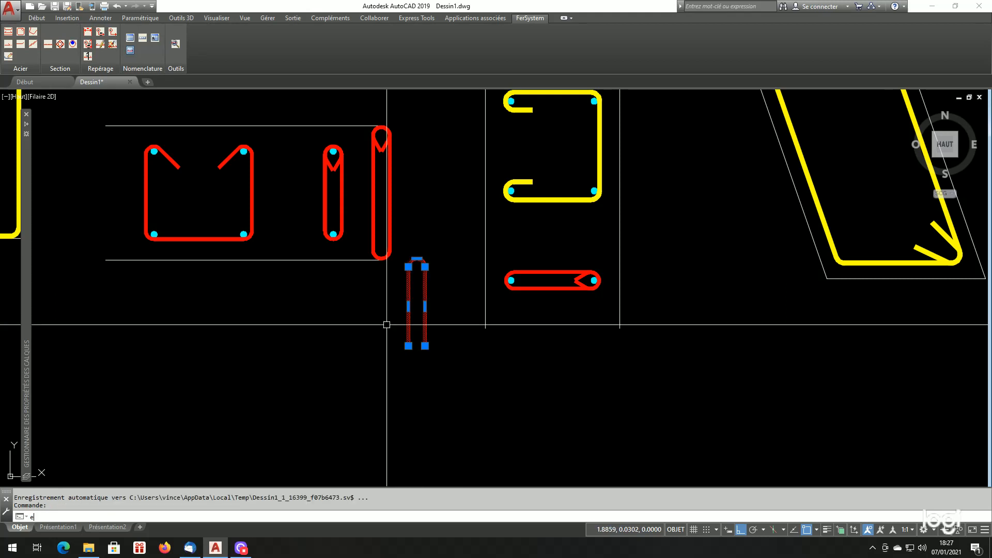
key(Return)
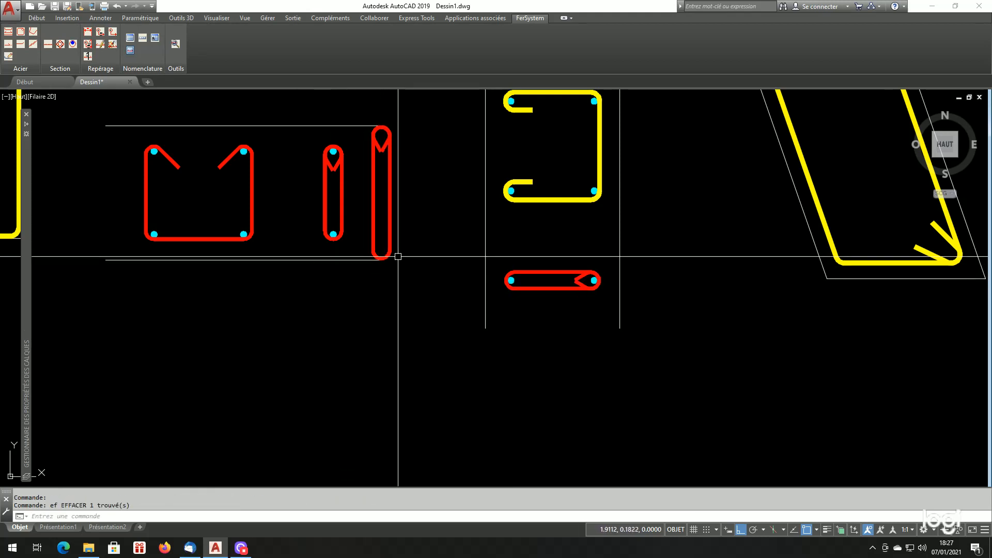
scroll(288, 221, down, 1)
scroll(288, 222, down, 2)
scroll(293, 245, up, 2)
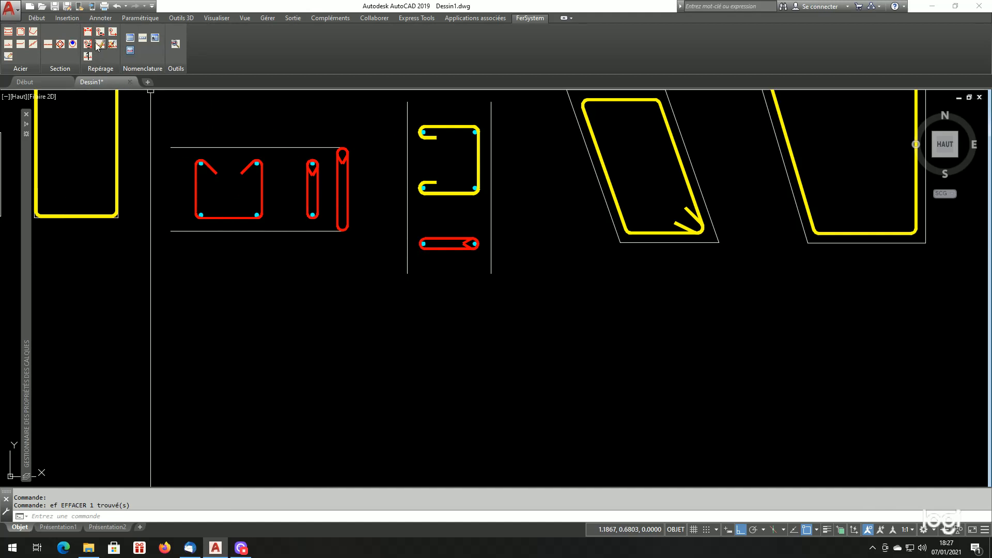
click(33, 33)
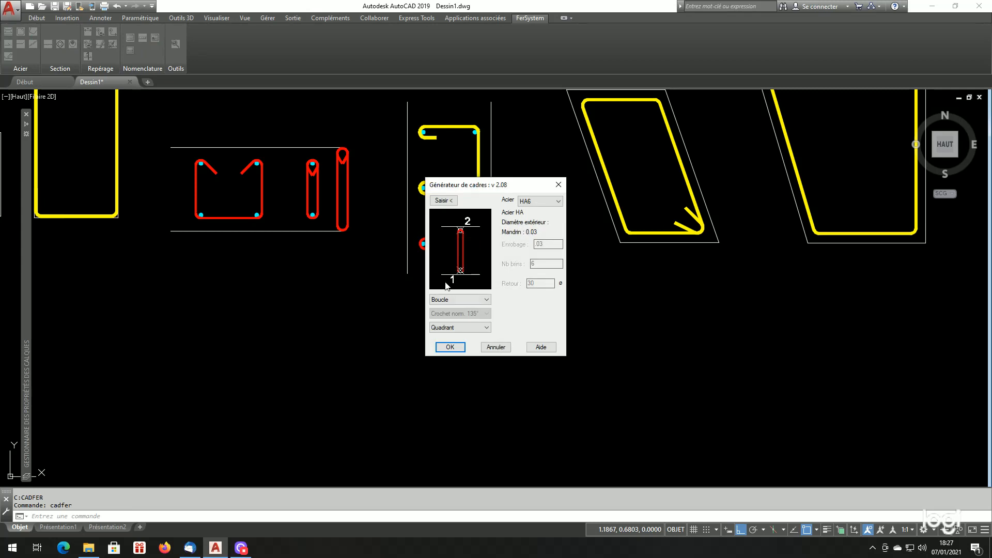
click(471, 300)
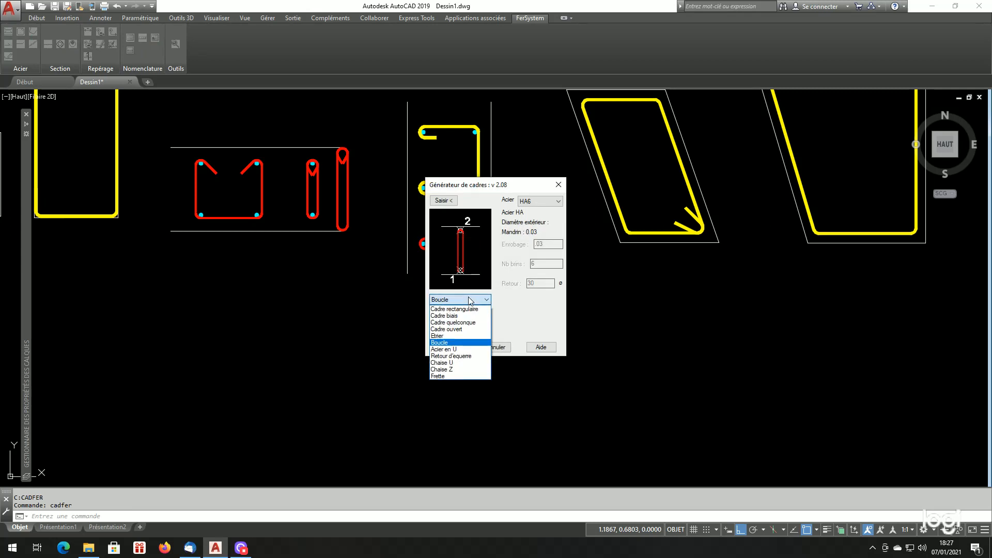
click(460, 350)
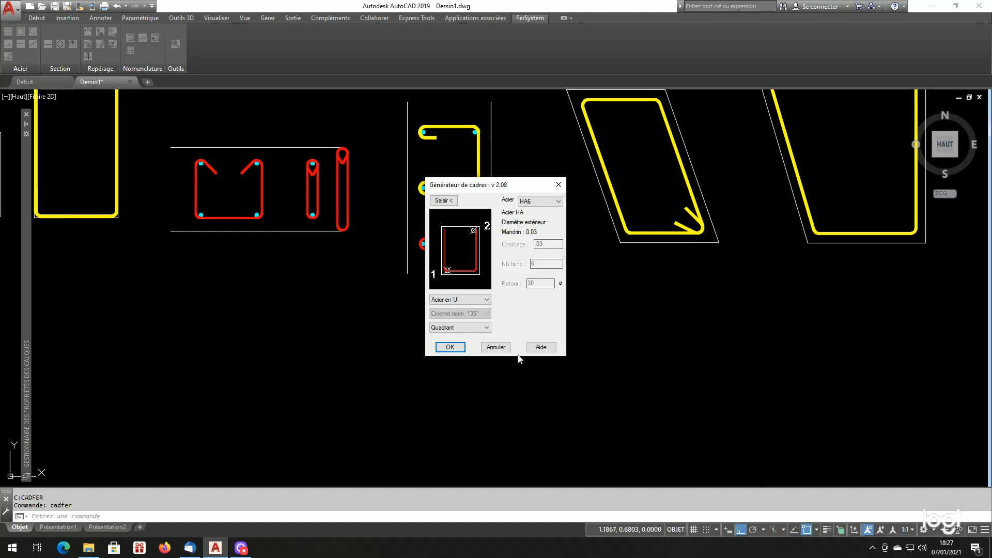
click(497, 348)
Step: Draw an open three-sided formwork outline below the existing frames, about 1 long and 0.34 high, open to the right
scroll(472, 359, down, 4)
scroll(486, 381, up, 3)
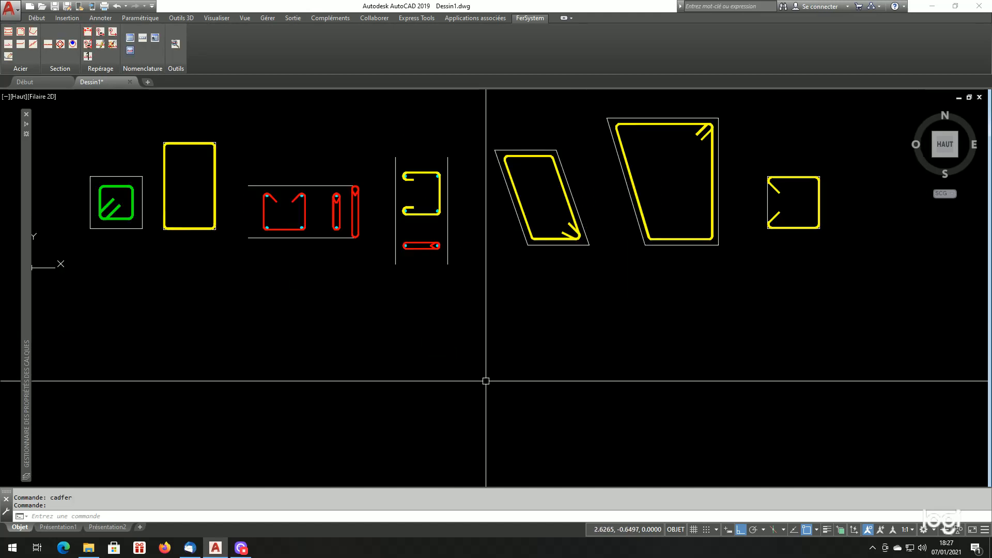
text(l)
key(Return)
click(480, 352)
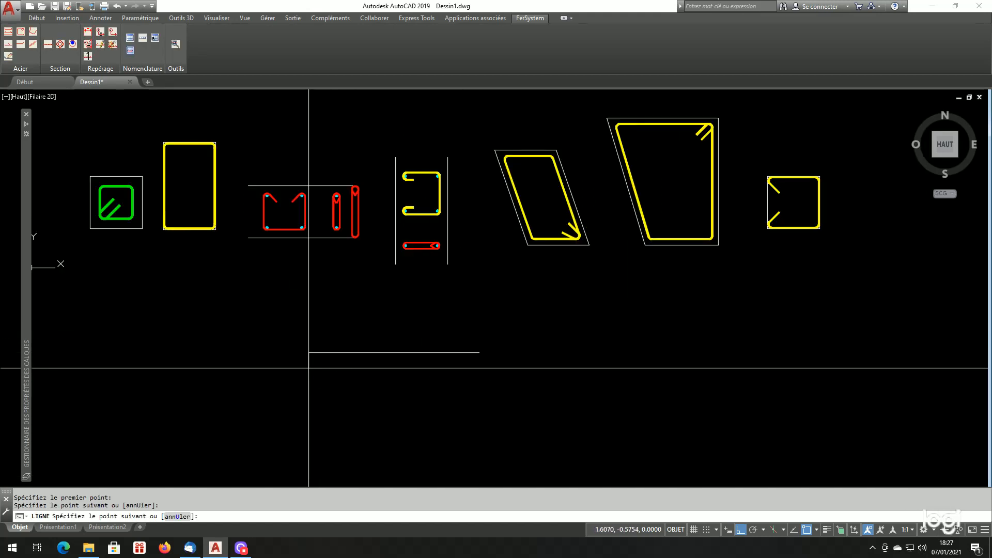
click(308, 352)
click(303, 412)
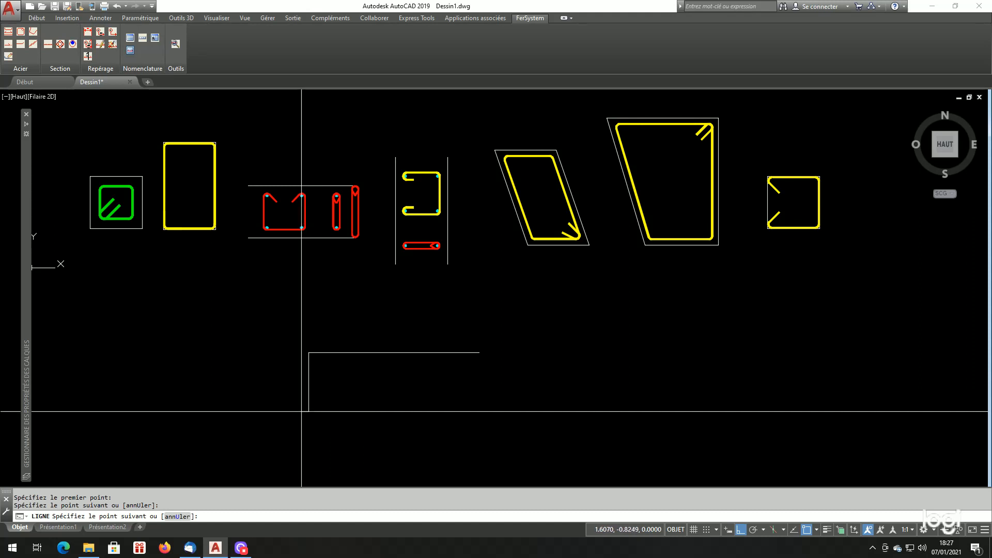
click(482, 421)
key(Return)
scroll(429, 404, up, 2)
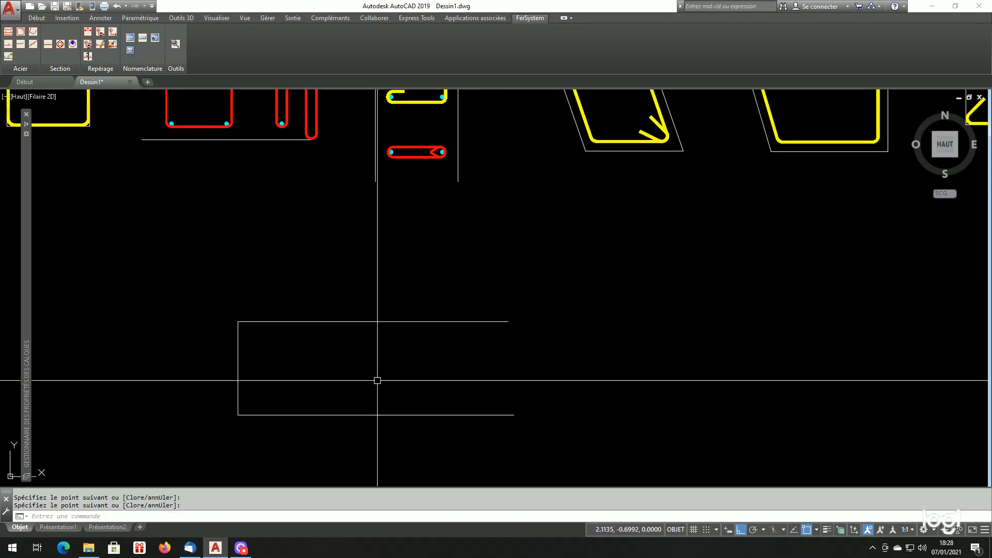
scroll(376, 380, up, 2)
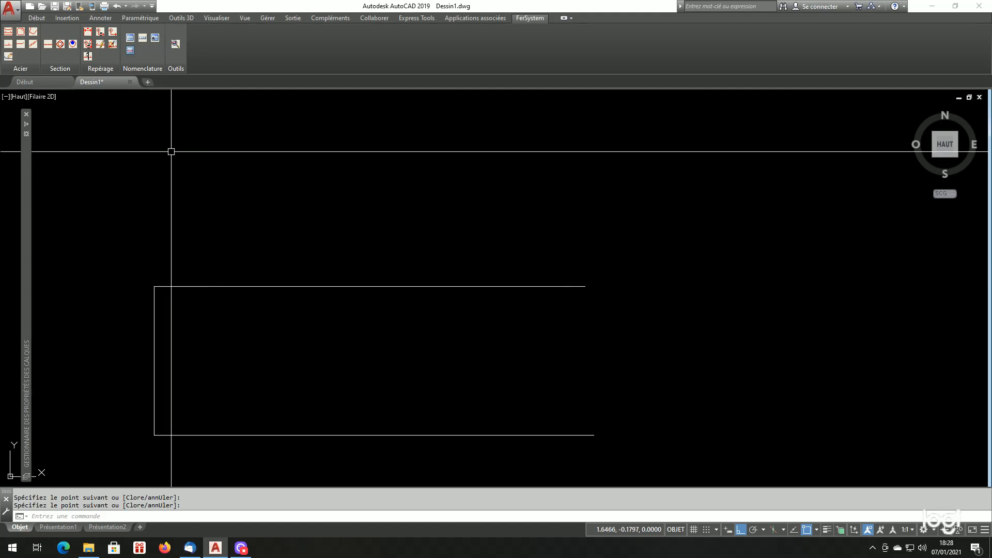
Step: Configure the frame generator for an Acier en U in Coffrage mode with HA14 steel
click(21, 32)
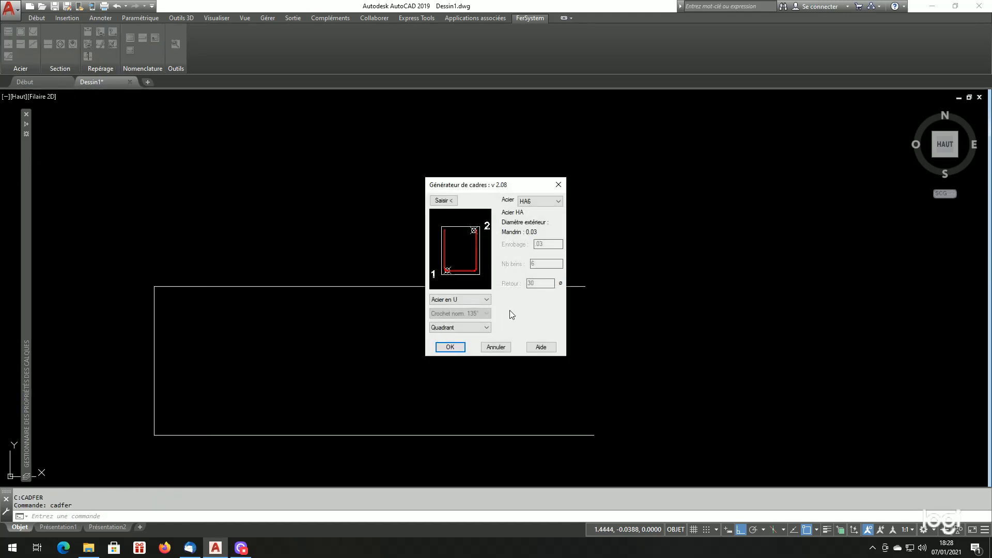
click(433, 299)
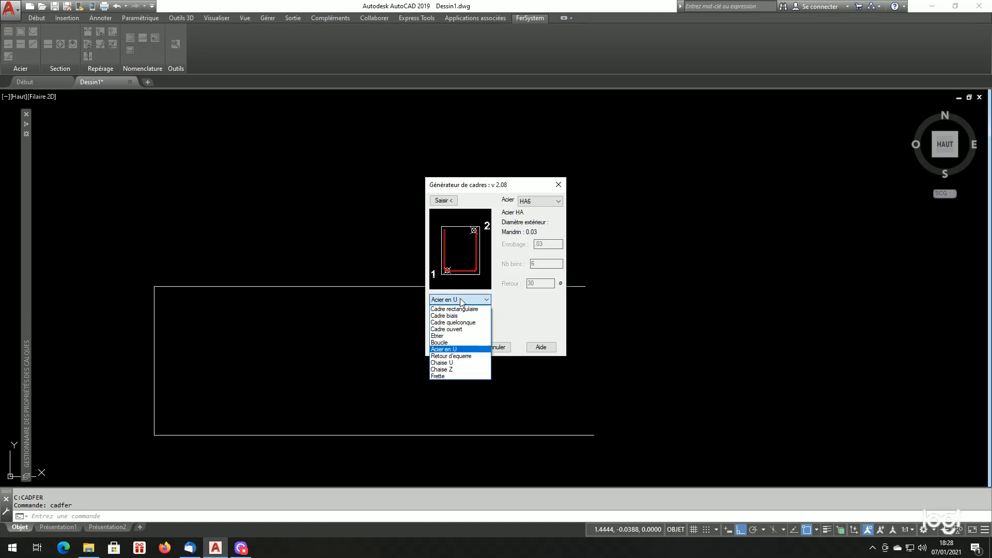
click(455, 349)
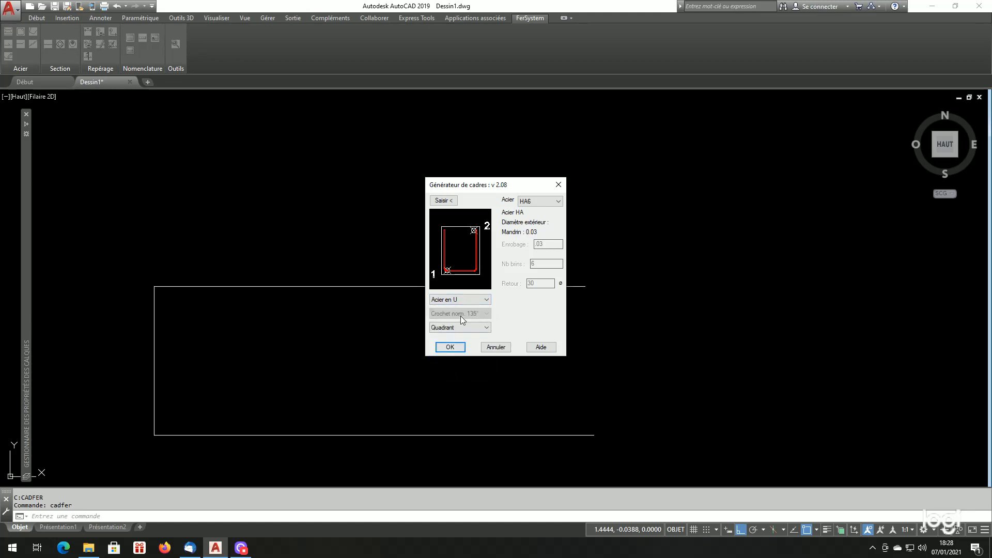
click(456, 327)
click(454, 341)
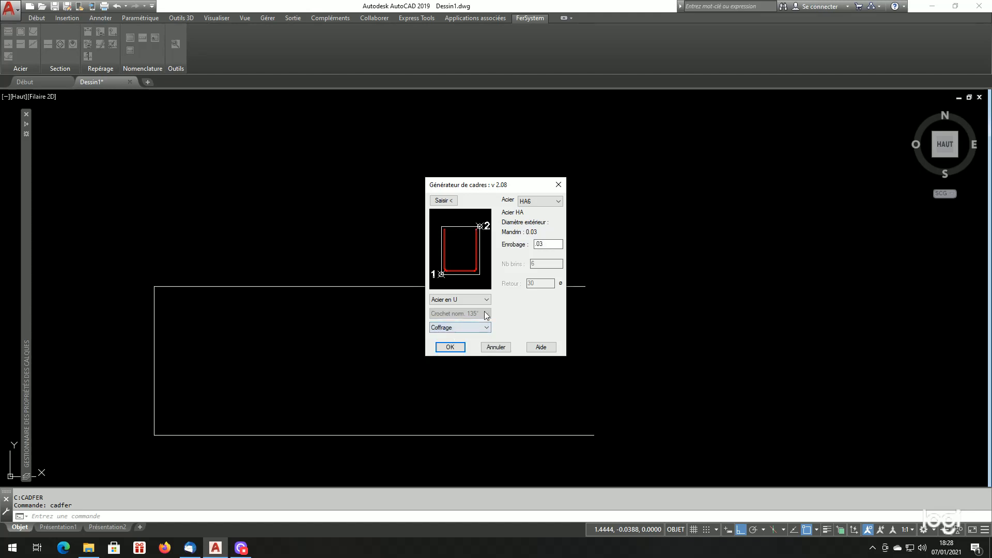
click(542, 203)
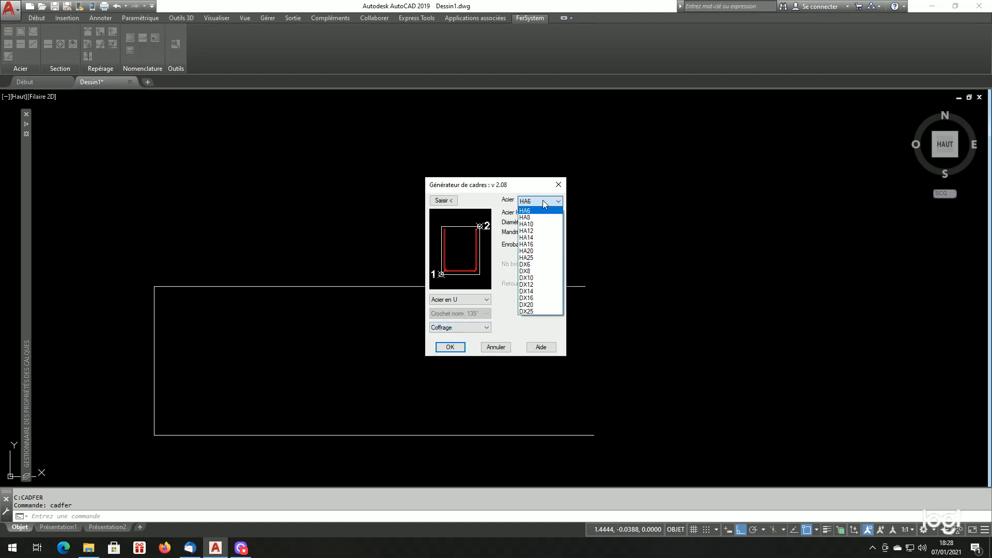
click(531, 242)
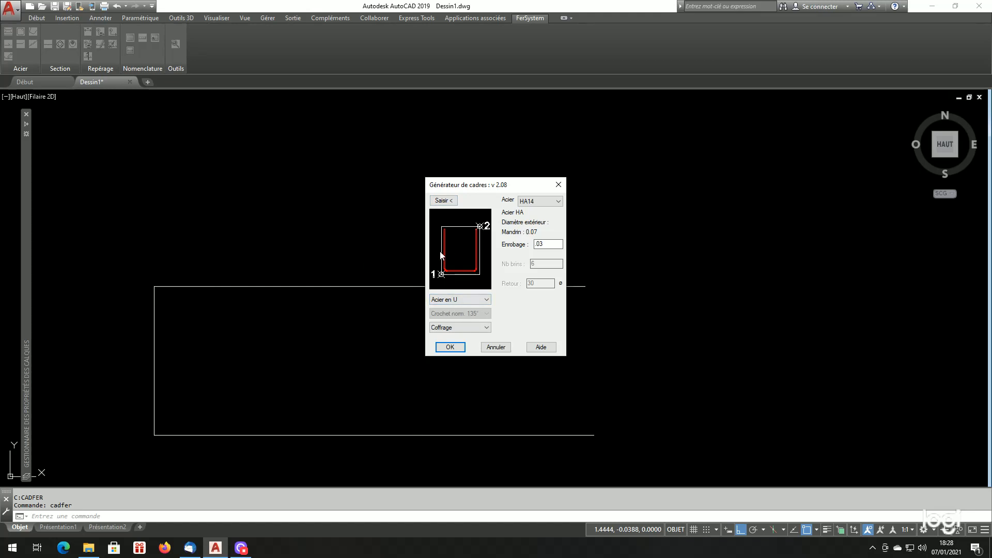
Step: Generate the U bar from the outline's upper-left corner to a nearest point on its lower line, with 0.03 cover
click(443, 201)
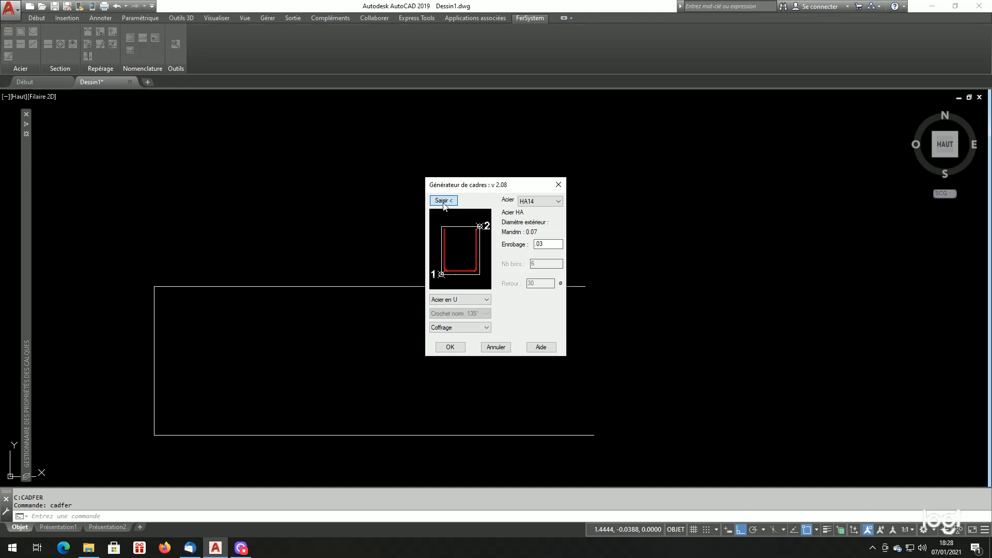
click(154, 286)
shift+right_click(312, 259)
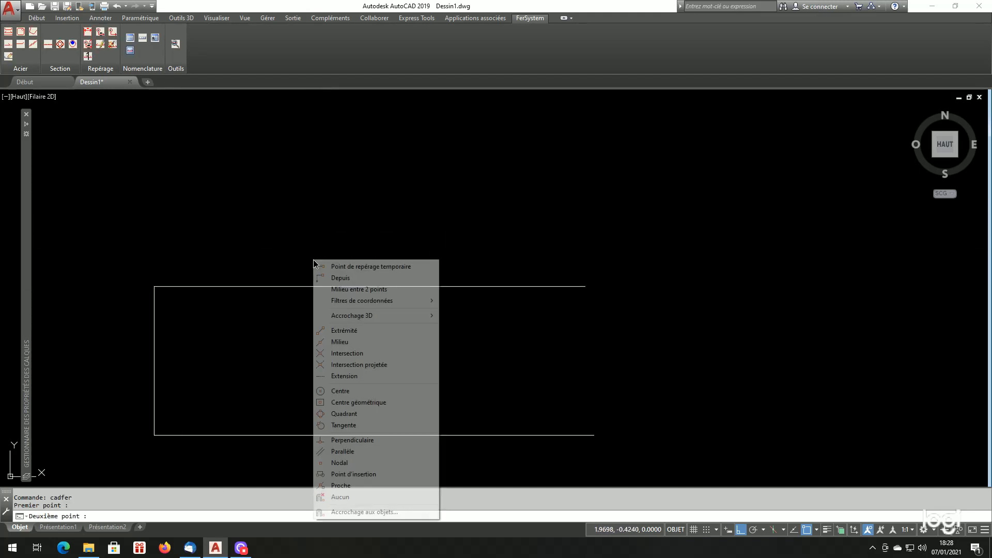
click(361, 484)
click(398, 435)
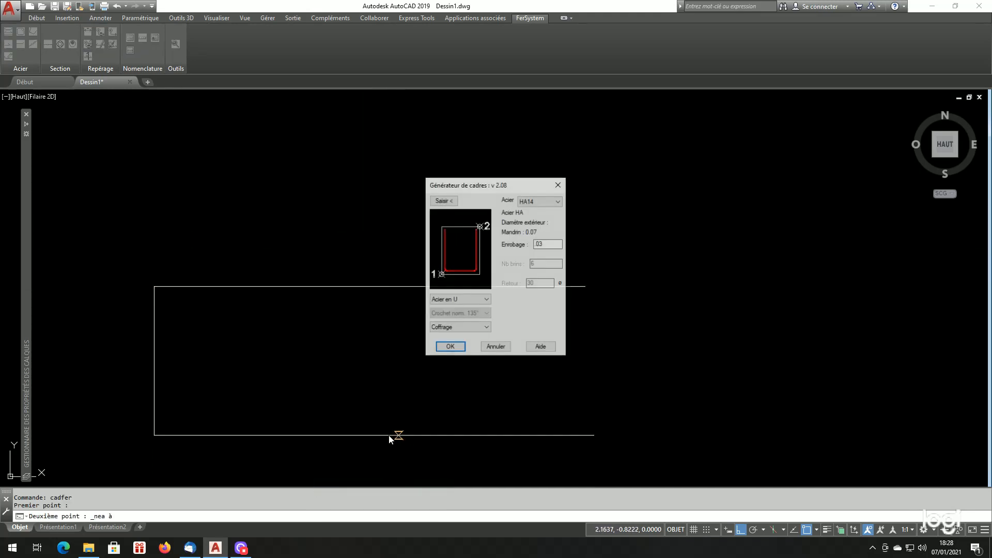
click(450, 347)
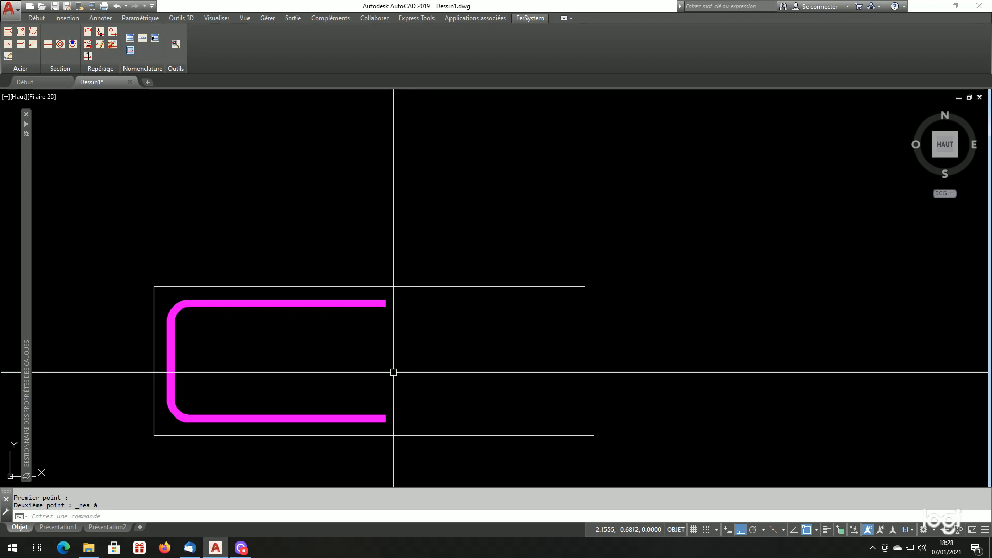
Step: Offset the formwork's vertical edge 0.03 inward to mark the cover at the back of the U bar
scroll(421, 387, down, 2)
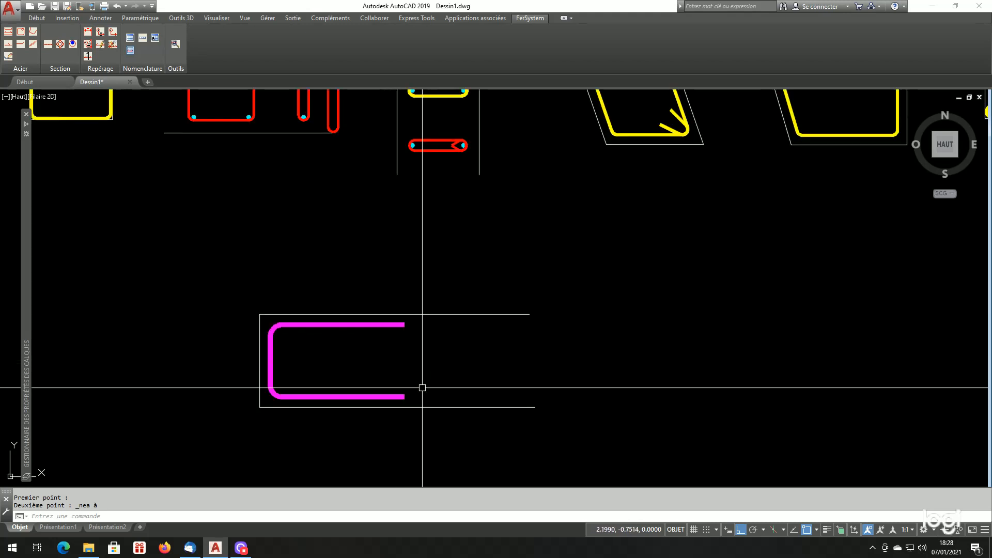
scroll(422, 388, up, 2)
scroll(425, 386, down, 2)
scroll(377, 381, up, 2)
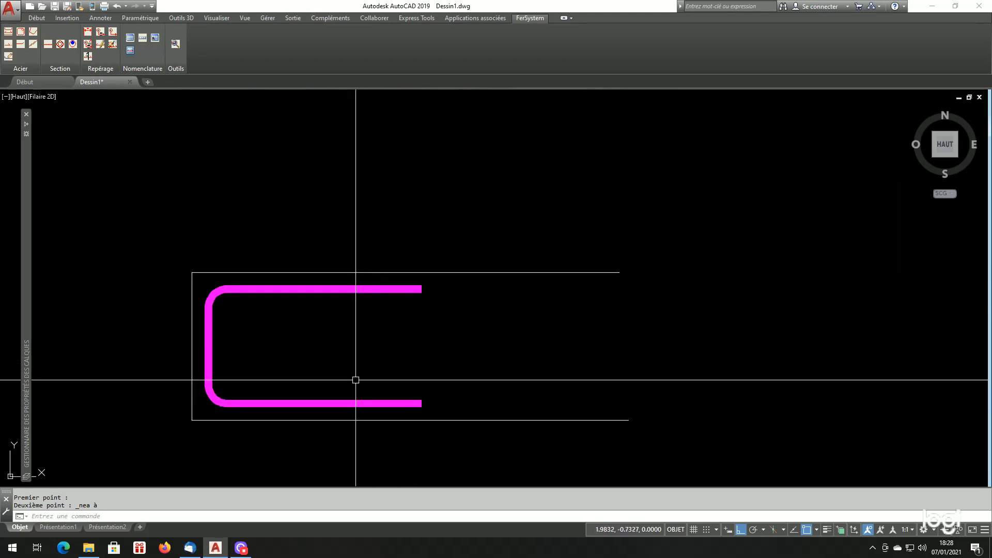
text(dc)
key(Return)
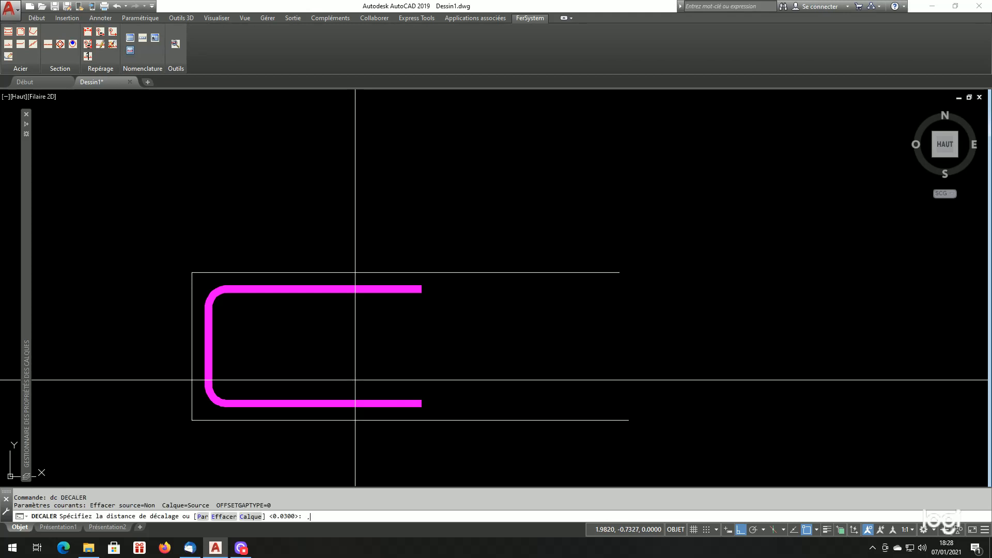
key(Return)
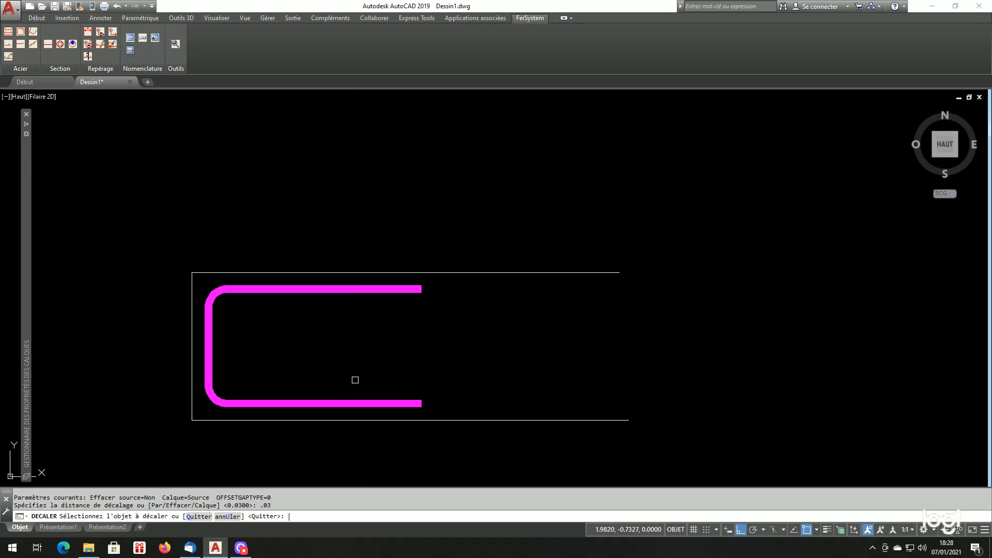
click(192, 405)
click(262, 437)
key(Return)
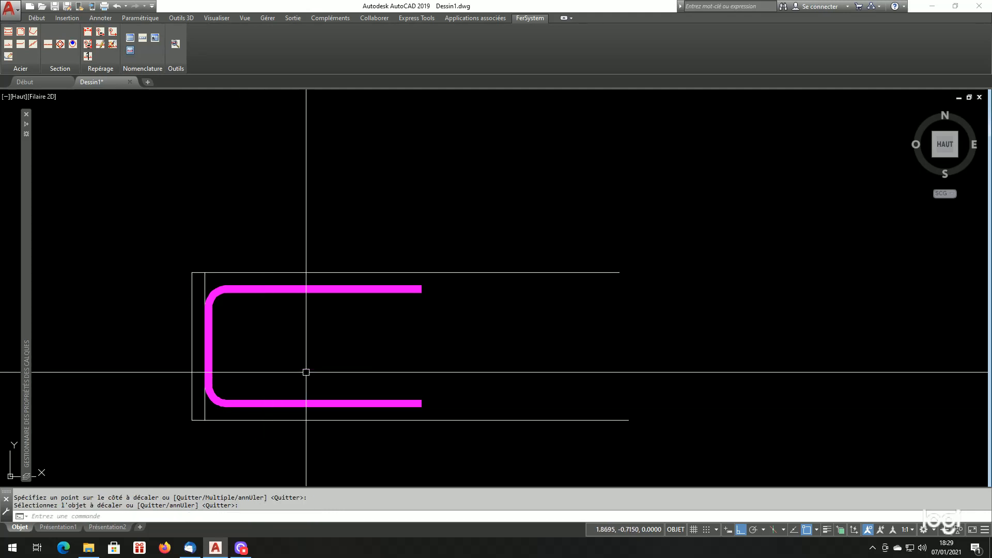
Step: Offset the cover line 0.5 toward the open end of the outline
key(Return)
text(.5)
key(Return)
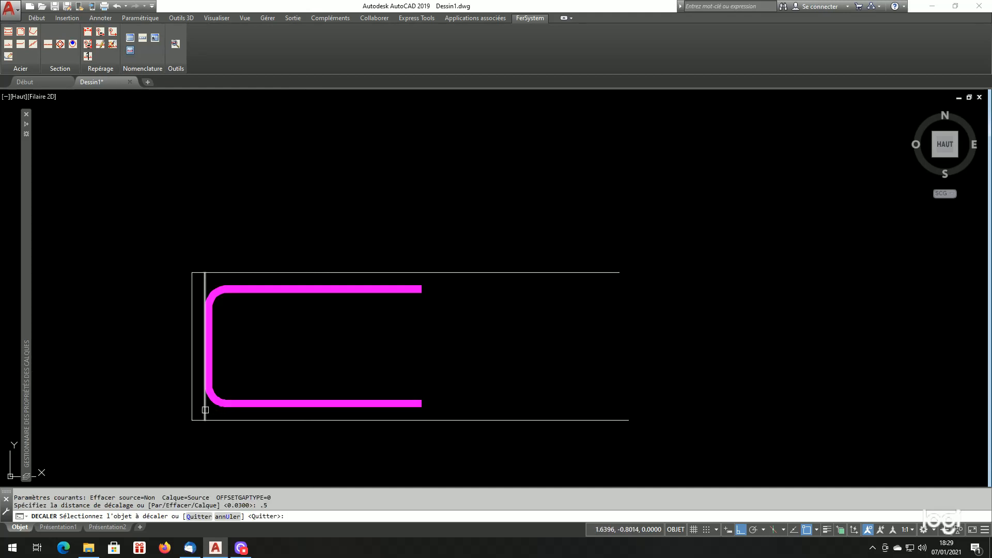
click(205, 410)
click(425, 410)
key(Return)
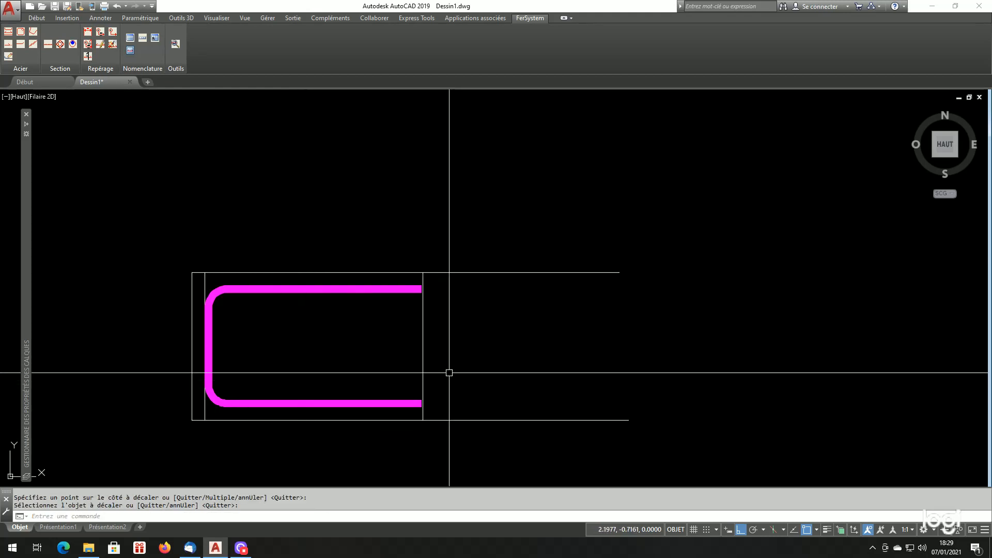
Step: Extend both legs of the U bar to the vertical line near their ends
scroll(461, 335, up, 2)
text(PR)
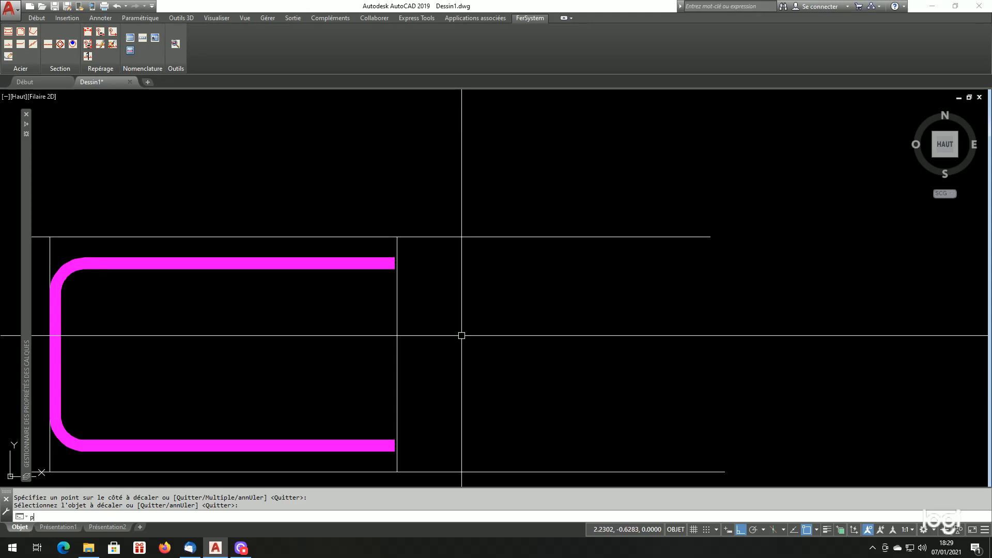
key(Return)
click(384, 268)
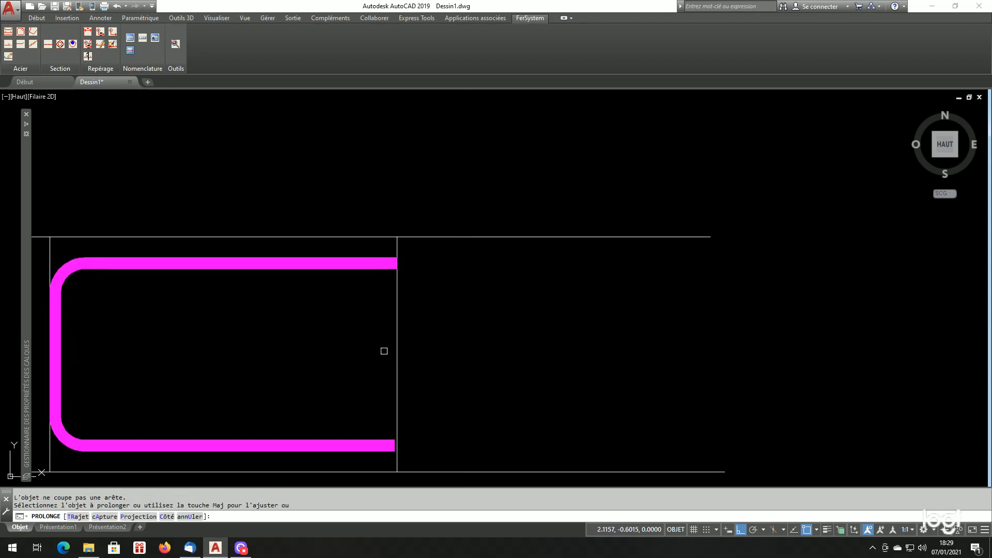
key(Return)
scroll(421, 404, down, 3)
scroll(421, 404, up, 2)
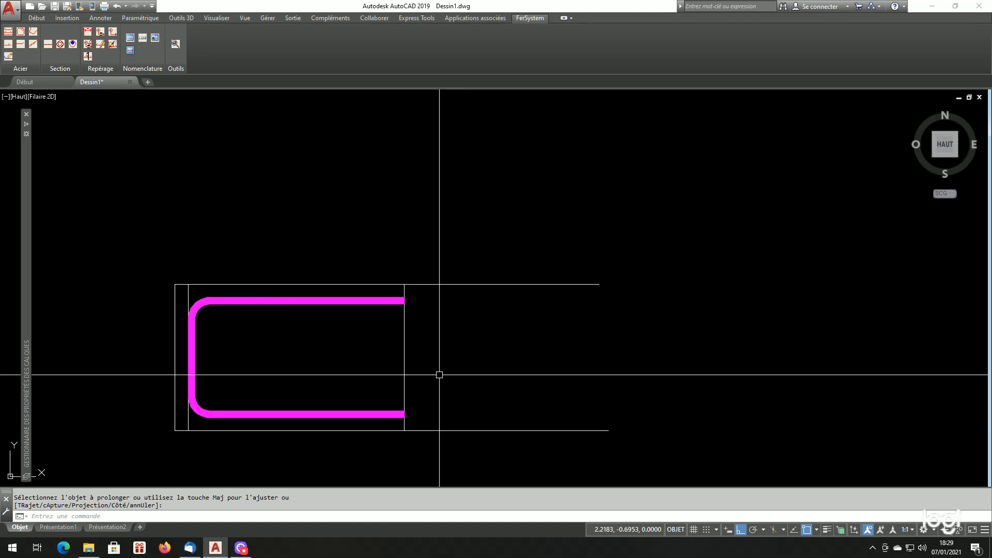
Step: Offset the vertical line at the ends of the U bar's legs 0.03 outward
text(dc)
key(Return)
text(.030)
key(Return)
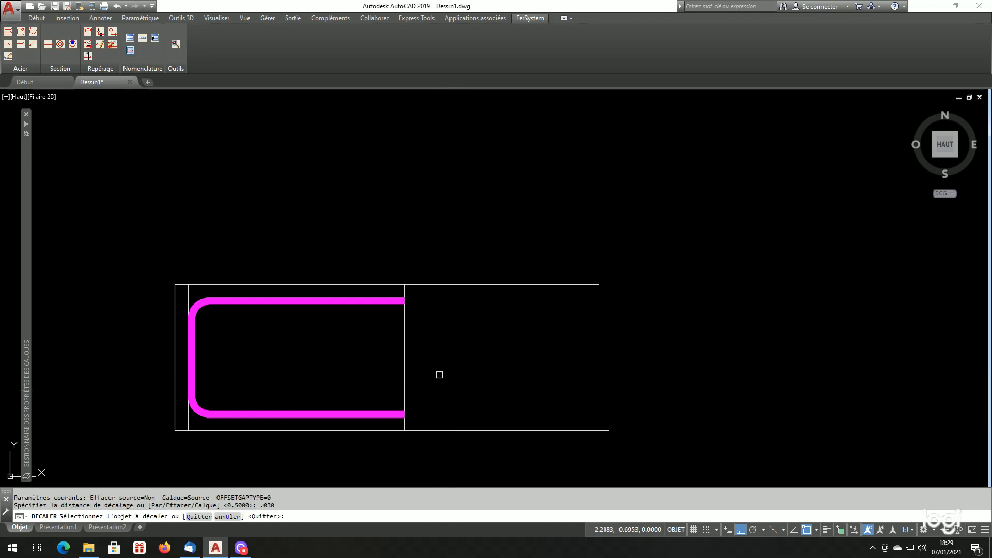
click(404, 379)
click(463, 381)
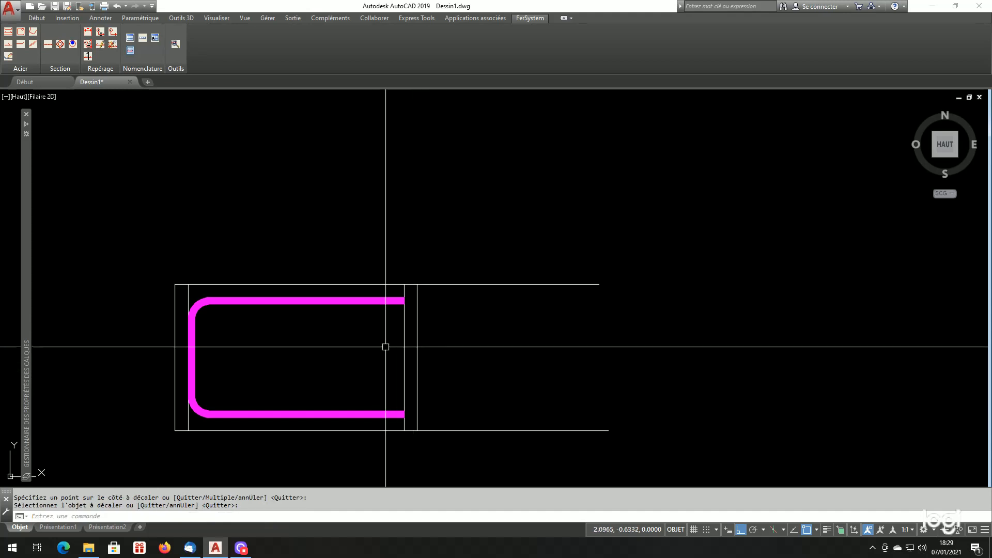
key(Return)
Step: Erase the HA14 U bar, keeping the construction lines
click(391, 302)
text(e)
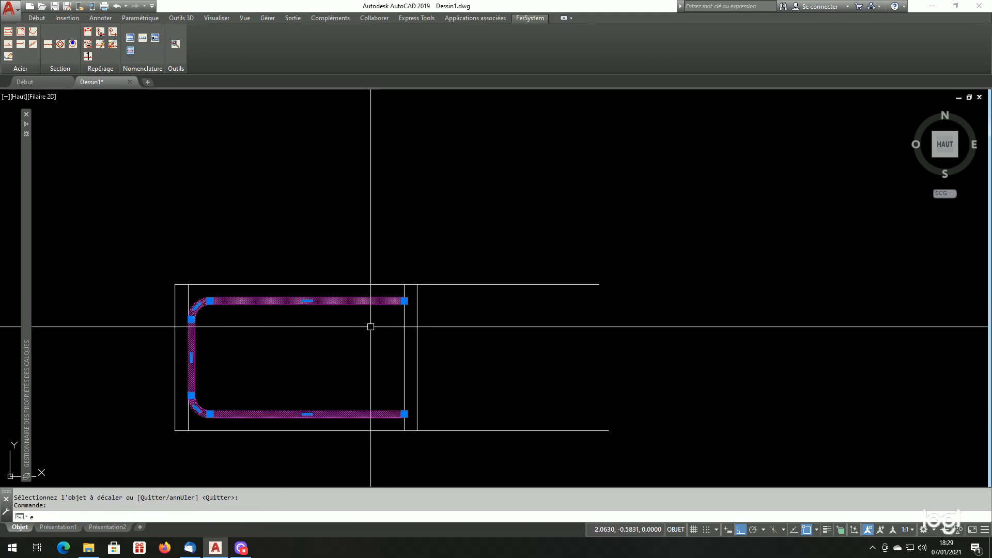
text(f)
key(Return)
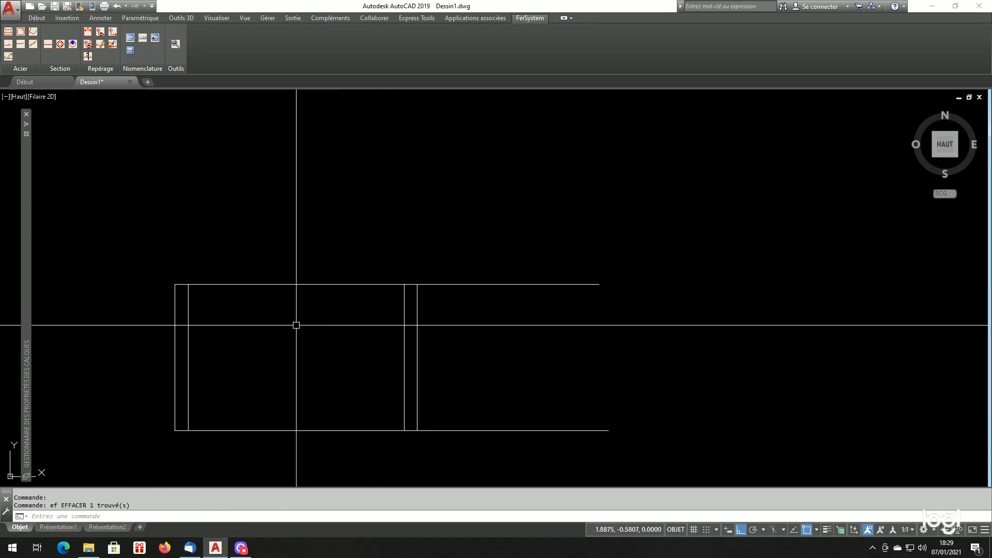
Step: Generate an HA14 U bar in Coffrage mode with 0.03 cover, from the outline's upper closed corner to the outer vertical line's lower end
click(21, 31)
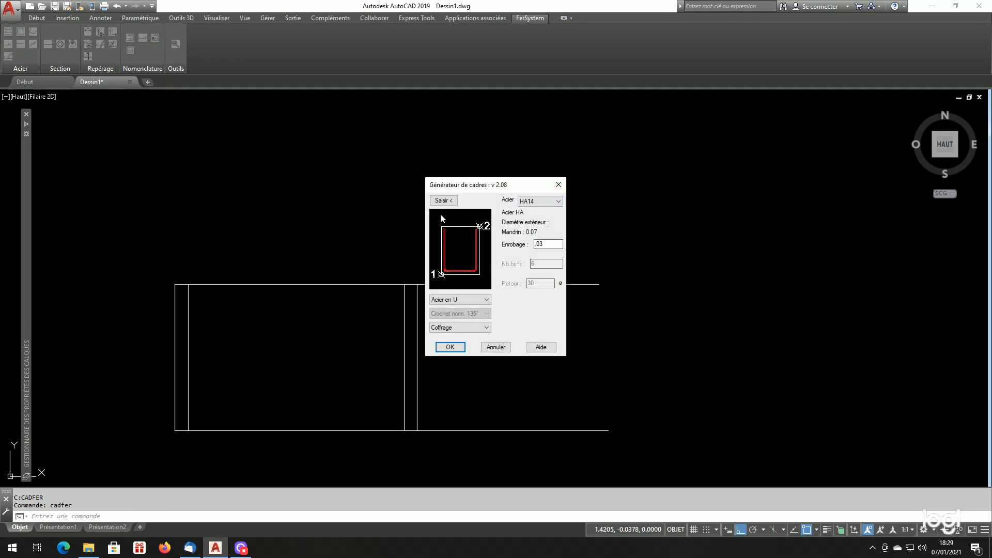
click(442, 200)
click(175, 284)
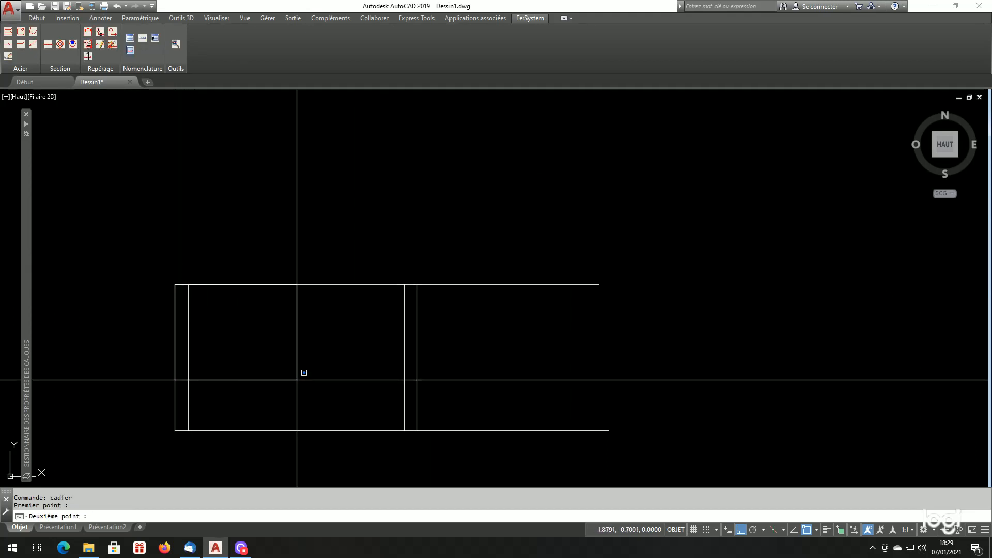
click(417, 430)
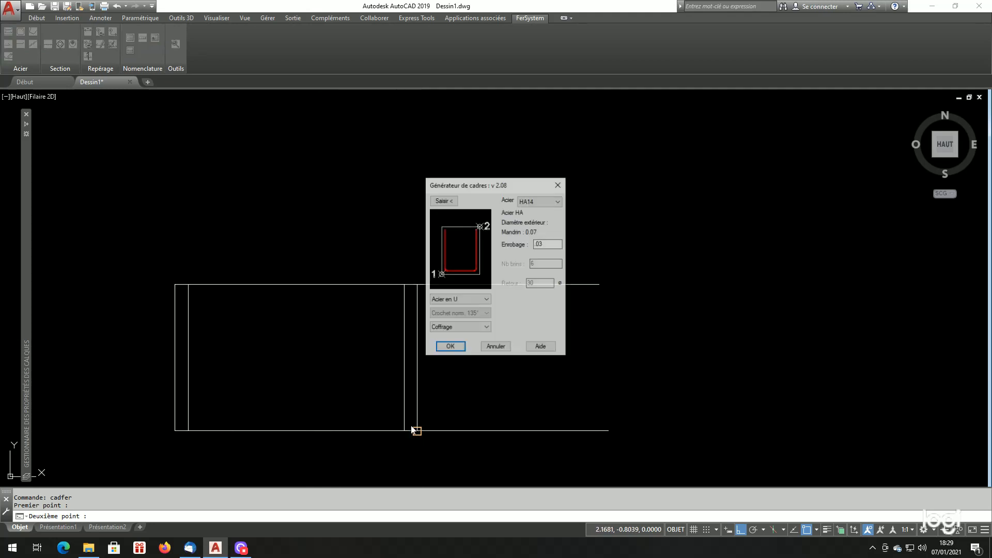
click(450, 347)
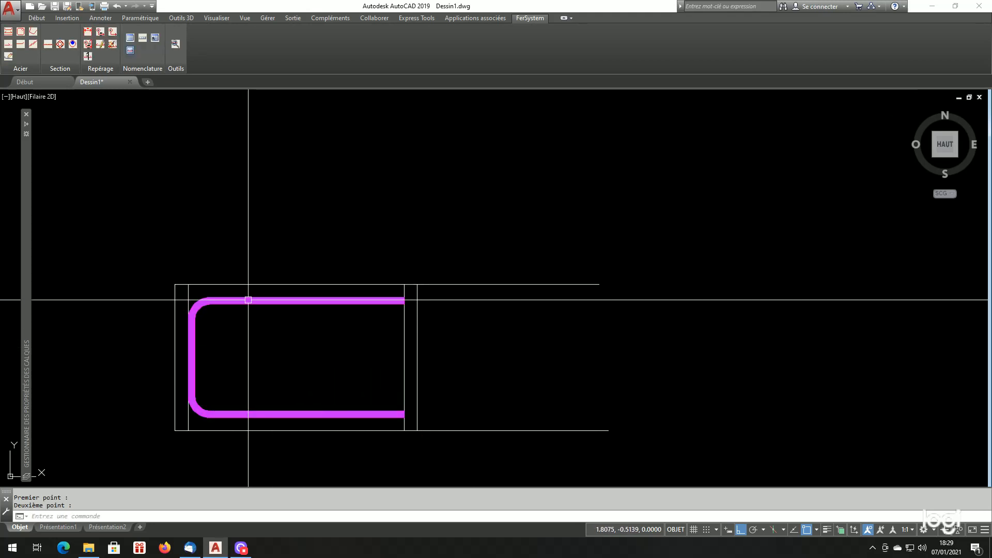
scroll(378, 406, up, 5)
scroll(446, 412, down, 3)
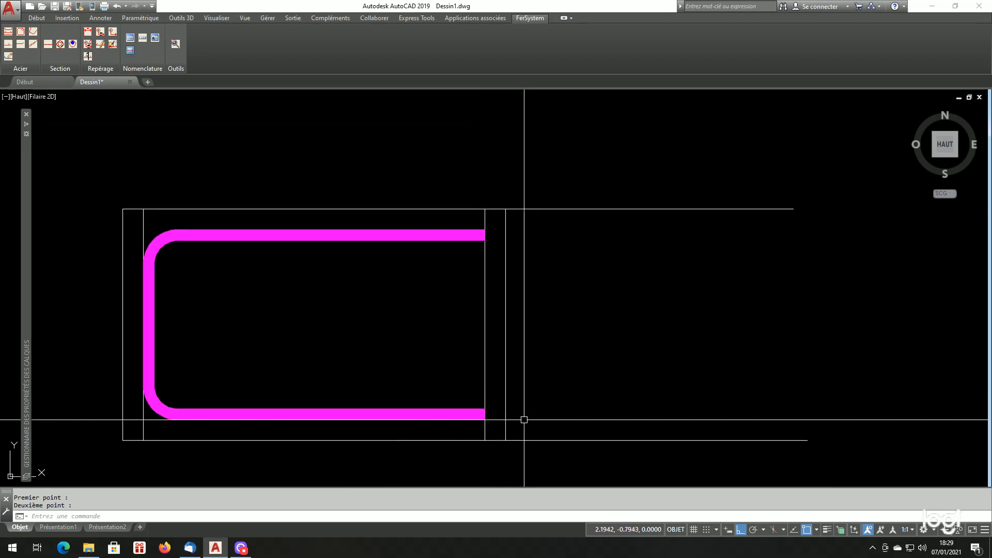
scroll(460, 361, down, 2)
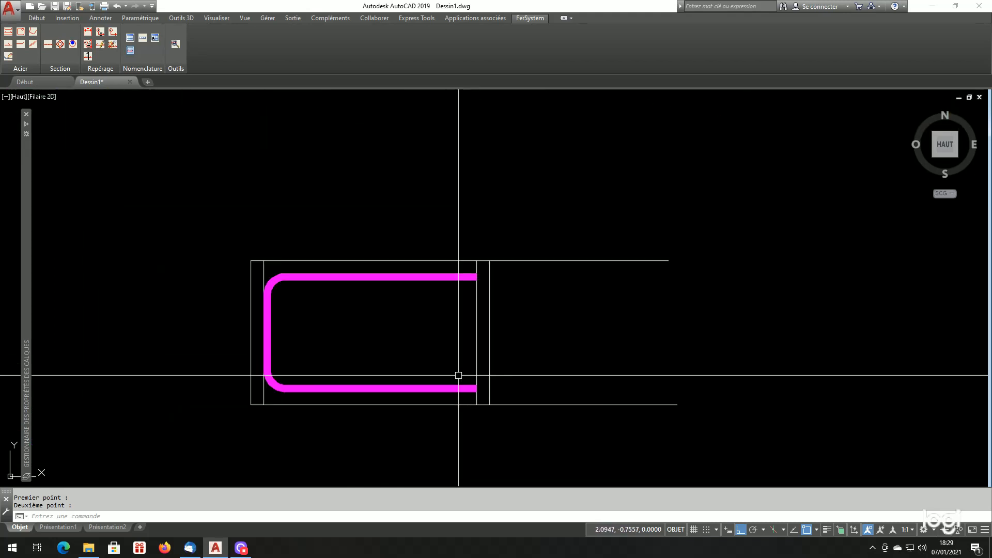
Step: Stretch the end of the U bar's upper leg beyond the vertical lines, and pull it back to shorten the leg
click(477, 281)
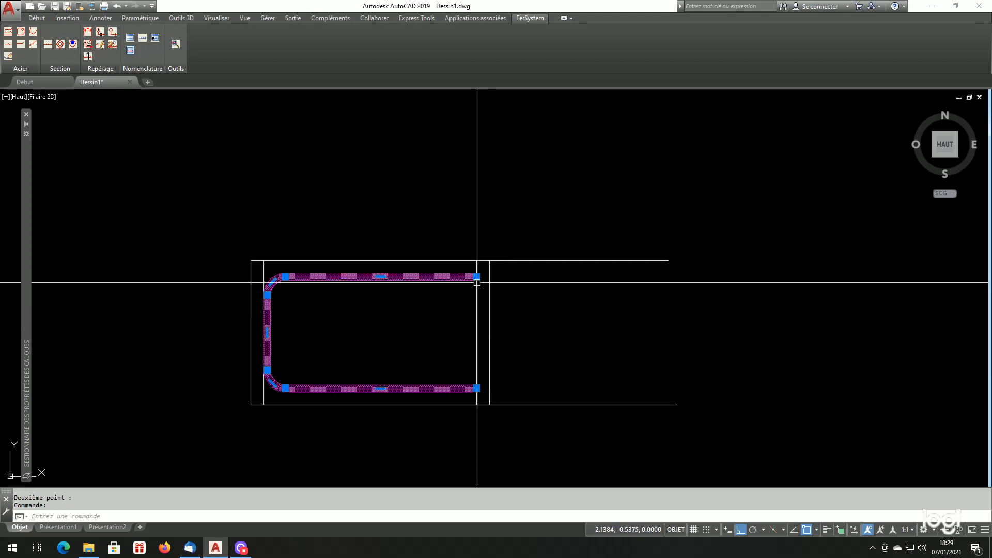
click(476, 277)
click(614, 276)
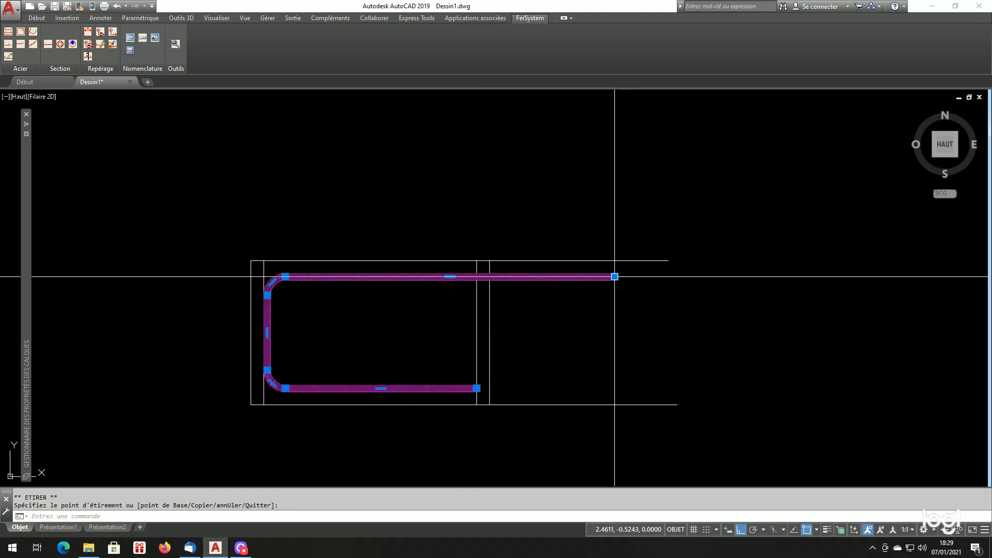
click(403, 314)
key(Escape)
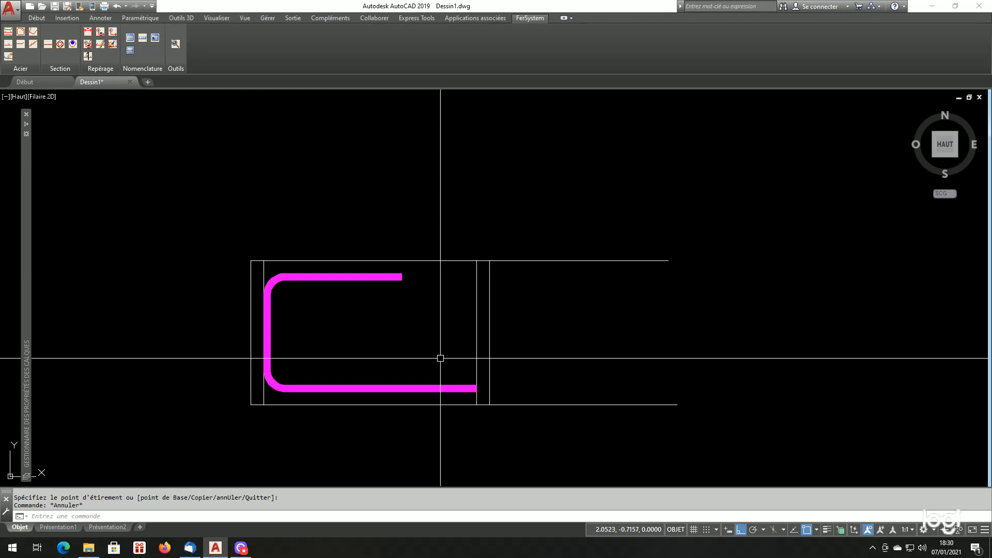
Step: Undo both length edits on the U bar's upper leg
text(u)
key(Return)
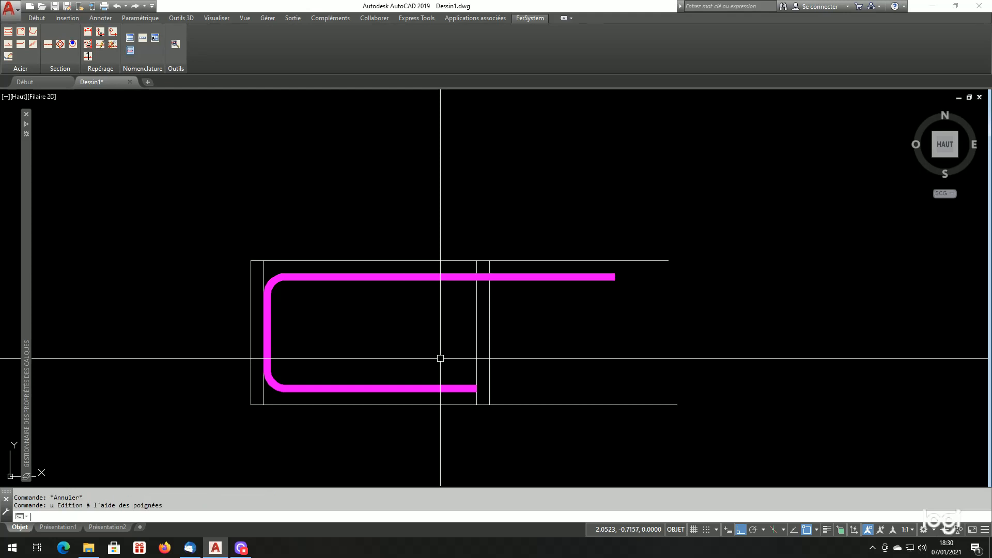
text(u)
key(Return)
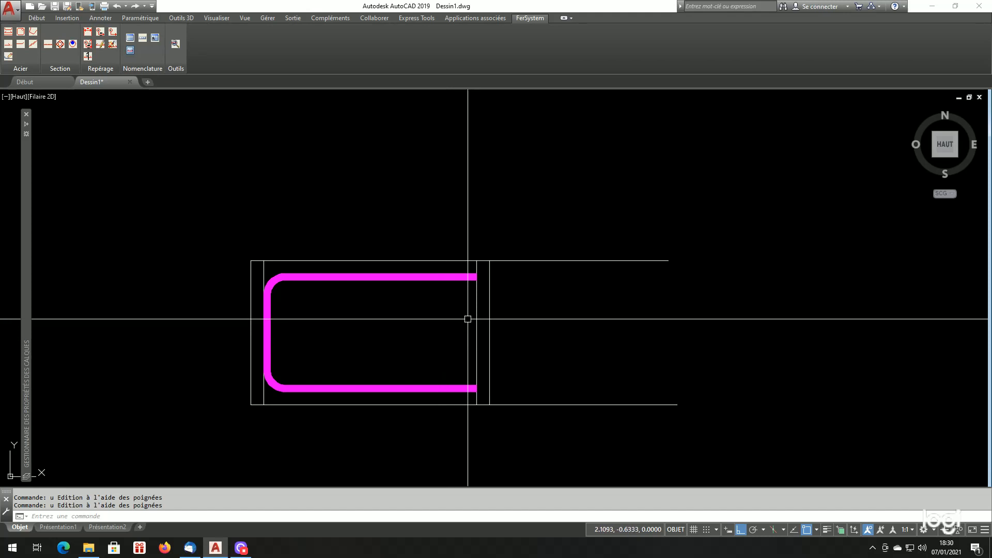
Step: Stretch the end of the U bar's upper leg vertically above the outline, and undo the edit
click(475, 276)
click(476, 276)
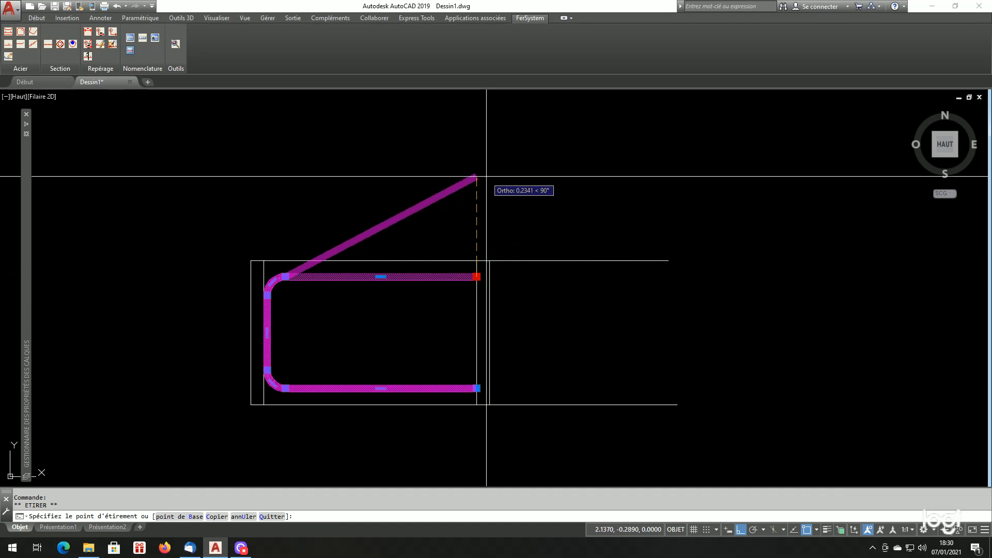
click(476, 177)
mouse_move(477, 177)
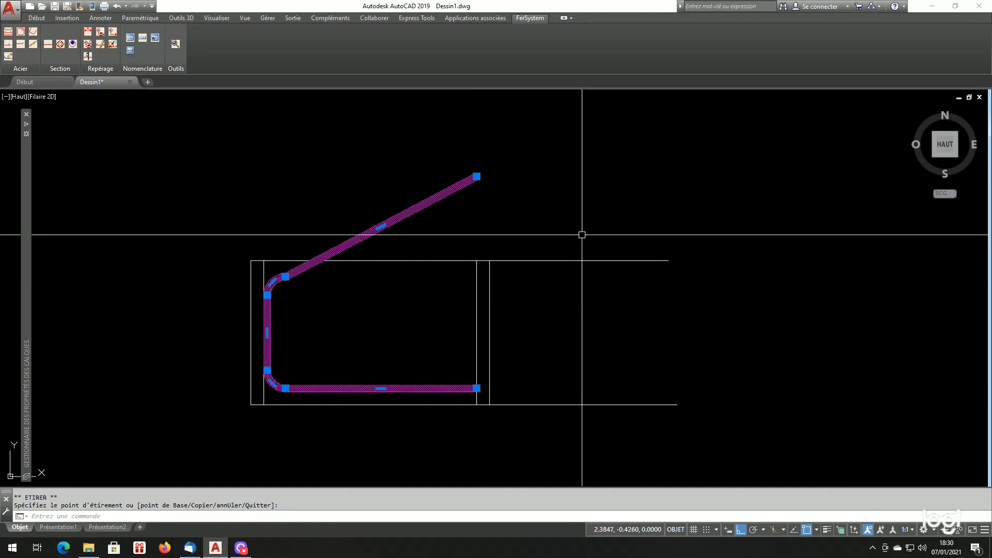
key(Escape)
key(Escape)
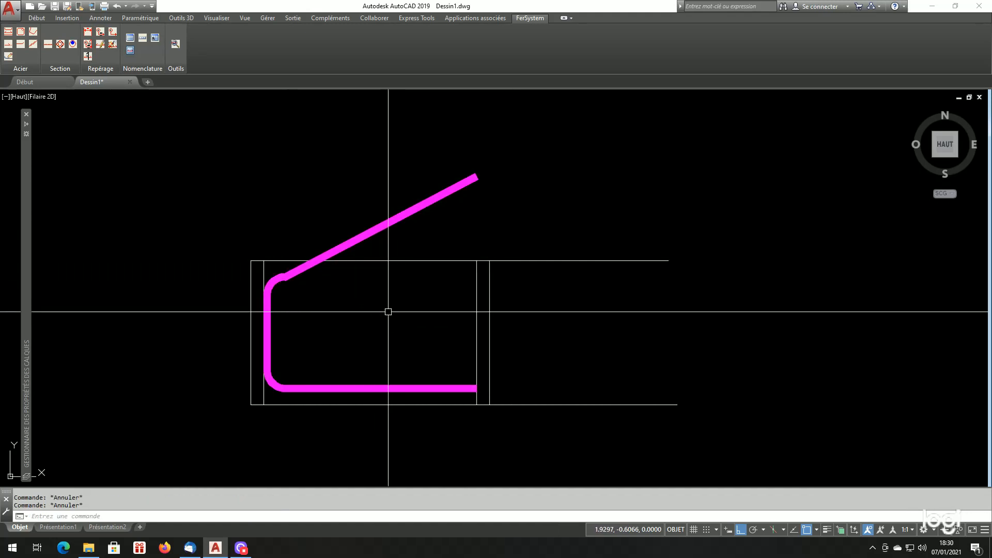
key(ctrl+z)
Step: Stretch the midpoint of the U bar's upper bend arc diagonally outside the outline, and undo the edit
click(270, 277)
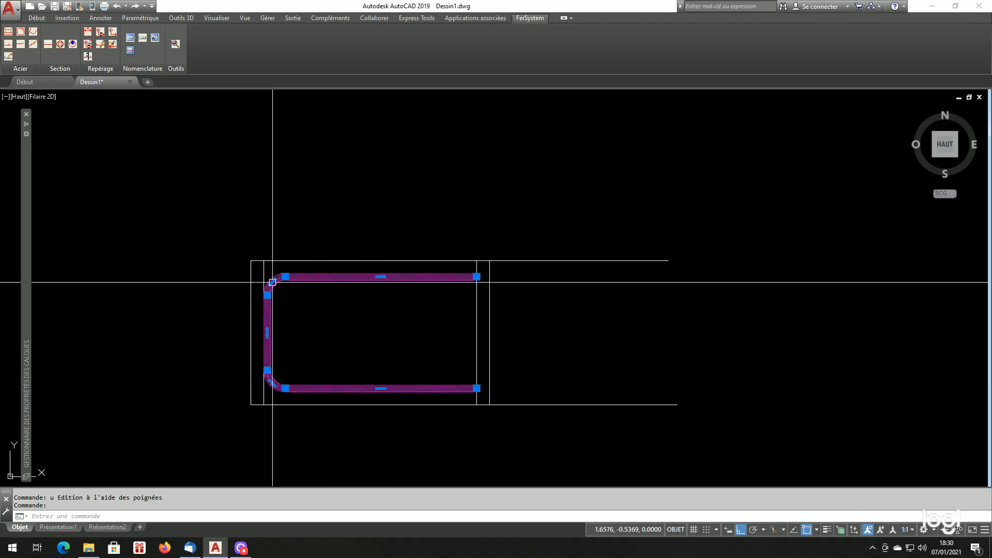
click(270, 280)
click(216, 223)
key(Escape)
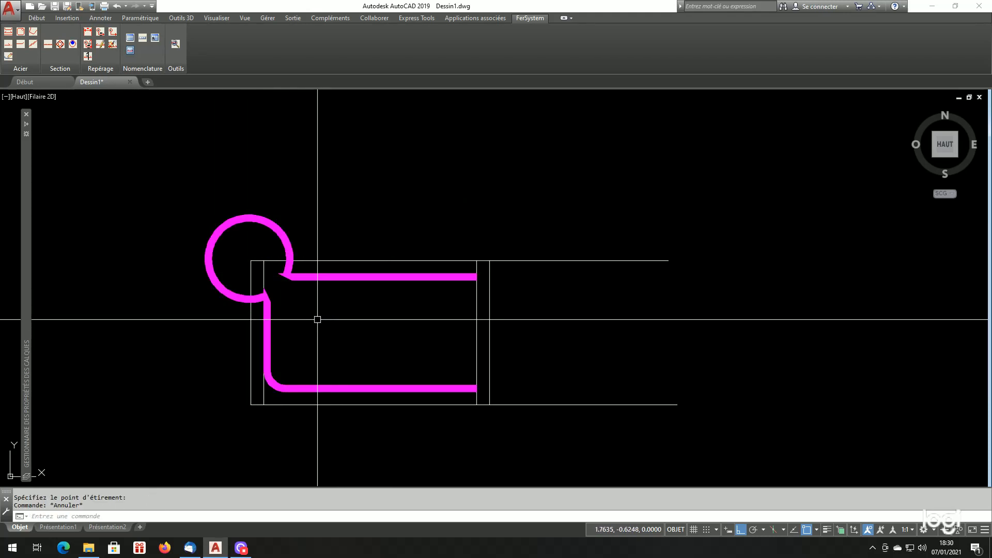
text(u)
key(Return)
Step: Stretch the U bar's leg ends together with the two vertical lines toward the open end of the outline
scroll(281, 274, down, 4)
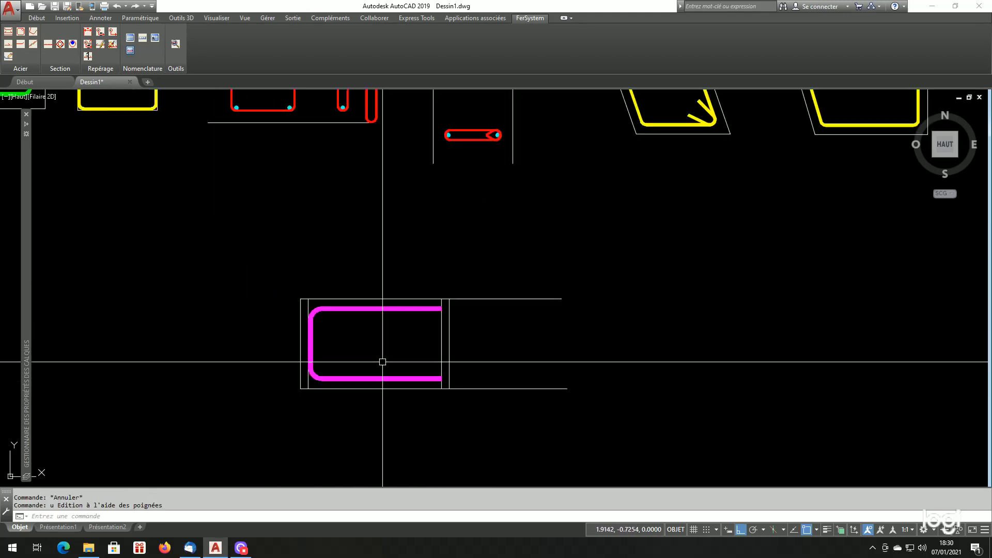
scroll(375, 289, up, 2)
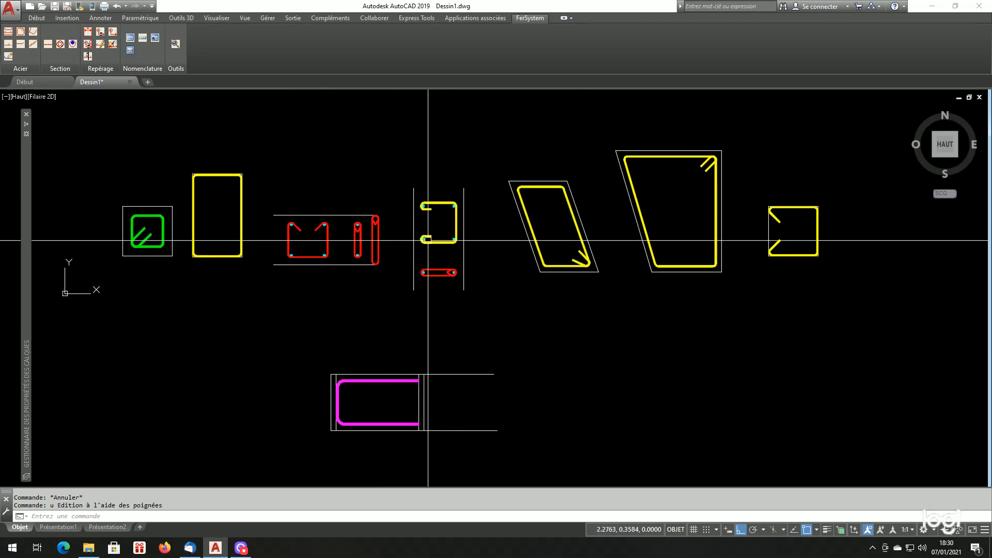
scroll(450, 428, up, 2)
scroll(450, 429, down, 2)
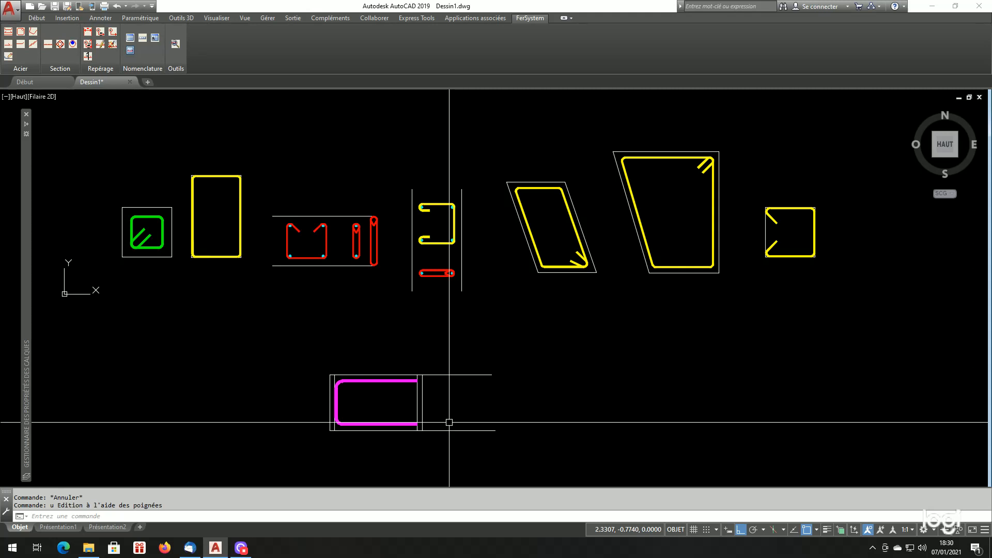
scroll(415, 423, up, 2)
text(e)
key(Return)
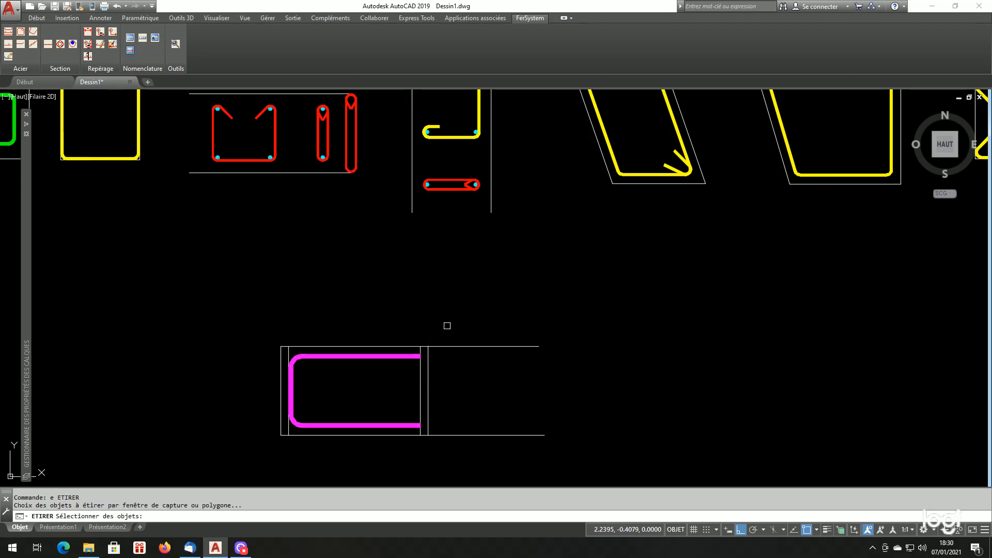
click(447, 325)
click(381, 463)
click(446, 463)
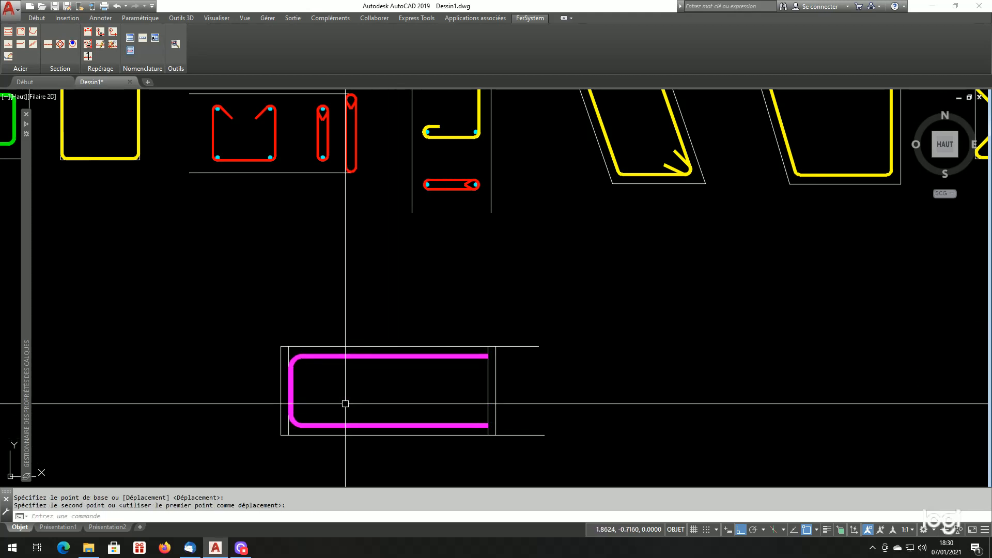
Step: Stretch the closed end of the U bar and its outline outward to lengthen both horizontally
key(Return)
click(337, 321)
click(236, 454)
click(379, 276)
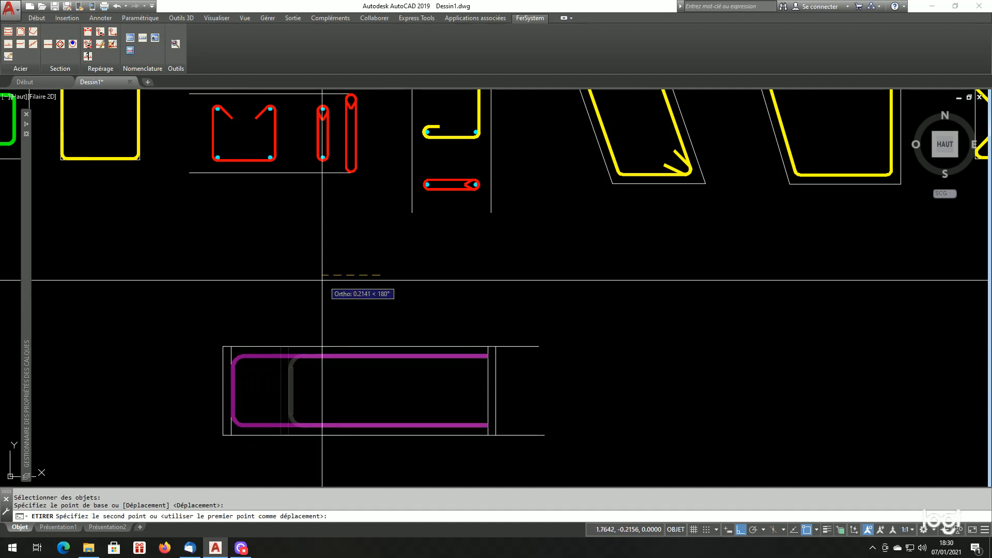
click(312, 277)
Step: Stretch the upper part of the U bar and its outline upward to make both taller
key(Return)
click(599, 278)
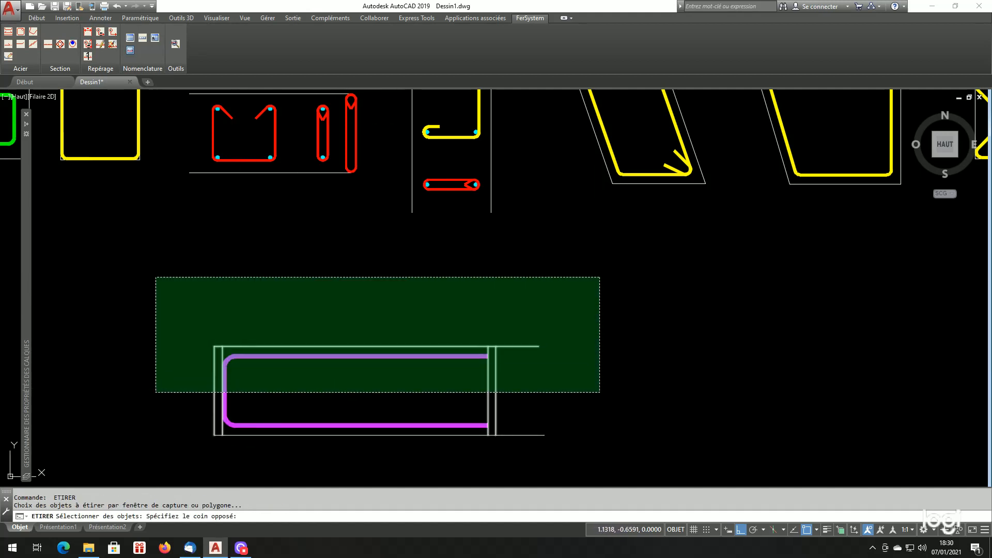
click(155, 392)
key(Return)
click(690, 398)
click(690, 341)
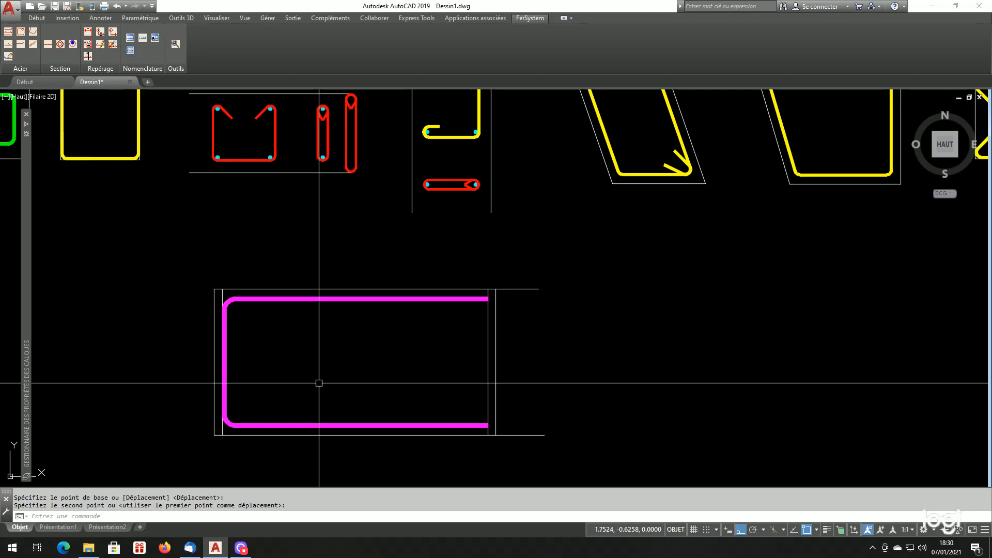
Step: Choose the Retour d'équerre shape in the frame generator and close the dialog without drawing a bar
scroll(318, 383, down, 4)
scroll(354, 361, up, 2)
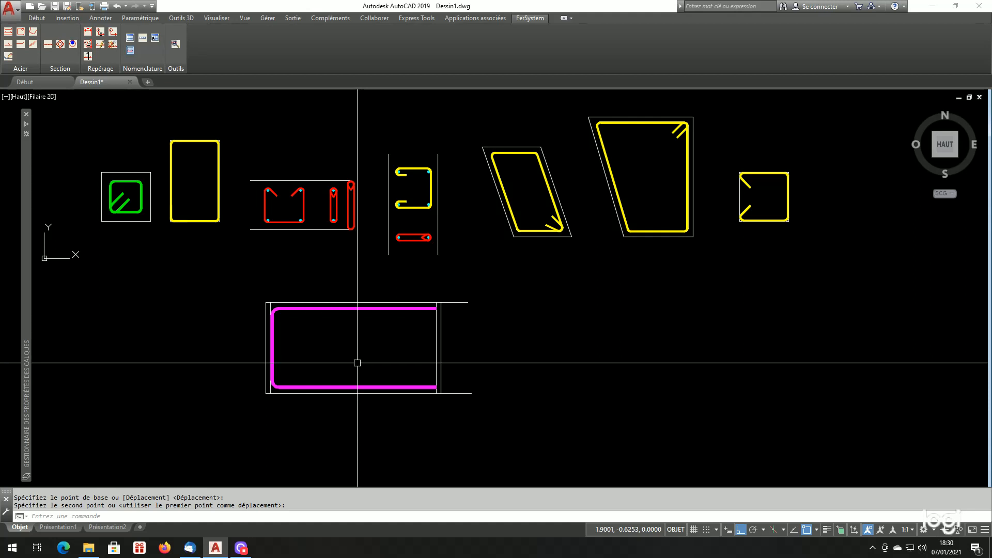
click(22, 44)
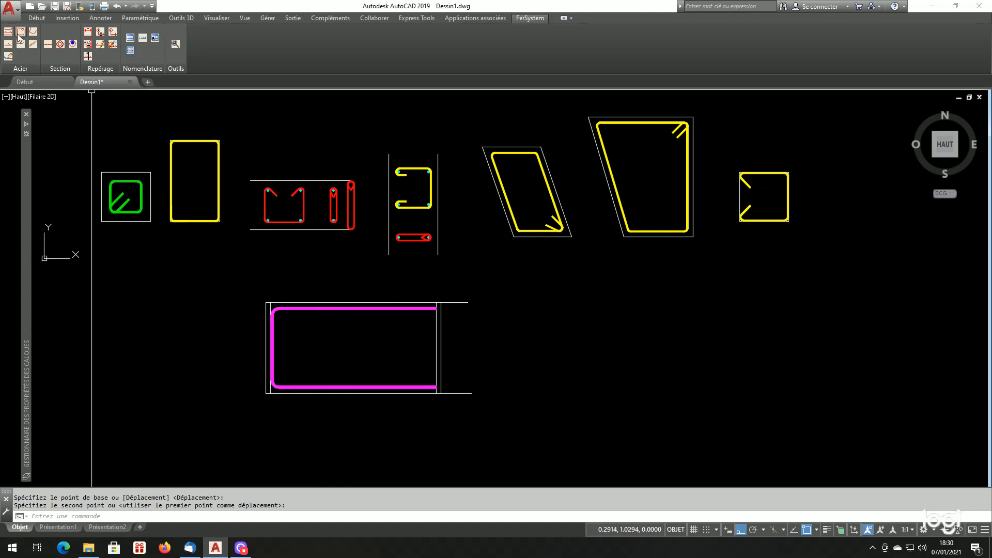
click(479, 299)
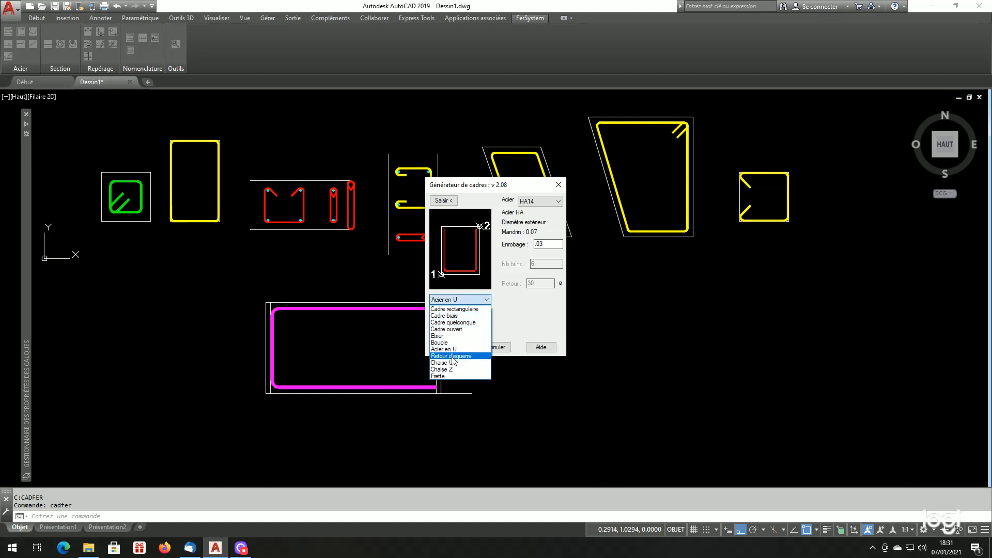
click(451, 357)
click(488, 347)
Step: Copy the two horizontal formwork lines and the six cyan bar sections between them to the empty area beyond the last frame
scroll(324, 199, up, 4)
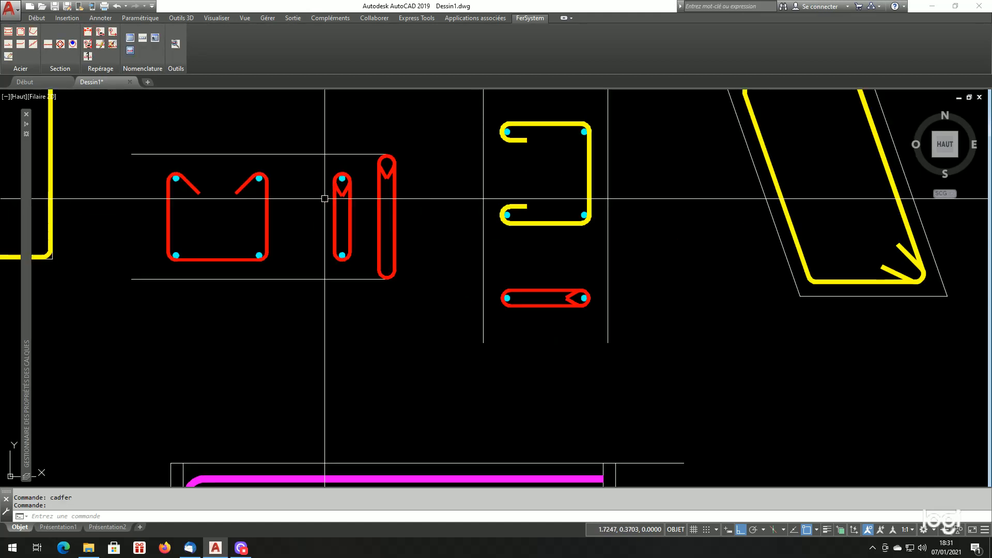
scroll(324, 198, down, 5)
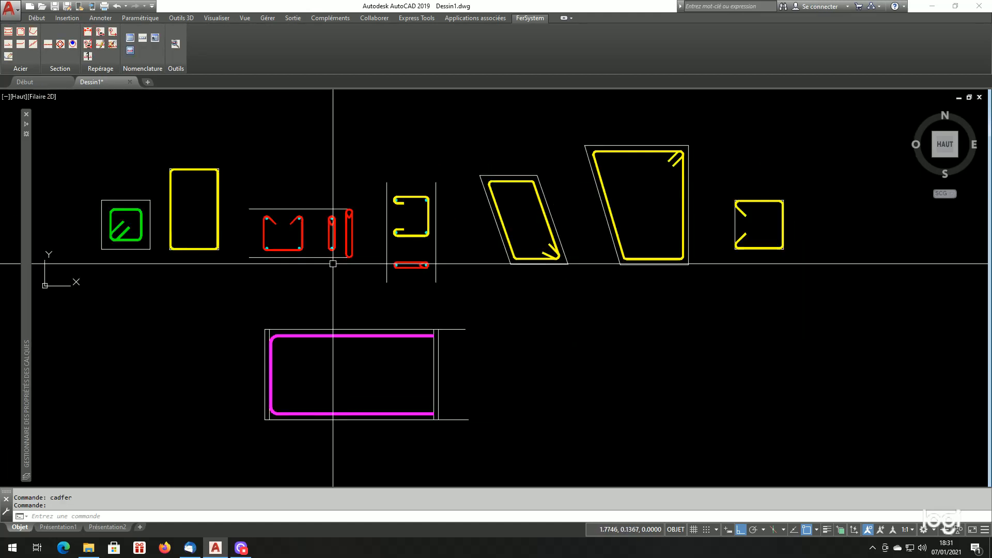
text(cp)
key(Return)
click(318, 257)
scroll(297, 244, up, 3)
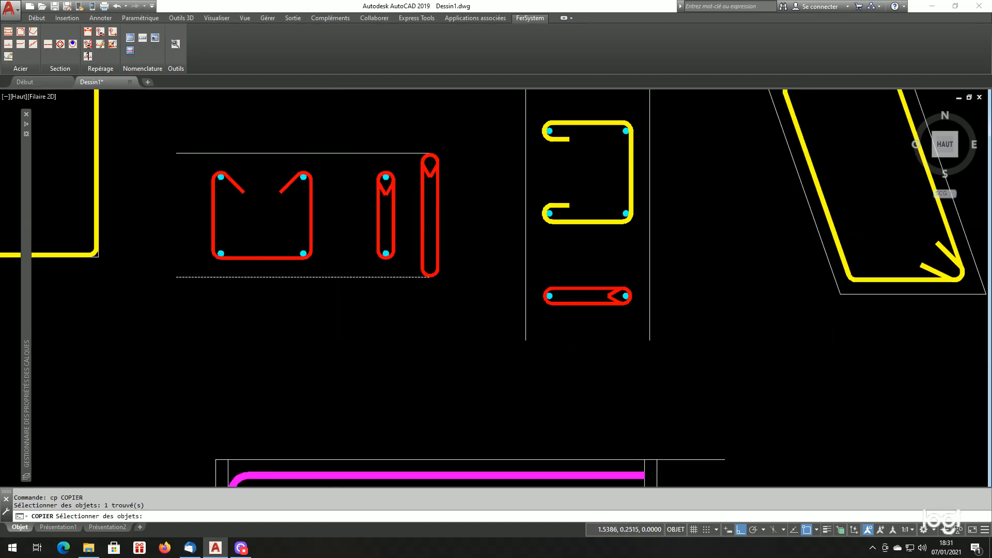
scroll(296, 244, up, 2)
click(304, 256)
click(306, 135)
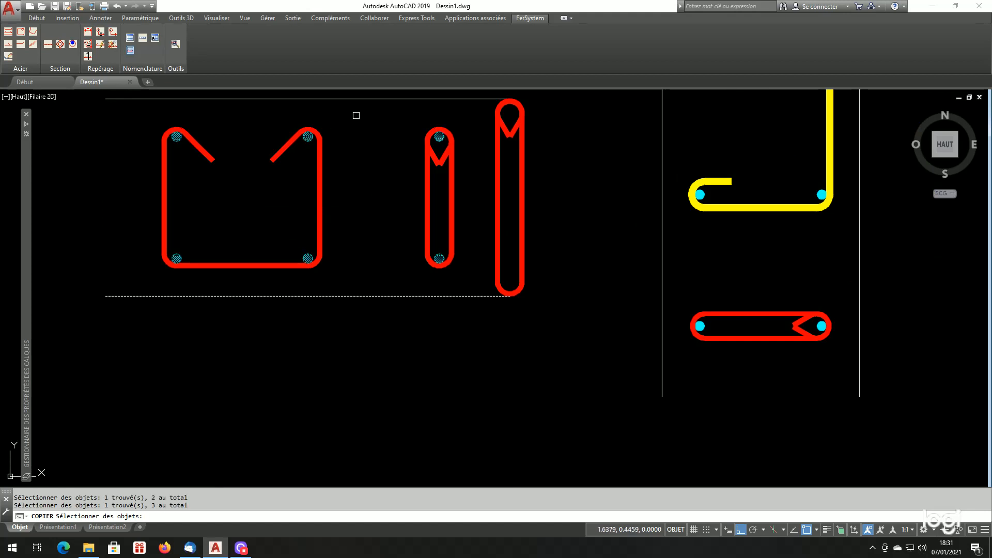
key(Return)
click(368, 288)
scroll(366, 168, down, 6)
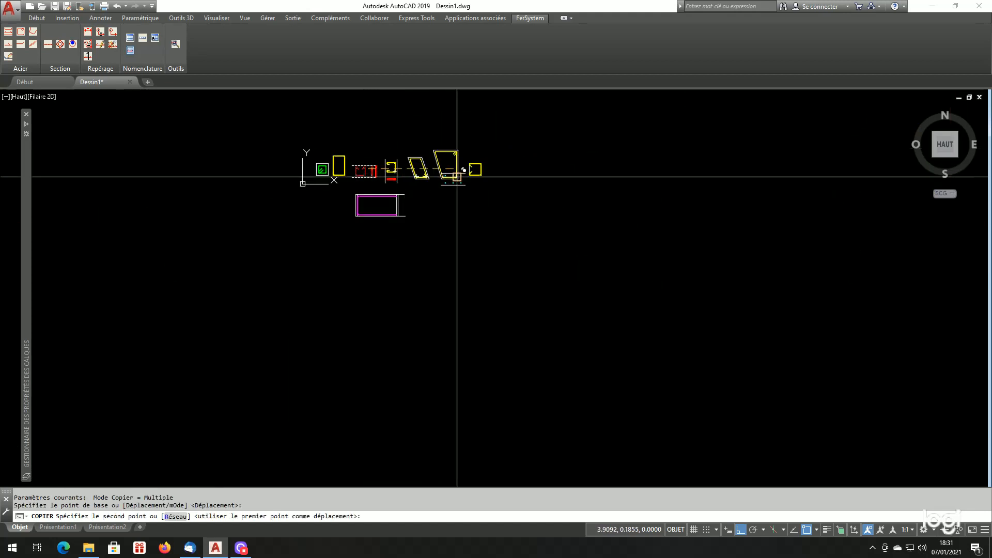
click(568, 162)
key(Return)
Step: Set the frame generator's Retour d'équerre shape to the Quadrant reference mode with HA6 steel
scroll(566, 160, up, 5)
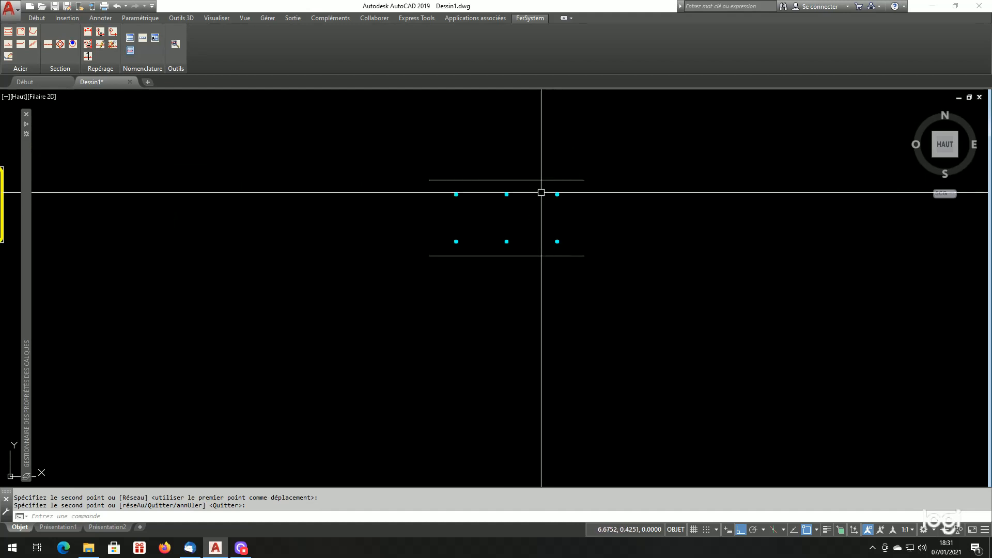
scroll(540, 192, up, 2)
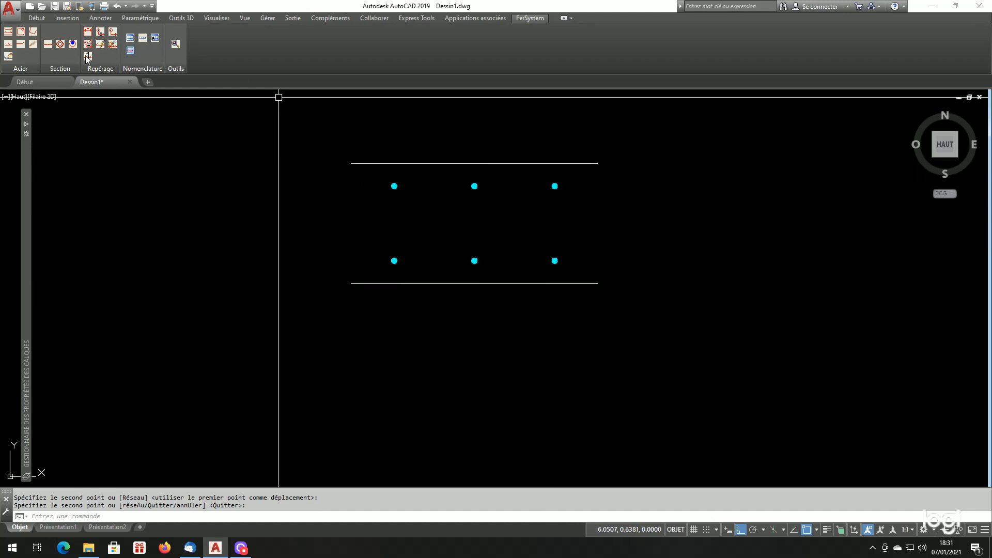
click(21, 32)
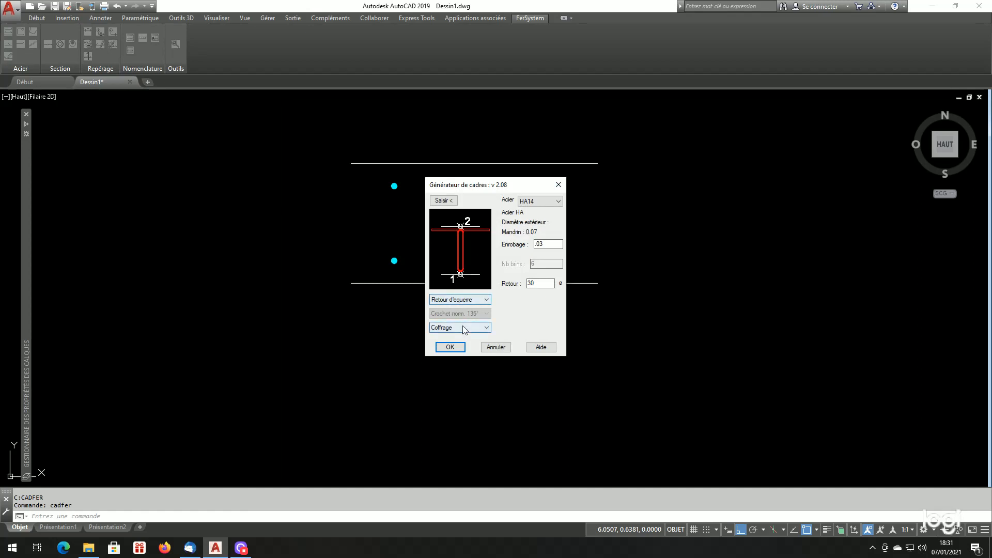
click(463, 327)
click(451, 347)
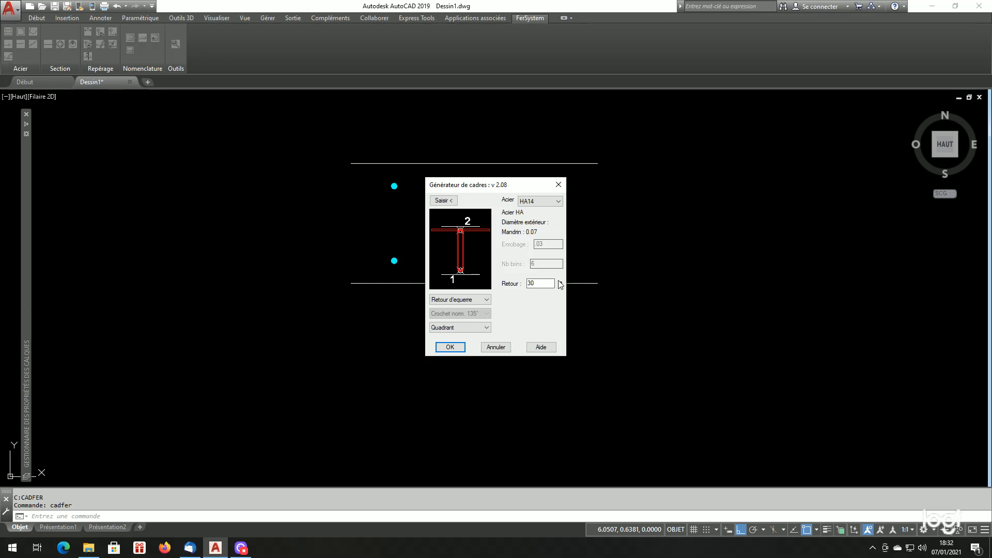
click(541, 202)
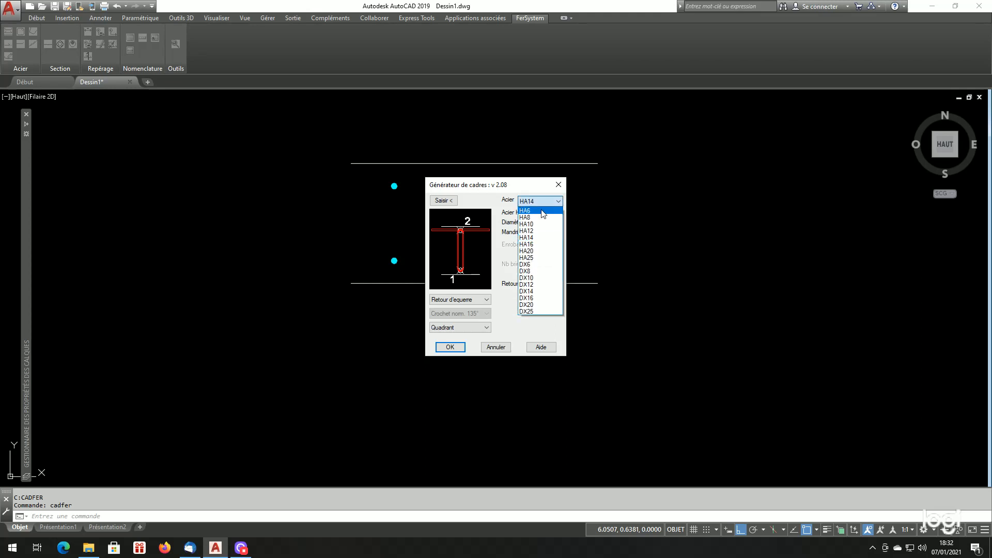
click(540, 210)
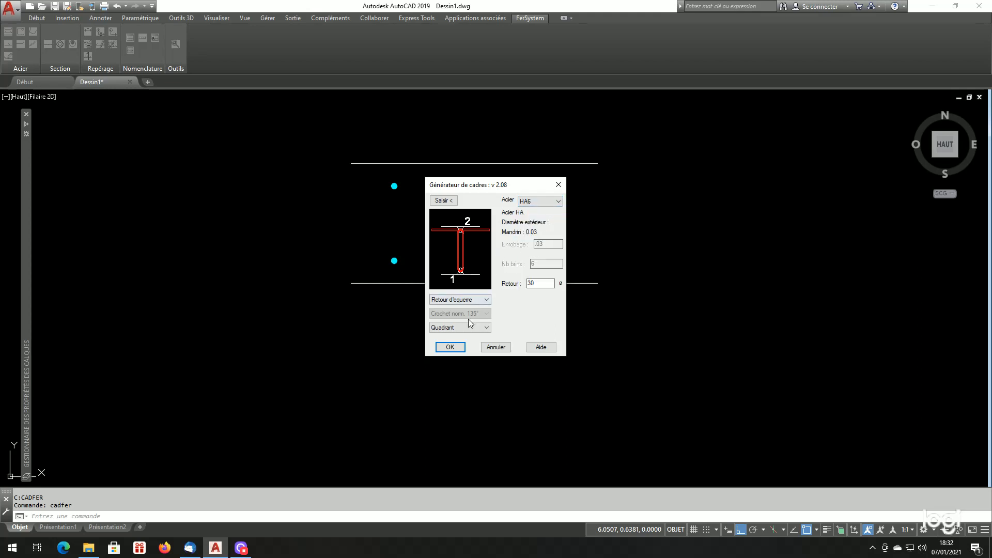
Step: Draw the Retour d'équerre bar around the leftmost pair of cyan sections, from the lower section's bottom quadrant to the upper section's top quadrant
click(443, 200)
shift+right_click(422, 173)
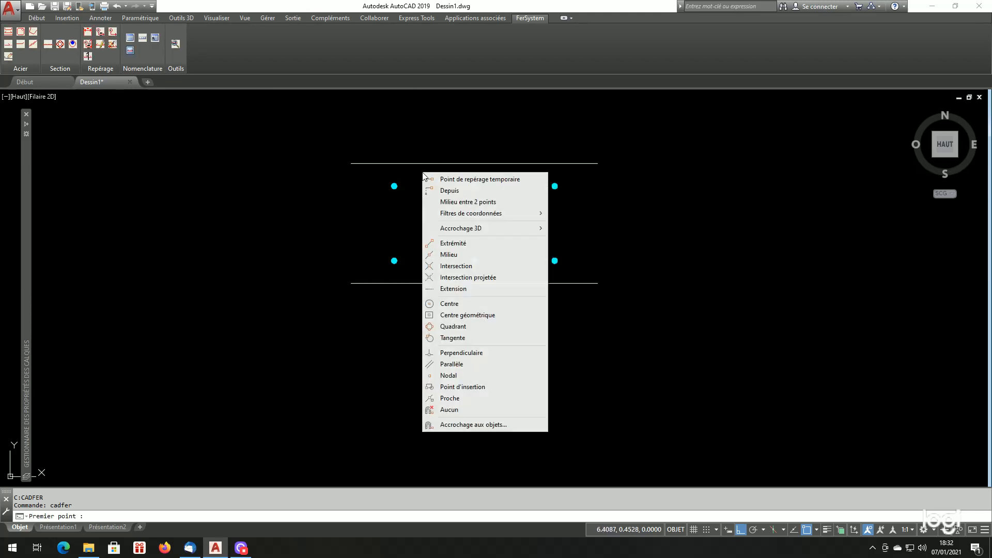
click(457, 327)
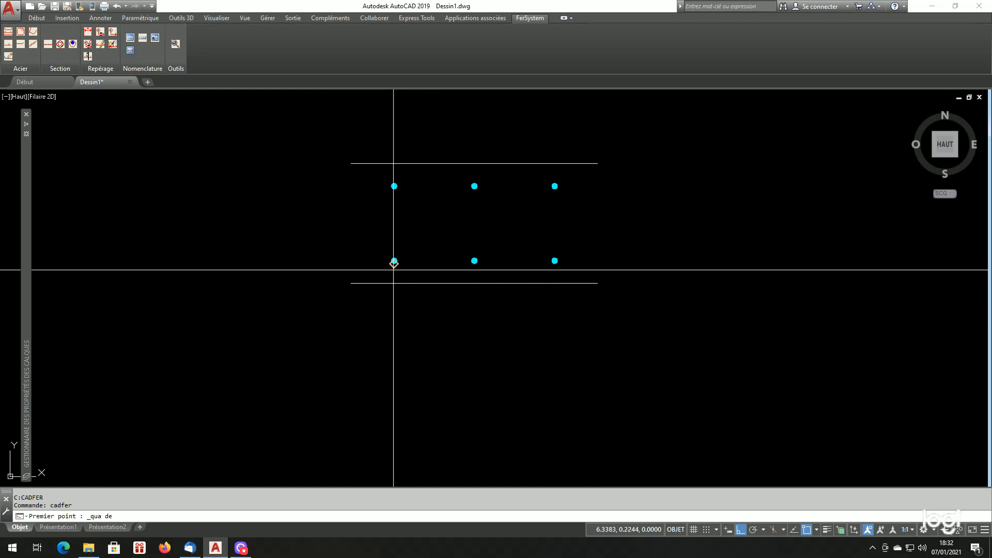
click(394, 260)
shift+right_click(414, 141)
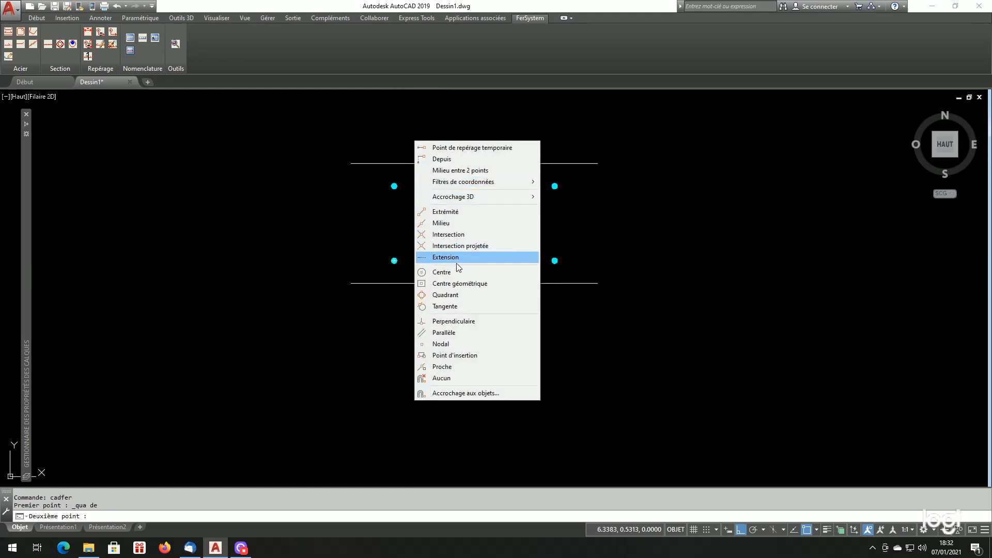
click(456, 303)
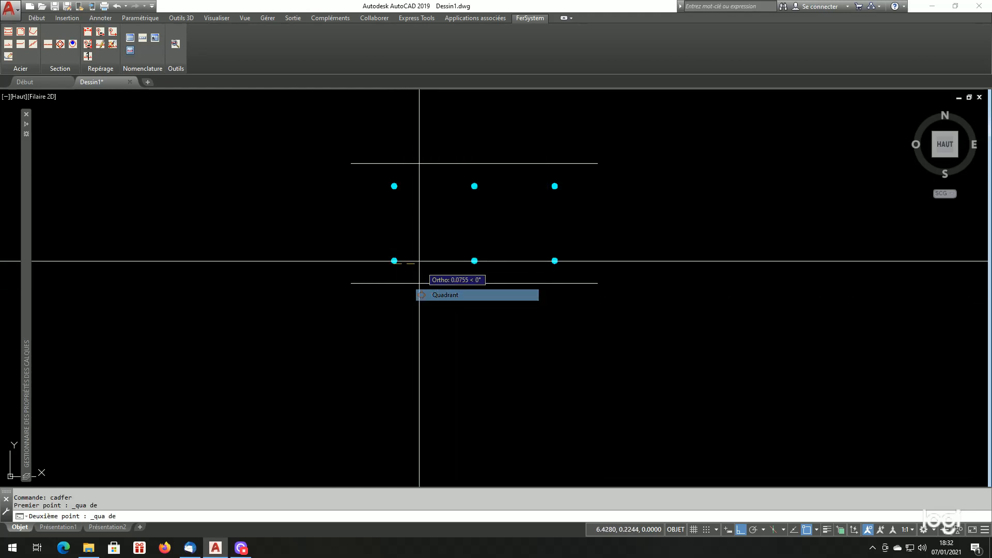
click(388, 178)
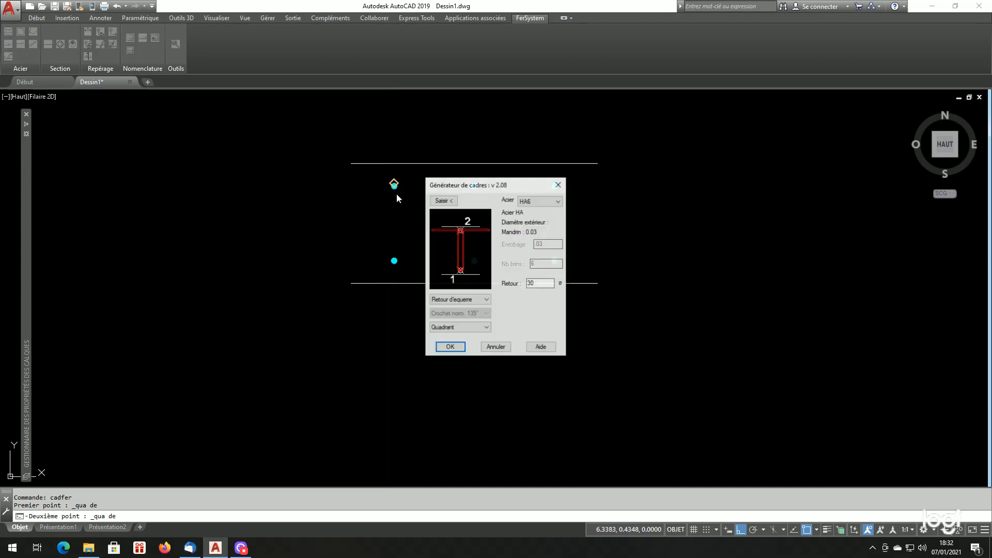
click(458, 348)
scroll(408, 178, up, 6)
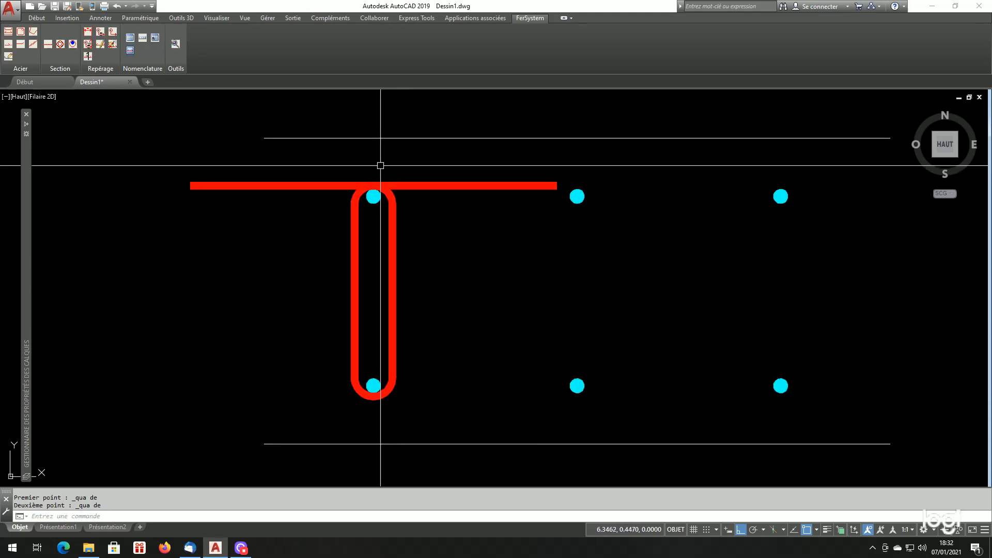
Step: Measure the horizontal return of the Retour d'équerre bar from its middle to its right-hand end
text(di)
key(Return)
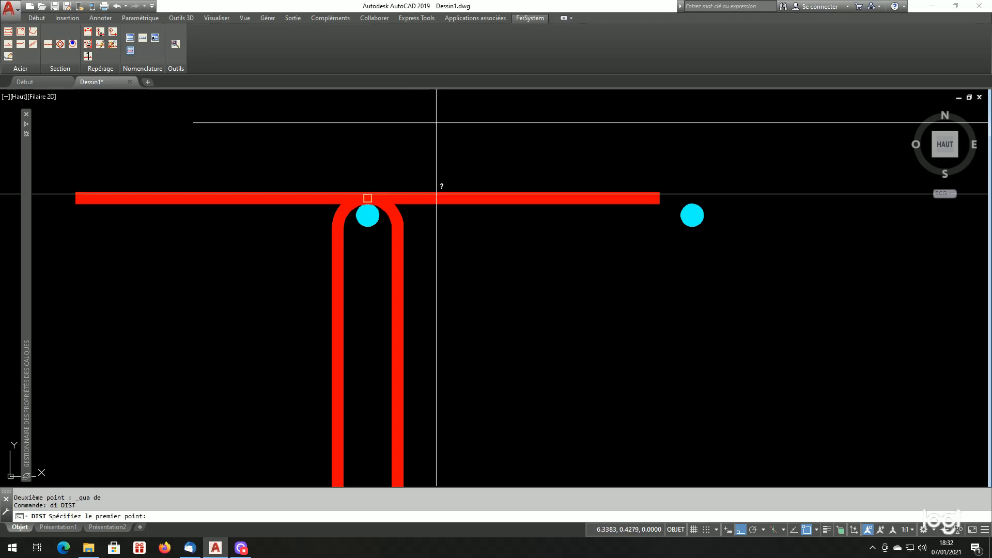
click(441, 198)
click(586, 206)
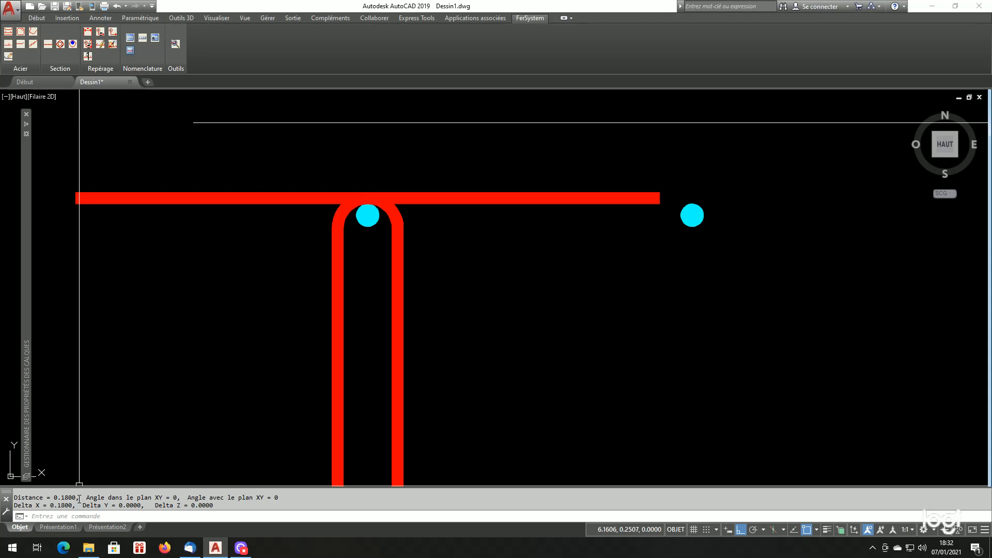
scroll(483, 261, down, 3)
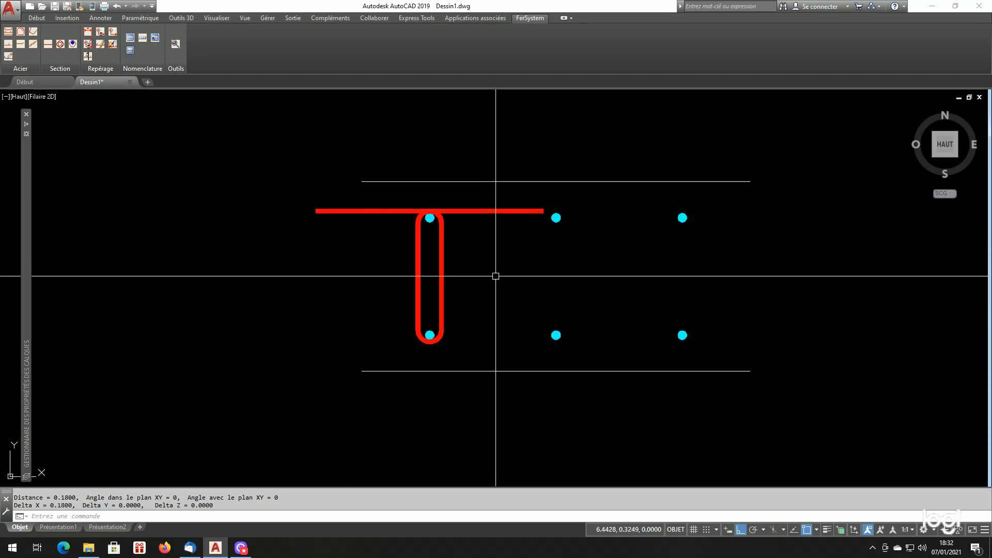
Step: Try to stretch the right-hand end of the Retour d'équerre bar's horizontal return outward
scroll(497, 266, up, 2)
click(535, 182)
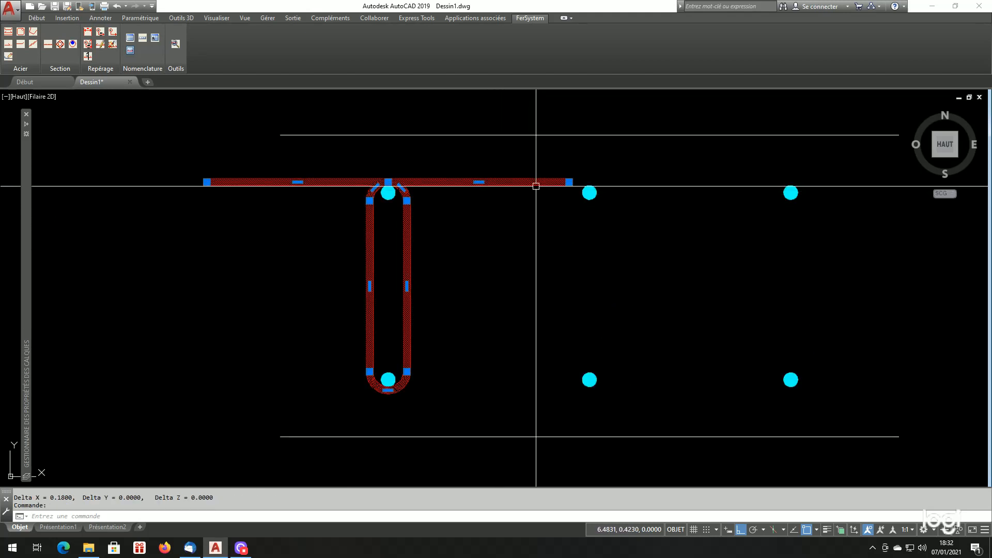
click(562, 181)
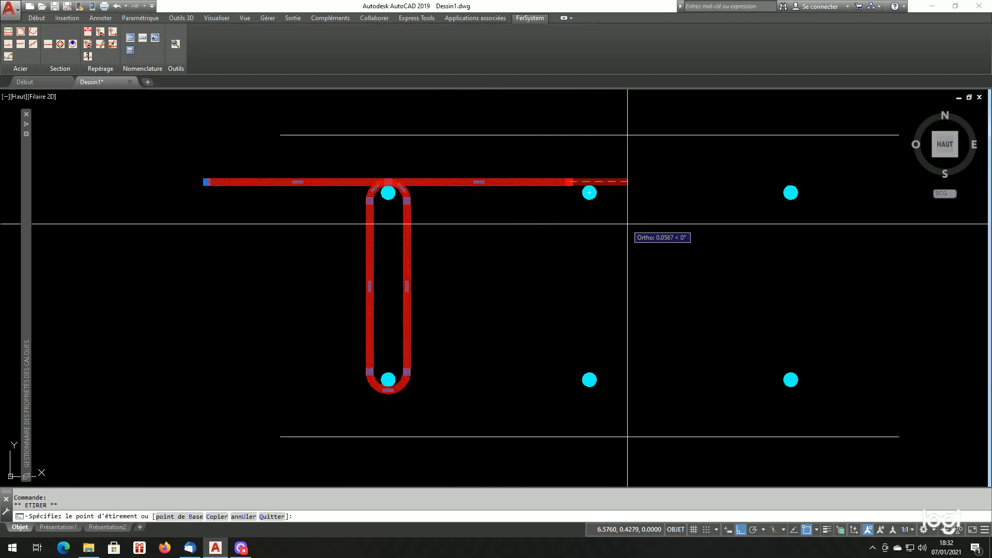
key(Escape)
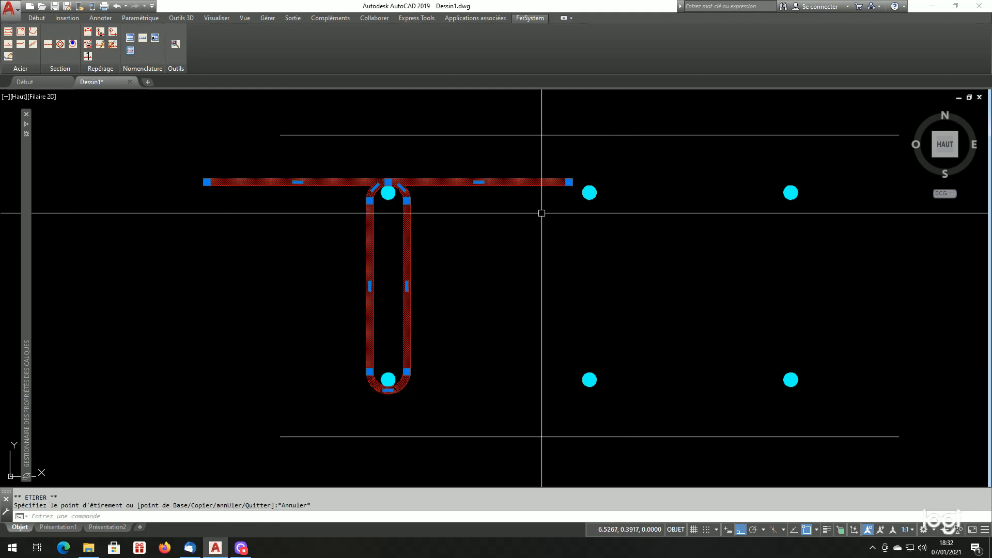
key(Escape)
scroll(470, 227, down, 5)
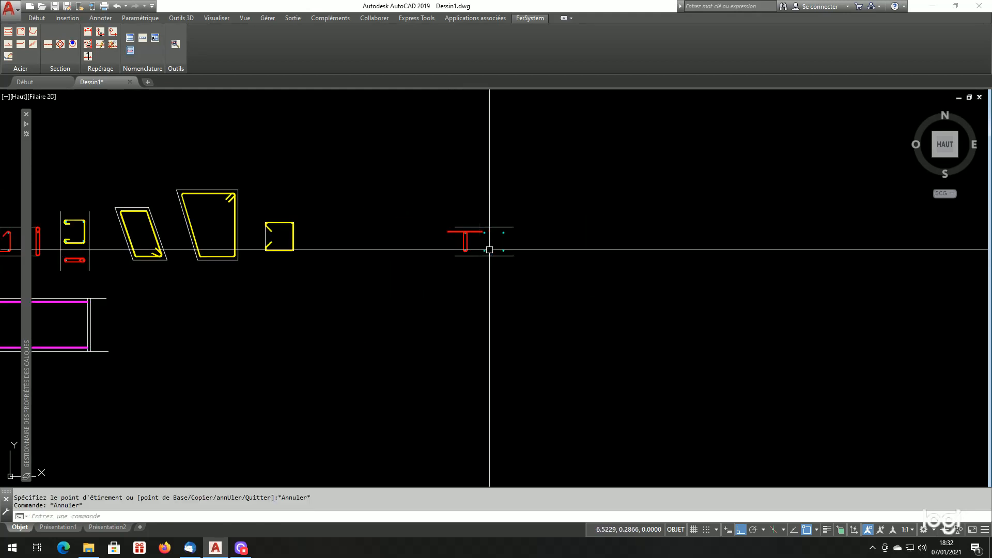
Step: Set the frame generator to the Chaise U shape with the Epure reference mode
scroll(517, 264, up, 2)
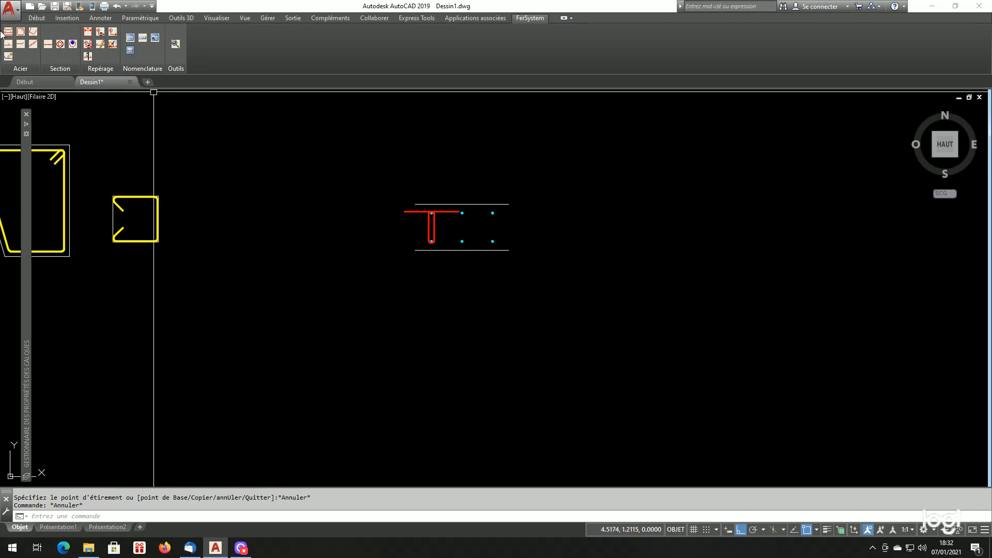
click(22, 30)
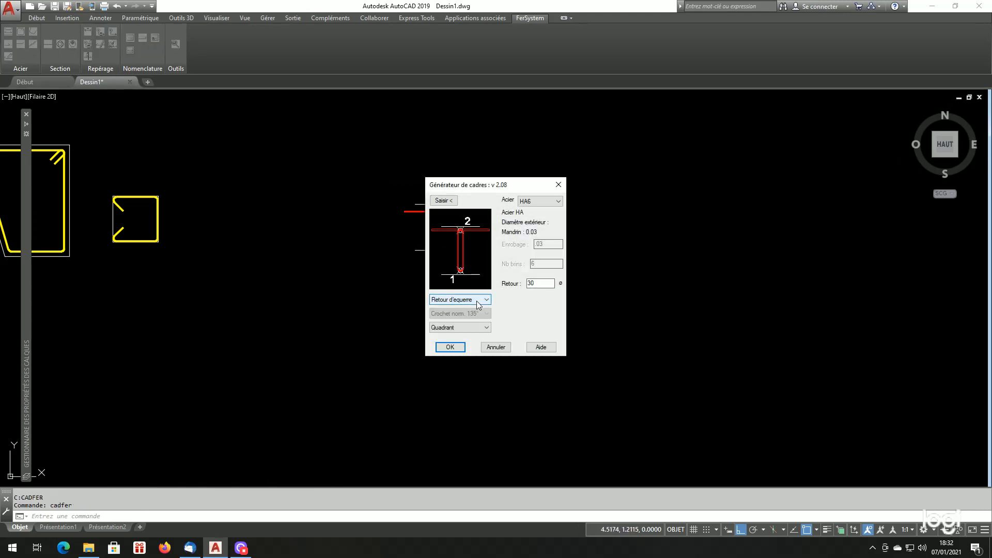
click(477, 302)
click(462, 364)
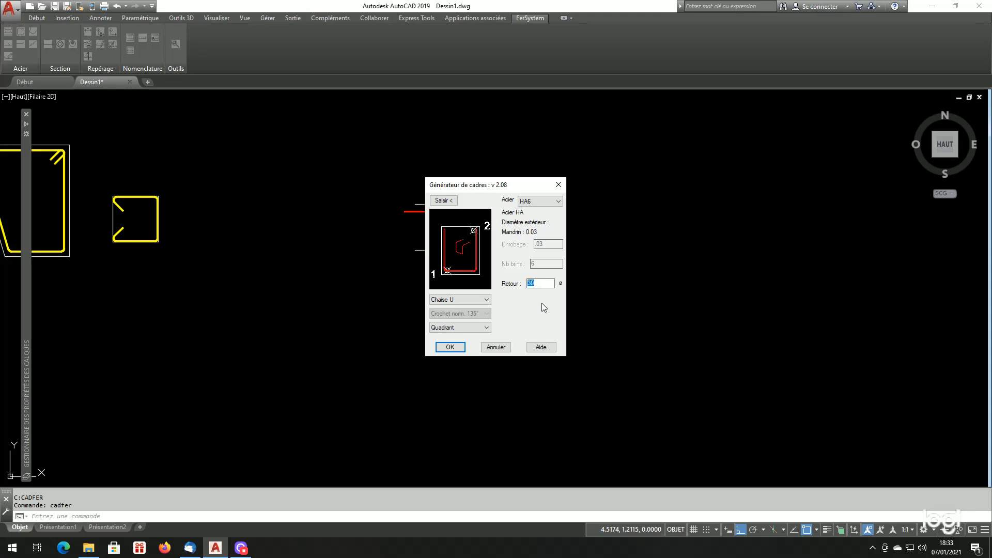
click(460, 299)
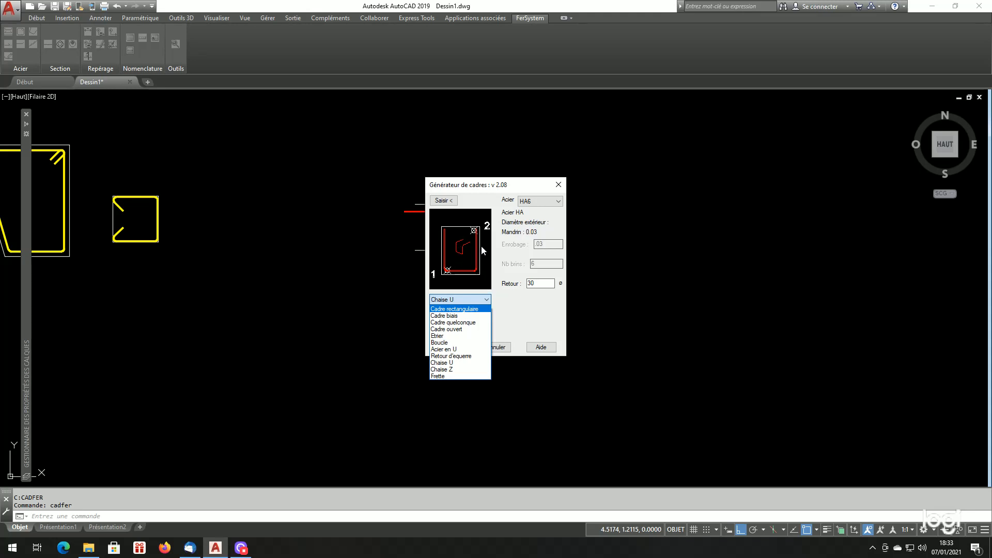
click(458, 363)
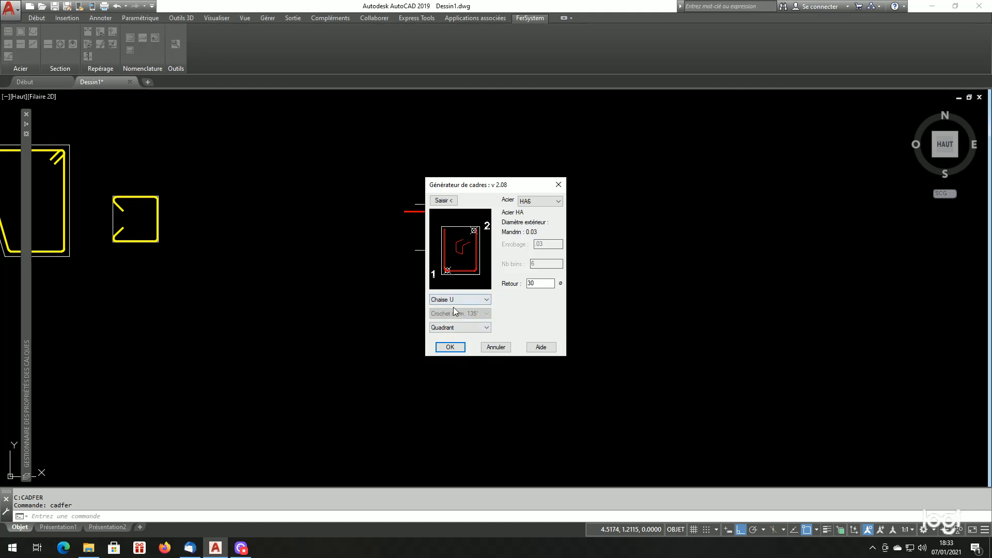
click(451, 327)
click(447, 343)
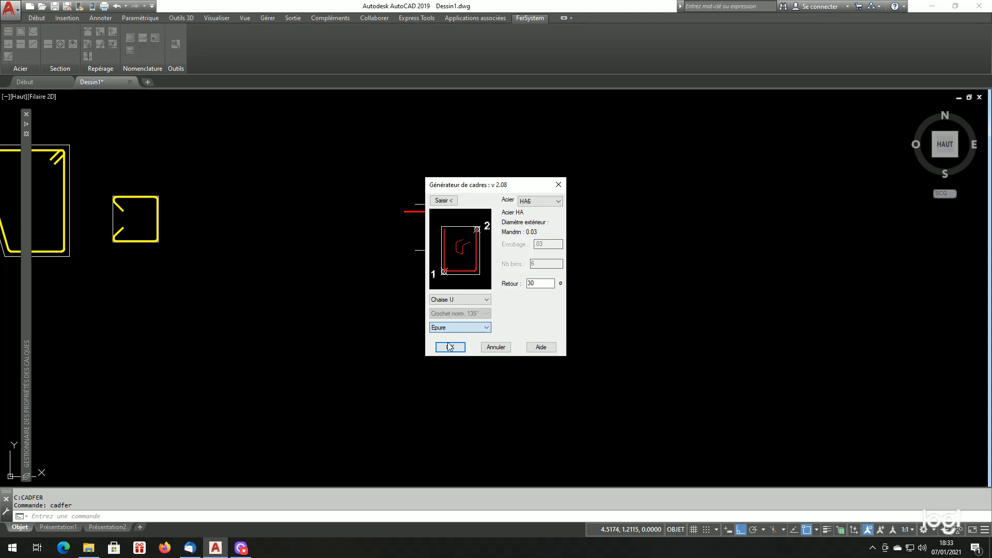
Step: Draw the Chaise U bar between two opposite corners in the empty area below and right of the formwork lines
click(447, 201)
click(602, 341)
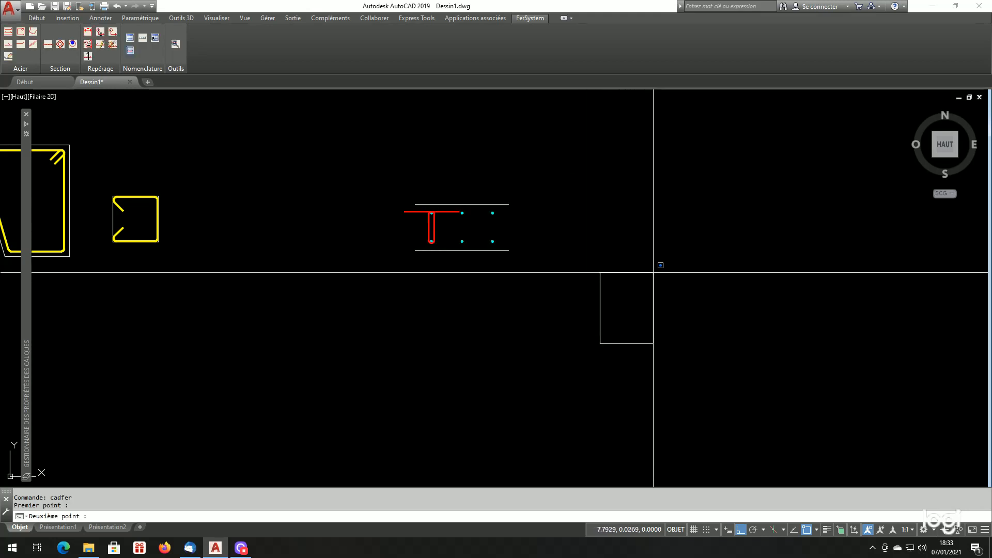
click(658, 265)
click(451, 343)
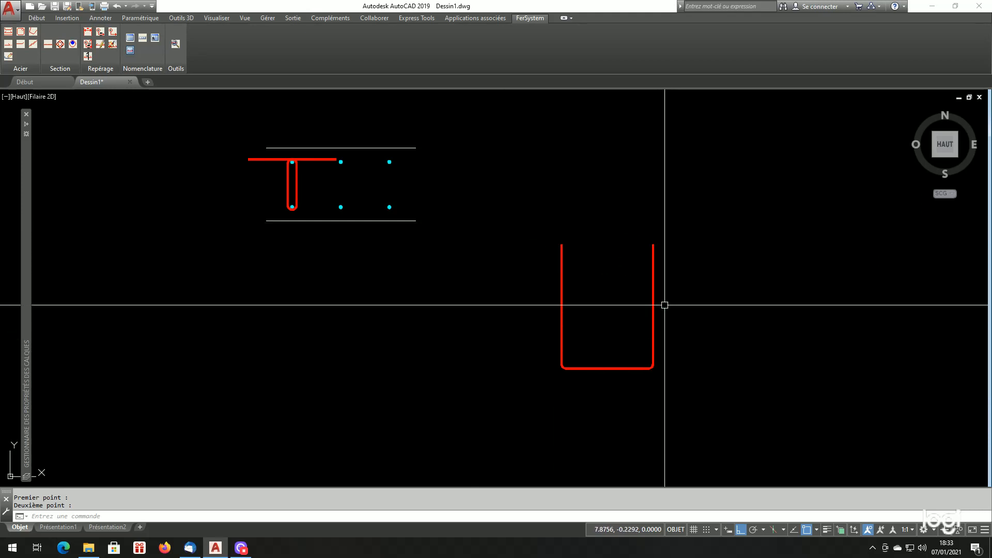
scroll(489, 255, down, 2)
scroll(591, 267, up, 2)
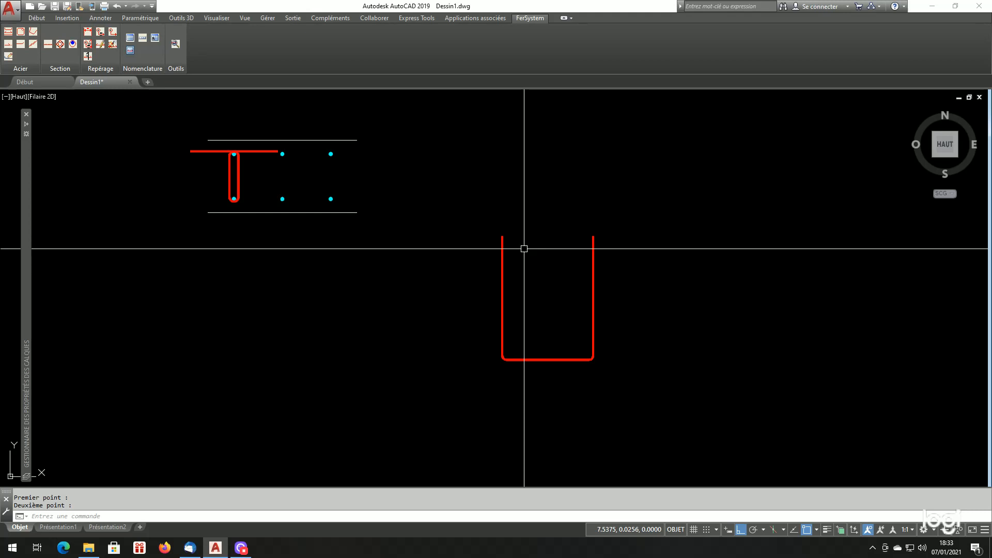
scroll(524, 249, down, 2)
scroll(587, 261, up, 2)
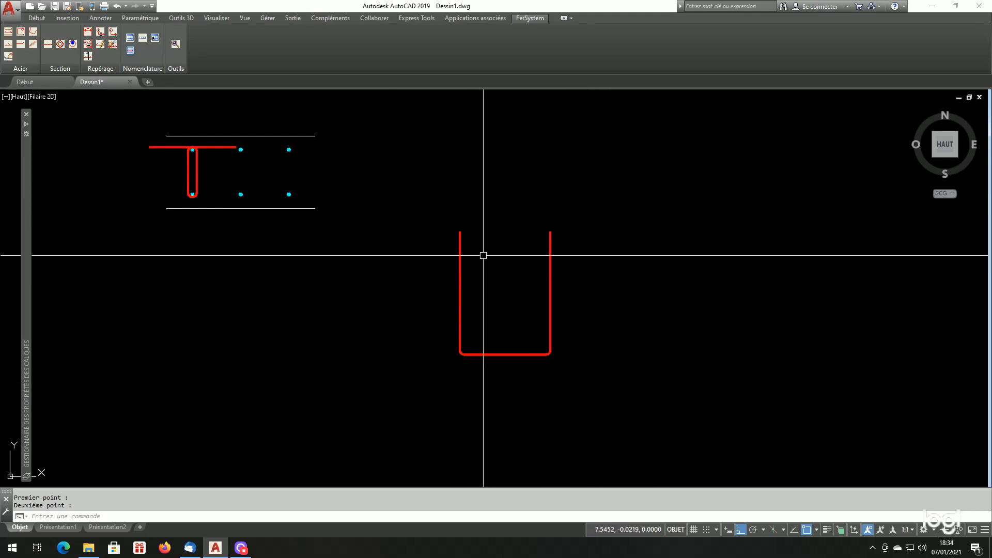
Step: Draw a Chaise Z bar in Epure mode between two opposite corners, just right of the Chaise U bar
click(33, 30)
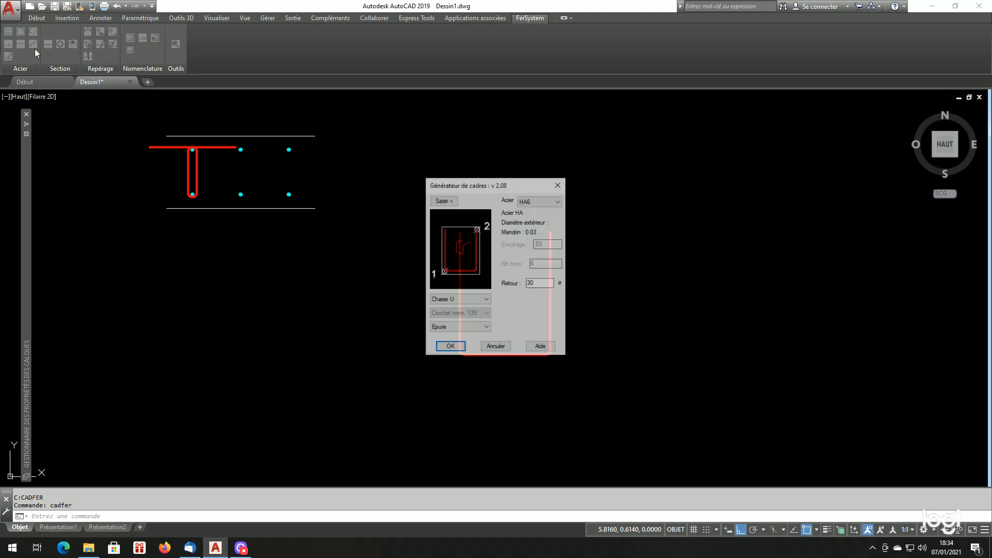
click(476, 300)
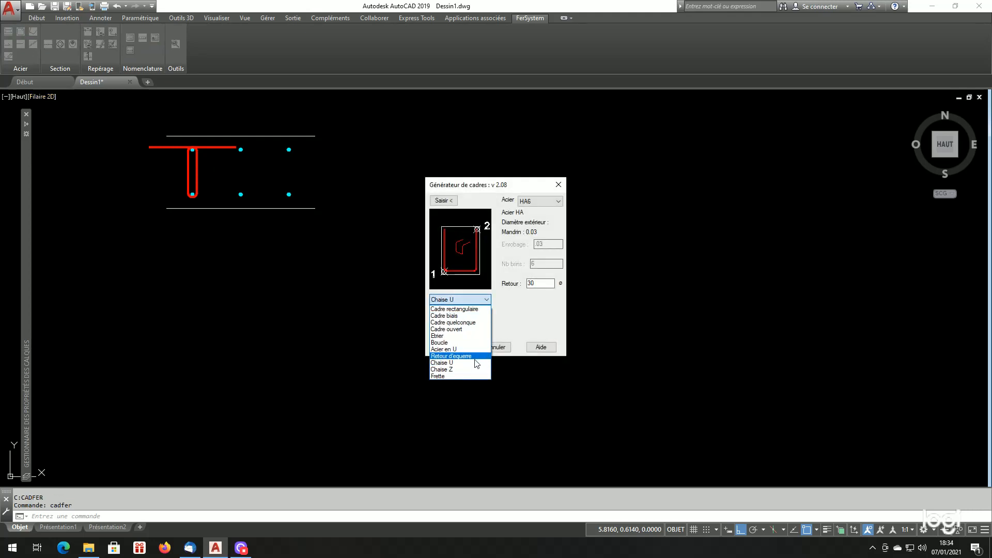
click(461, 371)
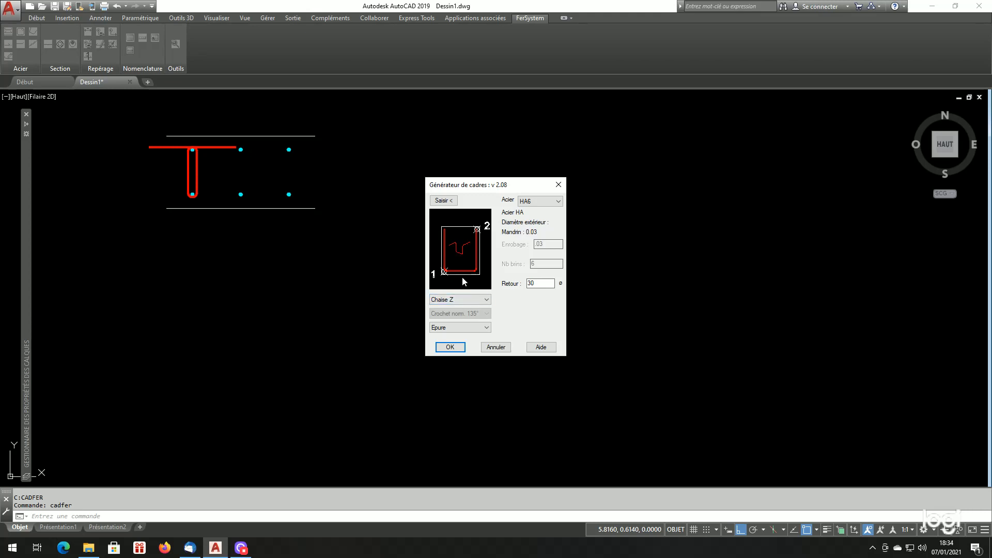
click(447, 202)
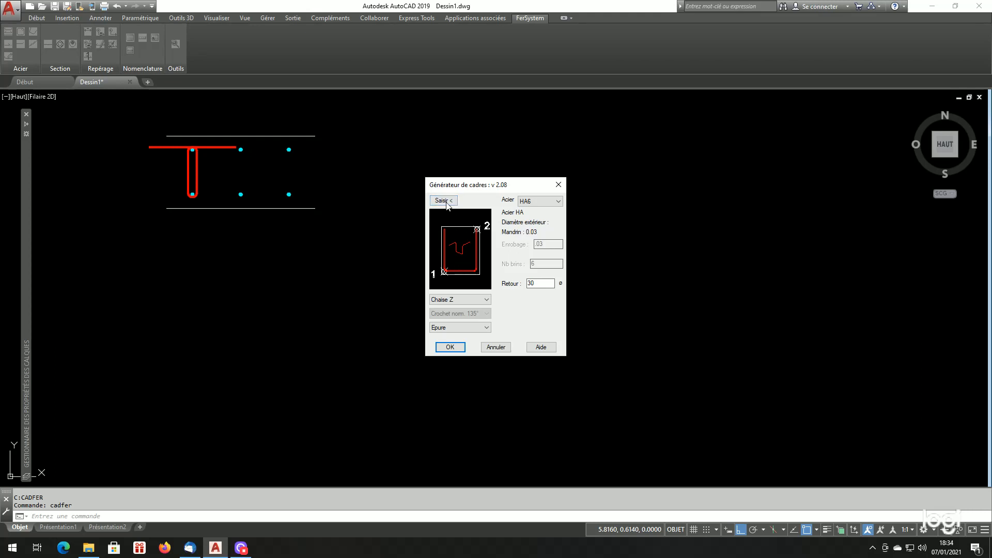
click(585, 351)
click(698, 229)
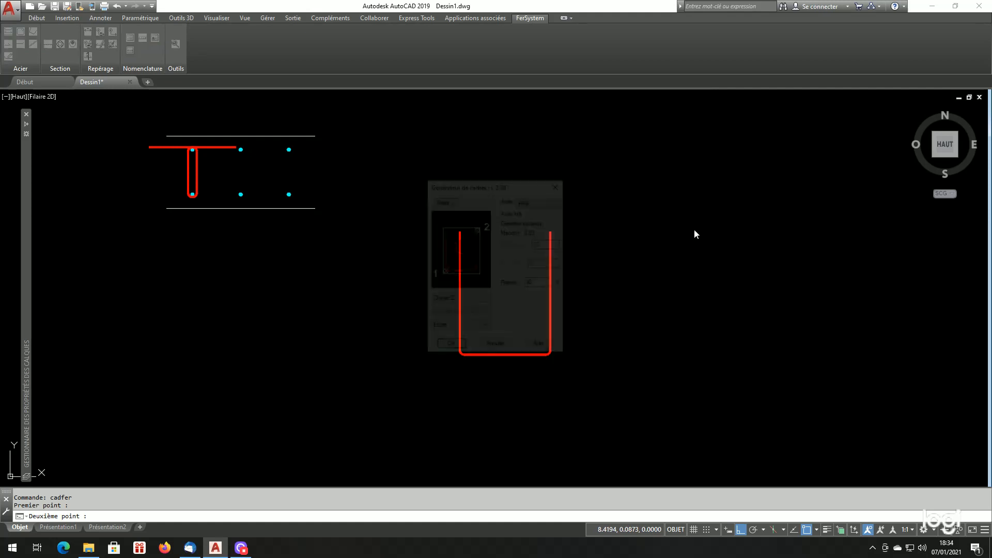
click(450, 347)
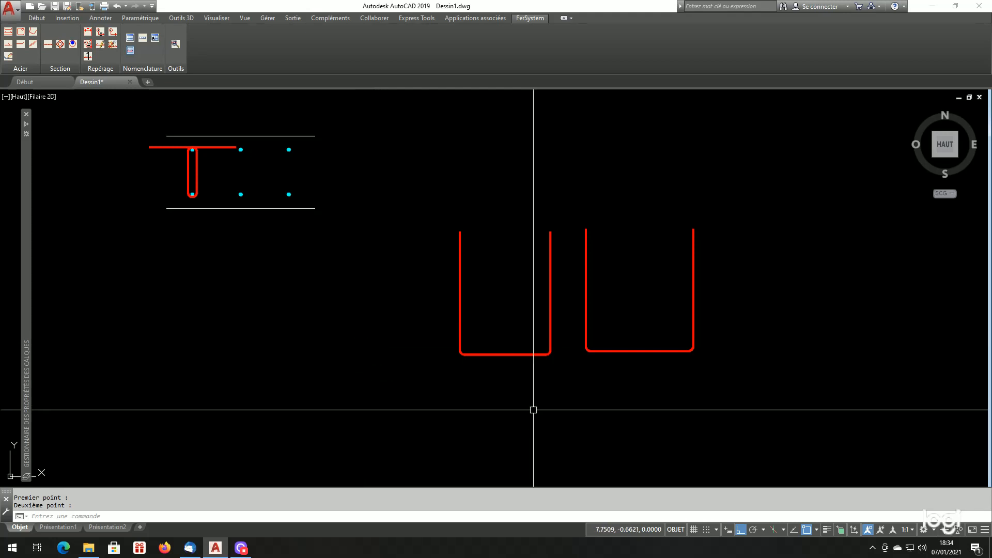
scroll(412, 335, down, 2)
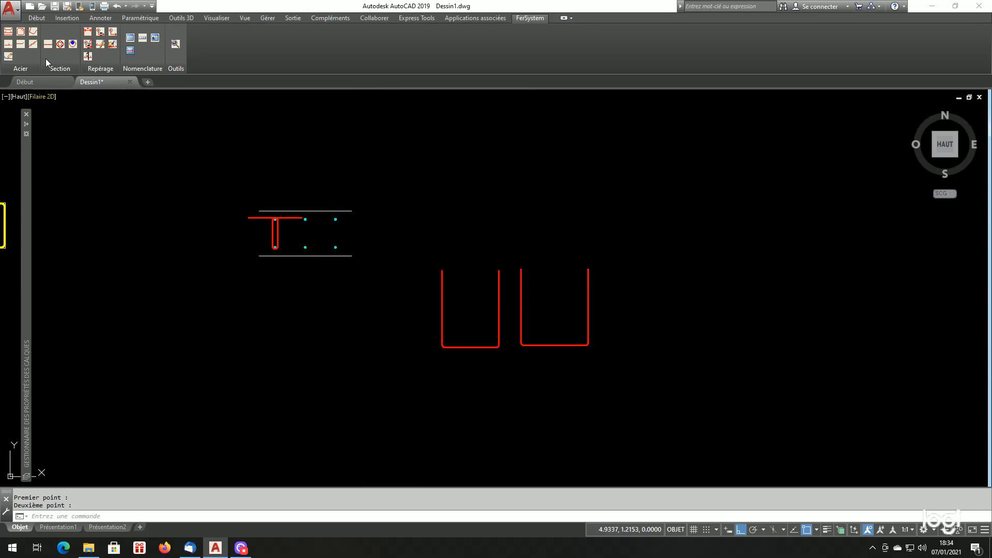
click(20, 32)
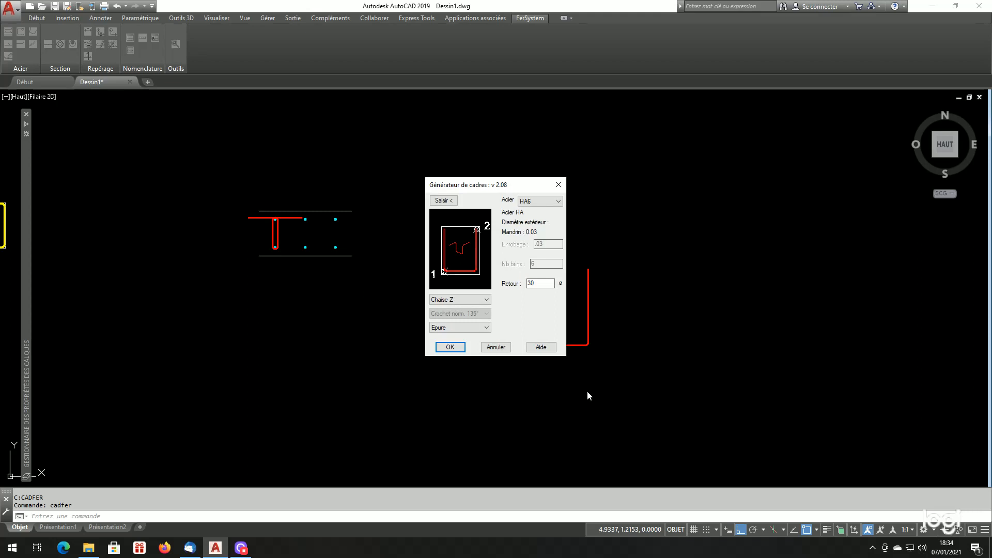
click(469, 299)
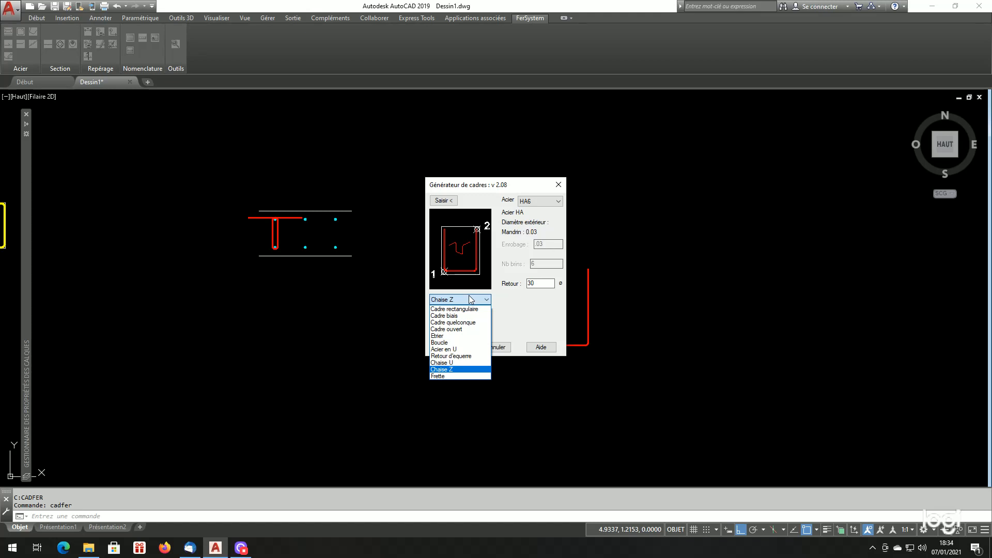
key(Escape)
key(Escape)
Step: Draw a 0.5 by 0.3 rectangle in the empty area below and right of the Chaise Z bar
scroll(505, 384, down, 2)
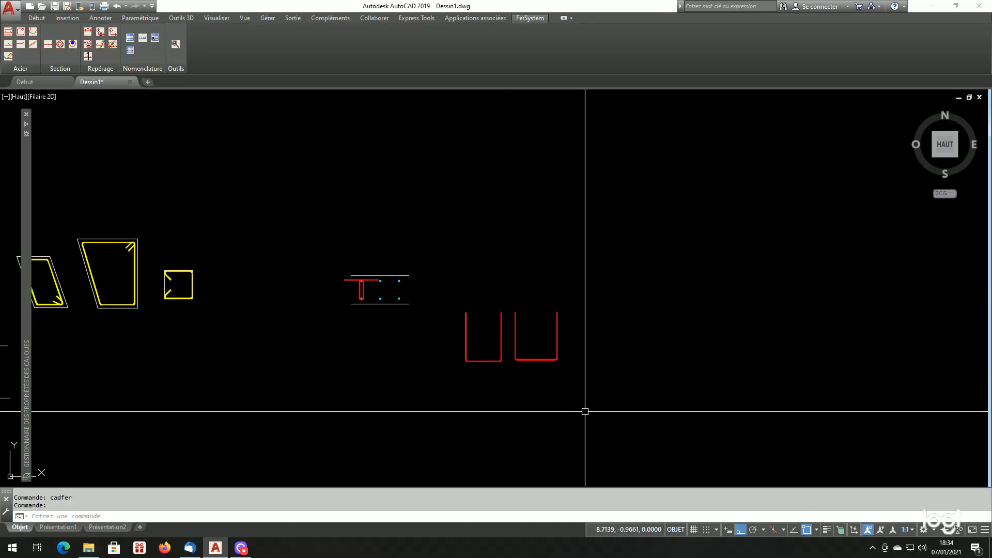
scroll(584, 411, up, 2)
text(rc)
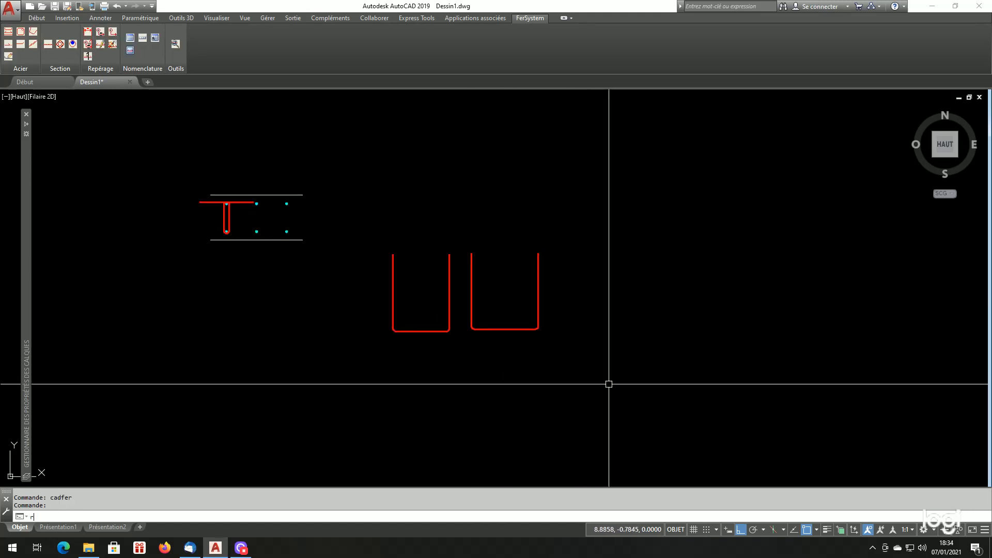
key(Return)
click(598, 400)
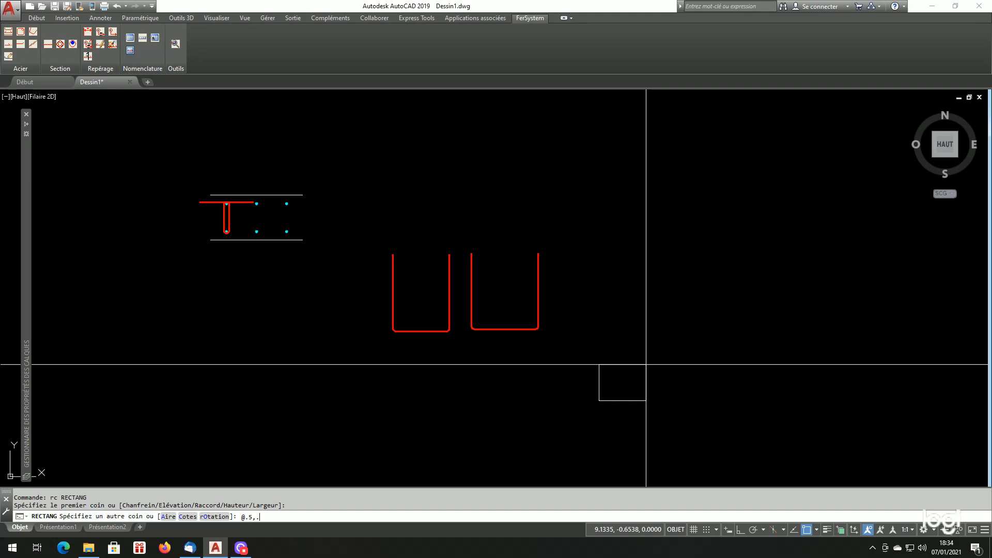
text(3)
key(Return)
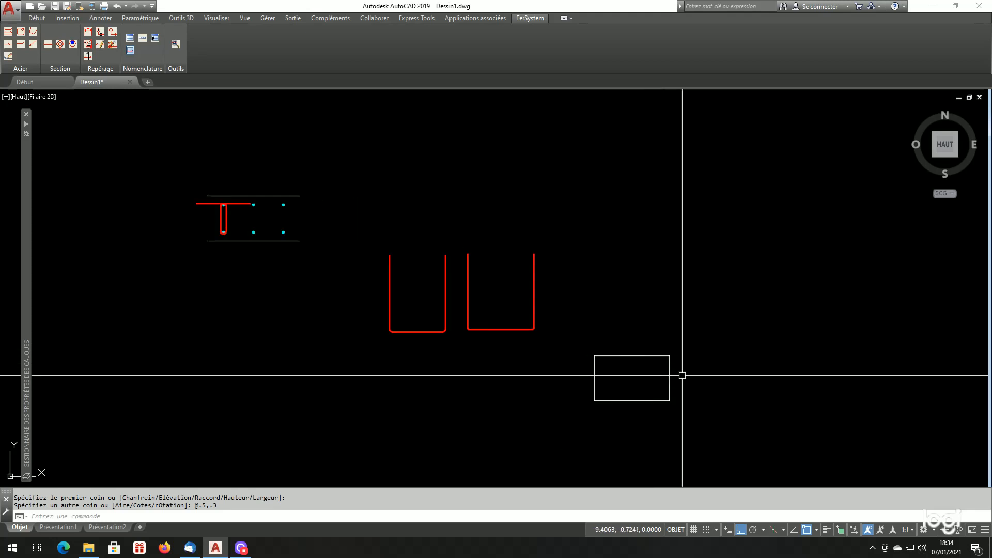
Step: Set the frame generator to the Frette shape with HA8 steel, 8 strands and the Coffrage reference mode
scroll(722, 420, up, 6)
scroll(710, 423, down, 4)
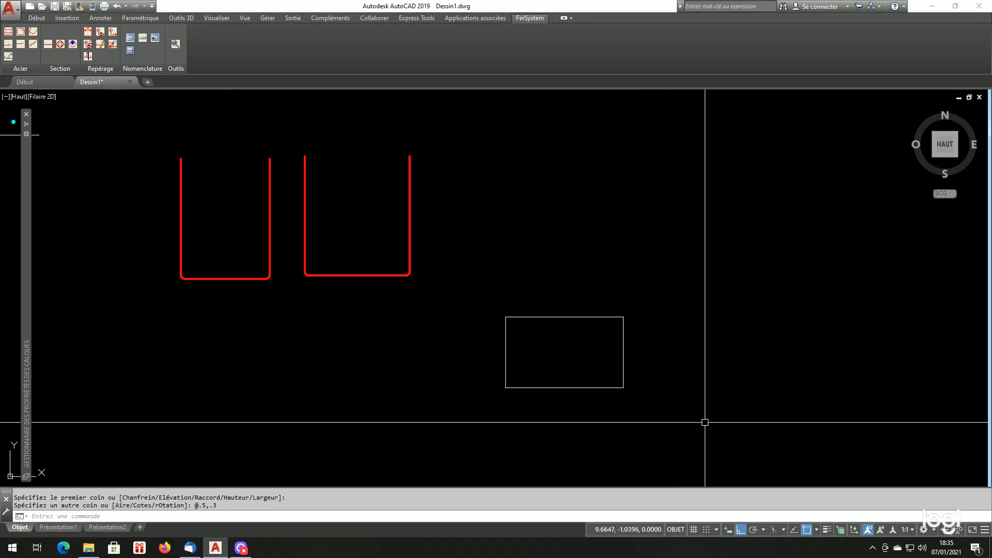
scroll(704, 420, up, 2)
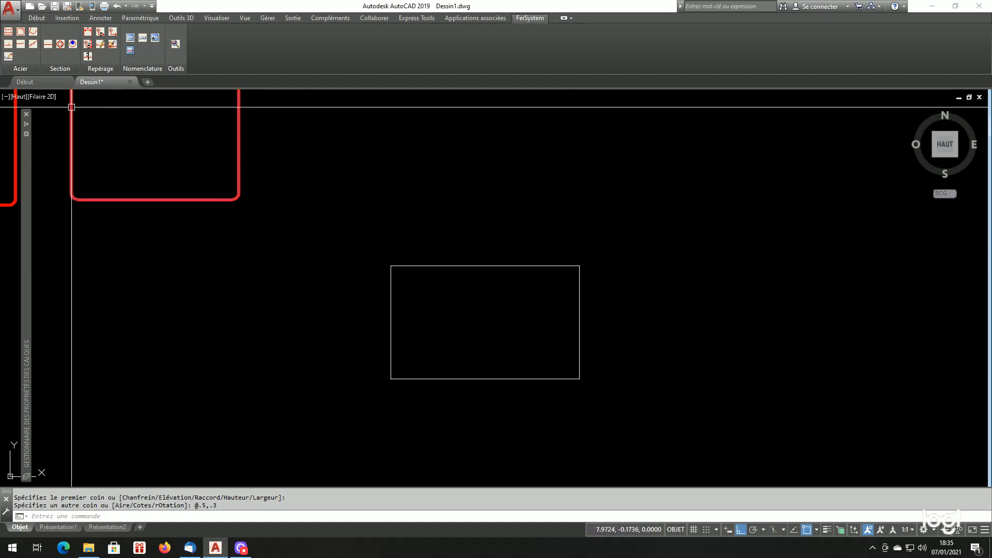
click(28, 45)
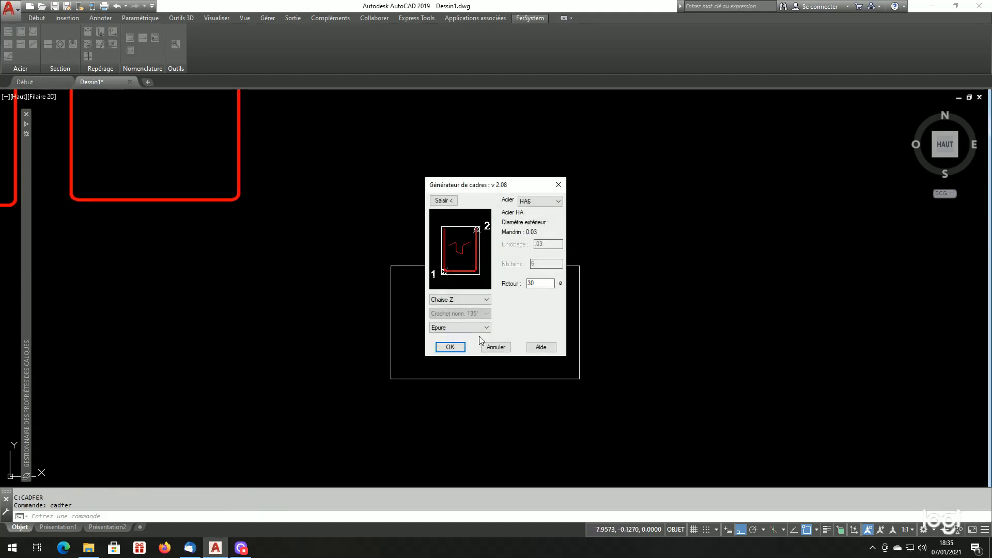
click(466, 300)
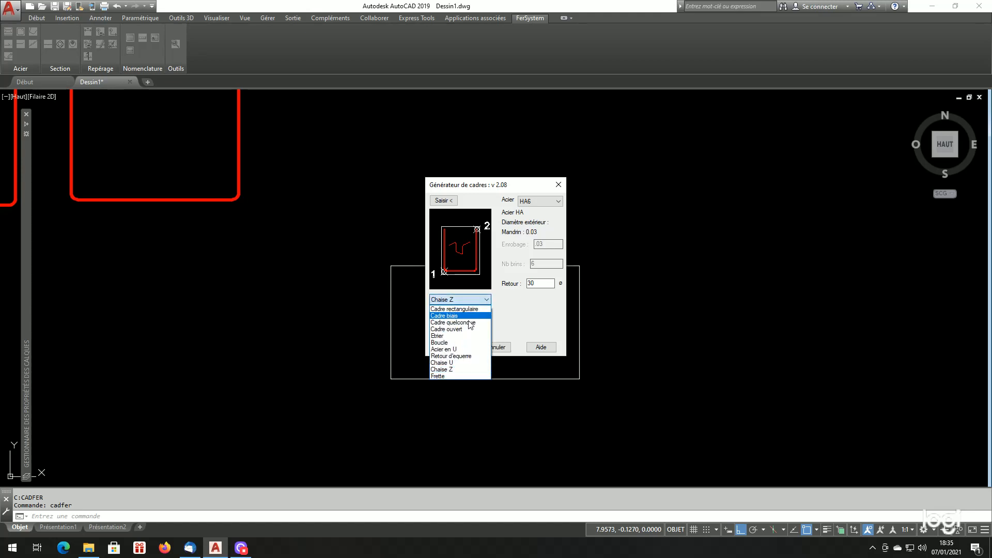
click(463, 376)
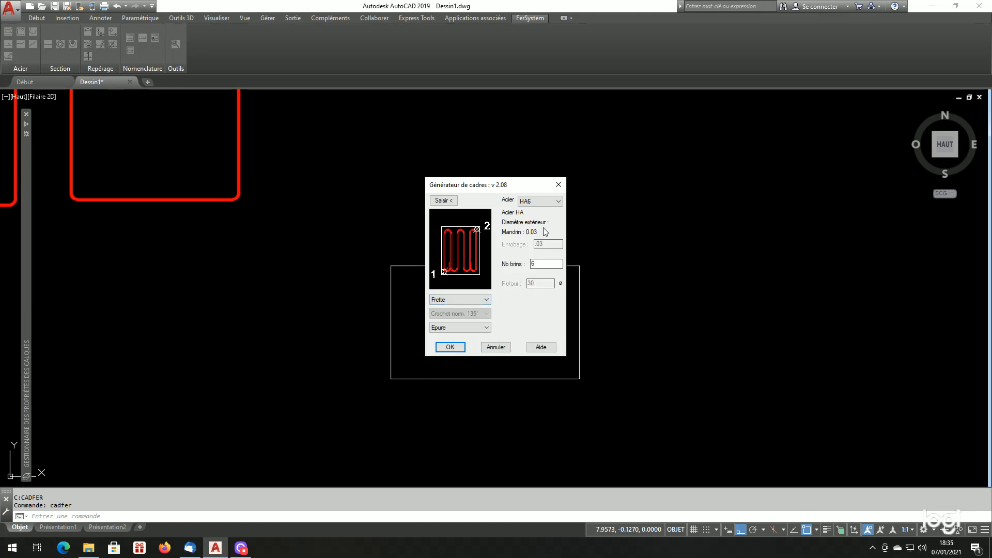
click(544, 202)
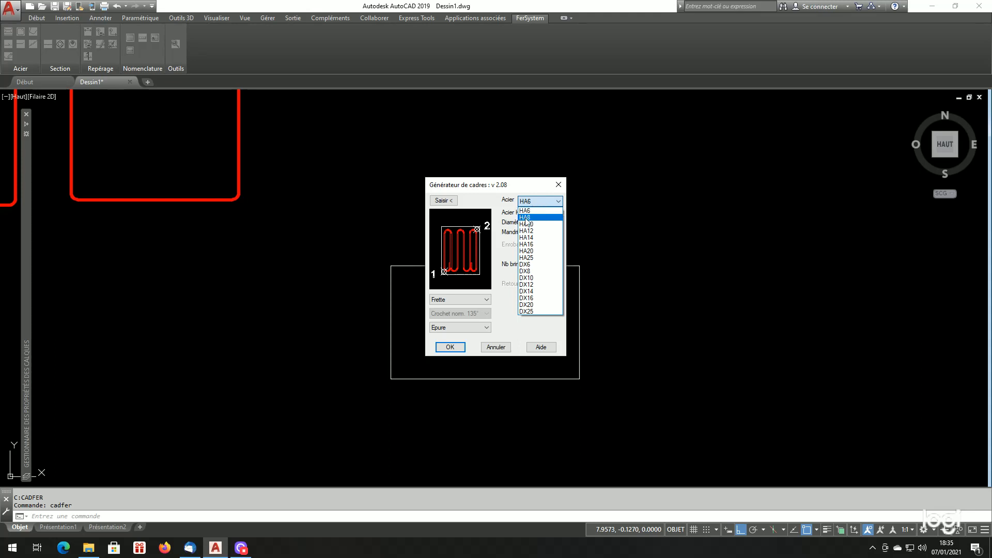
click(527, 217)
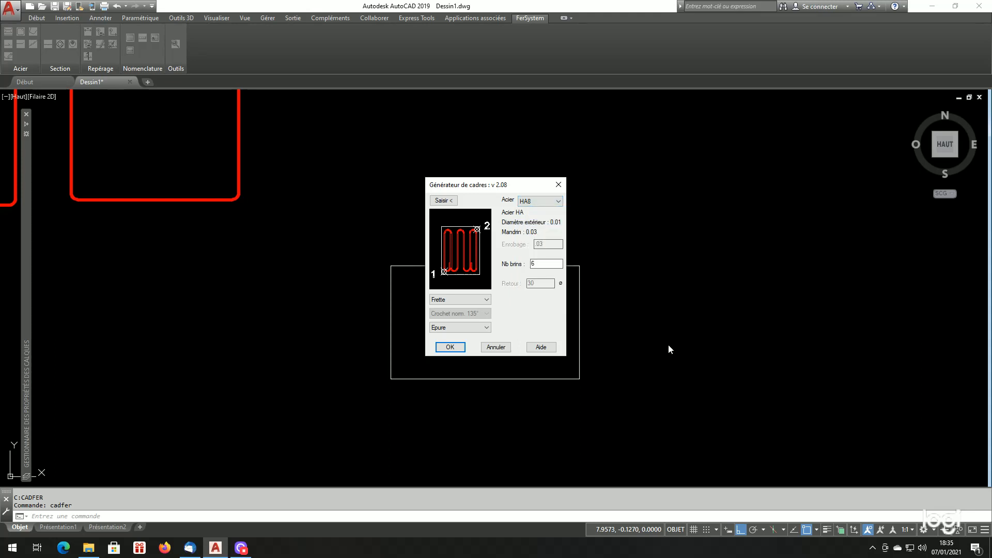
click(464, 327)
click(454, 336)
Step: Generate the 8-strand Frette inside the rectangle, from its lower-left corner to its upper-right corner
click(443, 201)
click(402, 384)
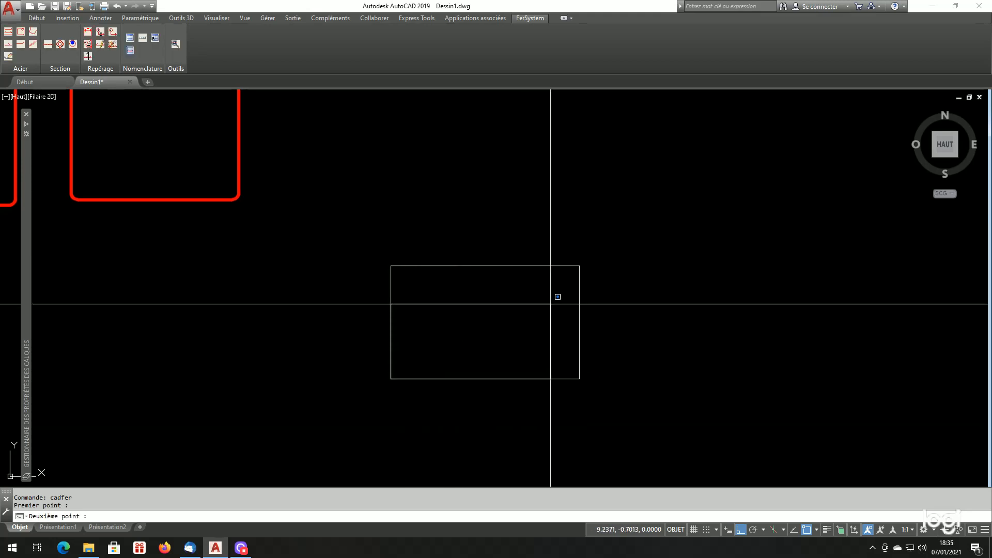
click(579, 266)
click(450, 347)
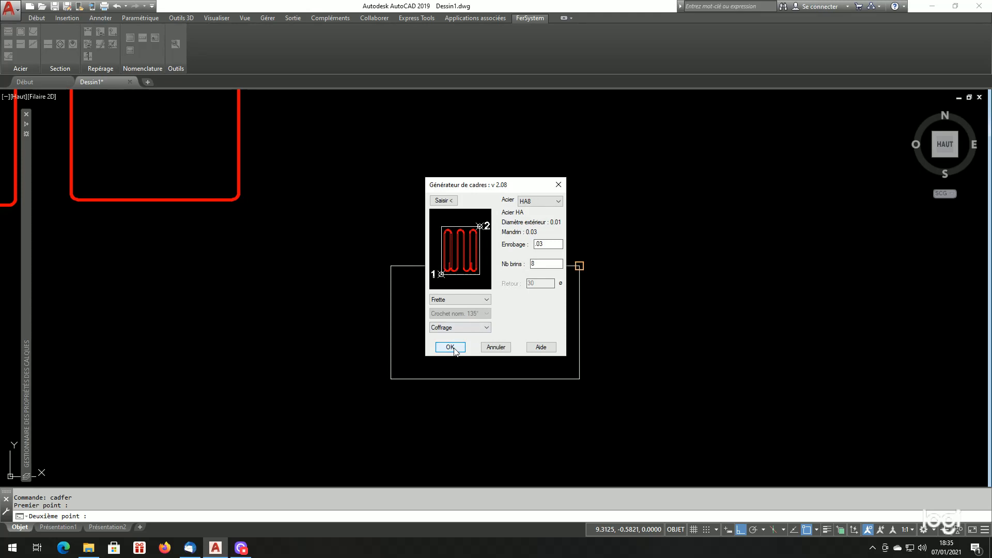
scroll(467, 373, up, 2)
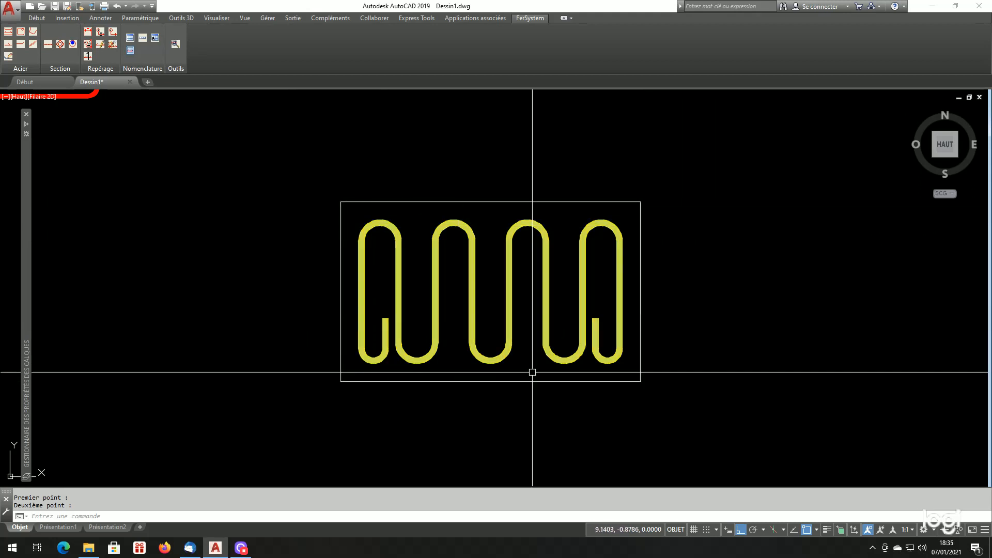
Step: Generate a second HA8 Frette with 5 strands, from the rectangle's upper-left corner to its lower-right corner
click(20, 32)
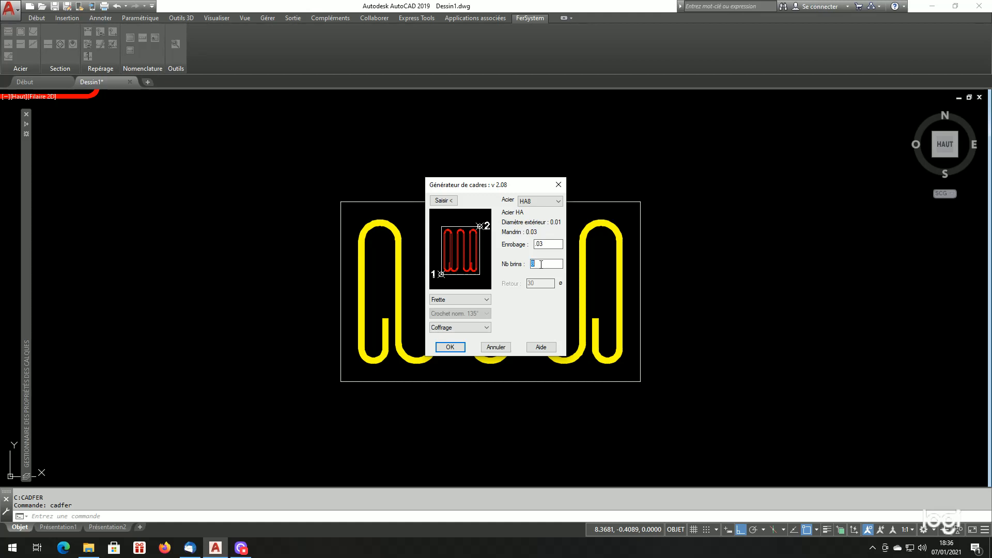
text(5)
click(443, 200)
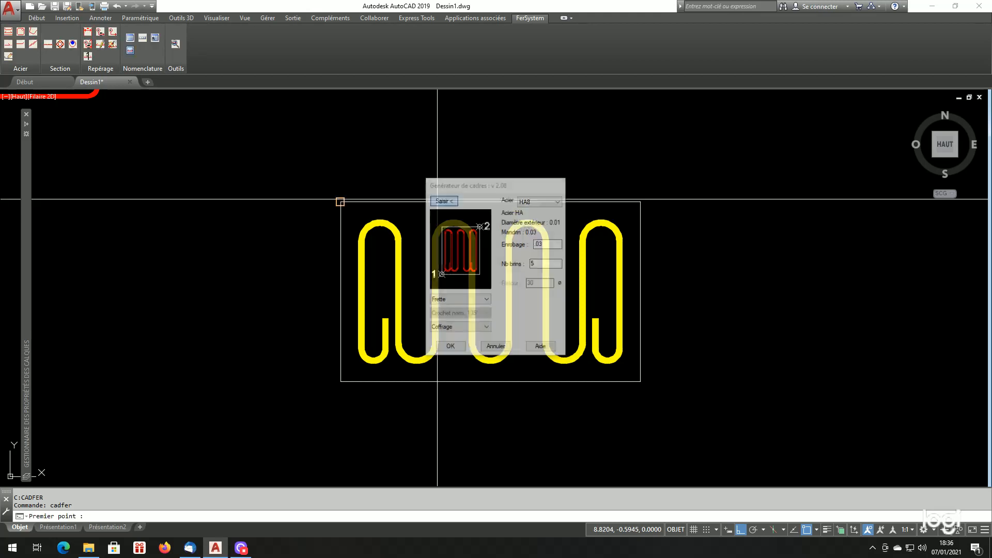
click(340, 201)
click(640, 381)
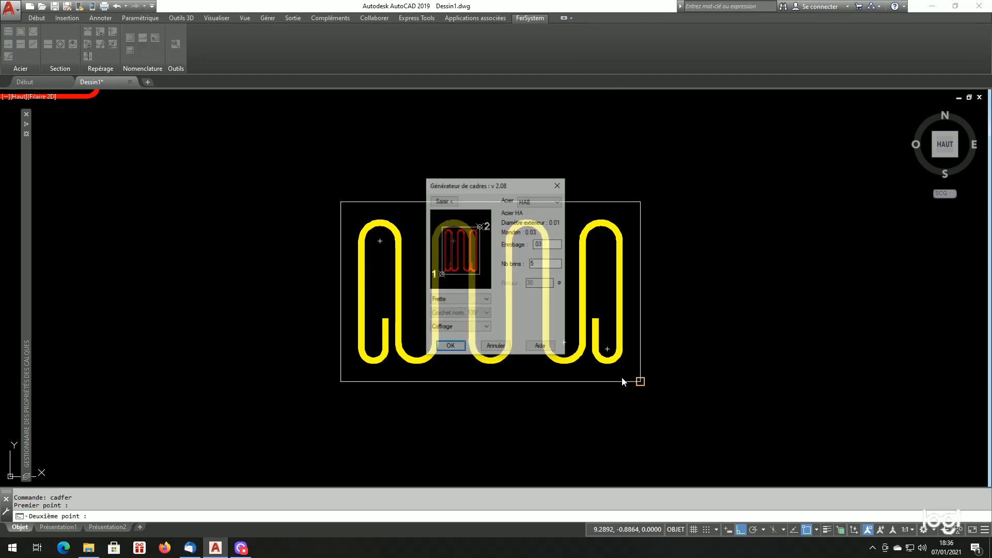
click(457, 345)
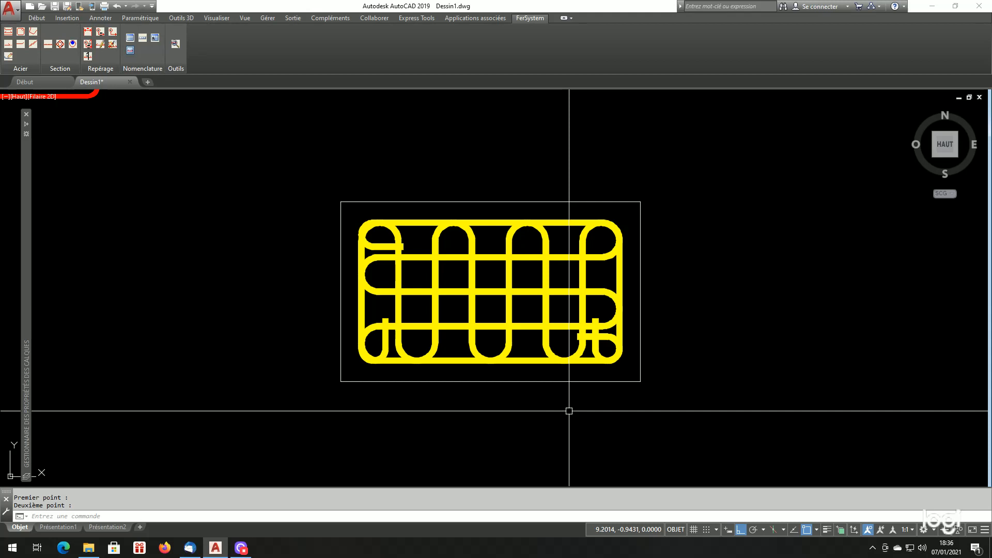
Step: Move the 5-strand horizontal Frette out of the rectangle into the empty area on its right
text(dp)
key(Return)
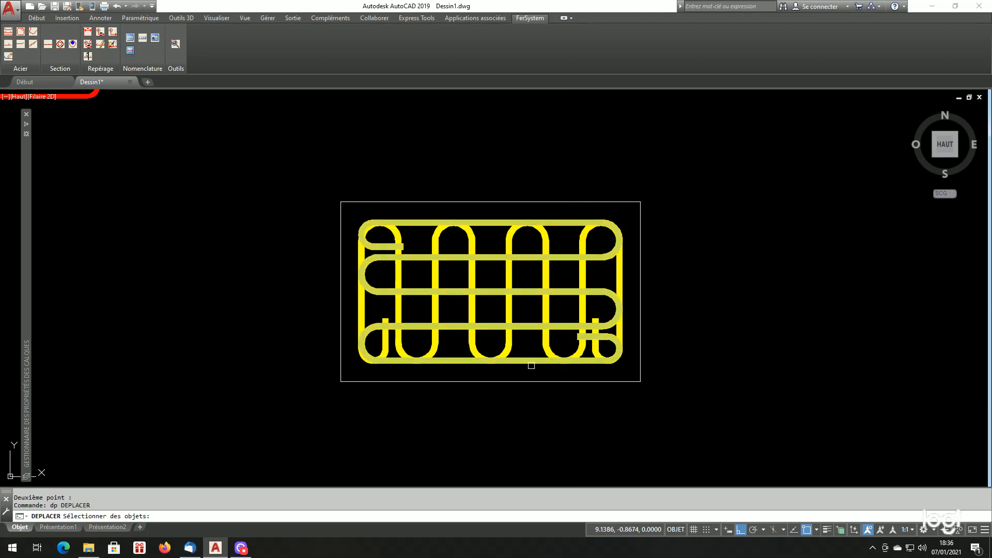
click(531, 366)
key(Return)
click(505, 408)
click(832, 438)
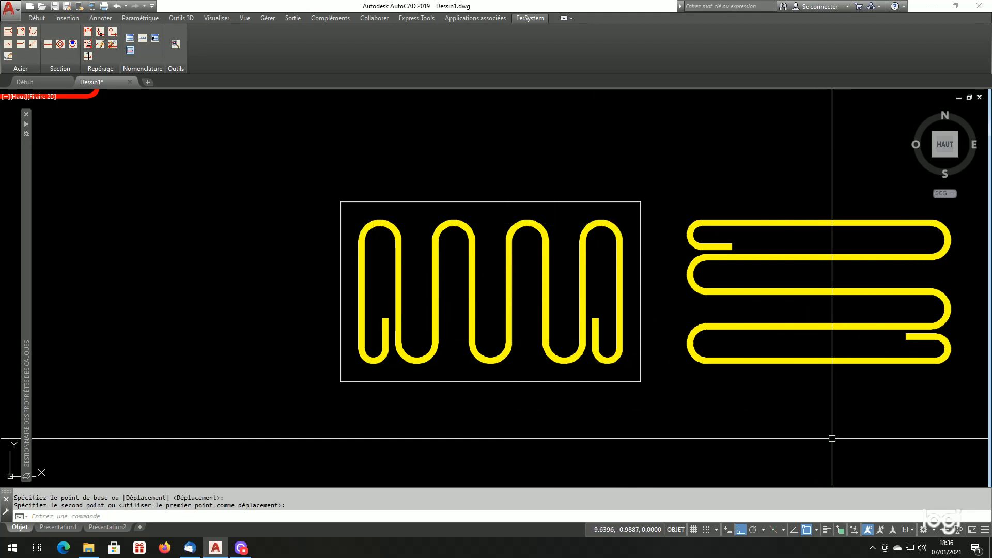
Step: Undo the move of the 5-strand horizontal Frette
scroll(687, 413, down, 2)
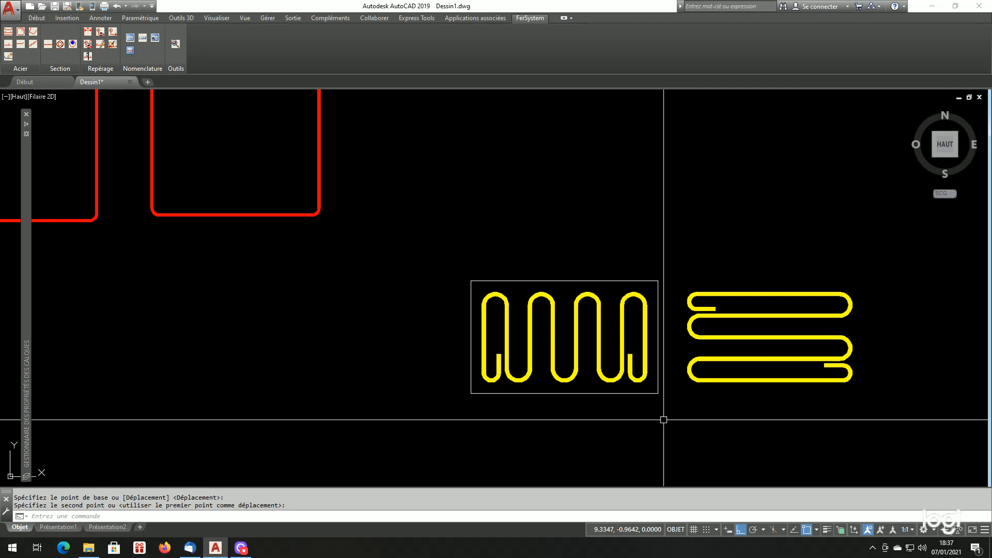
scroll(663, 420, up, 2)
scroll(663, 420, down, 10)
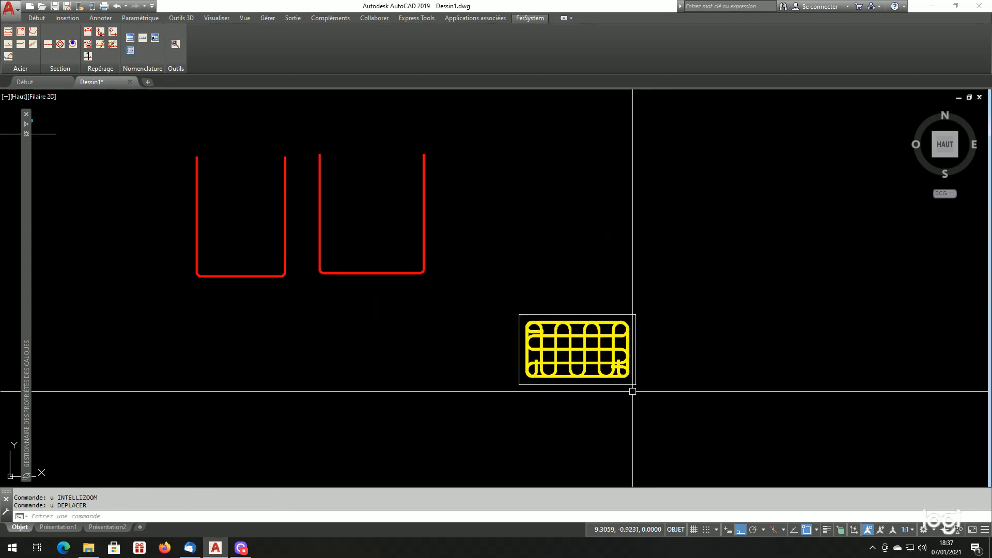